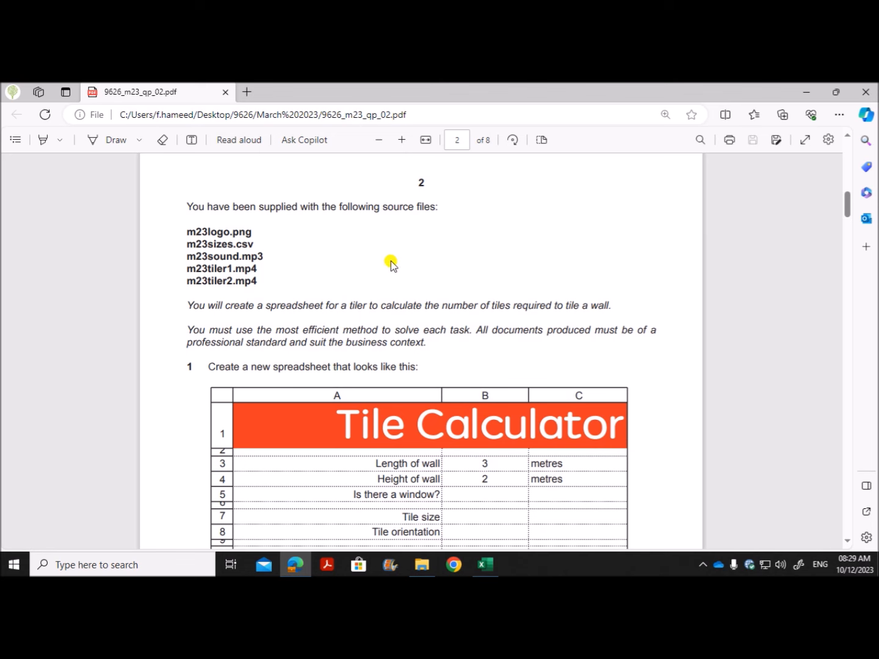
Check the supplied source files in the M23-P2 folder and examine the question 1 spreadsheet layout in the exam paper PDF
{"action": "left_click", "coordinate": [422, 565]}
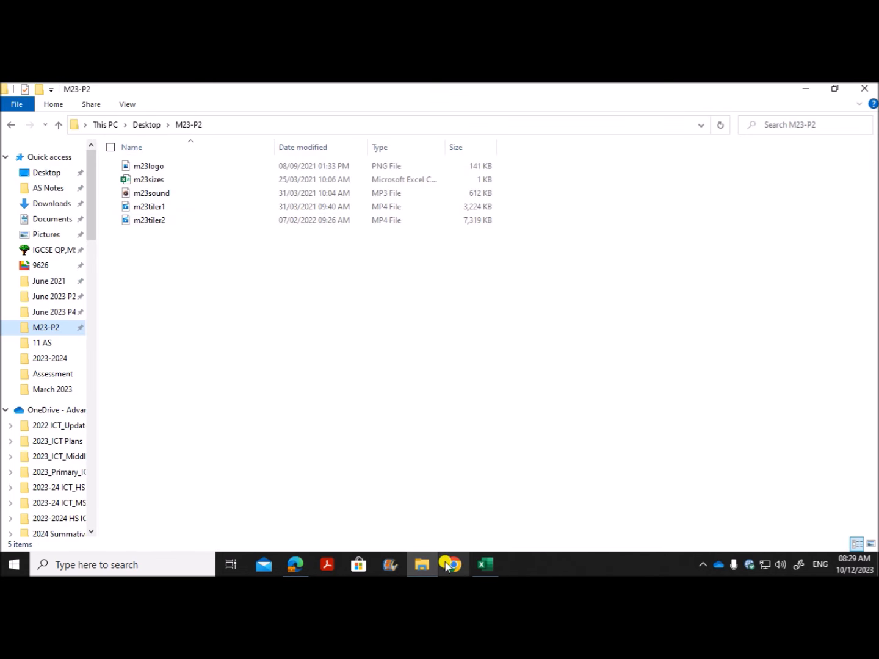
{"action": "left_click", "coordinate": [295, 564]}
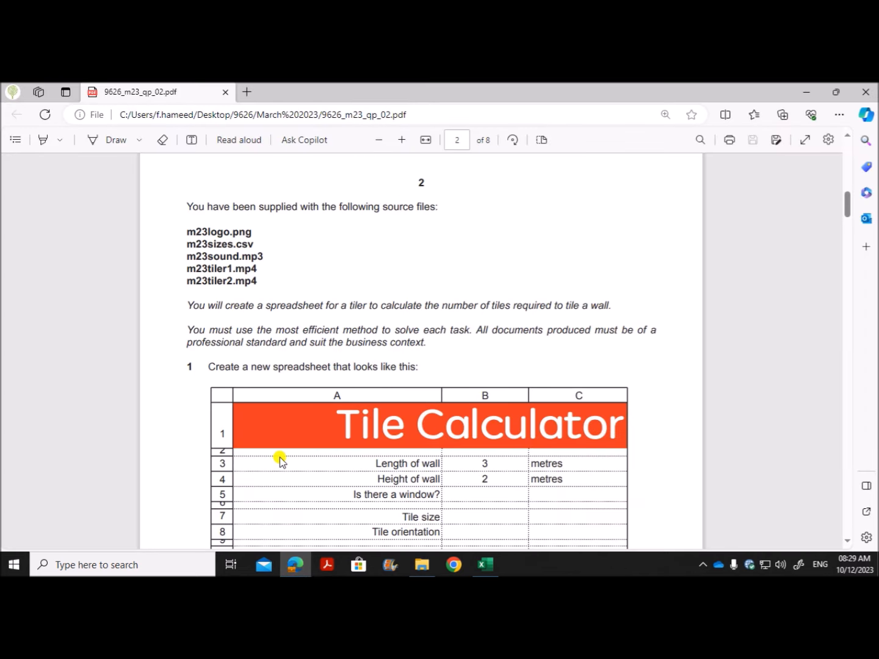
{"action": "scroll", "coordinate": [277, 457], "scroll_direction": "down", "scroll_amount": 2}
{"action": "scroll", "coordinate": [285, 440], "scroll_direction": "up", "scroll_amount": 1}
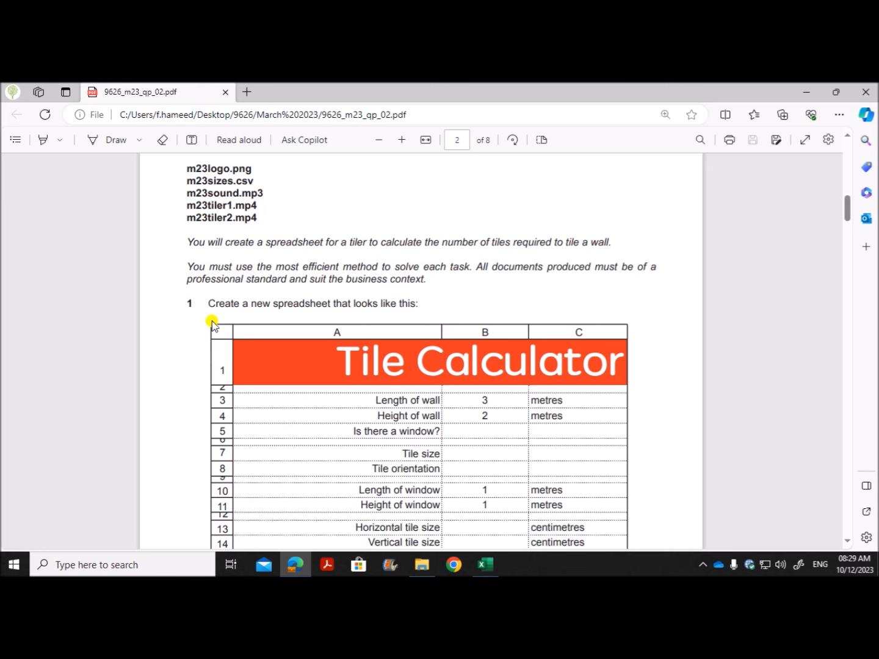
{"action": "scroll", "coordinate": [363, 416], "scroll_direction": "down", "scroll_amount": 2}
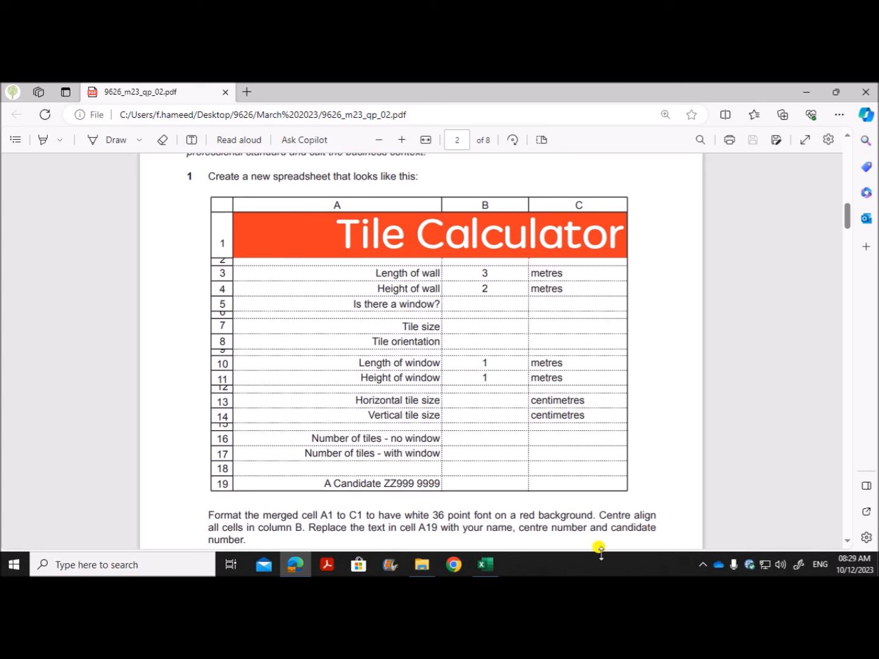
Switch to the blank Excel workbook and enter the title Tile Calculator in cell A1
{"action": "left_click", "coordinate": [487, 565]}
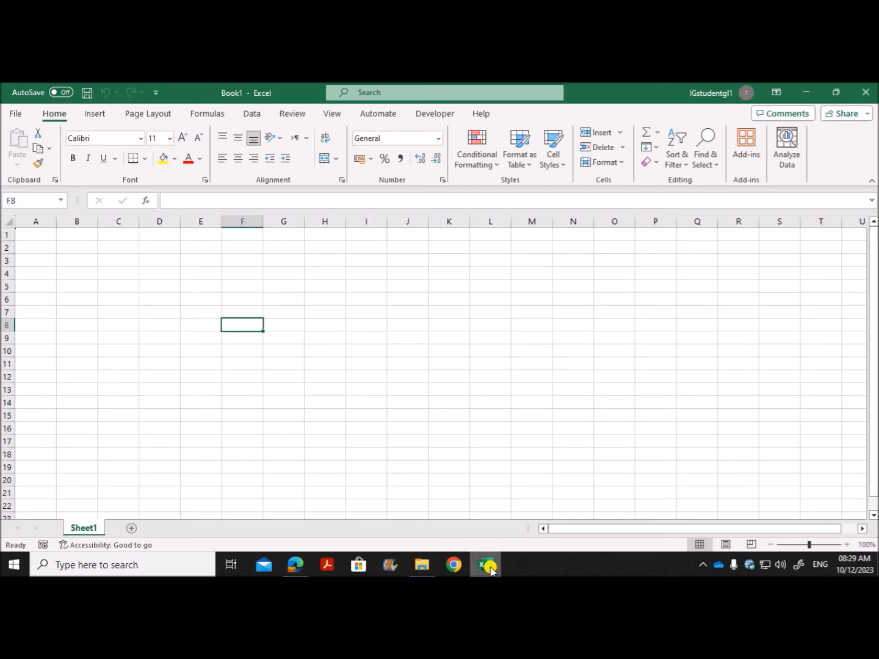
{"action": "left_click", "coordinate": [37, 232]}
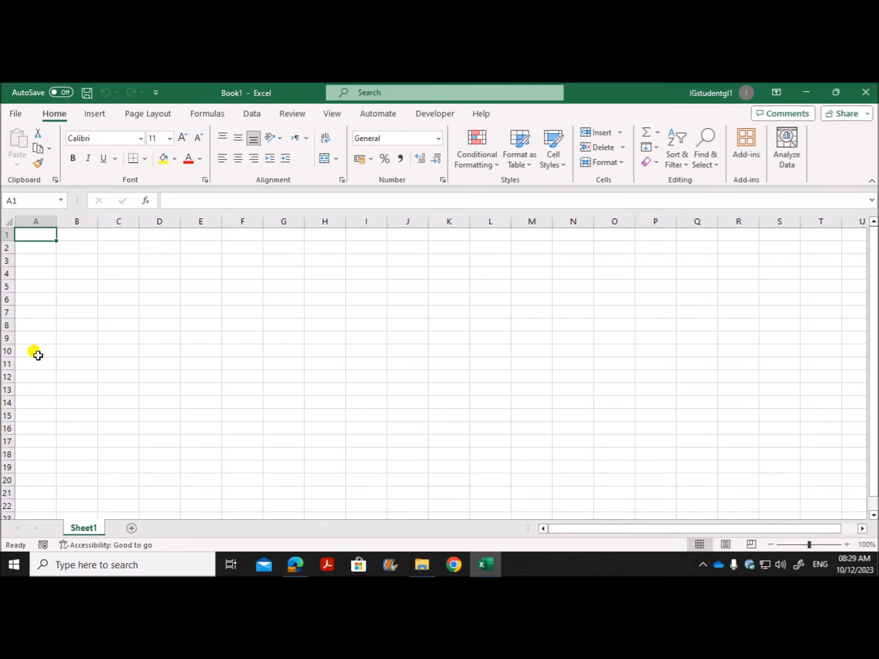
{"action": "type", "text": "Ti"}
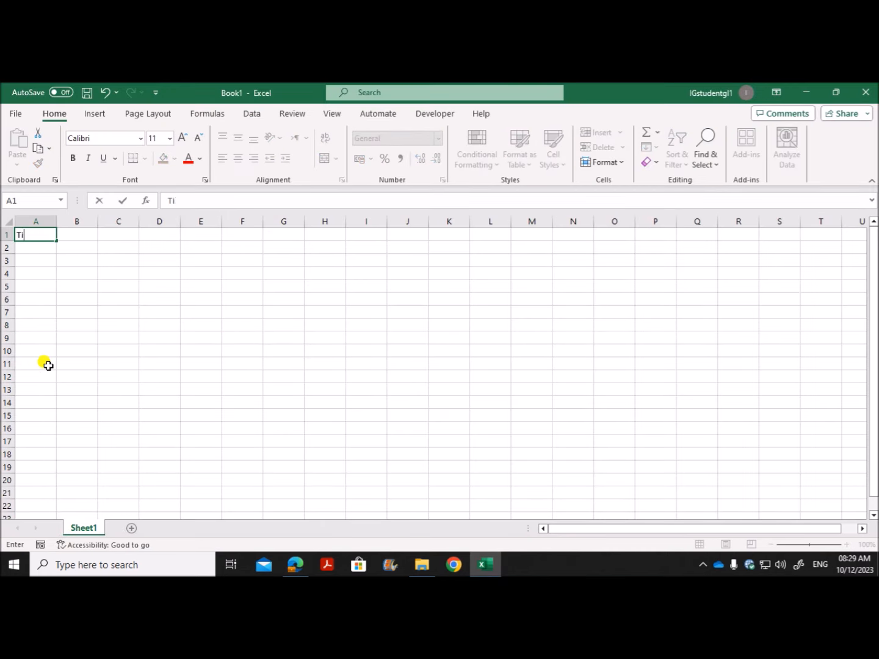
{"action": "type", "text": "le Calculator"}
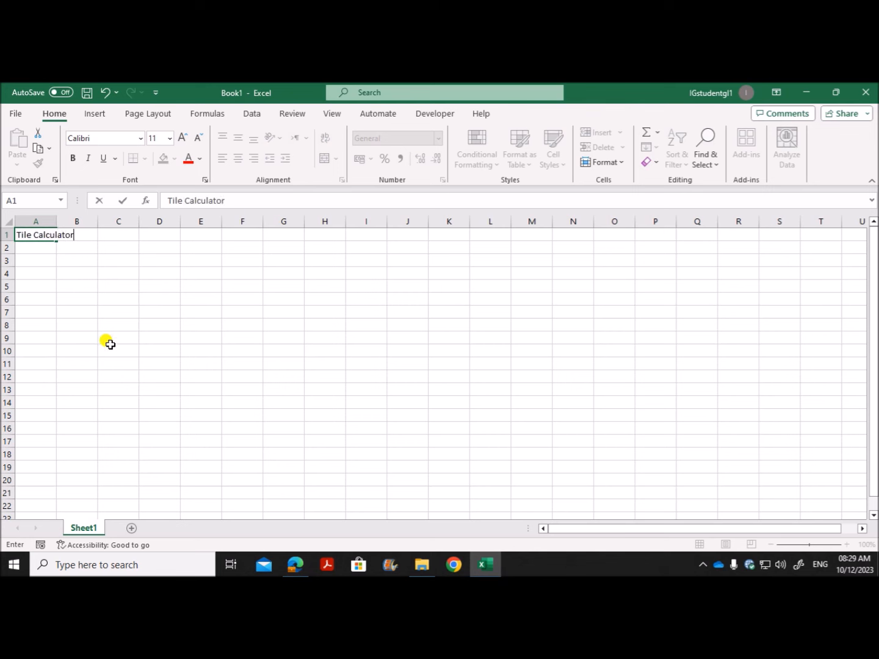
{"action": "left_click", "coordinate": [286, 373]}
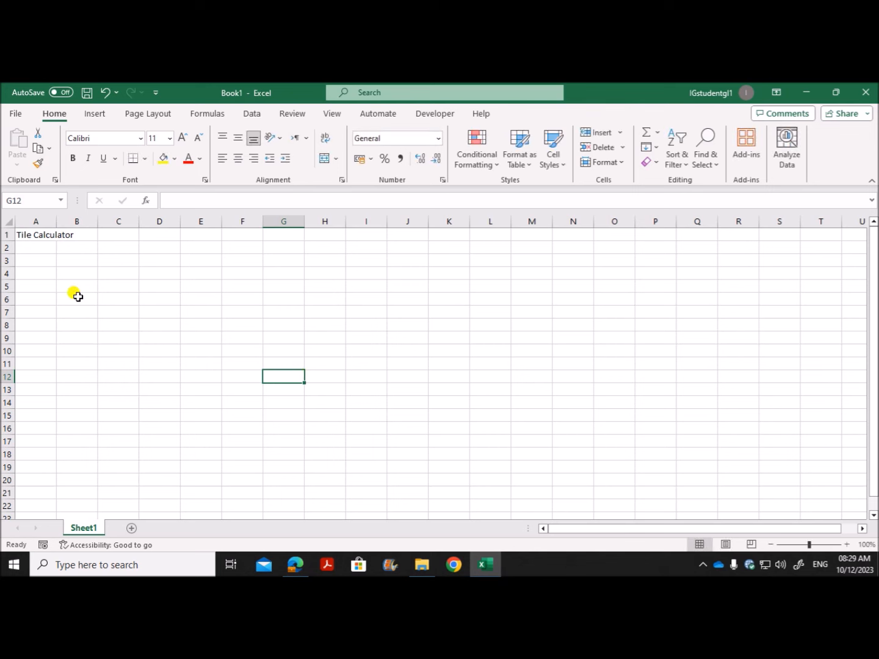
Enter the labels Length of wall, Height of wall and Is there a window? in cells A3 to A5
{"action": "left_click", "coordinate": [39, 259]}
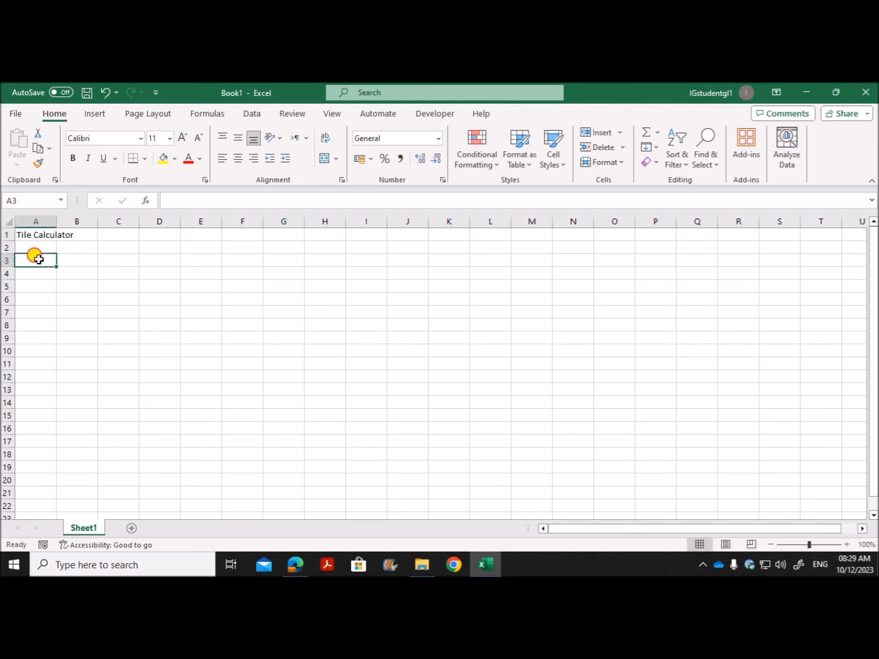
{"action": "type", "text": "Le"}
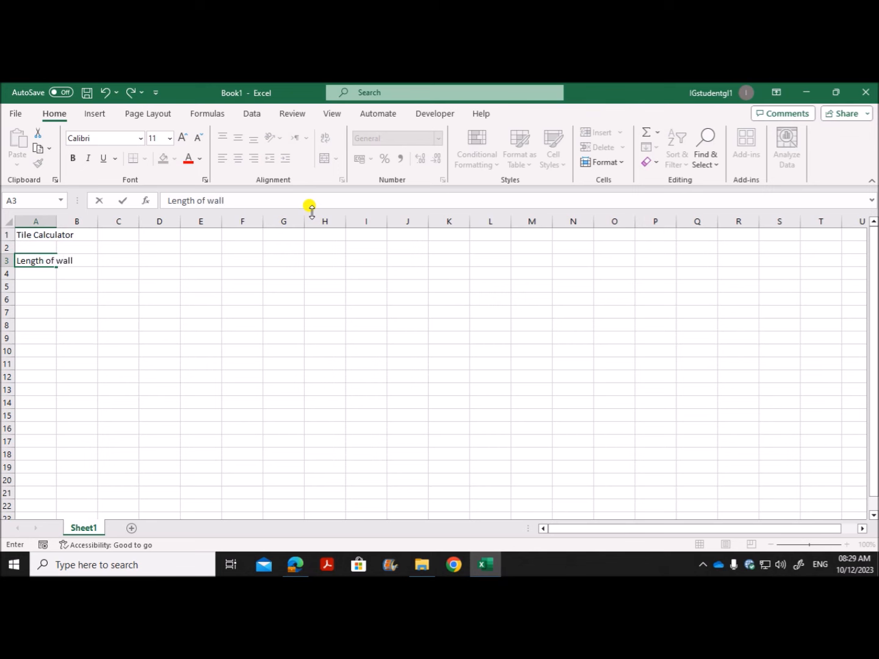
{"action": "type", "text": "ngth of wall"}
{"action": "key", "text": "Return"}
{"action": "type", "text": "Height of"}
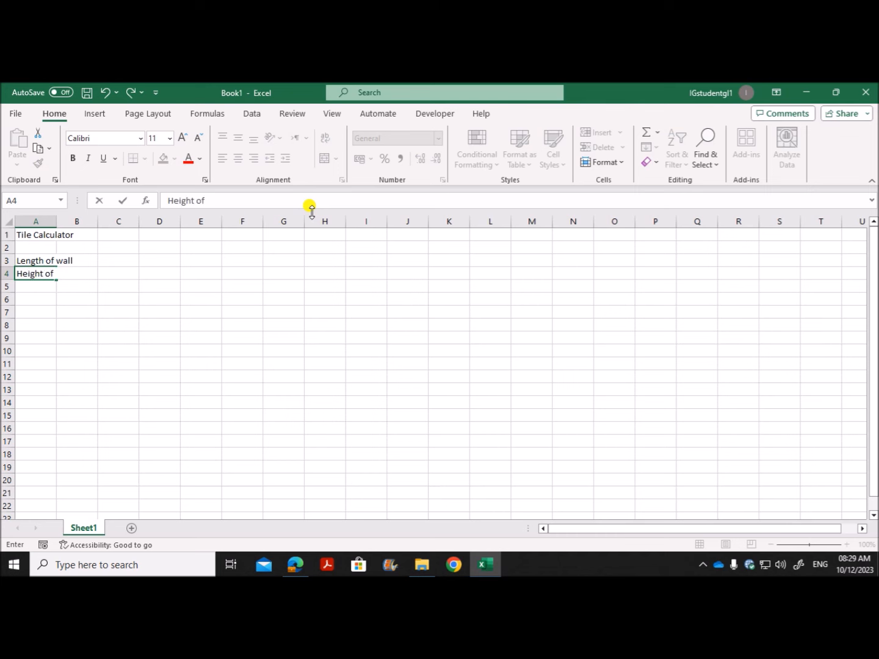
{"action": "type", "text": " wall"}
{"action": "key", "text": "Return"}
{"action": "type", "text": "I"}
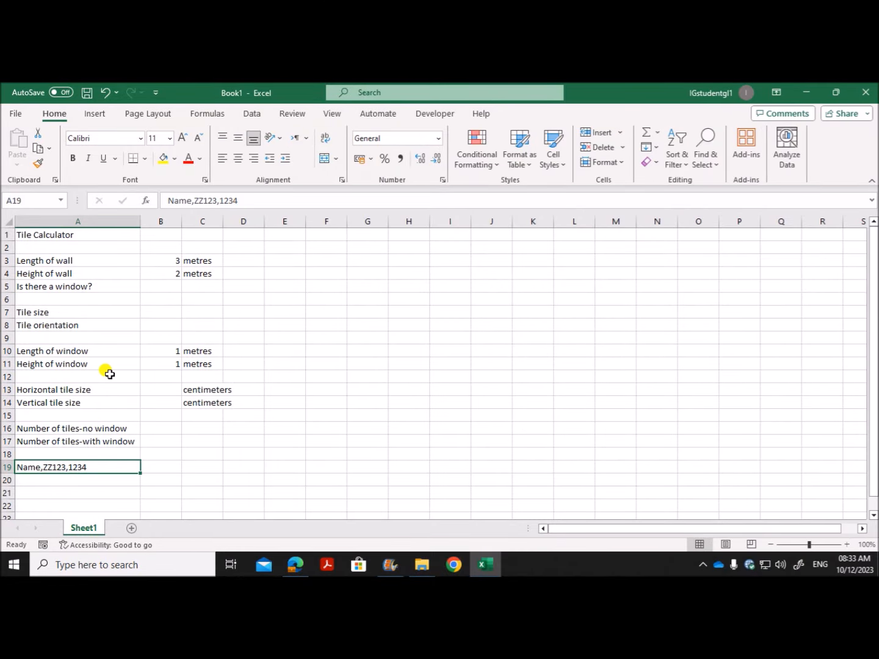
Compare the sheet with the exam paper's title row, and merge and centre the title across cells A1 to C1
{"action": "left_click", "coordinate": [296, 565]}
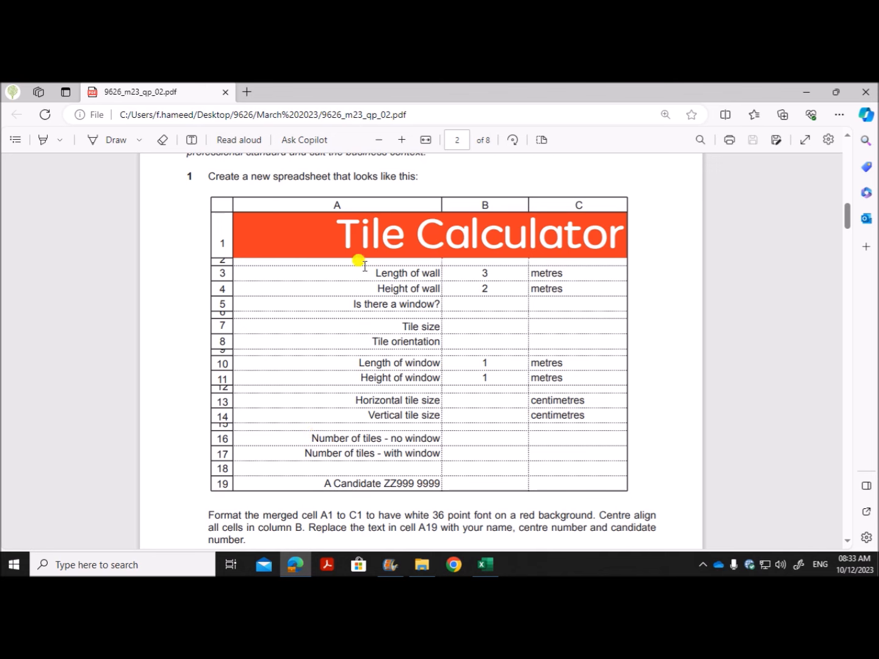
{"action": "left_click", "coordinate": [483, 564]}
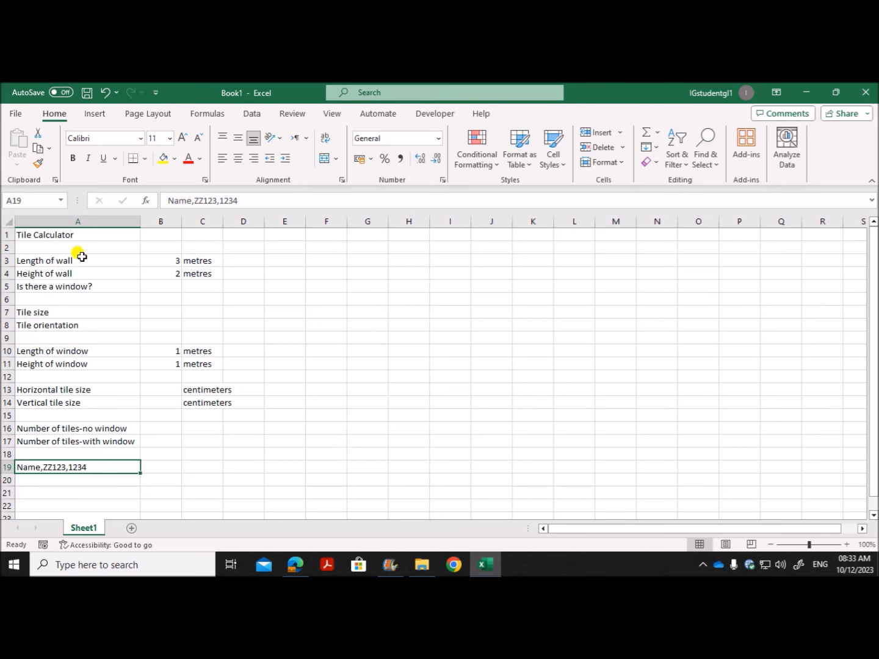
{"action": "left_click_drag", "start_coordinate": [59, 234], "coordinate": [204, 203]}
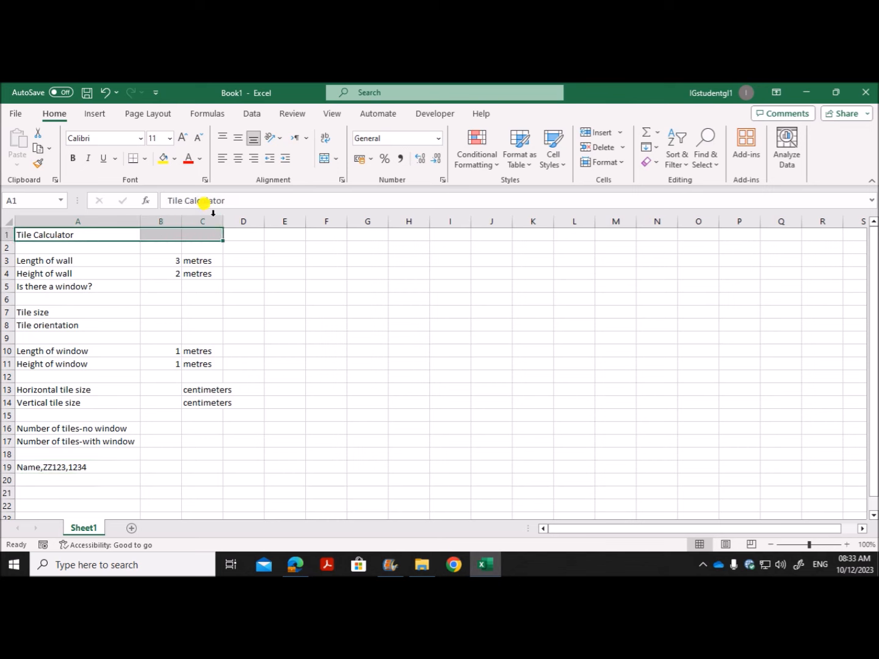
{"action": "left_click", "coordinate": [324, 159]}
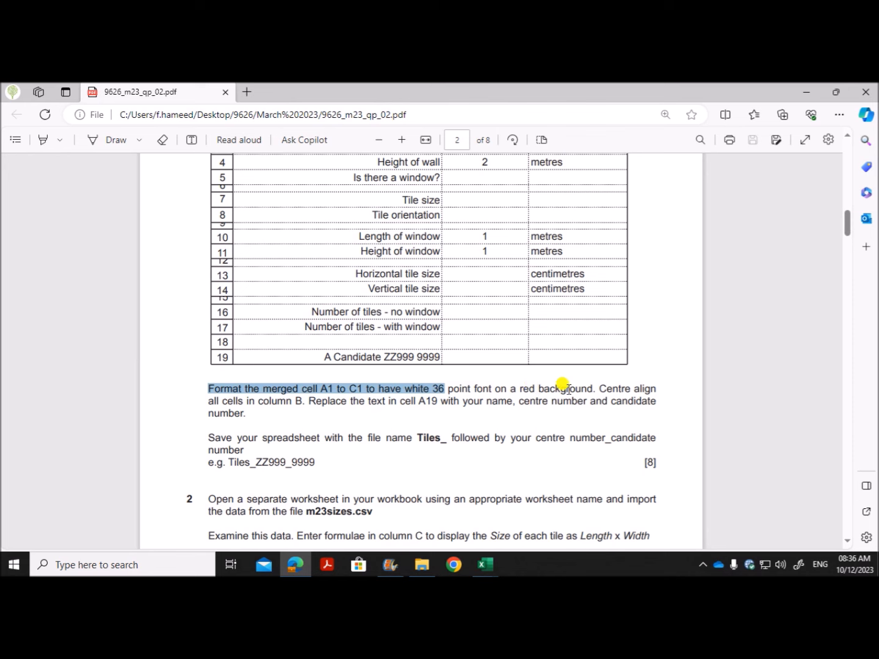
Format the merged title cell in Book1 with a 36-point white font on a red fill
{"action": "mouse_move", "coordinate": [486, 565]}
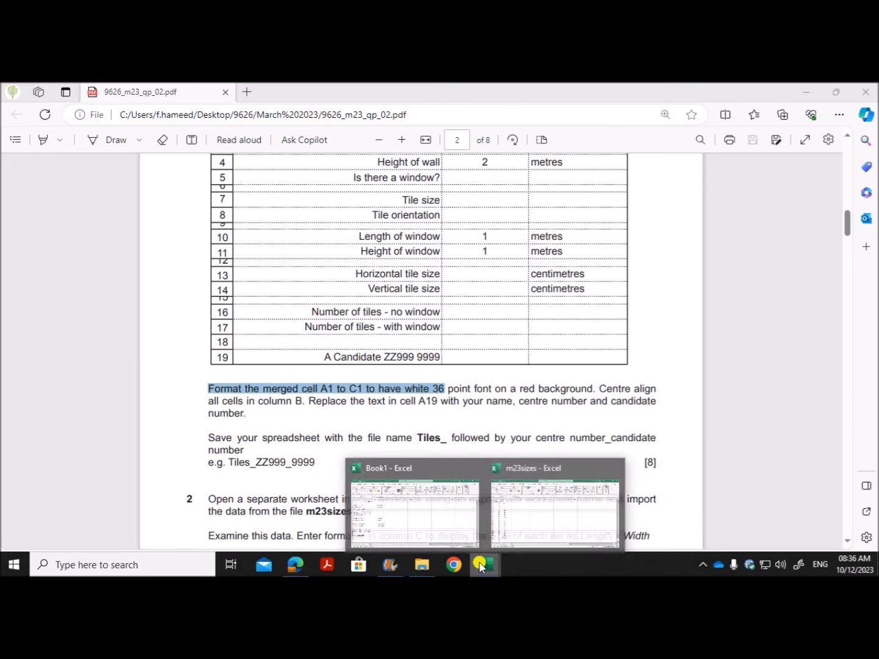
{"action": "left_click", "coordinate": [438, 512]}
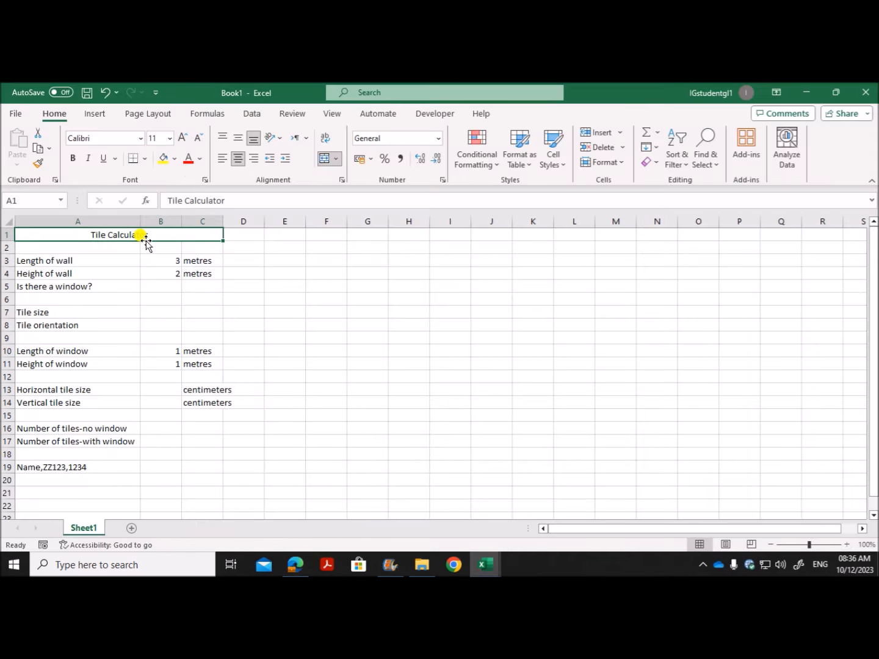
{"action": "left_click", "coordinate": [168, 141]}
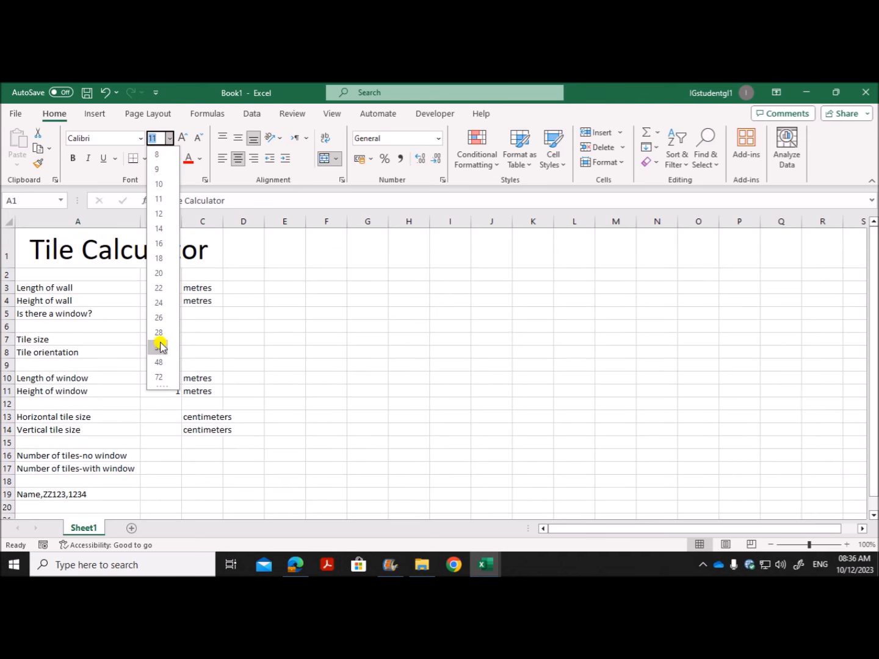
{"action": "left_click", "coordinate": [159, 345]}
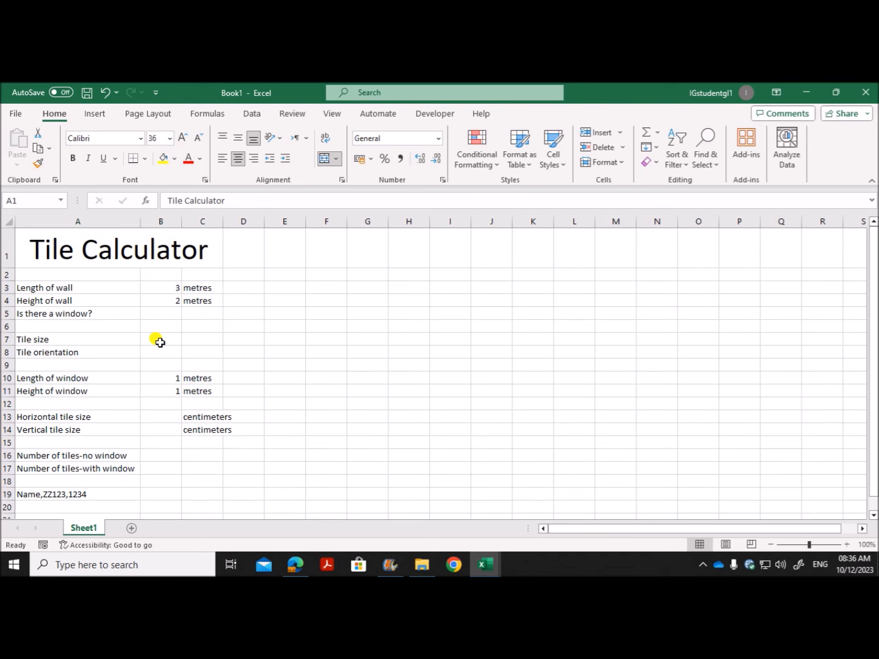
{"action": "left_click", "coordinate": [201, 160]}
{"action": "left_click", "coordinate": [191, 211]}
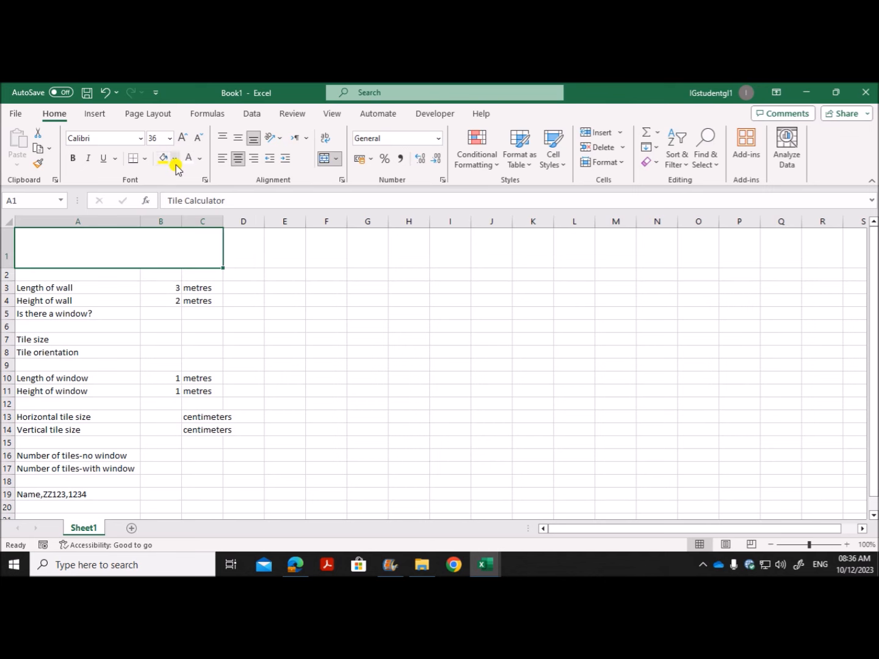
{"action": "left_click", "coordinate": [174, 160]}
{"action": "left_click", "coordinate": [174, 277]}
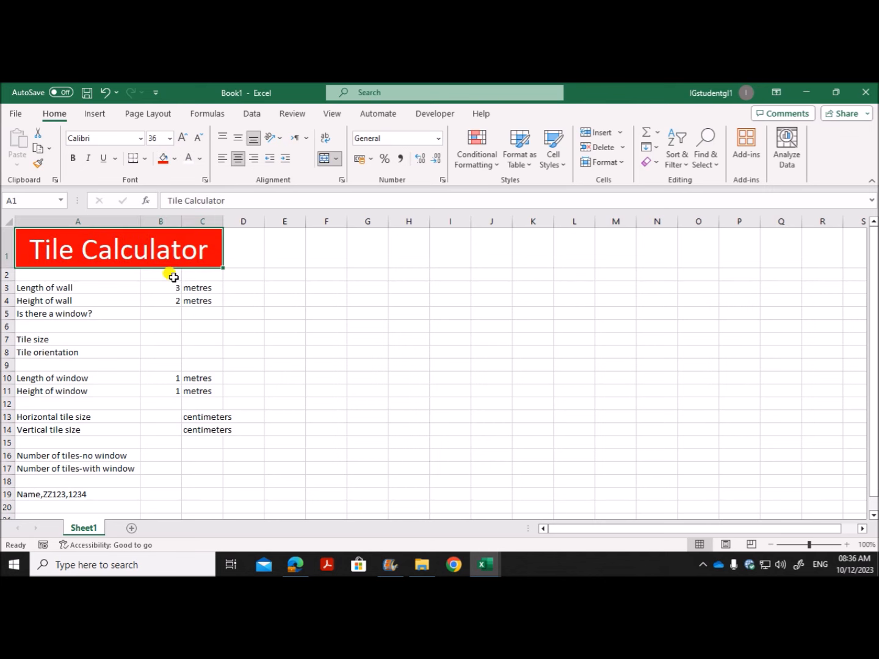
Consult the exam paper's formatting instructions and centre-align cells B3 to B19 in Book1
{"action": "left_click", "coordinate": [288, 565]}
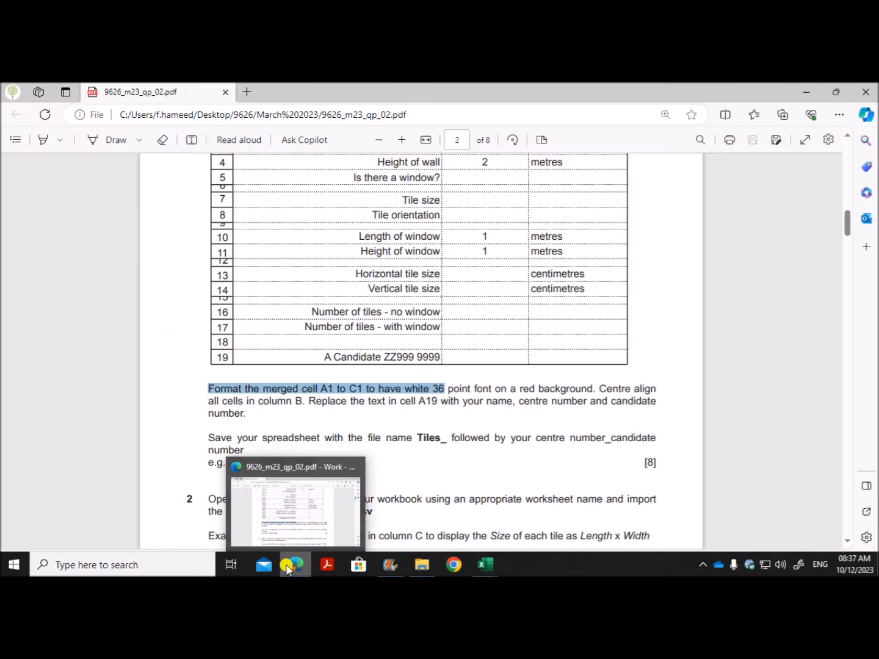
{"action": "scroll", "coordinate": [463, 363], "scroll_direction": "down", "scroll_amount": 1}
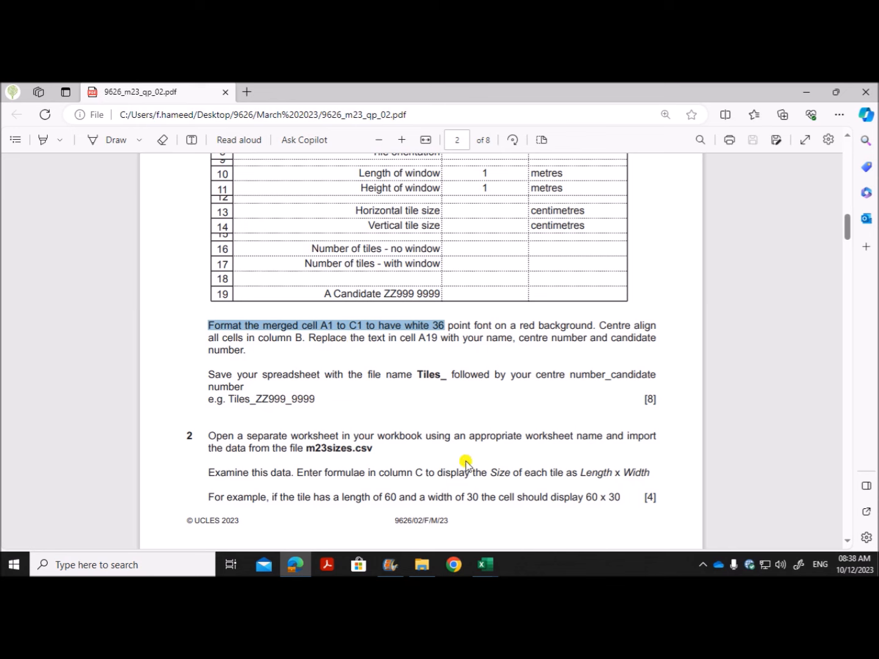
{"action": "left_click", "coordinate": [485, 565]}
{"action": "left_click", "coordinate": [430, 528]}
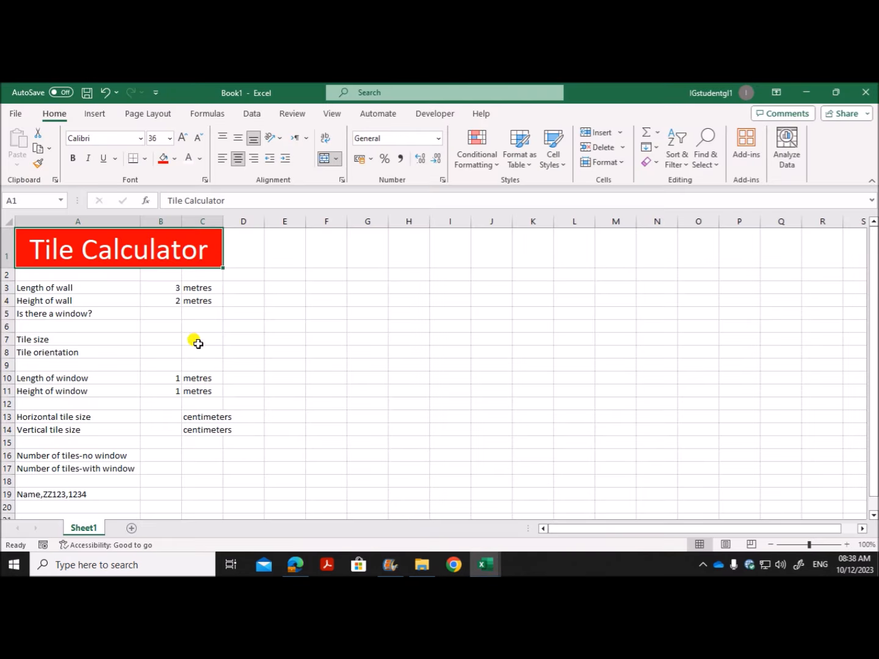
{"action": "left_click_drag", "start_coordinate": [151, 289], "coordinate": [166, 495]}
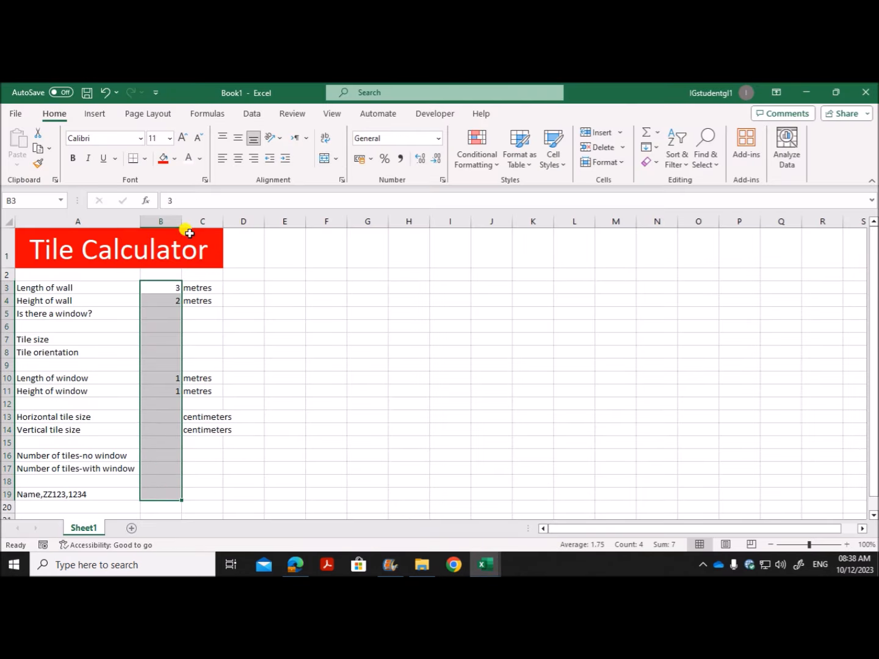
{"action": "left_click", "coordinate": [236, 160]}
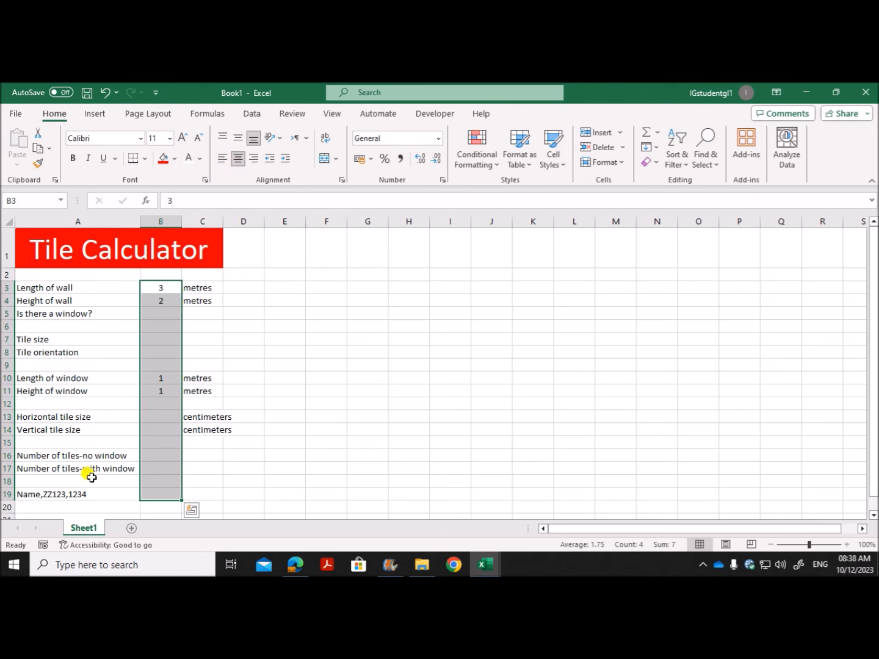
Check the candidate's name, centre number and candidate number entry in cell A19
{"action": "left_click", "coordinate": [47, 495]}
{"action": "scroll", "coordinate": [47, 495], "scroll_direction": "down", "scroll_amount": 1}
{"action": "scroll", "coordinate": [47, 495], "scroll_direction": "down", "scroll_amount": 1}
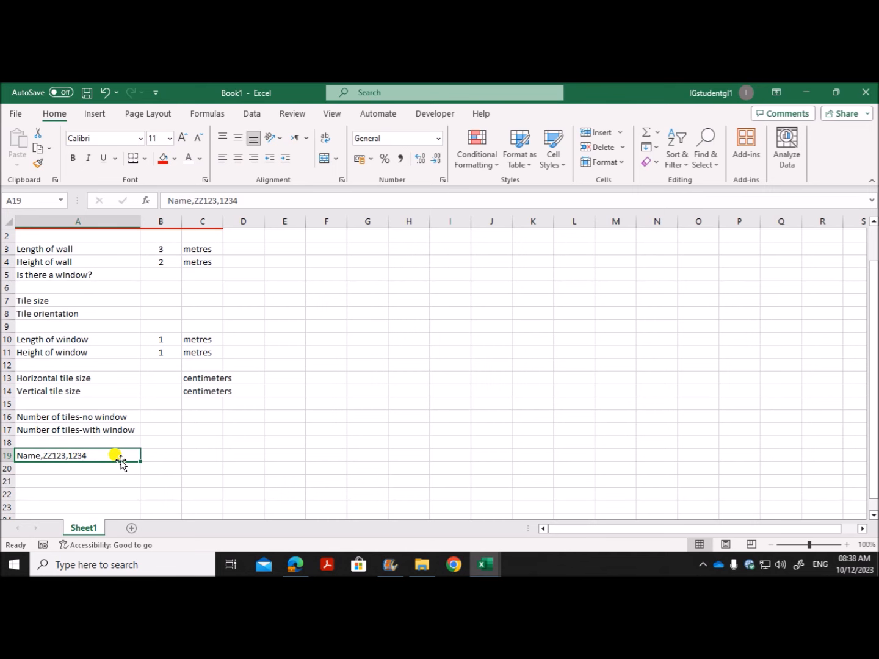
{"action": "scroll", "coordinate": [100, 456], "scroll_direction": "up", "scroll_amount": 1}
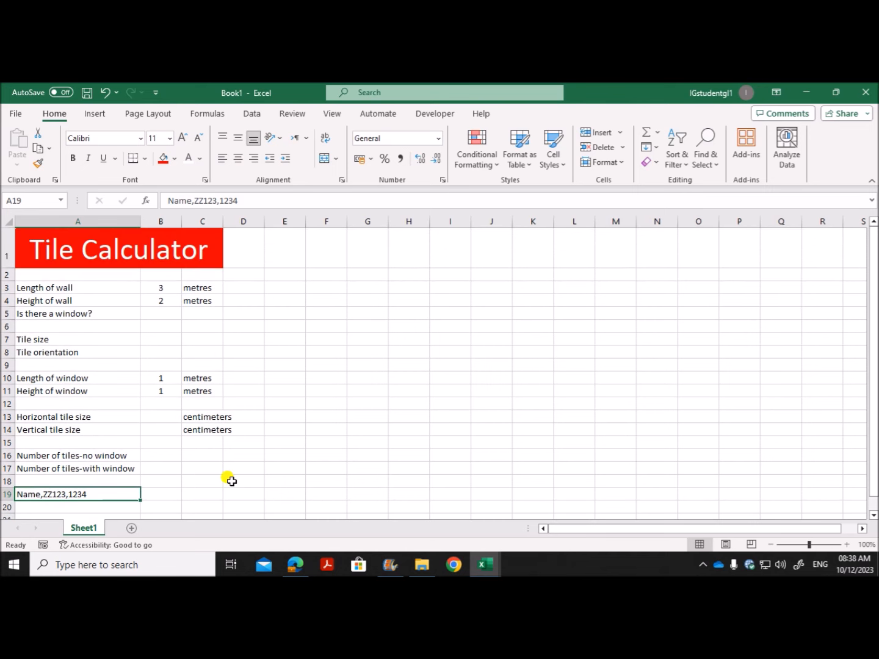
Compare the label alignment with the exam paper and right-align cells A2 to A19 in Book1
{"action": "left_click", "coordinate": [296, 564]}
{"action": "scroll", "coordinate": [256, 427], "scroll_direction": "up", "scroll_amount": 5}
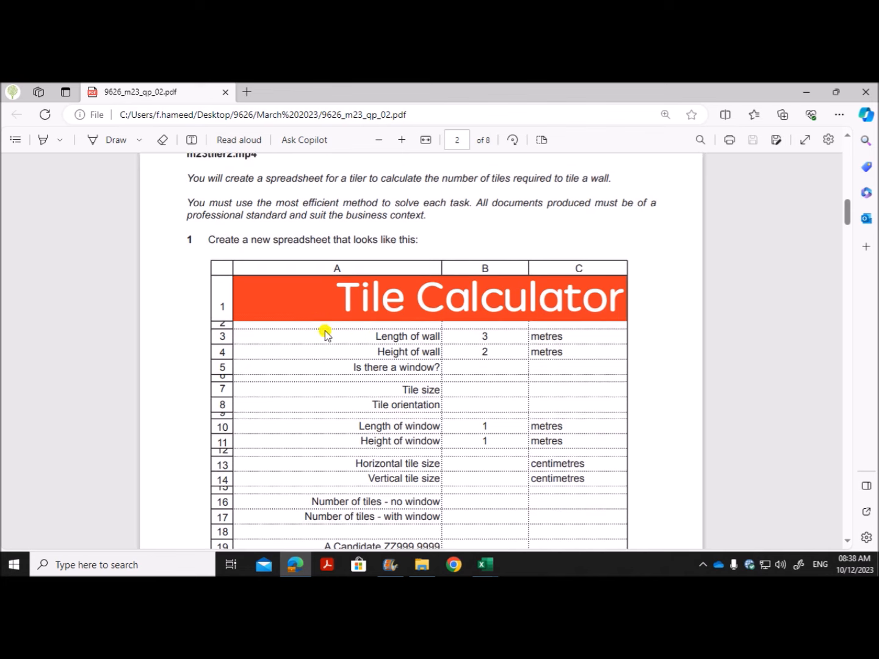
{"action": "scroll", "coordinate": [421, 378], "scroll_direction": "down", "scroll_amount": 2}
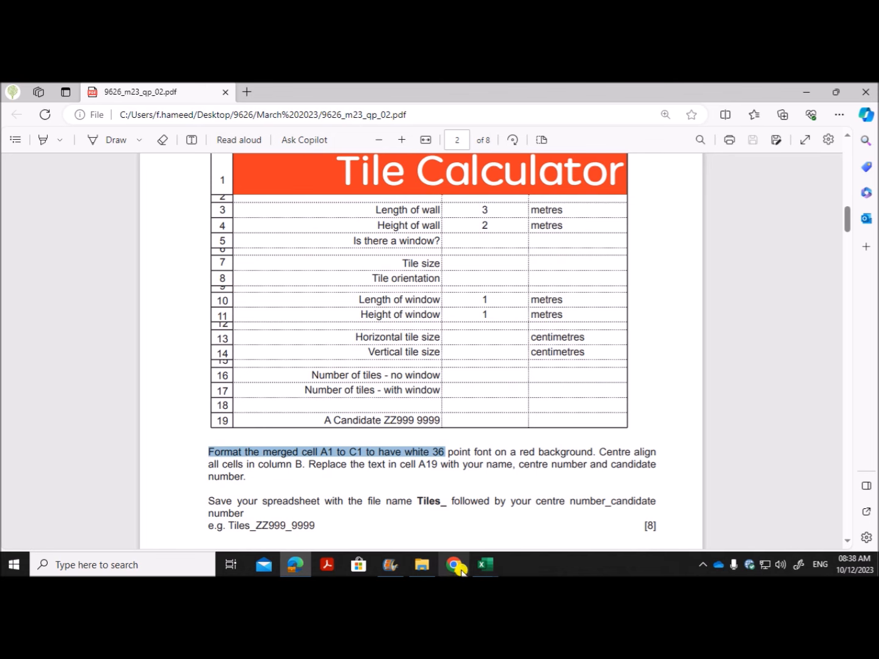
{"action": "mouse_move", "coordinate": [482, 563]}
{"action": "left_click", "coordinate": [414, 532]}
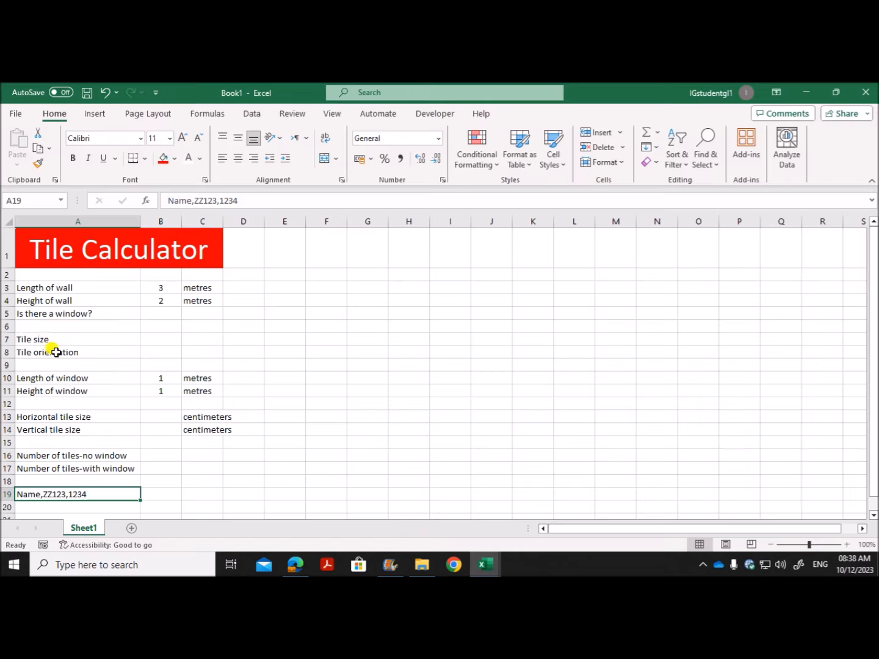
{"action": "left_click_drag", "start_coordinate": [84, 279], "coordinate": [79, 493]}
{"action": "left_click", "coordinate": [253, 158]}
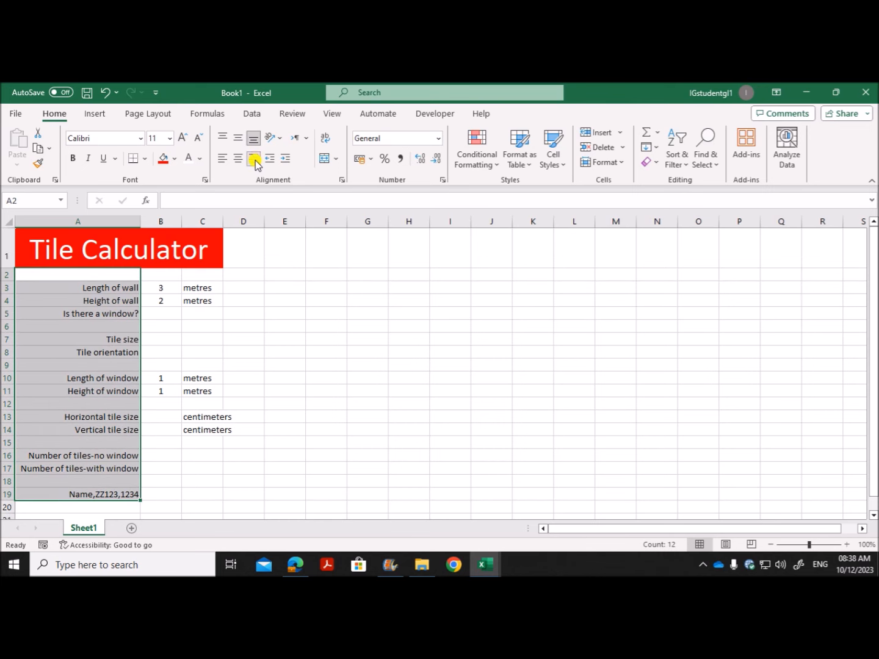
Compare the row spacing with the exam paper and reduce the heights of blank rows 2, 6, 9, 12 and 15 in Book1
{"action": "left_click", "coordinate": [296, 565]}
{"action": "scroll", "coordinate": [293, 468], "scroll_direction": "up", "scroll_amount": 3}
{"action": "scroll", "coordinate": [295, 445], "scroll_direction": "down", "scroll_amount": 2}
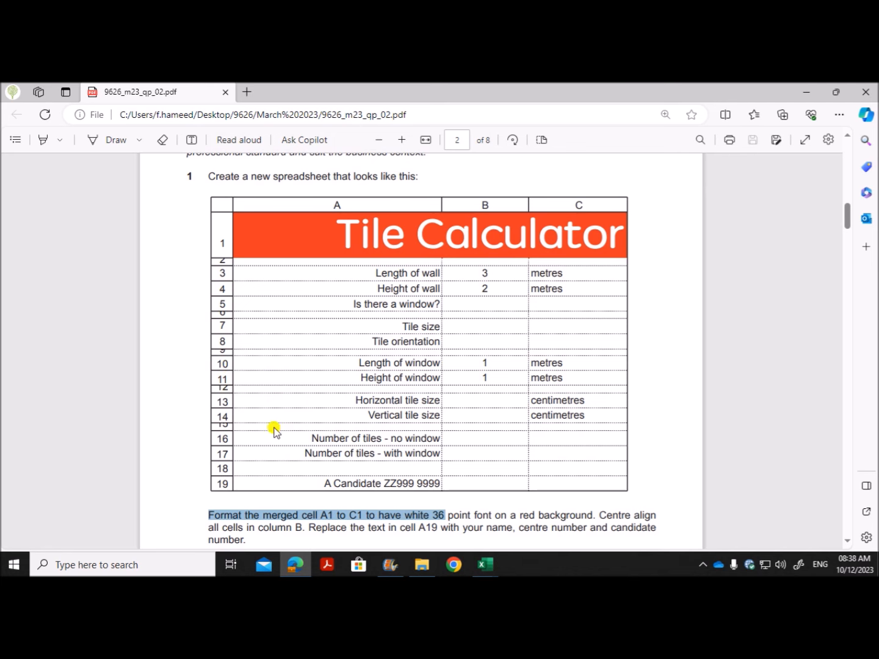
{"action": "mouse_move", "coordinate": [482, 563]}
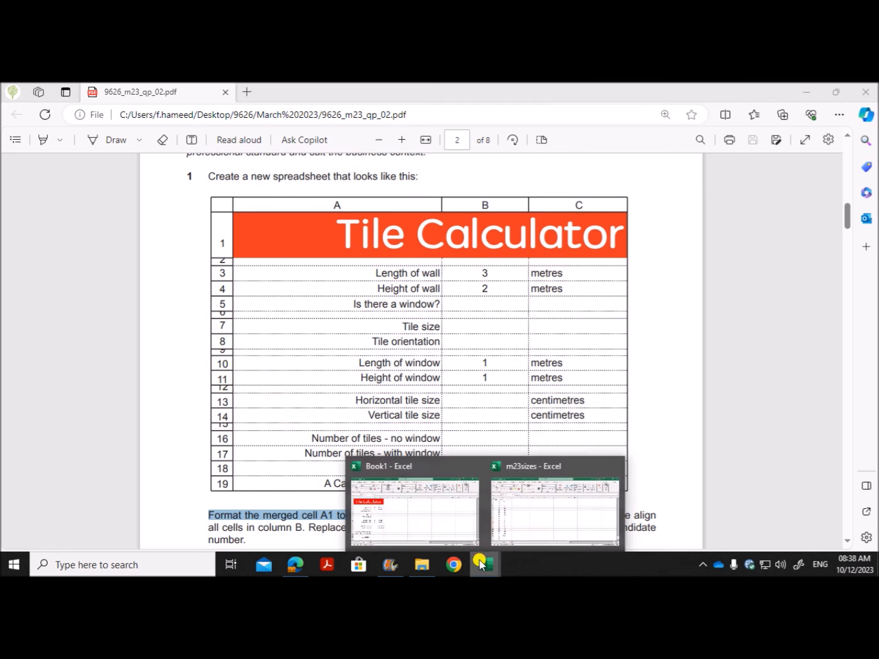
{"action": "left_click", "coordinate": [425, 528]}
{"action": "left_click", "coordinate": [40, 299]}
{"action": "left_click_drag", "start_coordinate": [10, 279], "coordinate": [14, 277]}
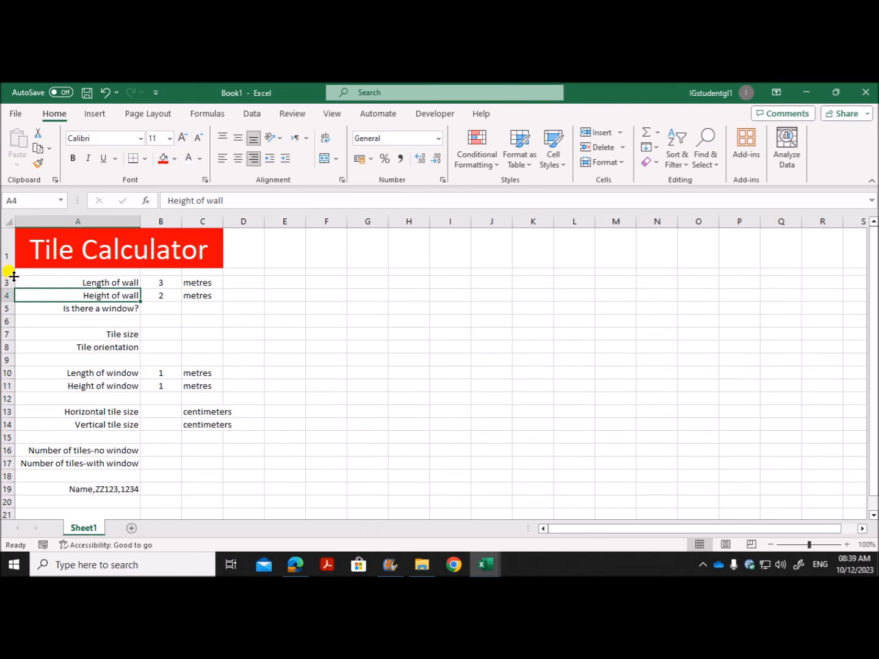
{"action": "left_click_drag", "start_coordinate": [11, 326], "coordinate": [8, 421]}
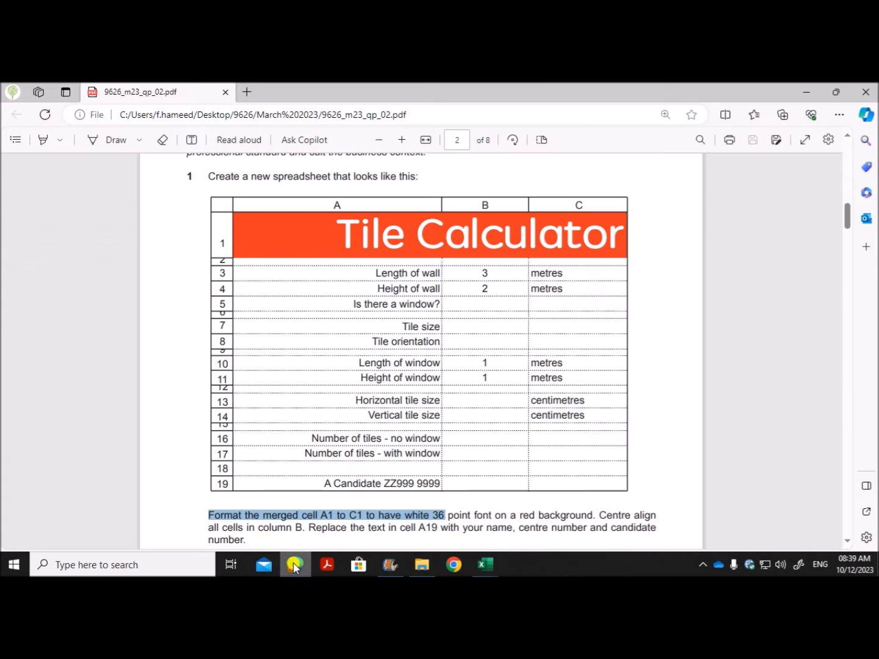
{"action": "left_click", "coordinate": [295, 564]}
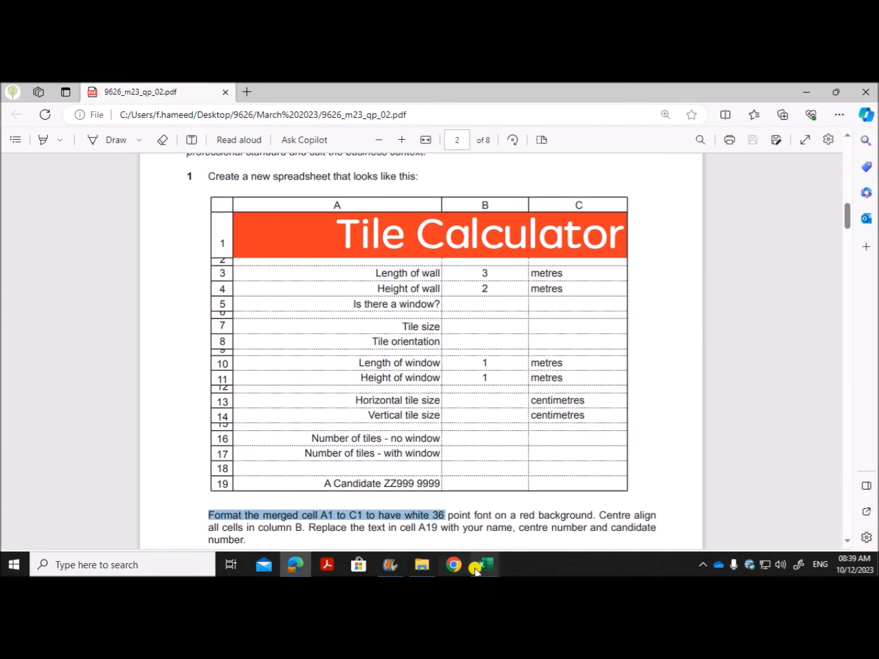
{"action": "mouse_move", "coordinate": [485, 564]}
{"action": "left_click", "coordinate": [429, 525]}
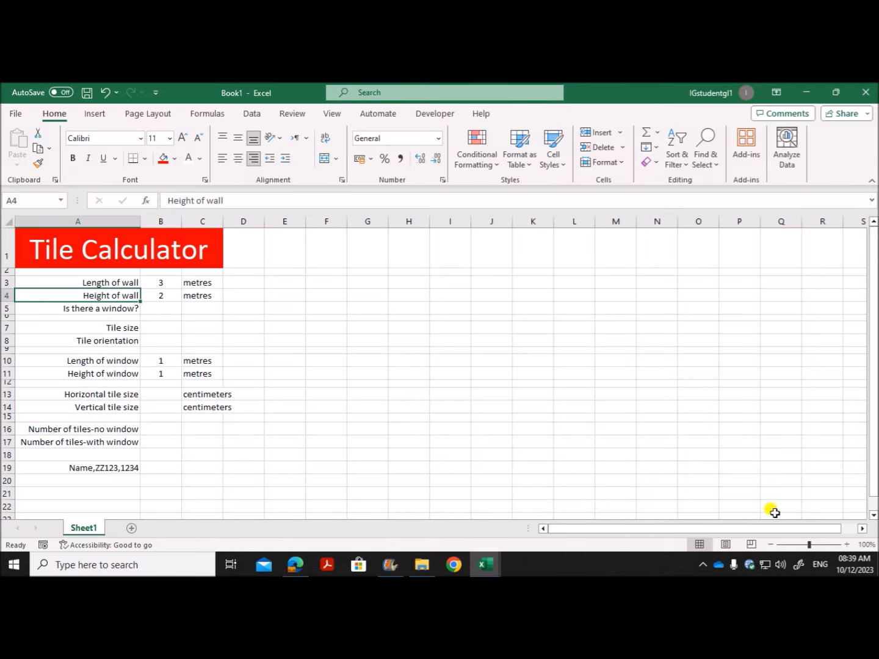
Try to autofit all columns in Book1 and widen column B with the whole sheet selected
{"action": "left_click", "coordinate": [847, 544]}
{"action": "left_click", "coordinate": [846, 544]}
{"action": "left_click", "coordinate": [846, 545]}
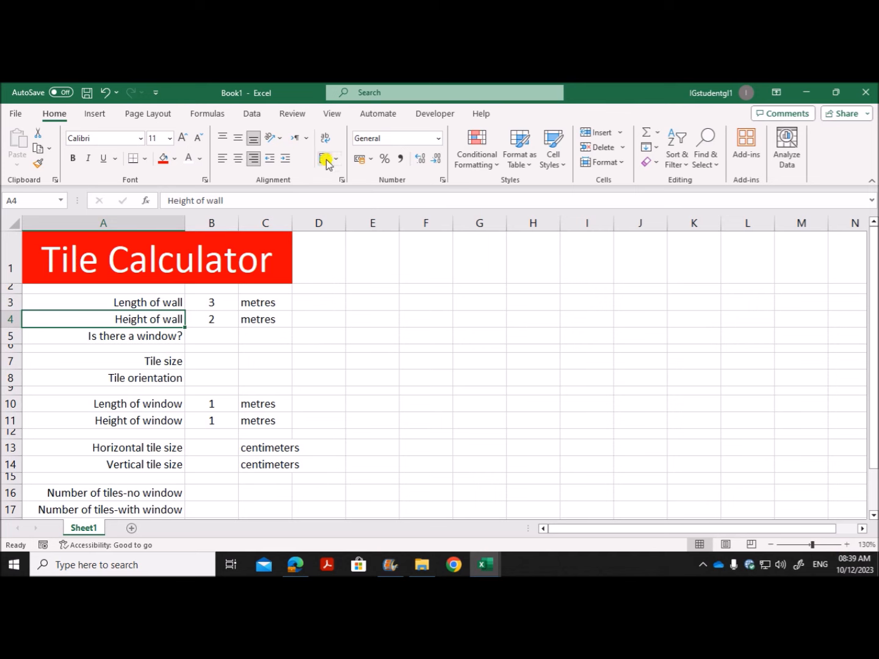
{"action": "left_click", "coordinate": [12, 224]}
{"action": "double_click", "coordinate": [185, 222]}
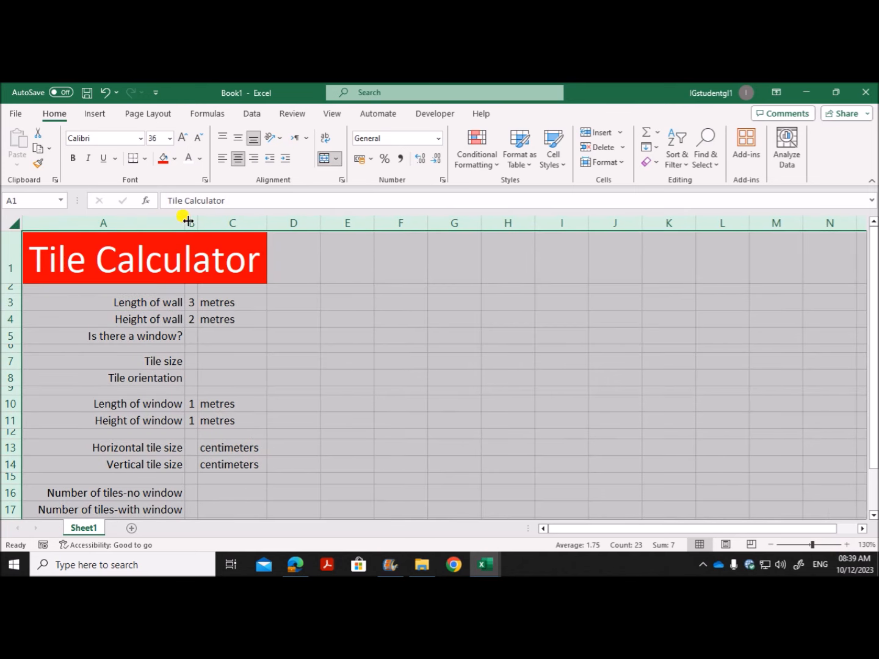
{"action": "left_click_drag", "start_coordinate": [198, 225], "coordinate": [234, 223]}
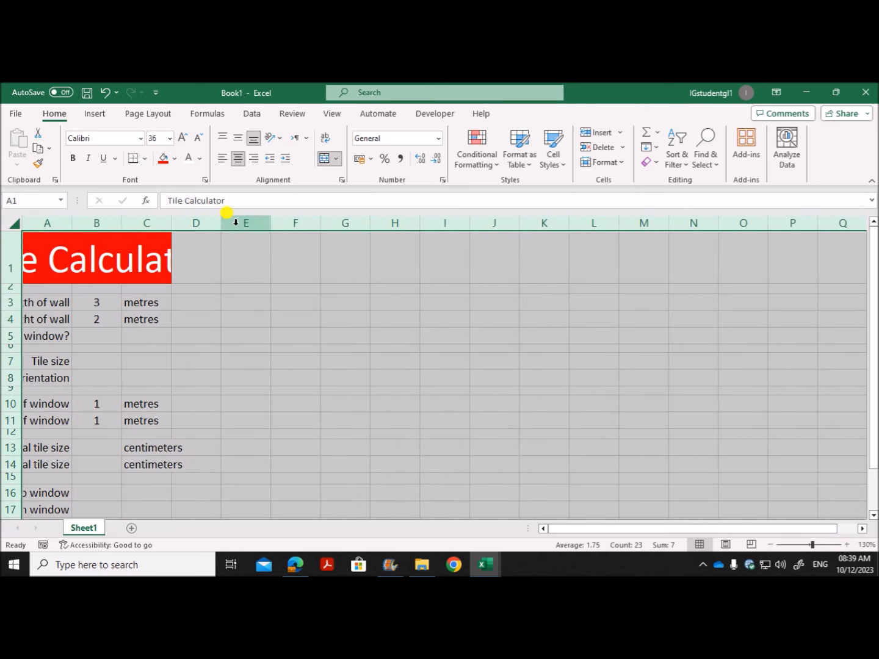
{"action": "left_click_drag", "start_coordinate": [574, 530], "coordinate": [538, 531]}
Autofit all column widths in Book1 to their contents and widen only column B slightly
{"action": "left_click", "coordinate": [10, 224]}
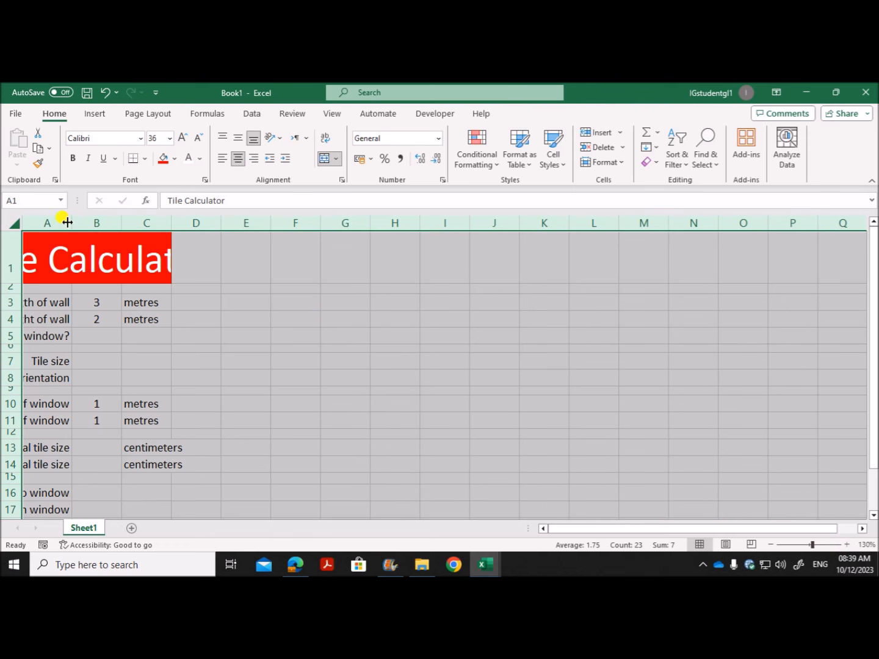
{"action": "double_click", "coordinate": [71, 222]}
{"action": "left_click", "coordinate": [447, 347]}
{"action": "left_click_drag", "start_coordinate": [197, 222], "coordinate": [226, 228]}
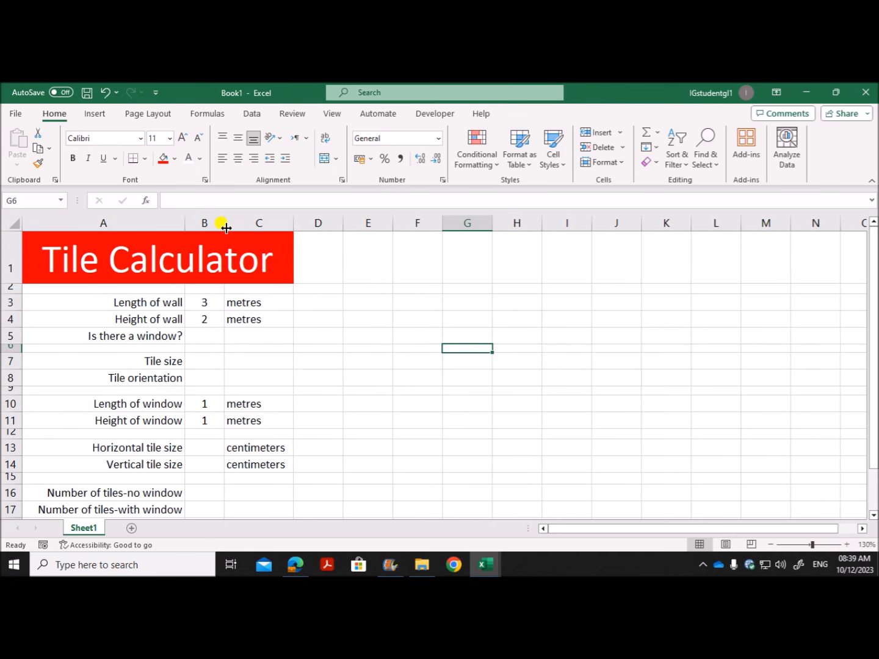
Check the exam paper's file-naming instruction and save Book1 in Desktop > M23-P2 as Tiles_ followed by the centre number and candidate number
{"action": "left_click", "coordinate": [310, 566]}
{"action": "scroll", "coordinate": [293, 427], "scroll_direction": "down", "scroll_amount": 5}
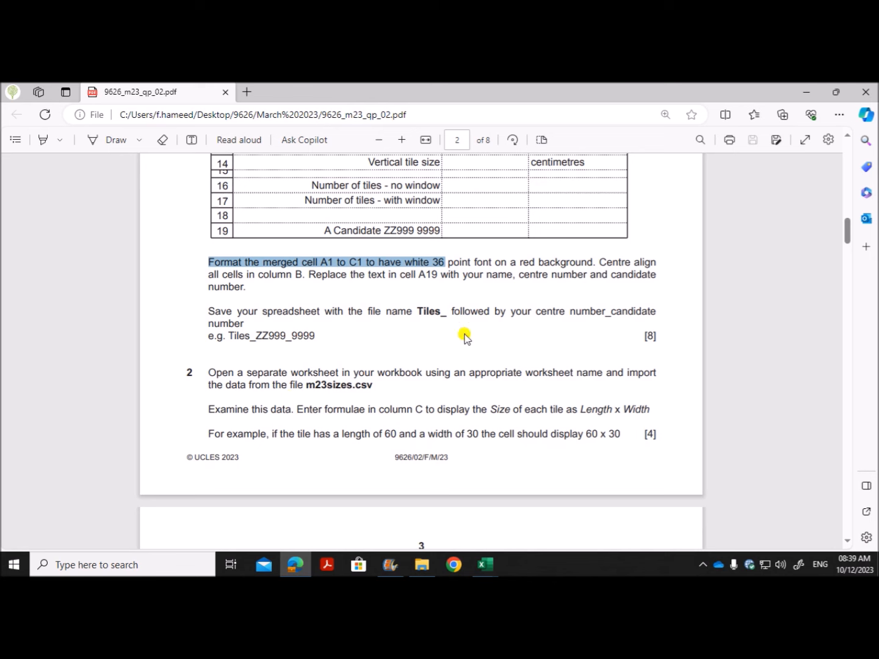
{"action": "mouse_move", "coordinate": [485, 565]}
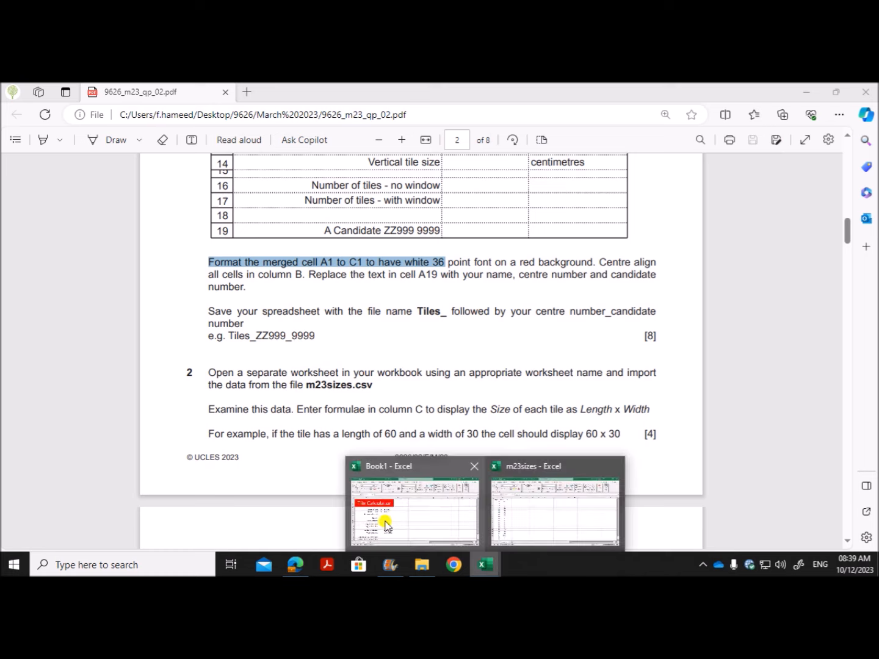
{"action": "left_click", "coordinate": [385, 522]}
{"action": "left_click", "coordinate": [19, 114]}
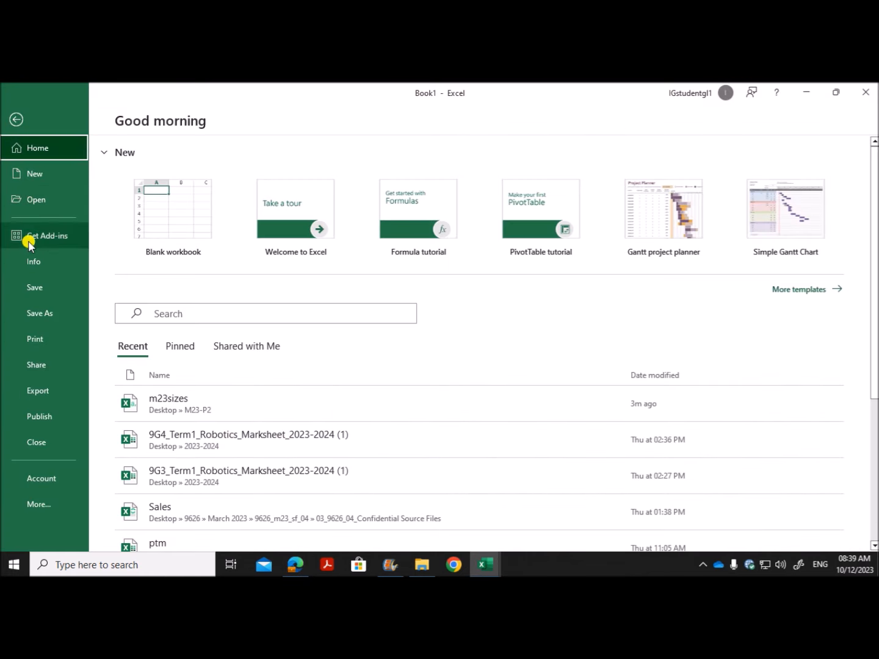
{"action": "left_click", "coordinate": [44, 314]}
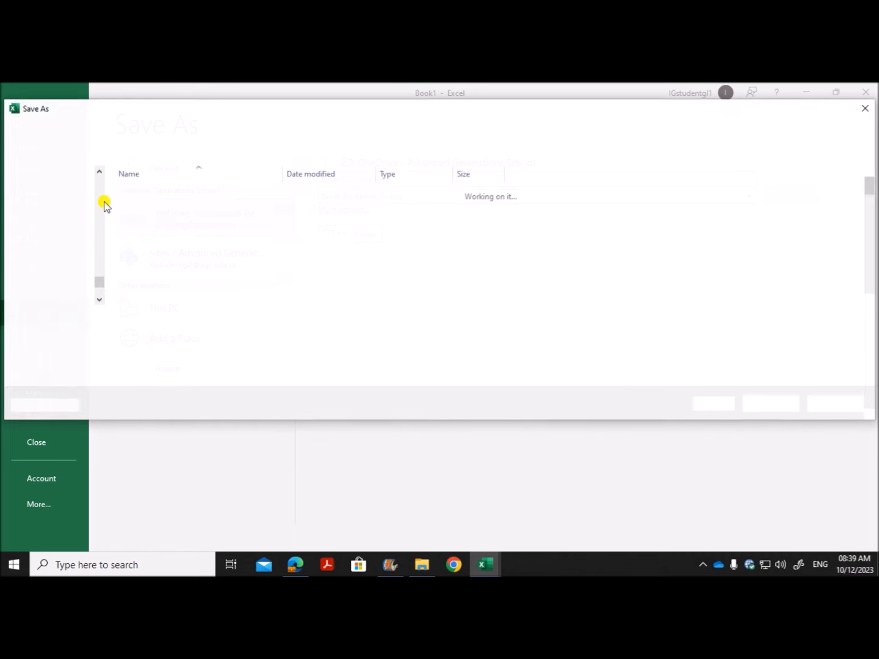
{"action": "left_click_drag", "start_coordinate": [98, 278], "coordinate": [94, 180]}
{"action": "left_click", "coordinate": [58, 282]}
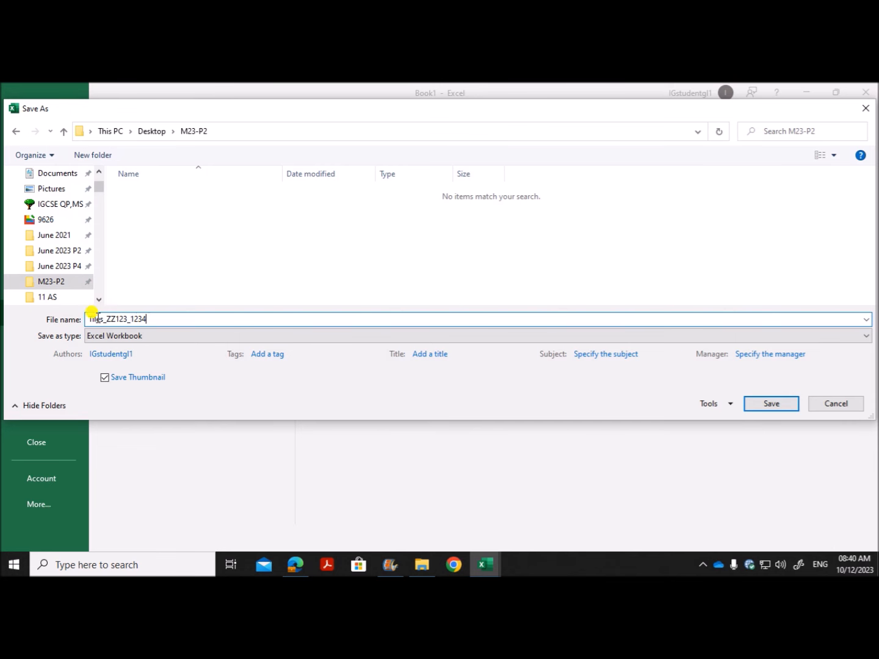
{"action": "left_click", "coordinate": [791, 406]}
Read question 2 of the exam paper and copy all the data from A1 to C25 in the m23sizes workbook
{"action": "left_click", "coordinate": [295, 564]}
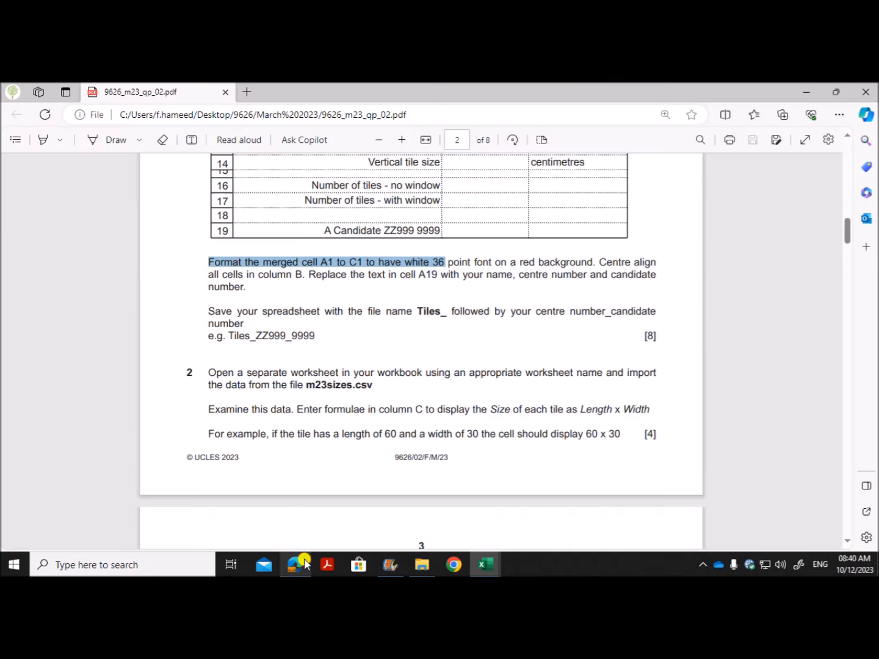
{"action": "scroll", "coordinate": [287, 427], "scroll_direction": "down", "scroll_amount": 1}
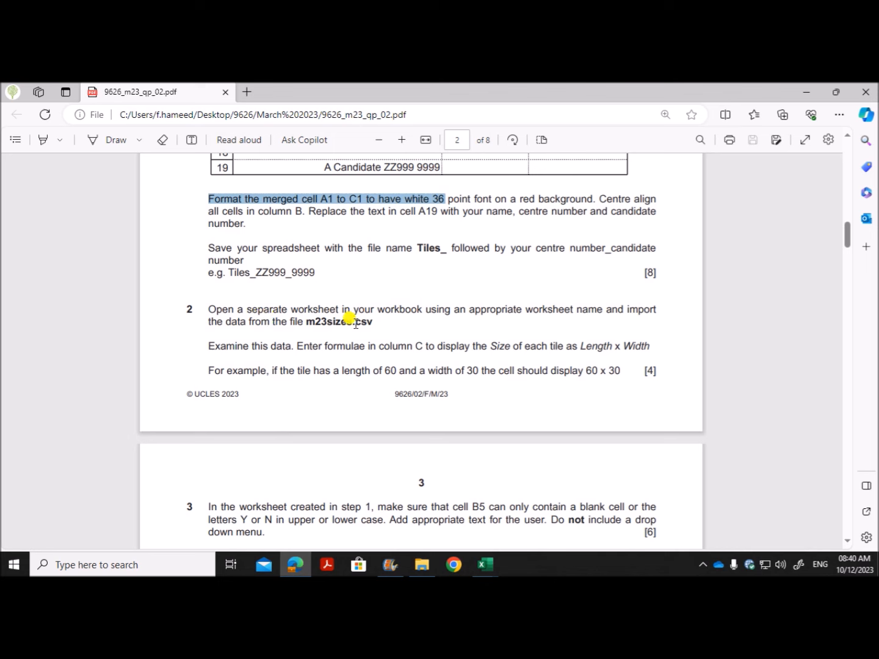
{"action": "left_click", "coordinate": [482, 560]}
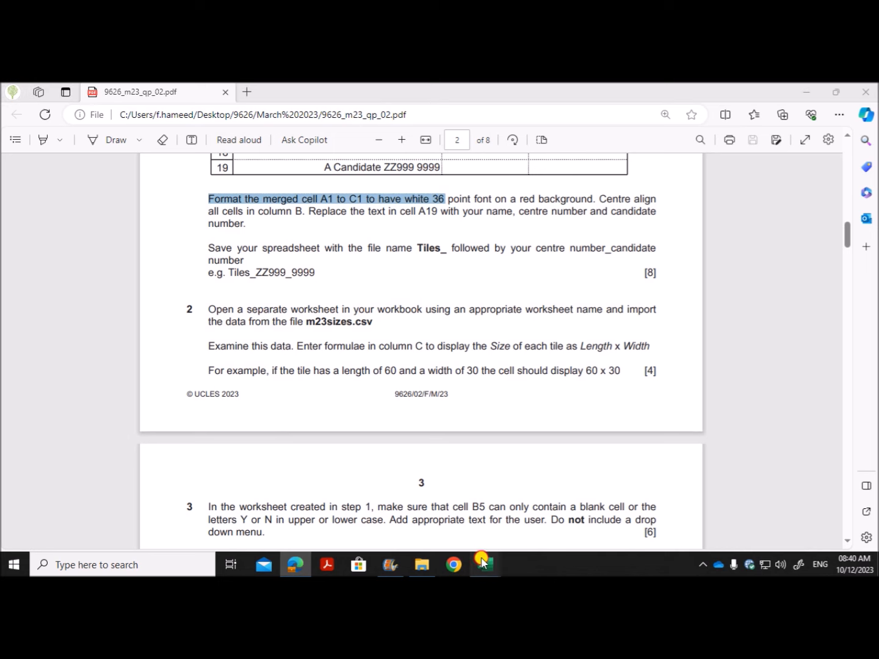
{"action": "left_click", "coordinate": [543, 516]}
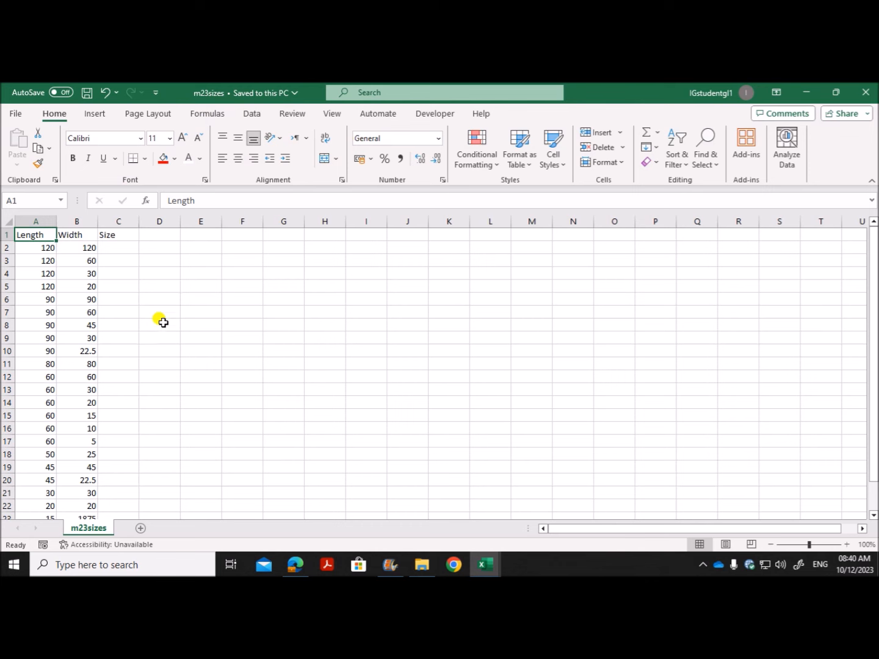
{"action": "key", "text": "ctrl+shift+End"}
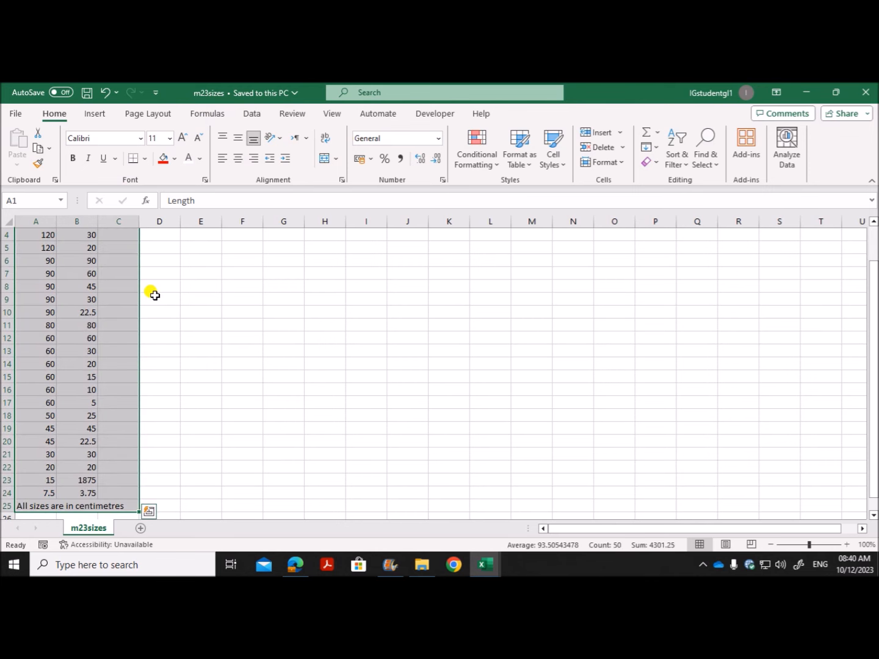
{"action": "key", "text": "ctrl+c"}
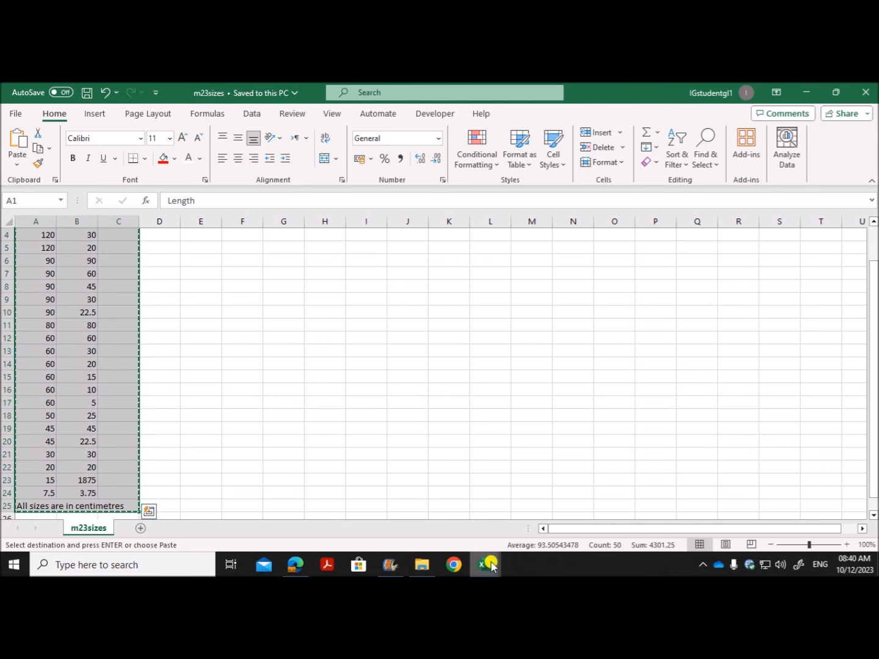
Add a new worksheet to the Tiles workbook and name it sizes
{"action": "mouse_move", "coordinate": [490, 561]}
{"action": "left_click", "coordinate": [389, 508]}
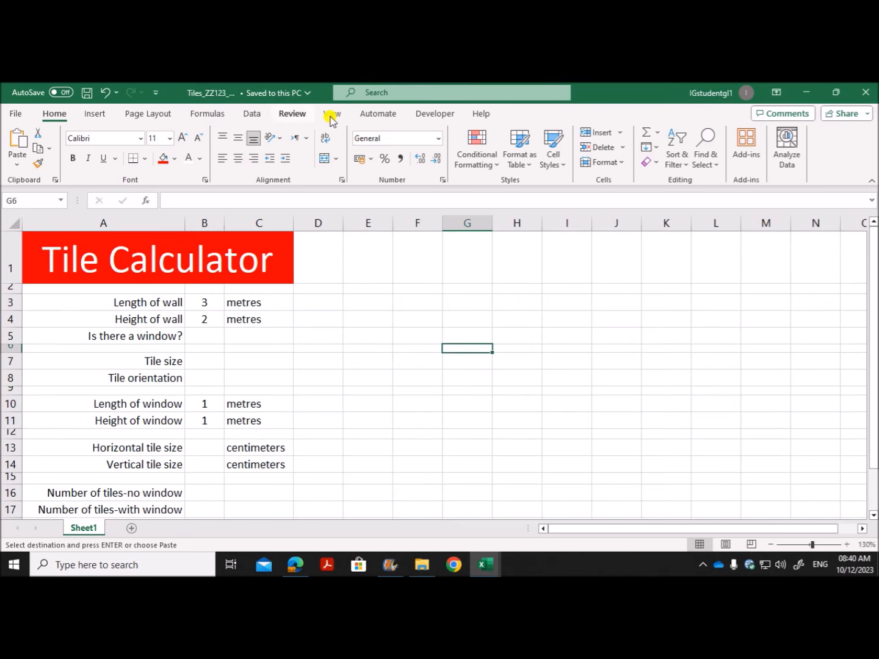
{"action": "left_click", "coordinate": [133, 528]}
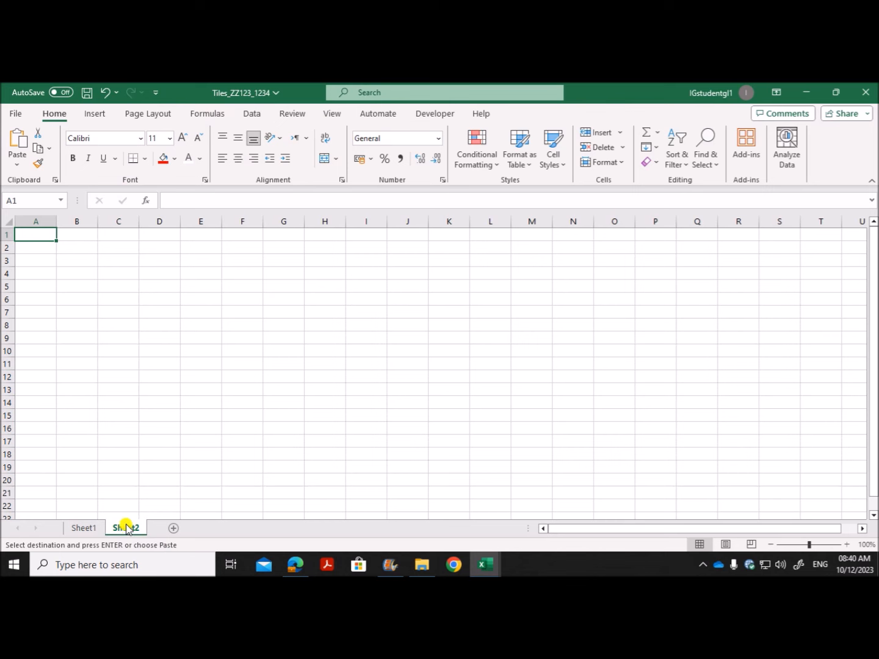
{"action": "double_click", "coordinate": [135, 529]}
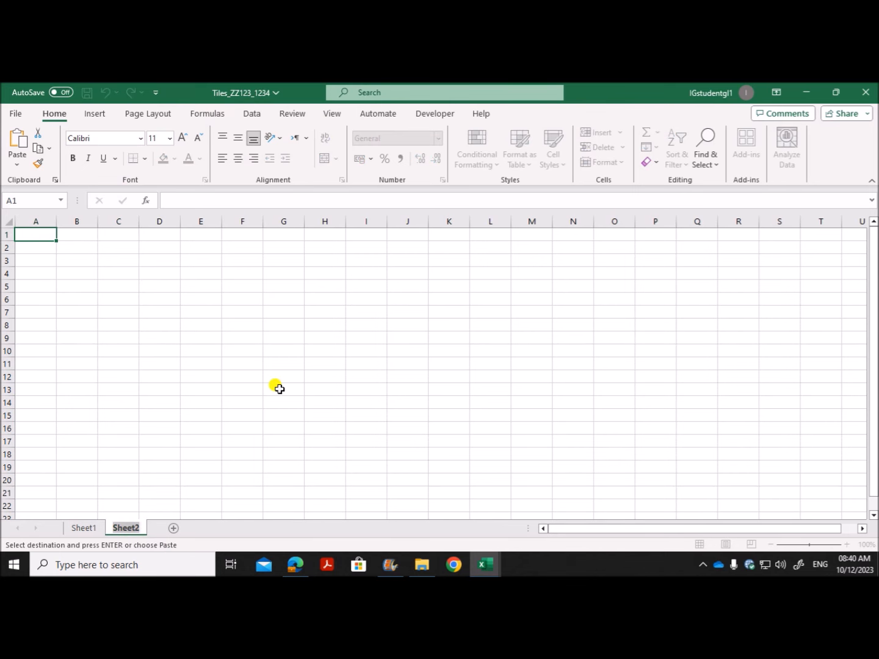
{"action": "type", "text": "sizes"}
{"action": "left_click", "coordinate": [243, 376]}
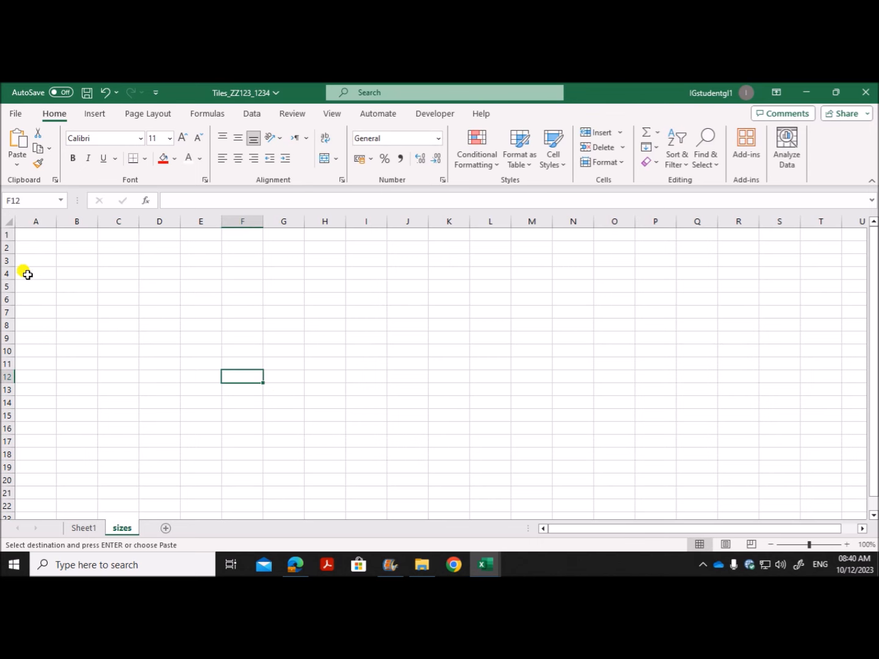
Paste the copied tile data into the sizes worksheet starting at cell A1
{"action": "left_click", "coordinate": [40, 232]}
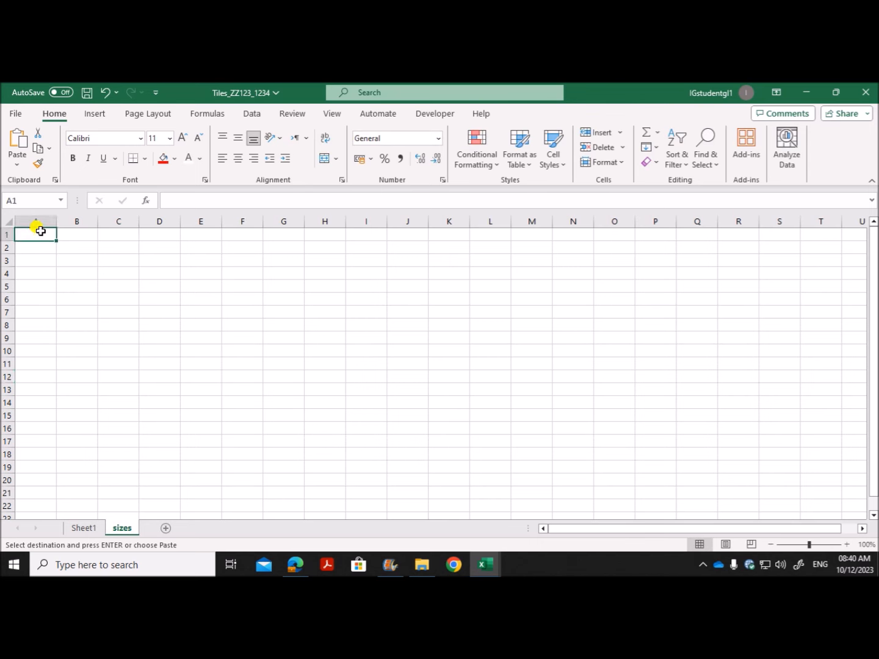
{"action": "key", "text": "ctrl+v"}
{"action": "left_click", "coordinate": [267, 410]}
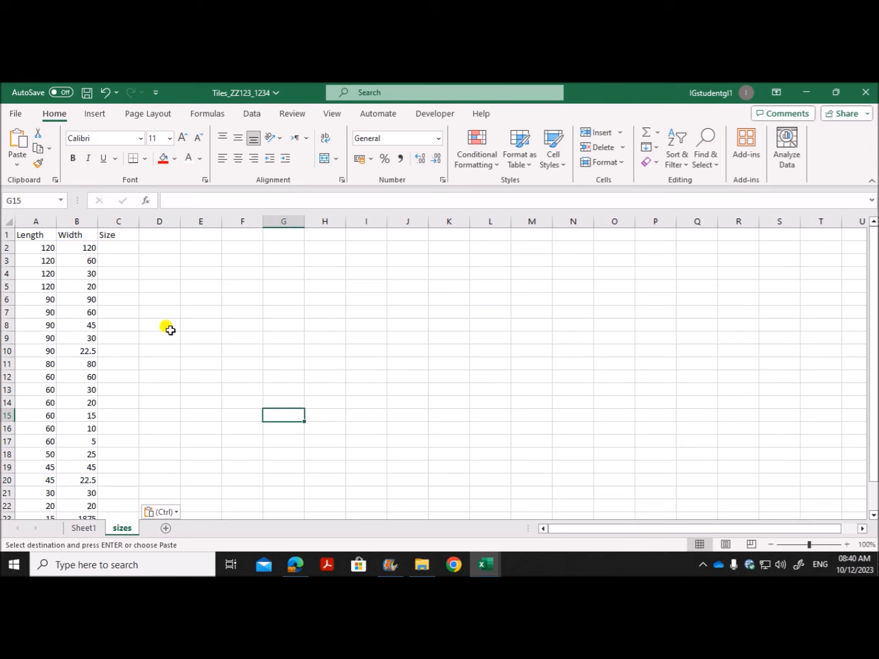
Rename the Tile Calculator worksheet, Sheet1, as tile
{"action": "left_click", "coordinate": [82, 528]}
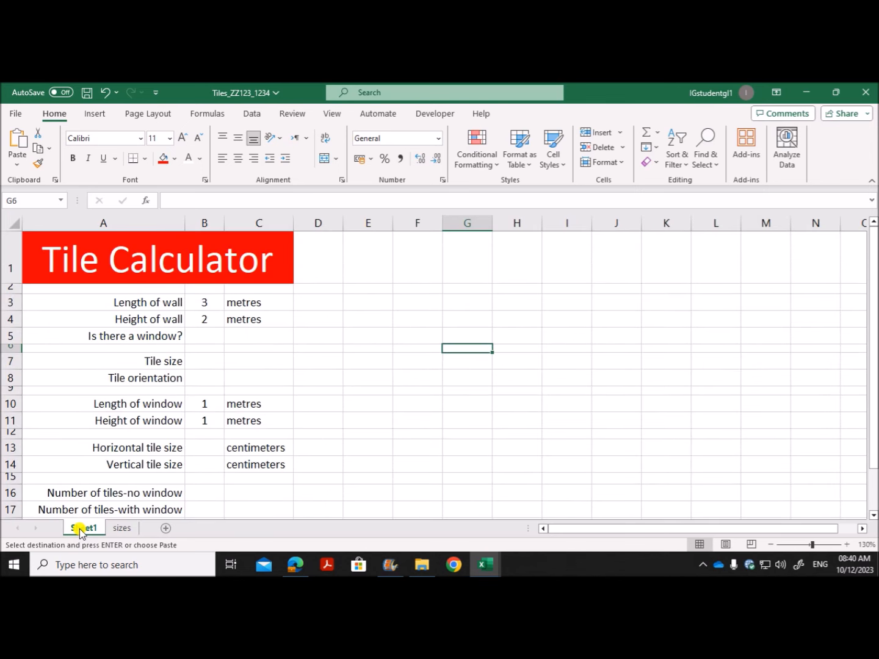
{"action": "double_click", "coordinate": [82, 529]}
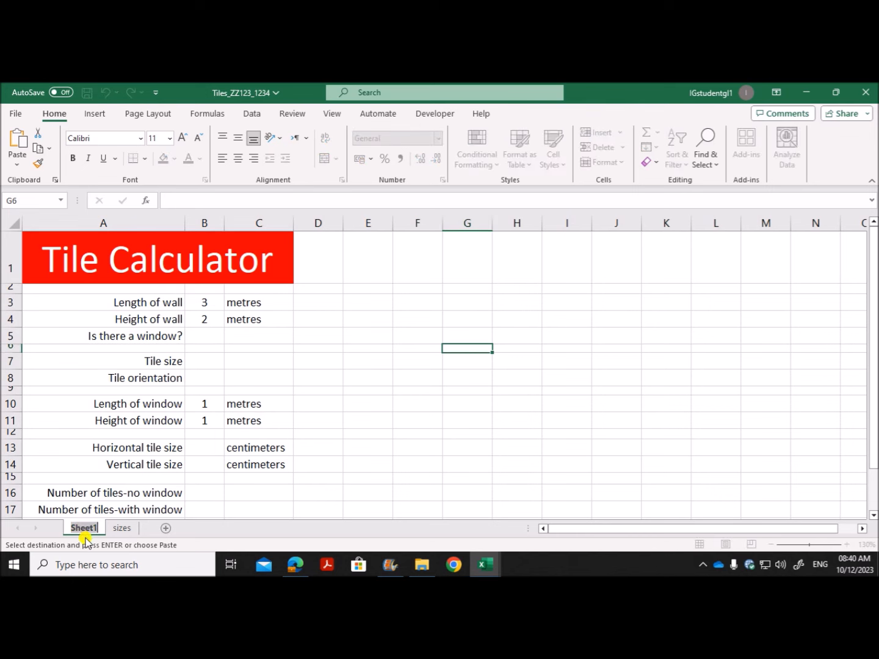
{"action": "type", "text": "tile"}
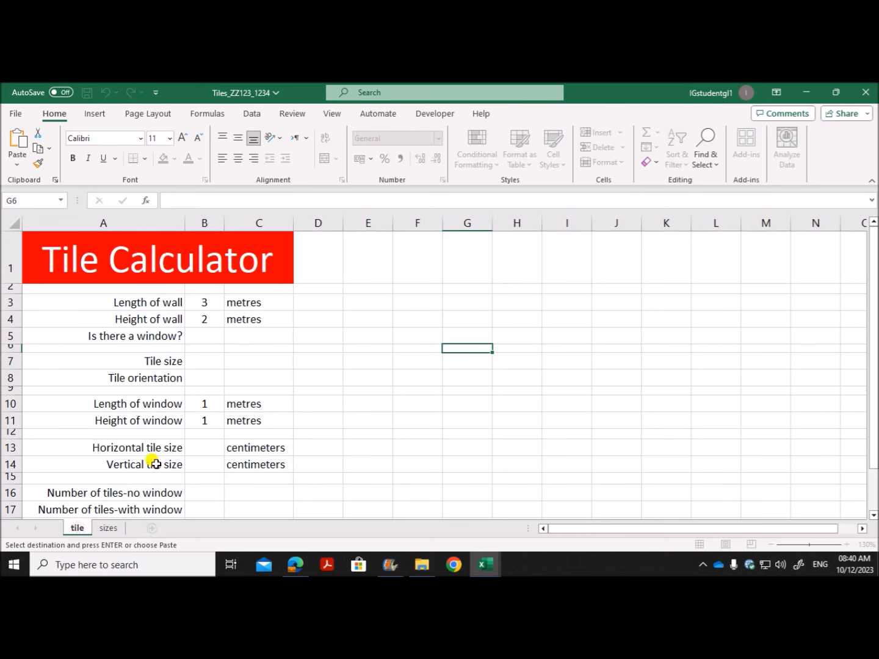
{"action": "left_click", "coordinate": [366, 406]}
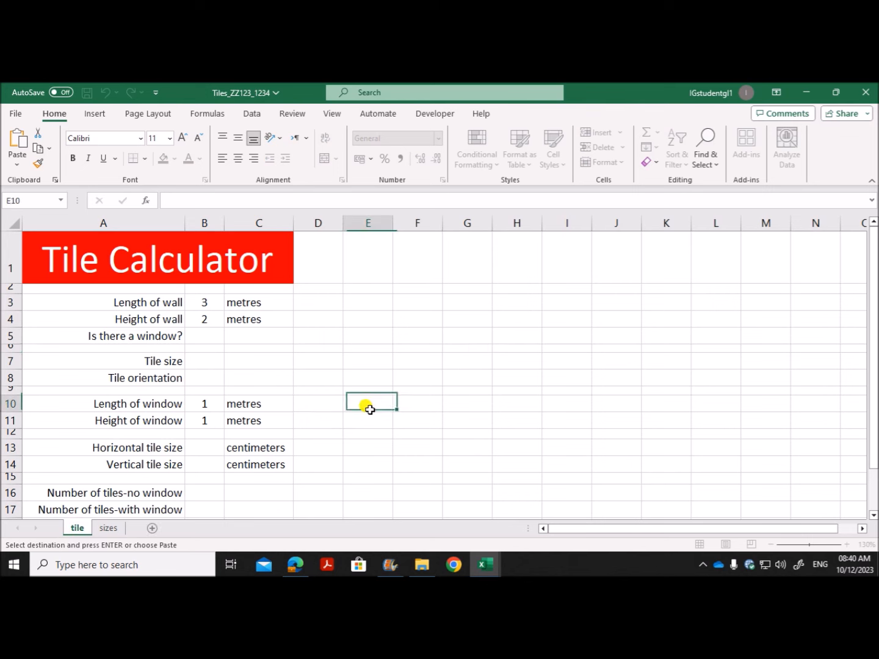
Examine question 2's instructions and example for displaying tile sizes as Length x Width in column C, and return to the Tiles workbook
{"action": "left_click", "coordinate": [295, 564]}
{"action": "scroll", "coordinate": [320, 435], "scroll_direction": "down", "scroll_amount": 2}
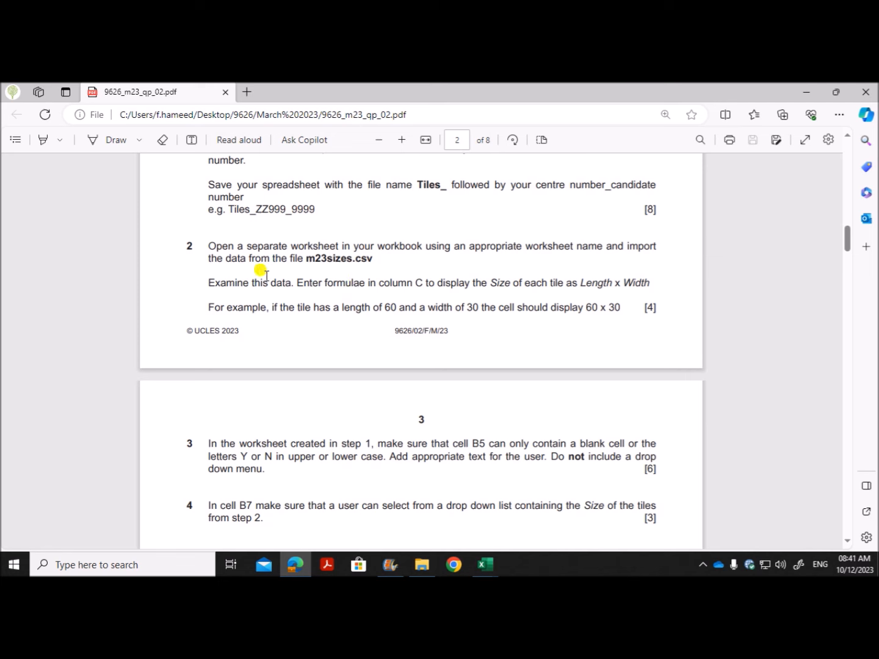
{"action": "left_click_drag", "start_coordinate": [243, 282], "coordinate": [651, 281]}
{"action": "left_click", "coordinate": [603, 287]}
{"action": "left_click_drag", "start_coordinate": [578, 307], "coordinate": [620, 308]}
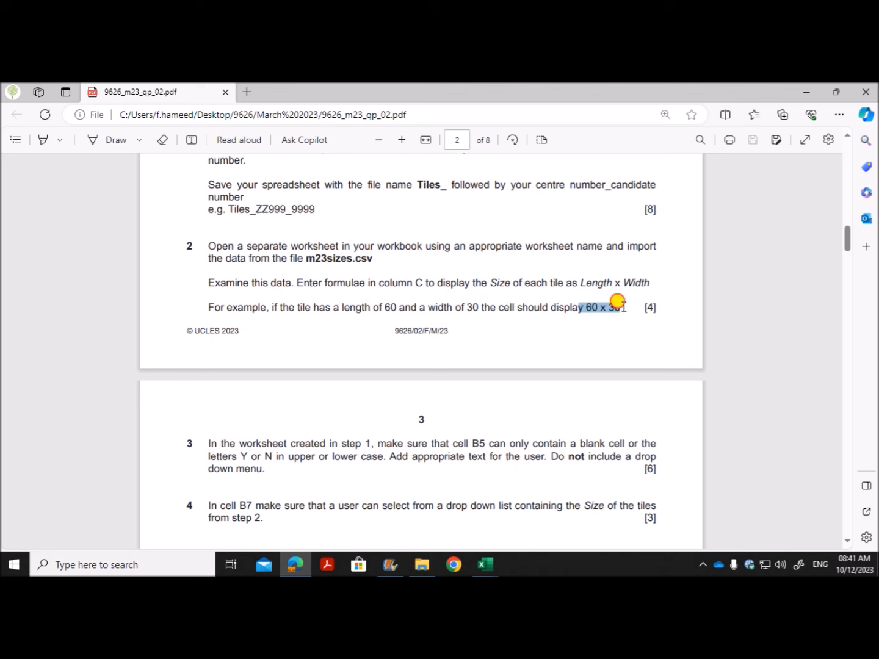
{"action": "left_click", "coordinate": [498, 563]}
{"action": "left_click", "coordinate": [407, 535]}
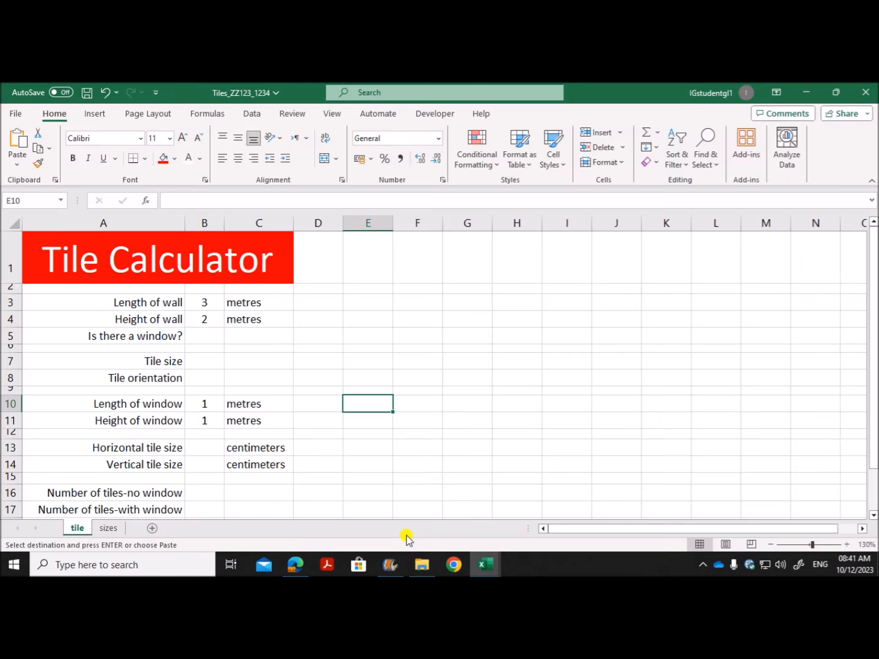
Start a CONCATENATE formula in cell C2 of the sizes worksheet and bring up its function arguments clear of the data
{"action": "scroll", "coordinate": [371, 408], "scroll_direction": "down", "scroll_amount": 1}
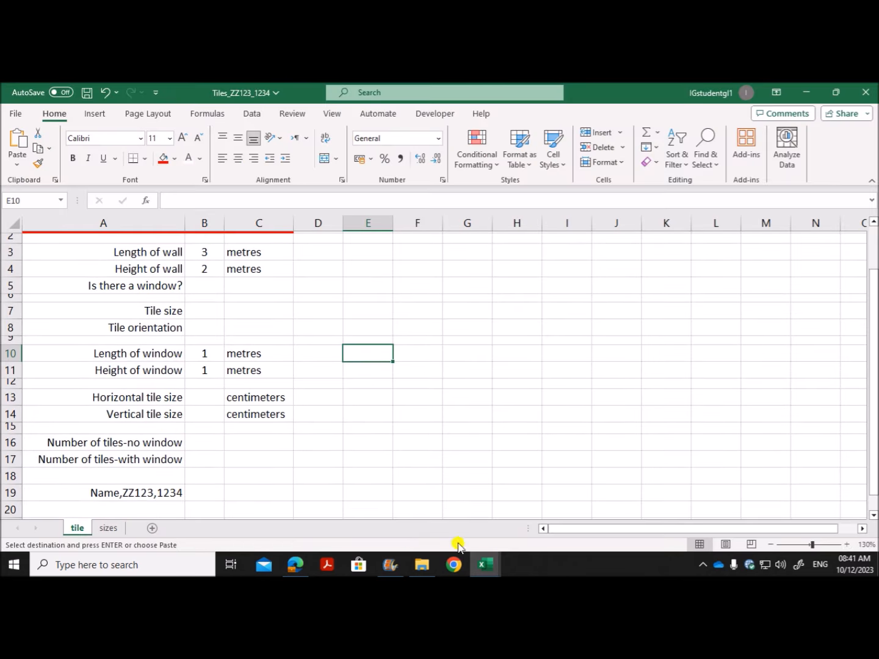
{"action": "left_click", "coordinate": [108, 527]}
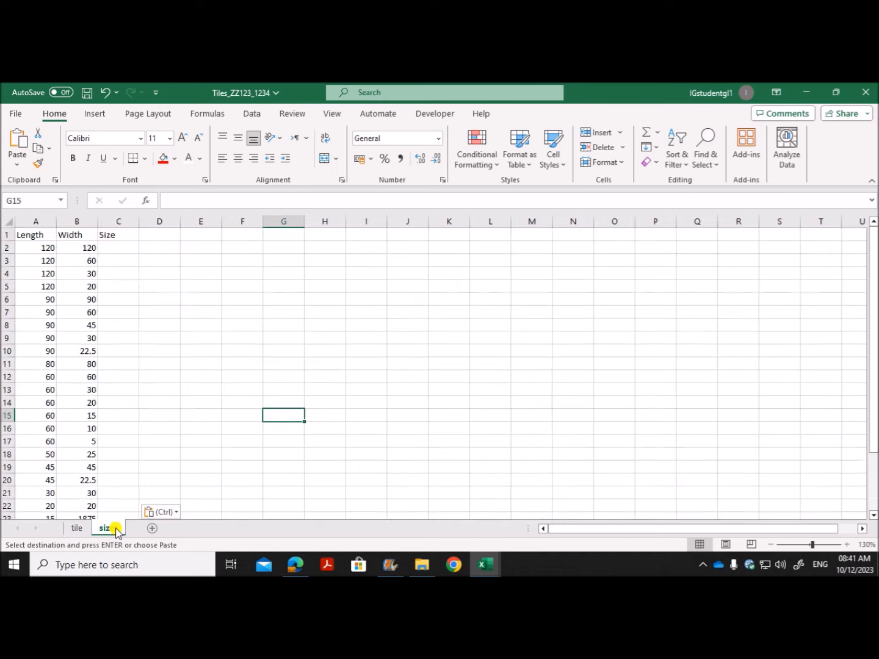
{"action": "left_click", "coordinate": [110, 247]}
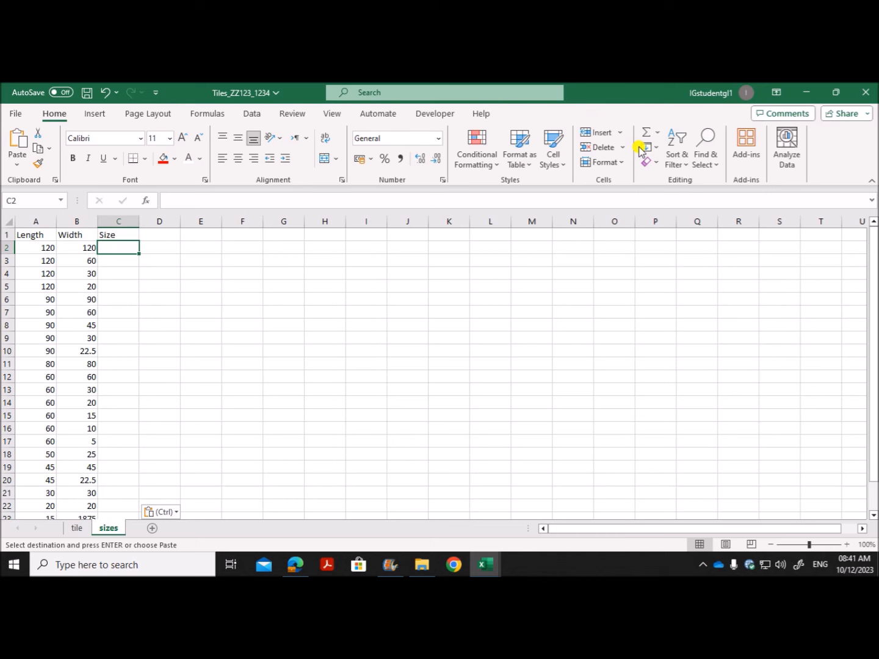
{"action": "type", "text": "=concatena"}
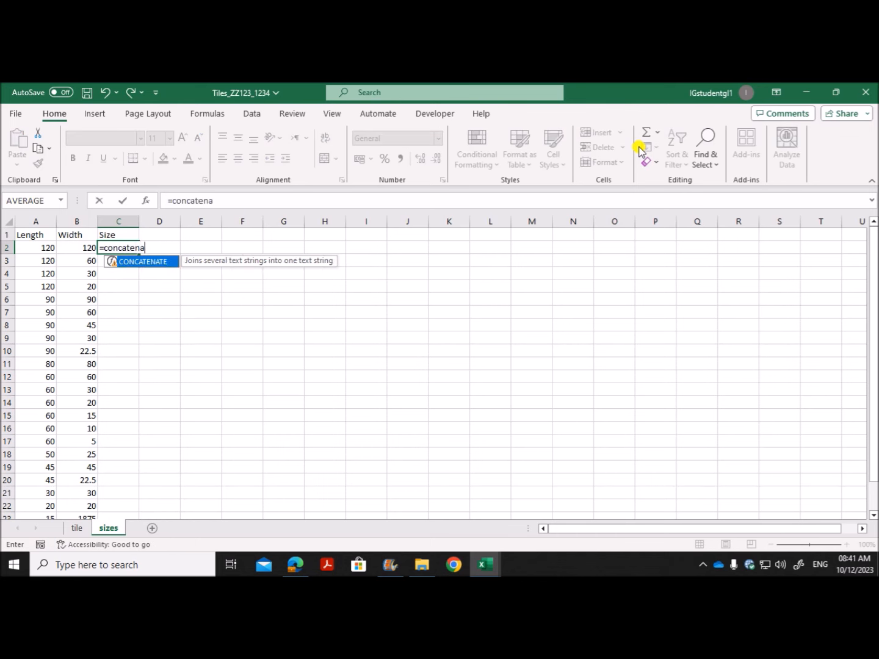
{"action": "type", "text": "te("}
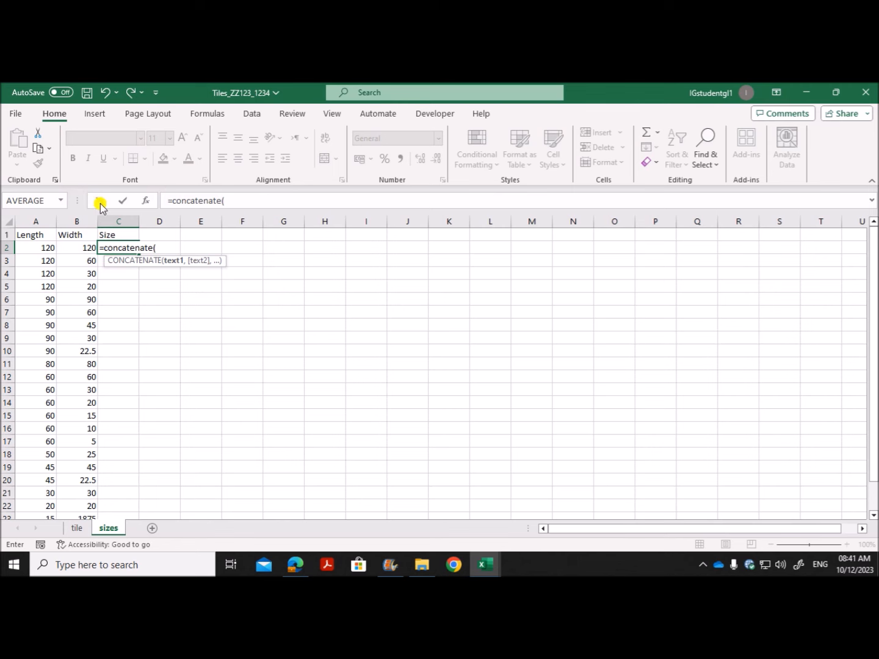
{"action": "left_click", "coordinate": [145, 201]}
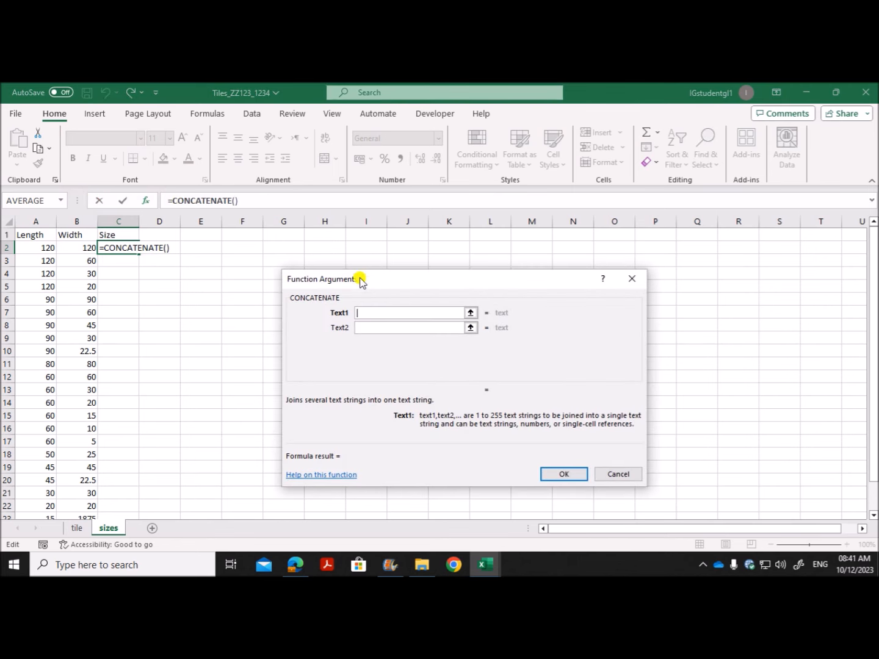
{"action": "left_click_drag", "start_coordinate": [360, 278], "coordinate": [286, 271]}
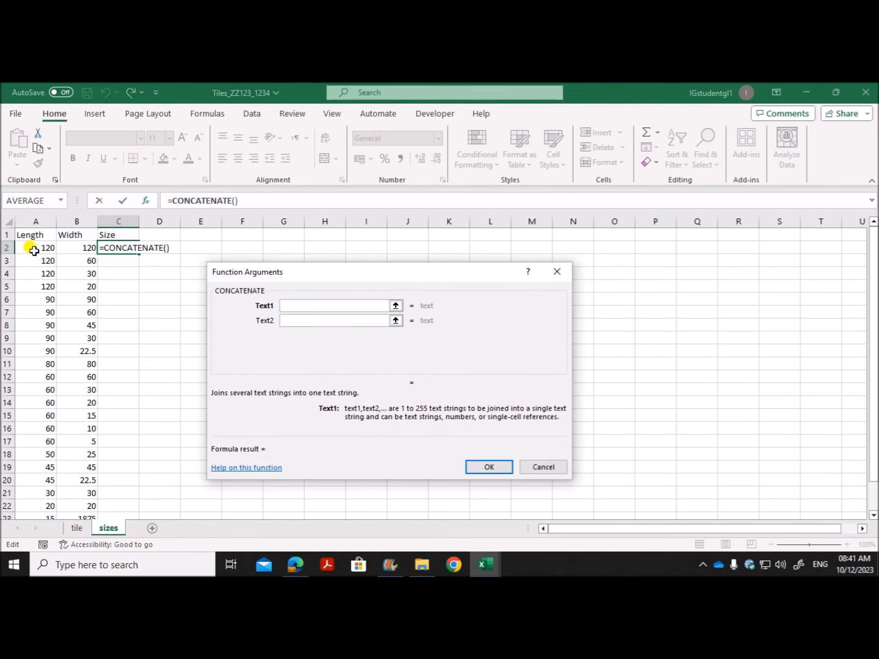
Check question 2's size example in the paper and complete the C2 formula as =CONCATENATE(A2," X ",B2)
{"action": "left_click", "coordinate": [295, 564]}
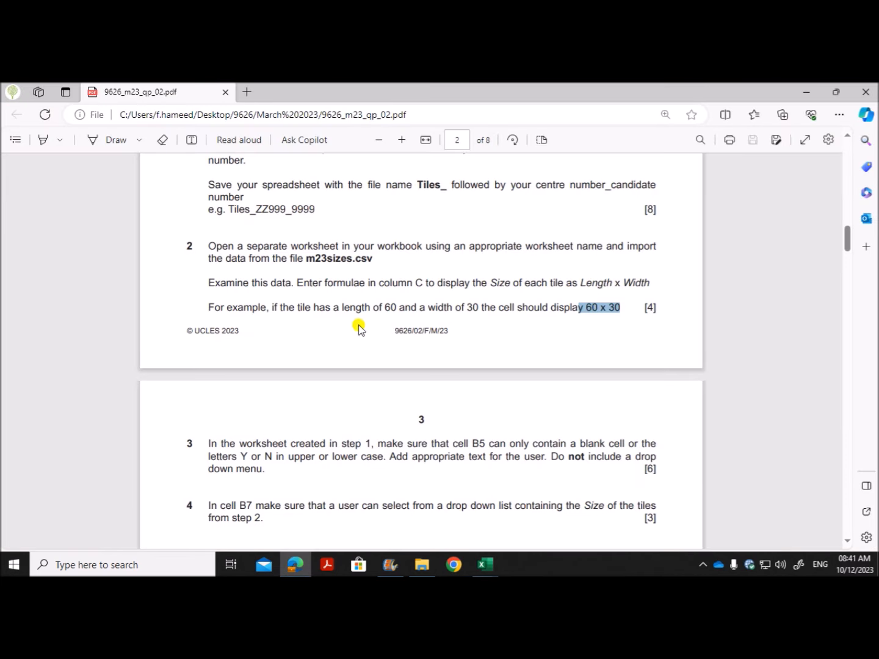
{"action": "left_click", "coordinate": [491, 566]}
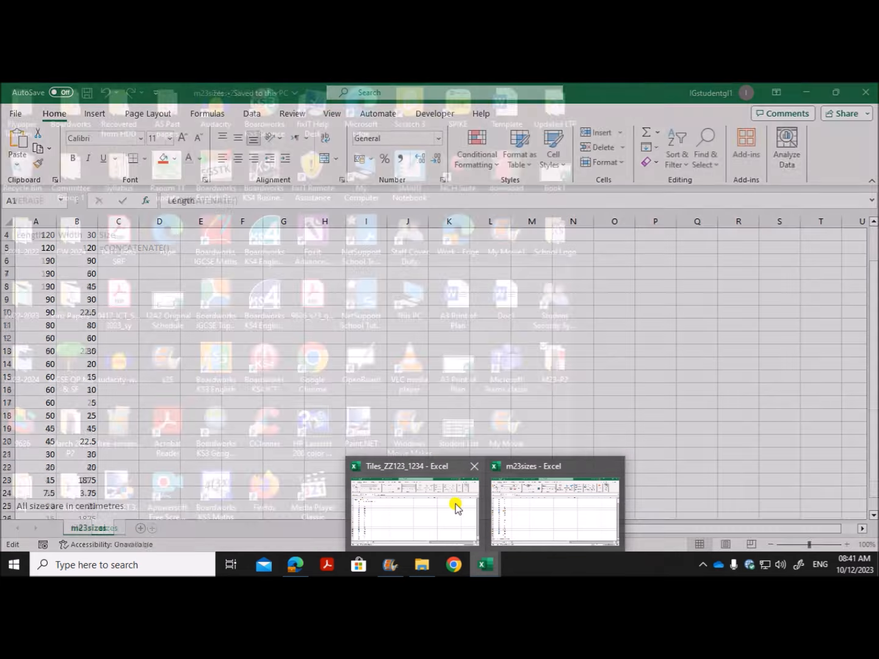
{"action": "left_click", "coordinate": [454, 508]}
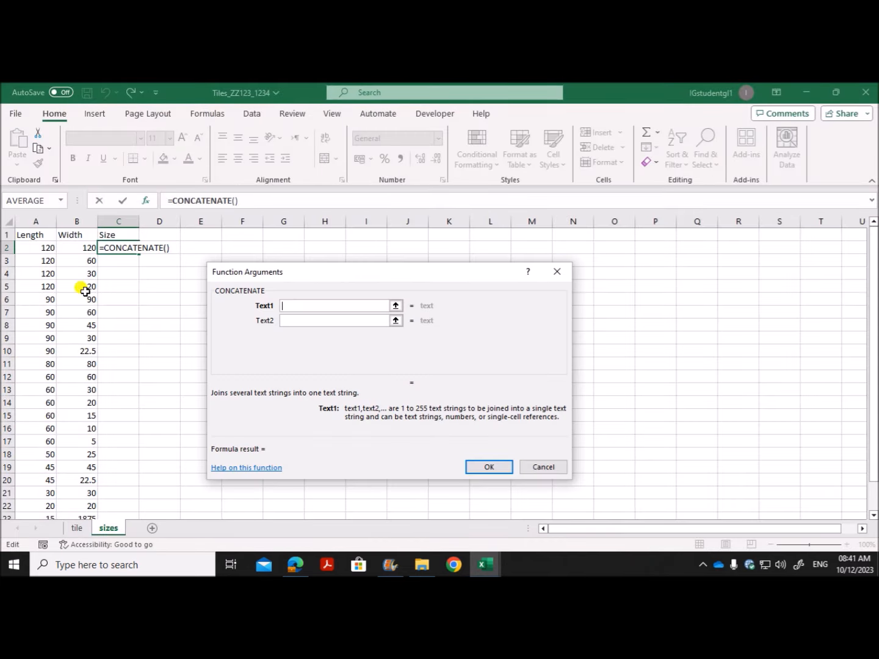
{"action": "left_click", "coordinate": [47, 247]}
{"action": "left_click", "coordinate": [287, 321]}
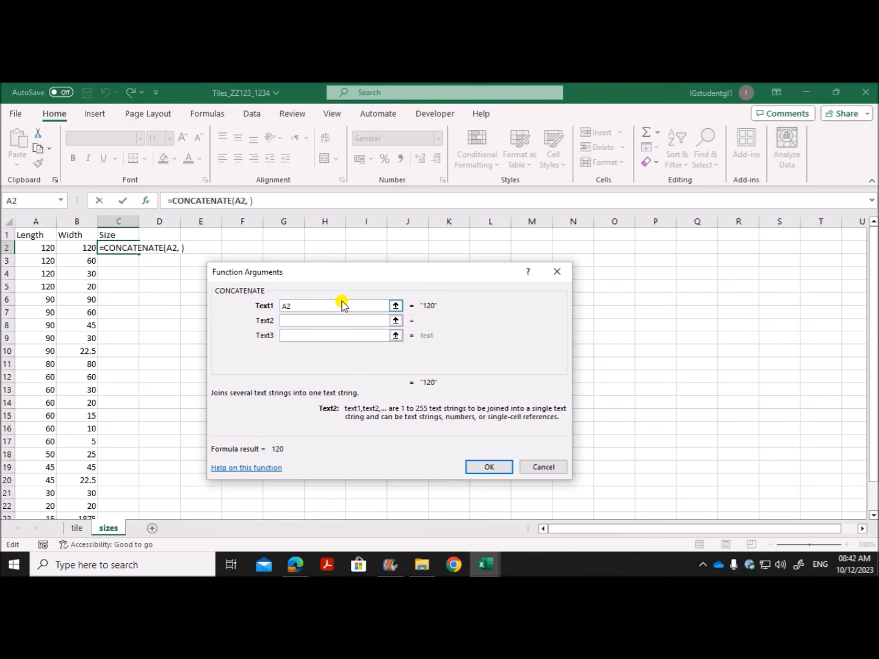
{"action": "type", "text": "X"}
{"action": "left_click", "coordinate": [286, 335]}
{"action": "left_click", "coordinate": [81, 247]}
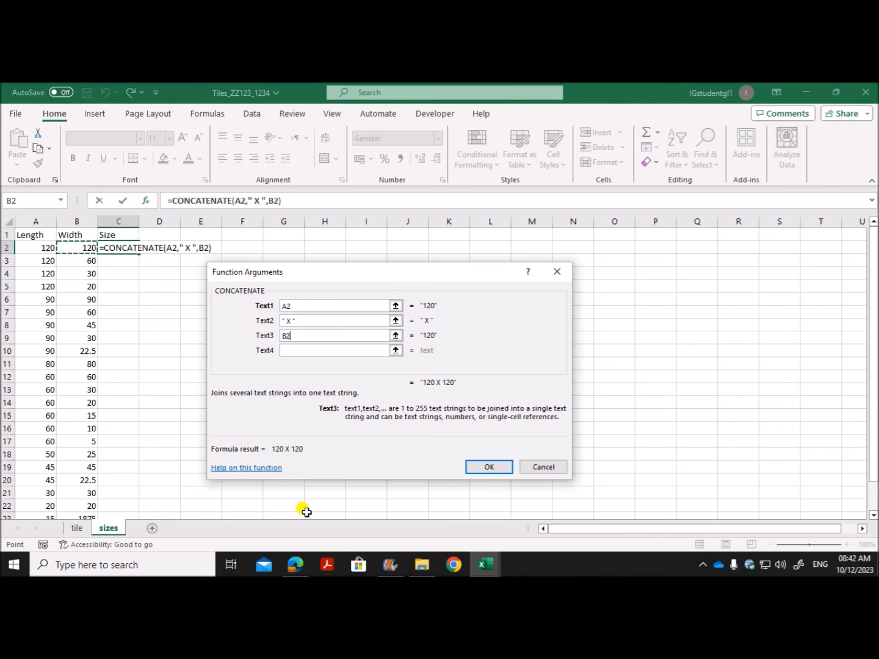
{"action": "left_click", "coordinate": [485, 468]}
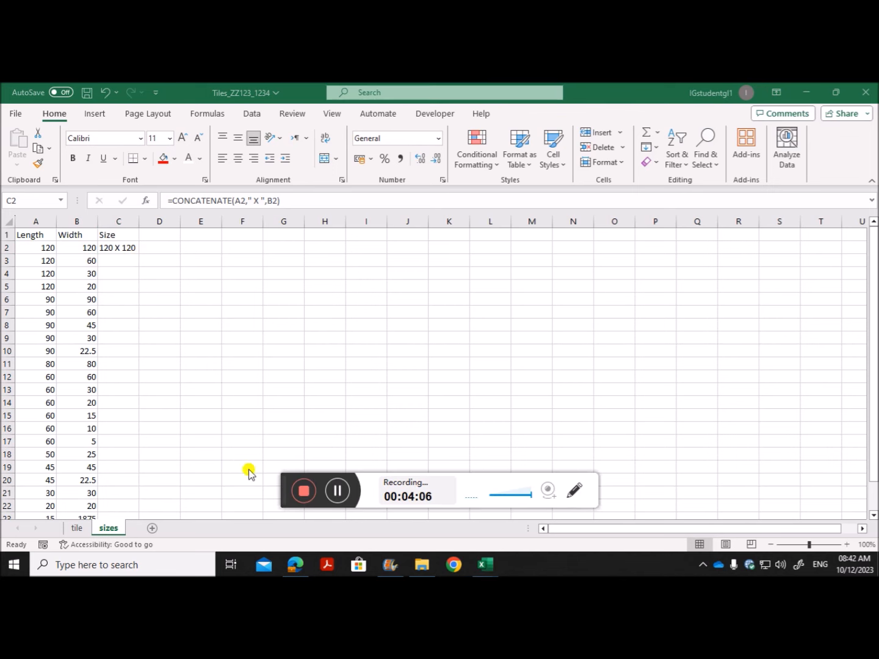
Fill the C2 size formula down column C for all tile rows and review the formula in C2
{"action": "left_click", "coordinate": [303, 490]}
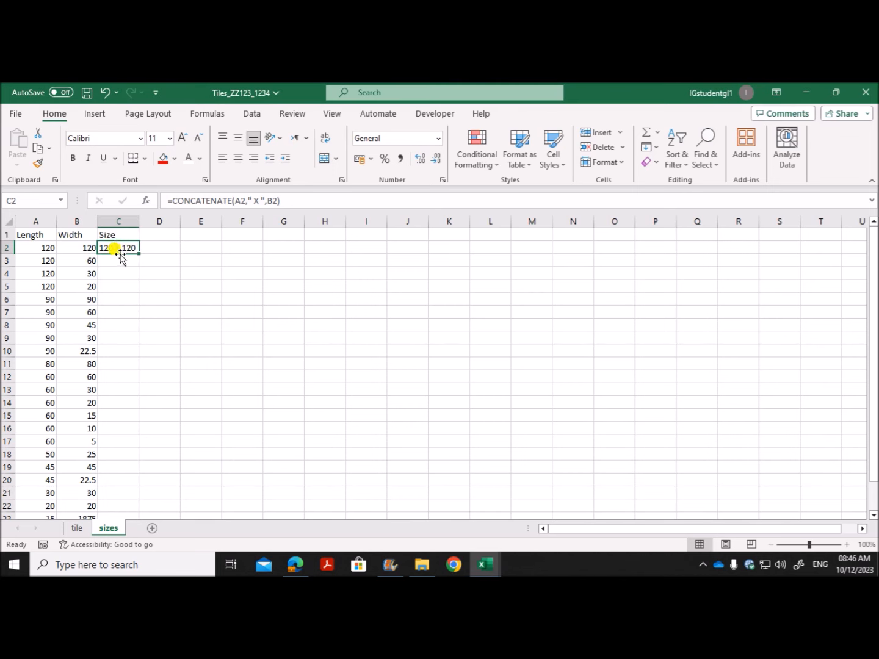
{"action": "double_click", "coordinate": [140, 255]}
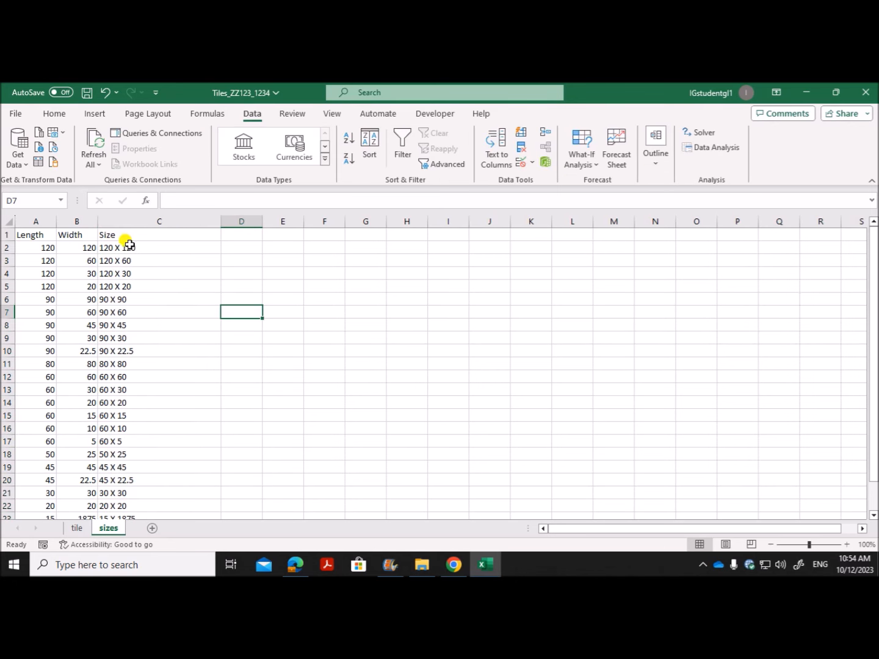
{"action": "left_click", "coordinate": [130, 247]}
{"action": "double_click", "coordinate": [130, 247]}
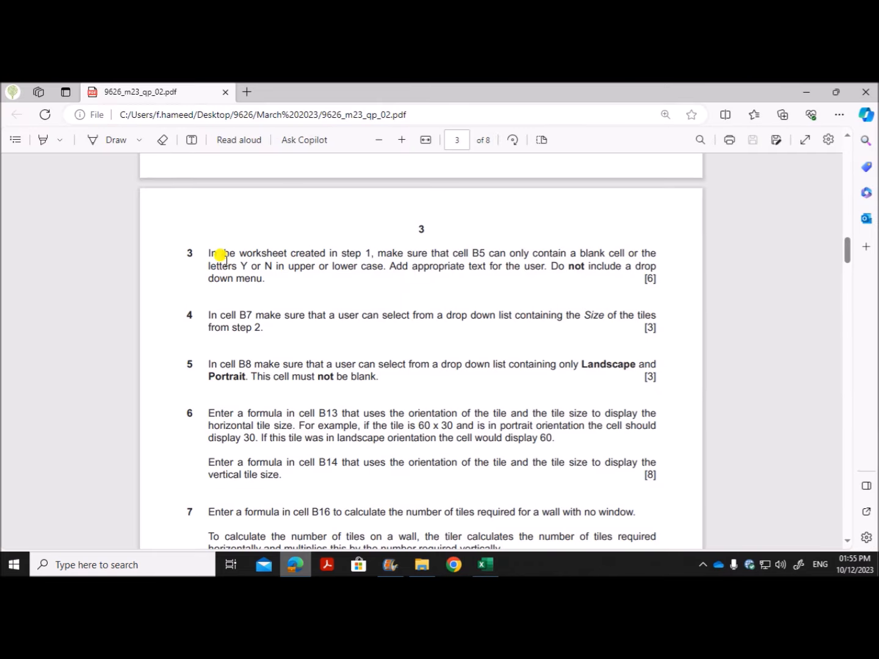
Following question 3, restrict cell B5 of the tile worksheet to the list Y,N,y,n, ignoring blanks and without an in-cell dropdown
{"action": "left_click_drag", "start_coordinate": [213, 255], "coordinate": [384, 269]}
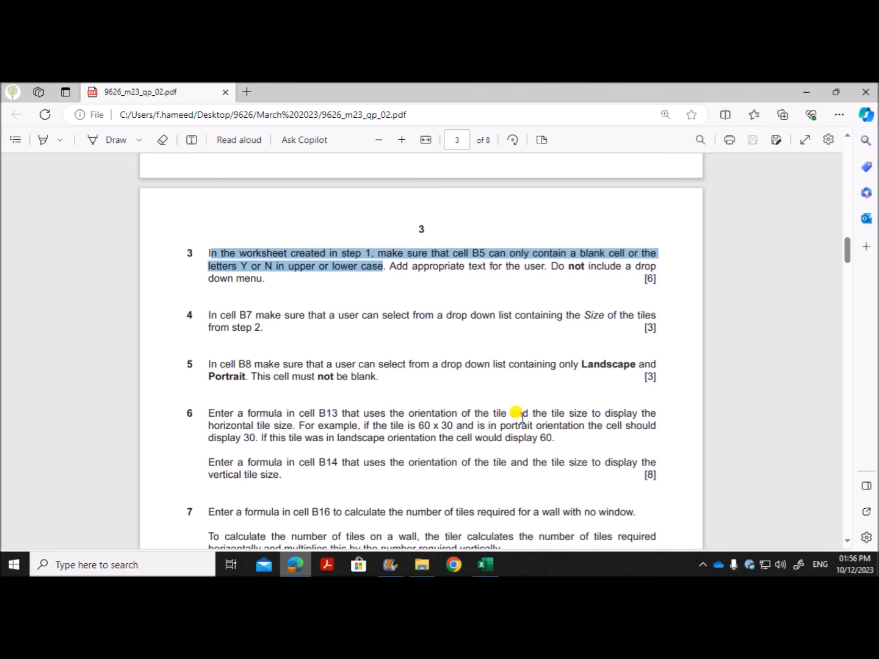
{"action": "left_click", "coordinate": [486, 564]}
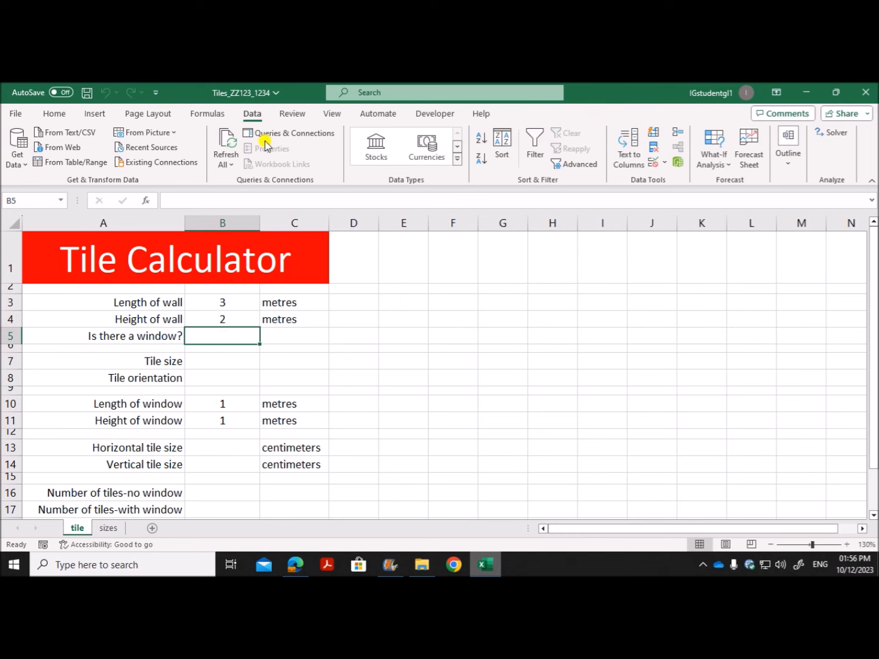
{"action": "left_click", "coordinate": [656, 163]}
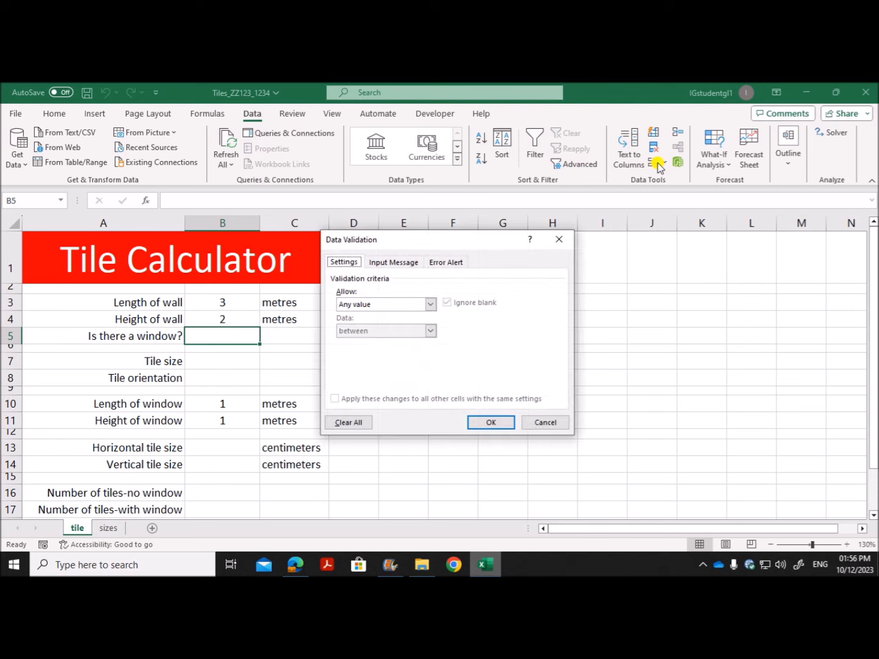
{"action": "left_click", "coordinate": [433, 304]}
{"action": "left_click", "coordinate": [363, 336]}
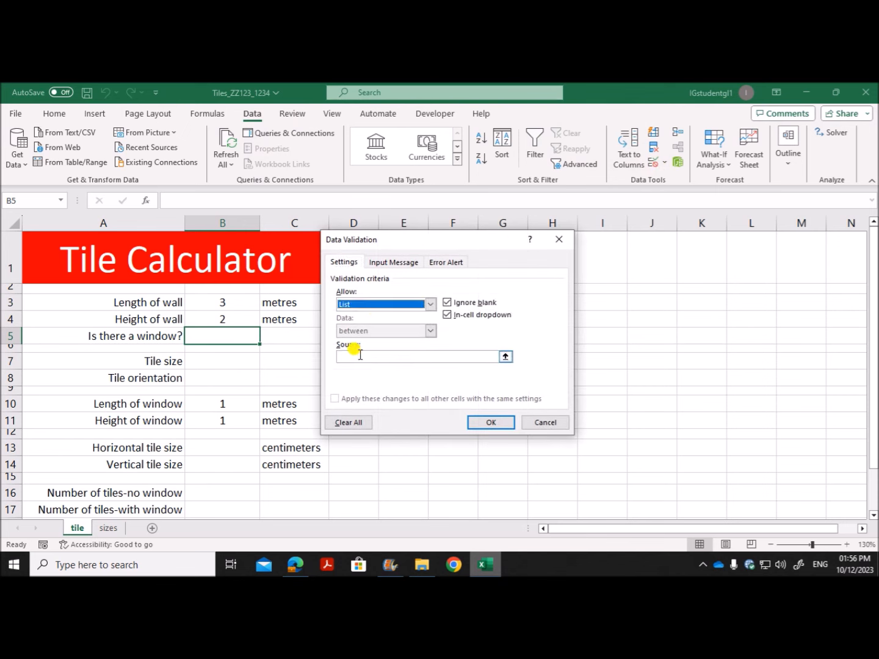
{"action": "left_click", "coordinate": [358, 358]}
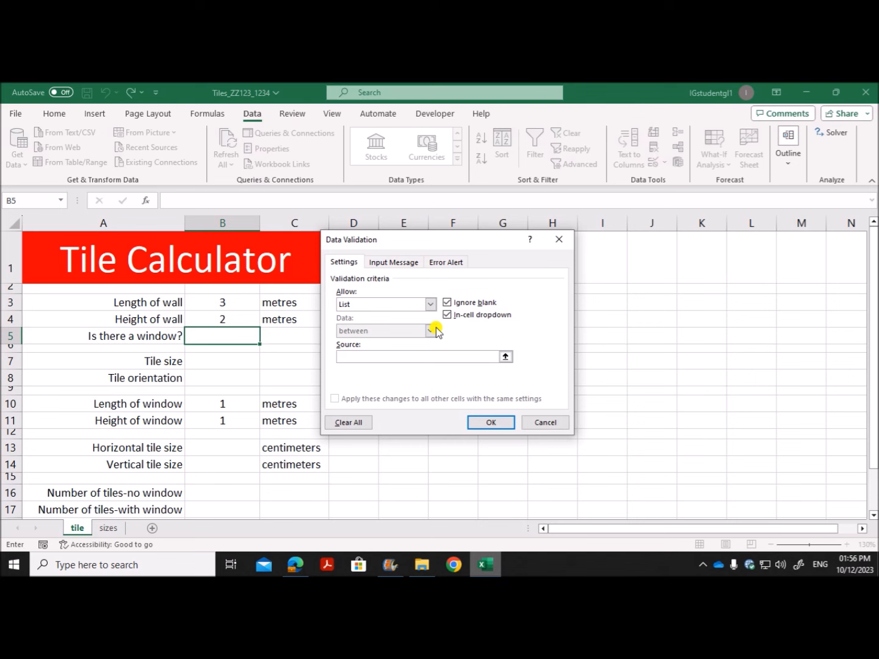
{"action": "type", "text": "Y,N,y,n"}
{"action": "left_click", "coordinate": [448, 316]}
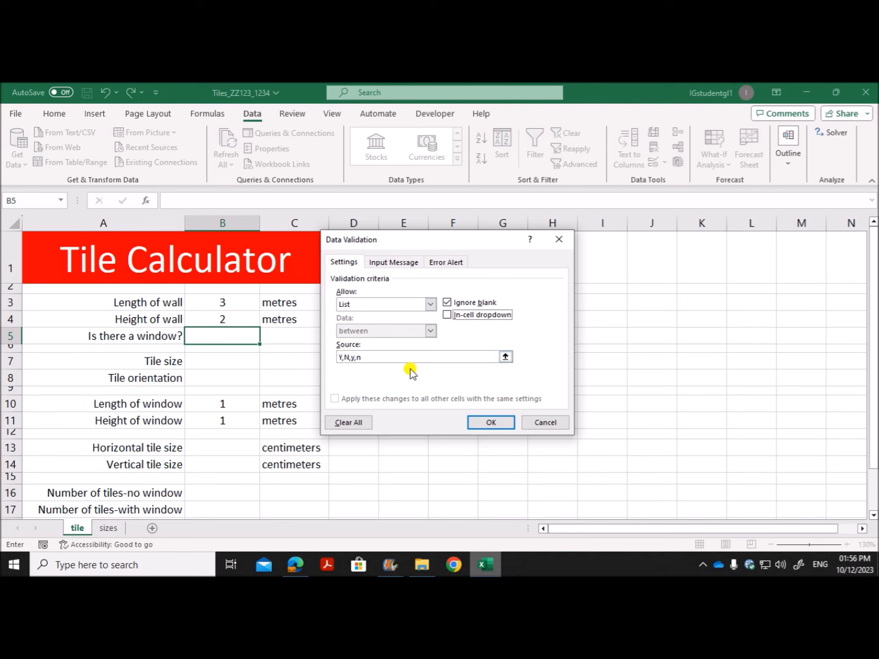
Add the input message "Enter Y for Yes and N for No" to cell B5's data validation and apply it
{"action": "left_click", "coordinate": [393, 262]}
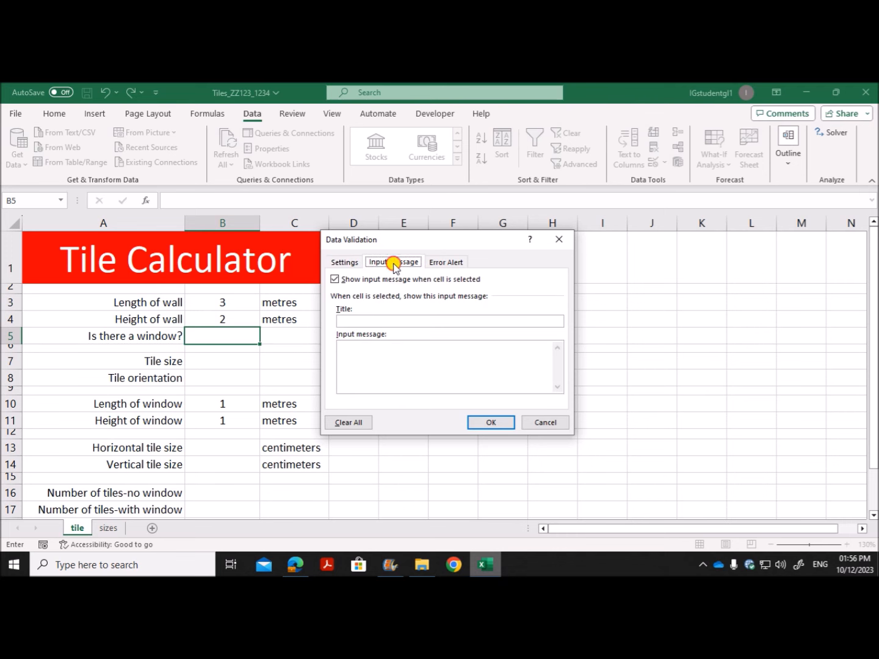
{"action": "left_click", "coordinate": [361, 350]}
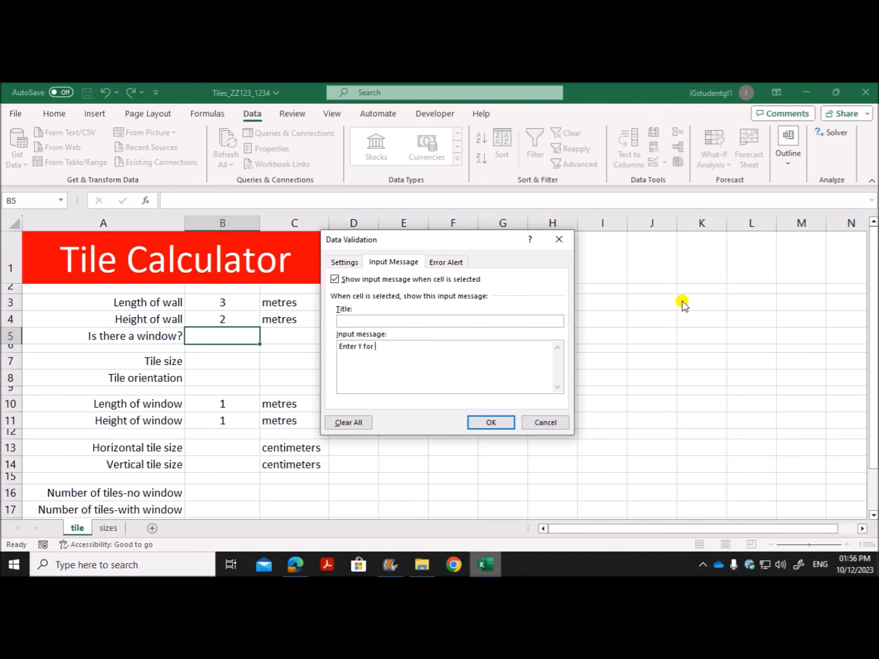
{"action": "type", "text": "es and N for No"}
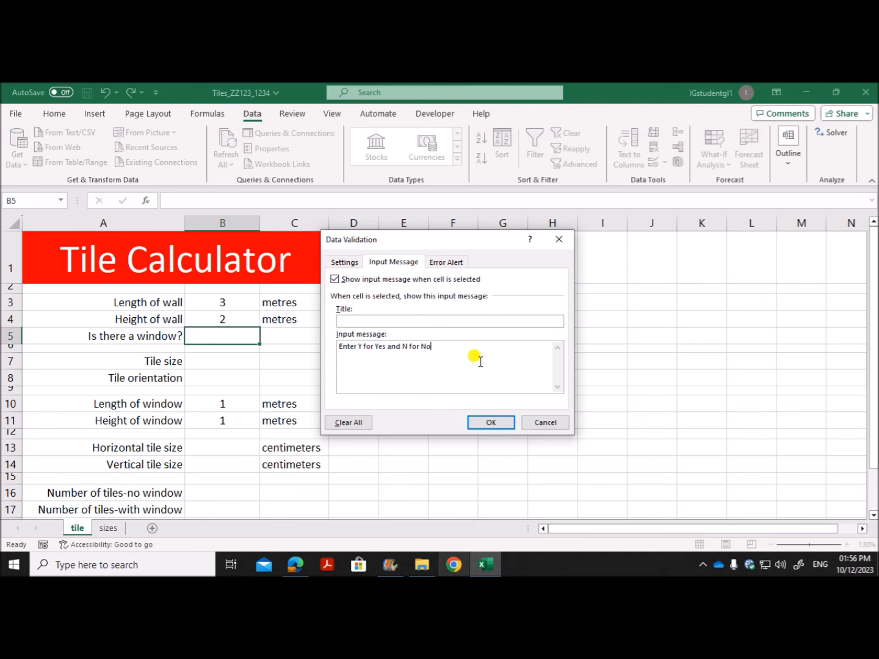
{"action": "left_click", "coordinate": [487, 422]}
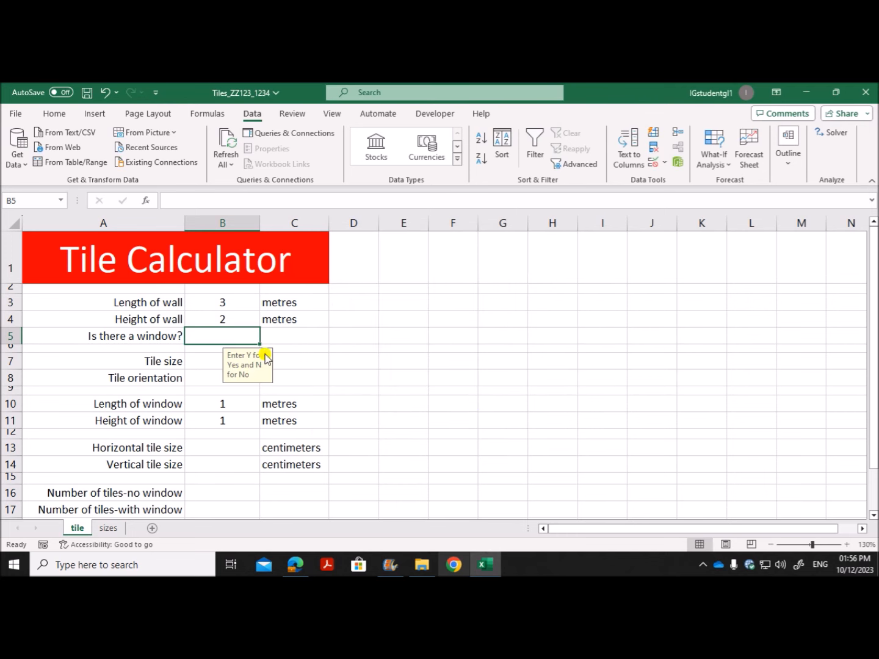
Test cell B5's validation with the invalid entry f and cancel the entry
{"action": "left_click", "coordinate": [305, 337]}
{"action": "left_click", "coordinate": [245, 338]}
{"action": "type", "text": "f"}
{"action": "key", "text": "Return"}
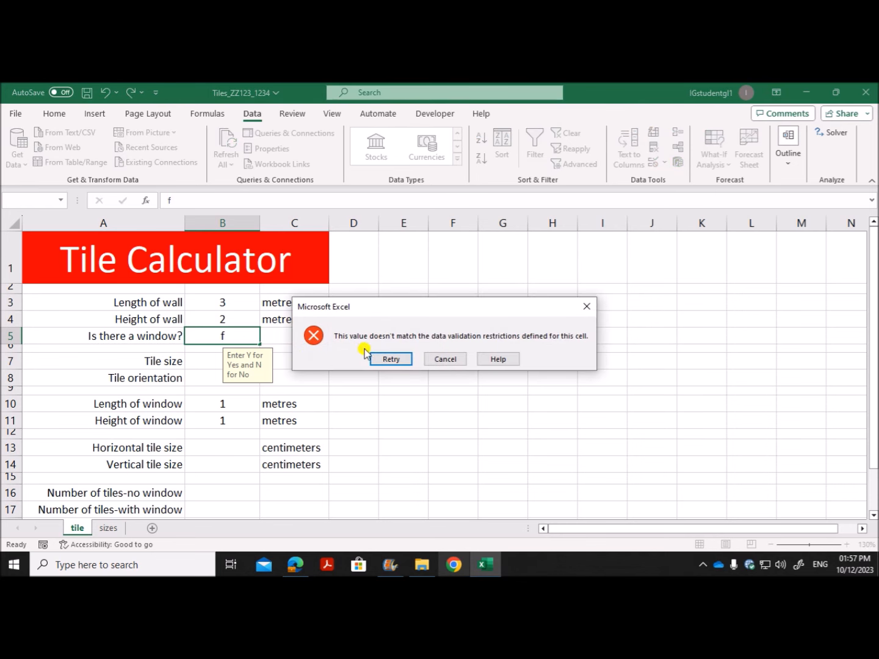
{"action": "left_click", "coordinate": [440, 358]}
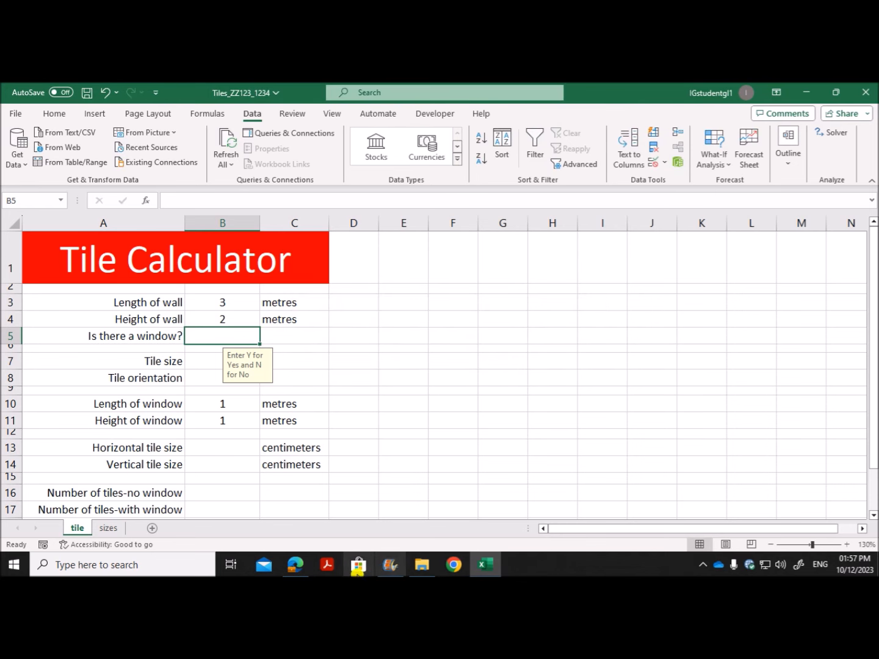
Examine question 4's drop-down requirement for cell B7 and question 2's size example in the paper, and return to the Tiles workbook
{"action": "left_click", "coordinate": [294, 565]}
{"action": "left_click", "coordinate": [344, 344]}
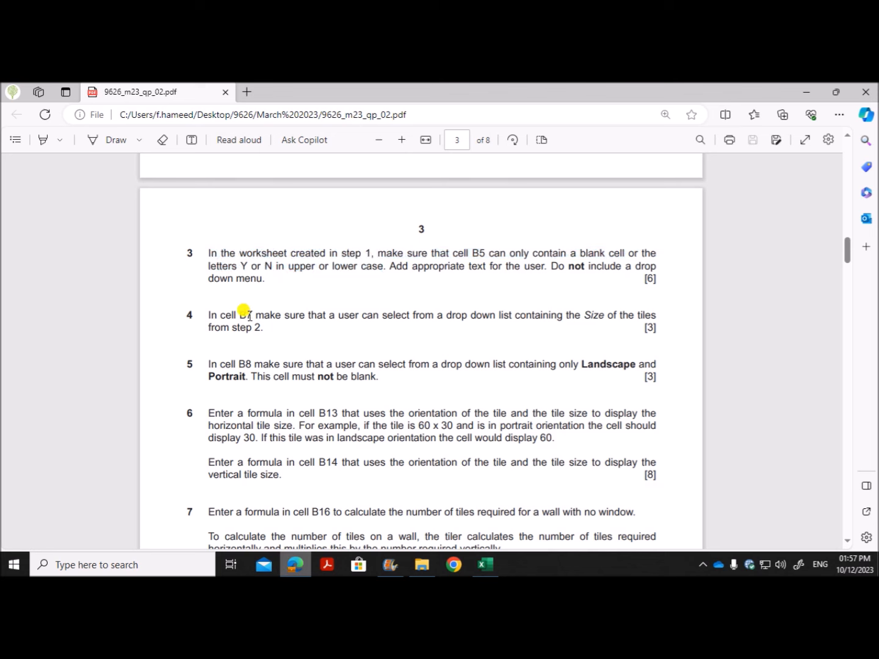
{"action": "left_click_drag", "start_coordinate": [255, 314], "coordinate": [652, 313]}
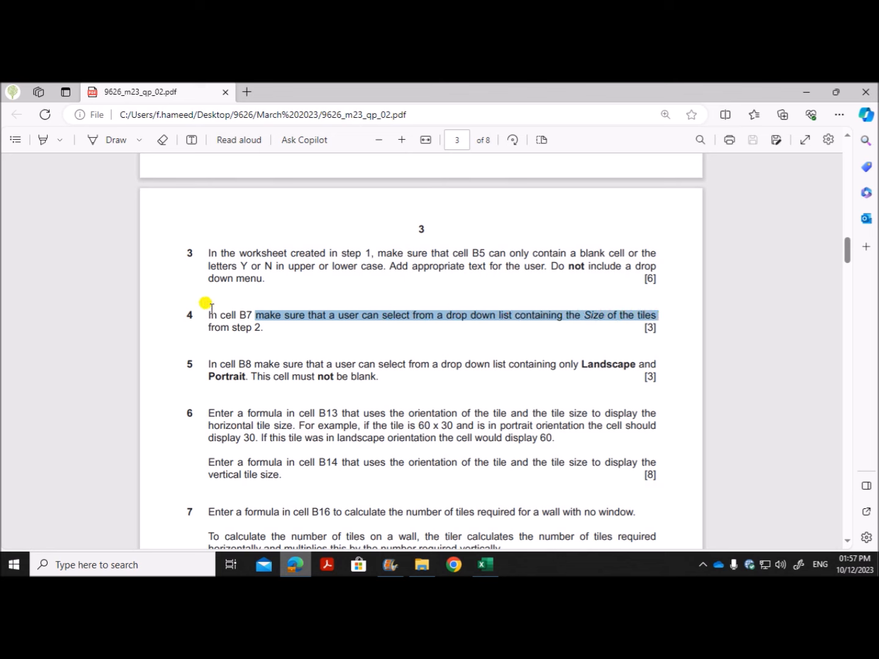
{"action": "scroll", "coordinate": [361, 453], "scroll_direction": "up", "scroll_amount": 5}
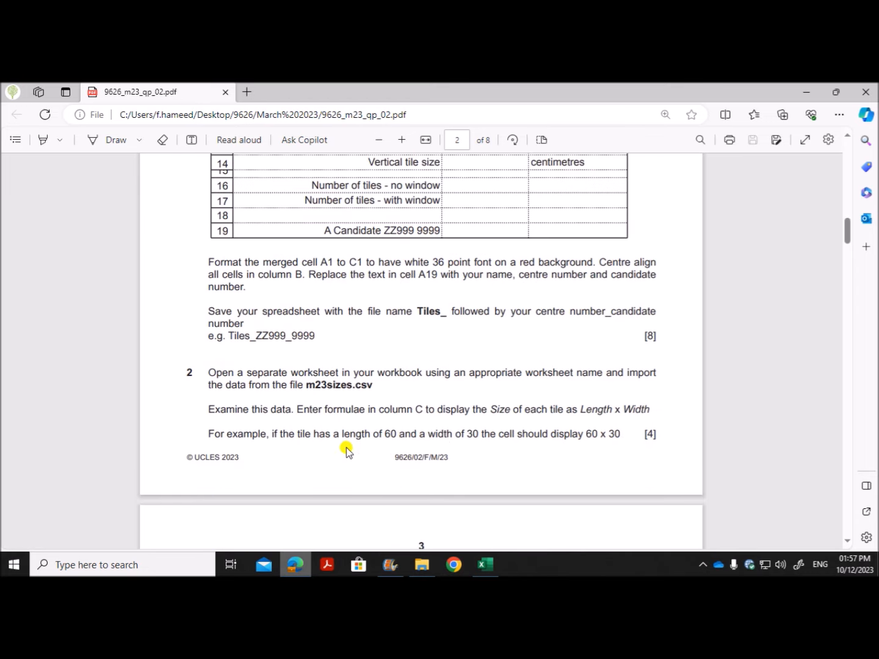
{"action": "left_click_drag", "start_coordinate": [586, 432], "coordinate": [620, 433]}
{"action": "scroll", "coordinate": [601, 429], "scroll_direction": "down", "scroll_amount": 3}
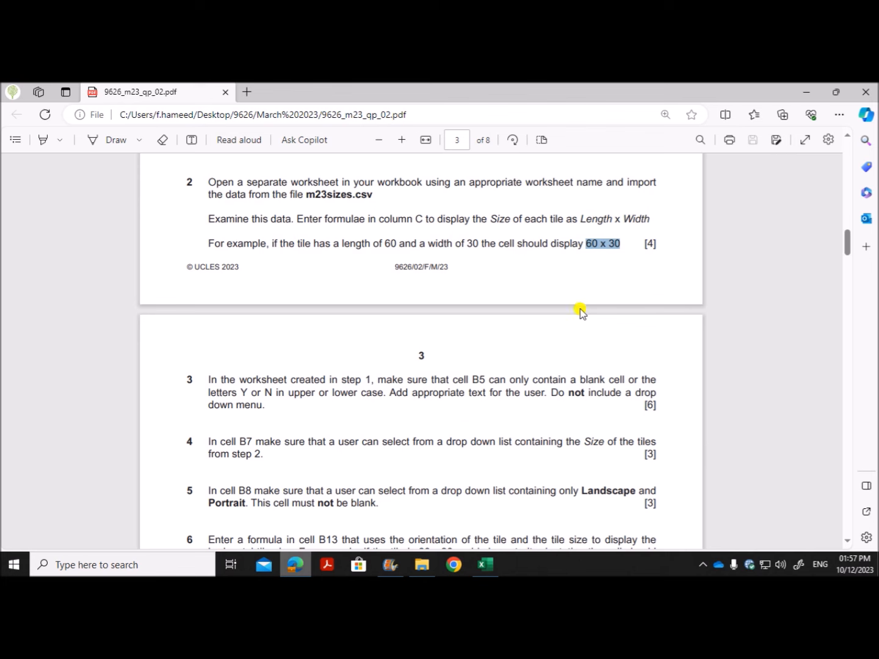
{"action": "left_click", "coordinate": [492, 559]}
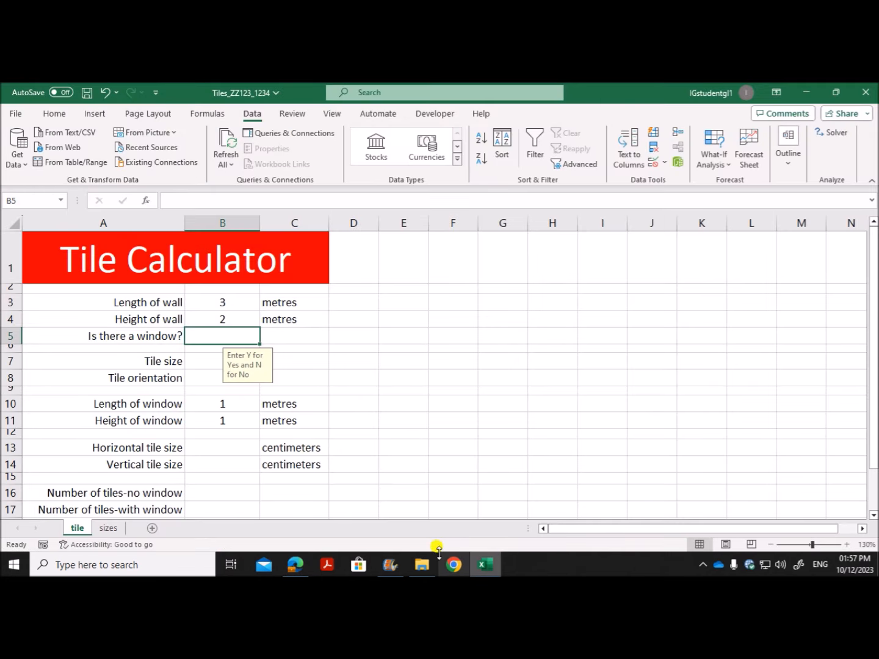
Restrict cell B7 of the tile worksheet to a drop-down list sourced from sizes!$C$2:$C$24
{"action": "left_click", "coordinate": [250, 366]}
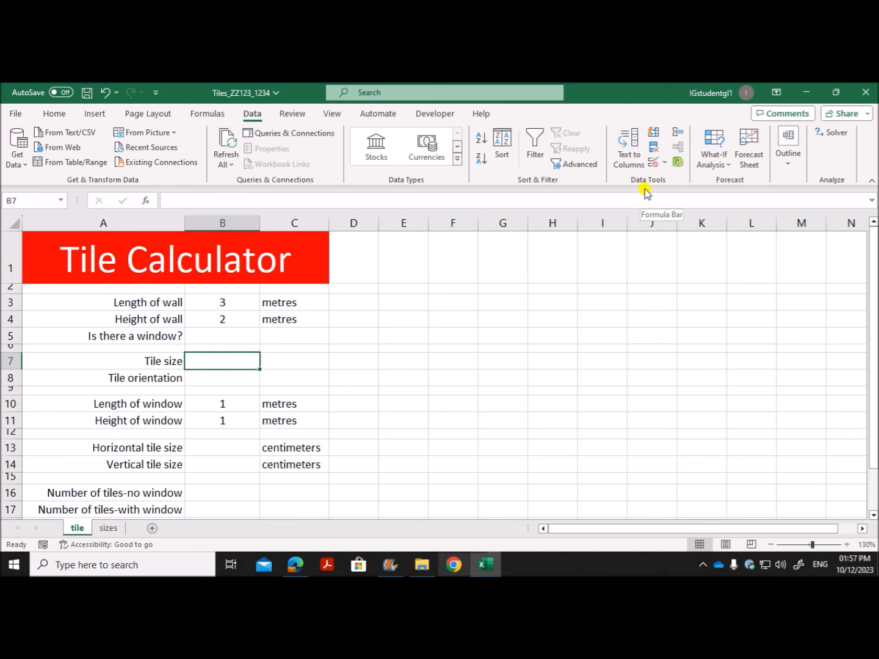
{"action": "left_click", "coordinate": [653, 161]}
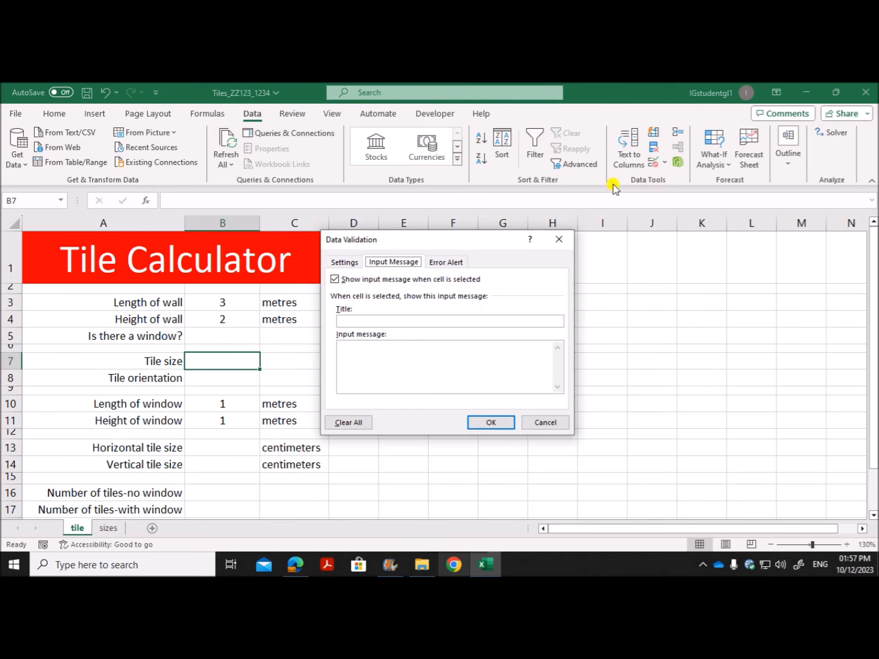
{"action": "left_click", "coordinate": [344, 261]}
{"action": "left_click", "coordinate": [364, 305]}
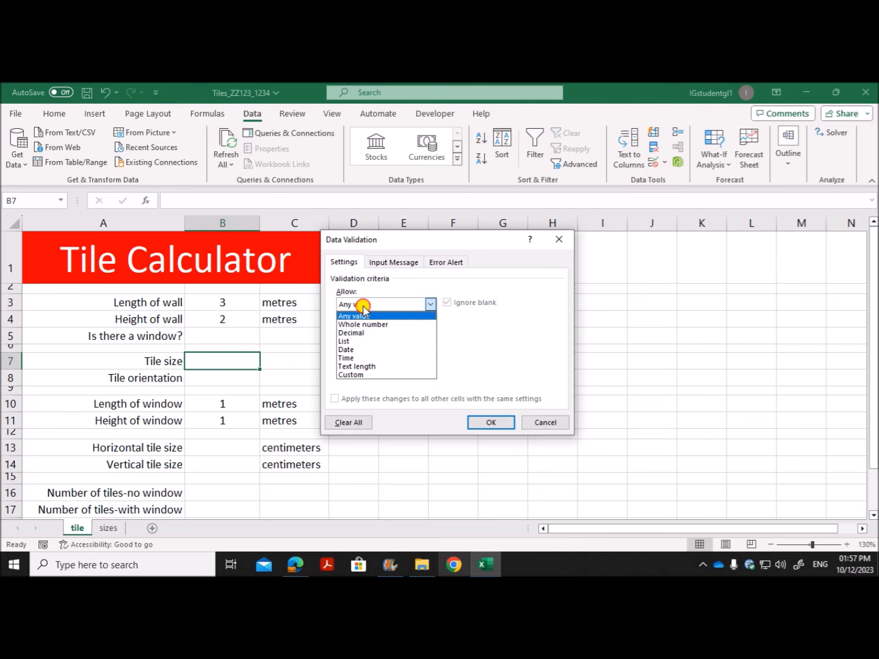
{"action": "left_click", "coordinate": [358, 341]}
{"action": "left_click_drag", "start_coordinate": [410, 248], "coordinate": [451, 225]}
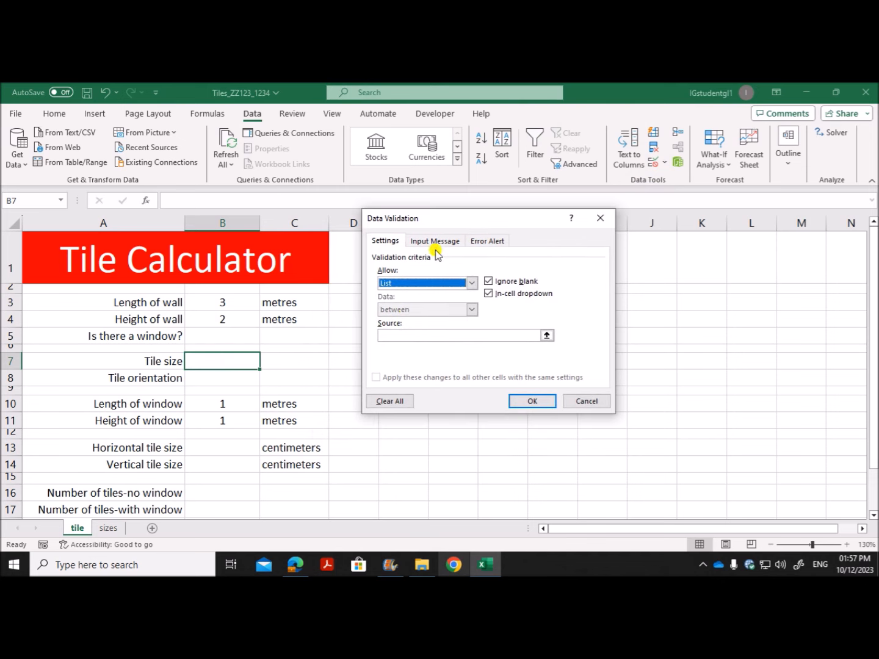
{"action": "left_click", "coordinate": [412, 334]}
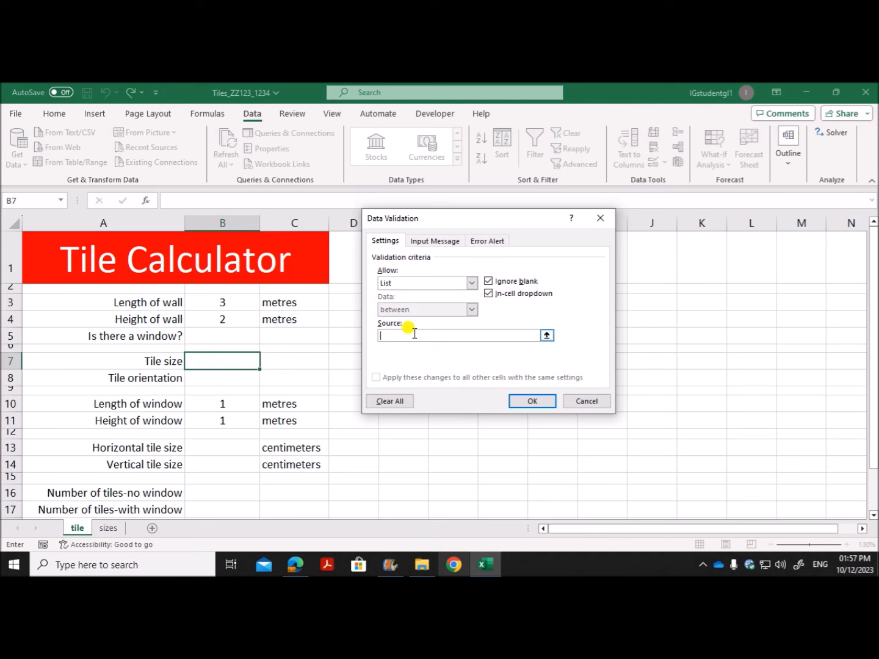
{"action": "left_click", "coordinate": [110, 529]}
{"action": "left_click_drag", "start_coordinate": [183, 257], "coordinate": [202, 455]}
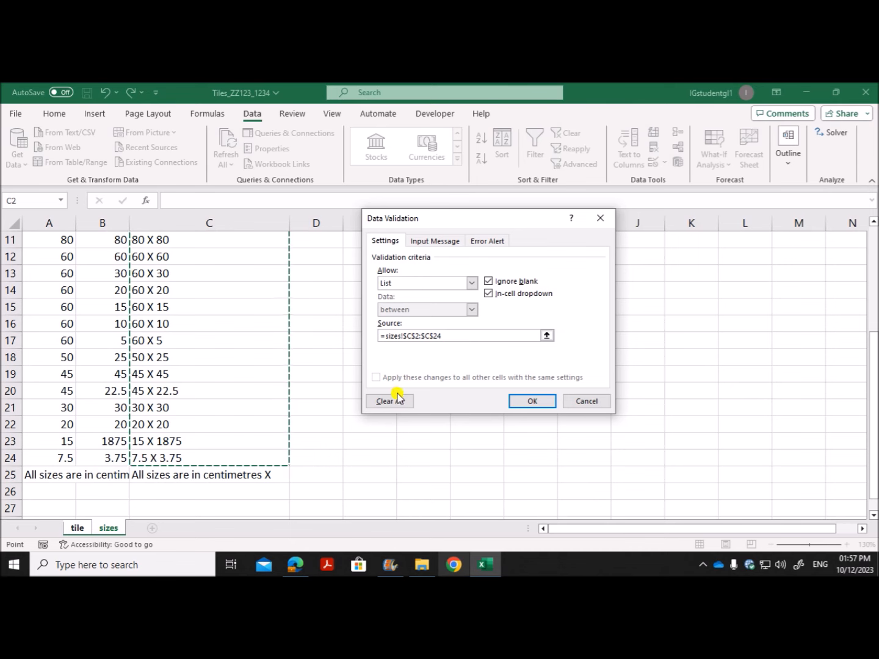
{"action": "left_click", "coordinate": [528, 401]}
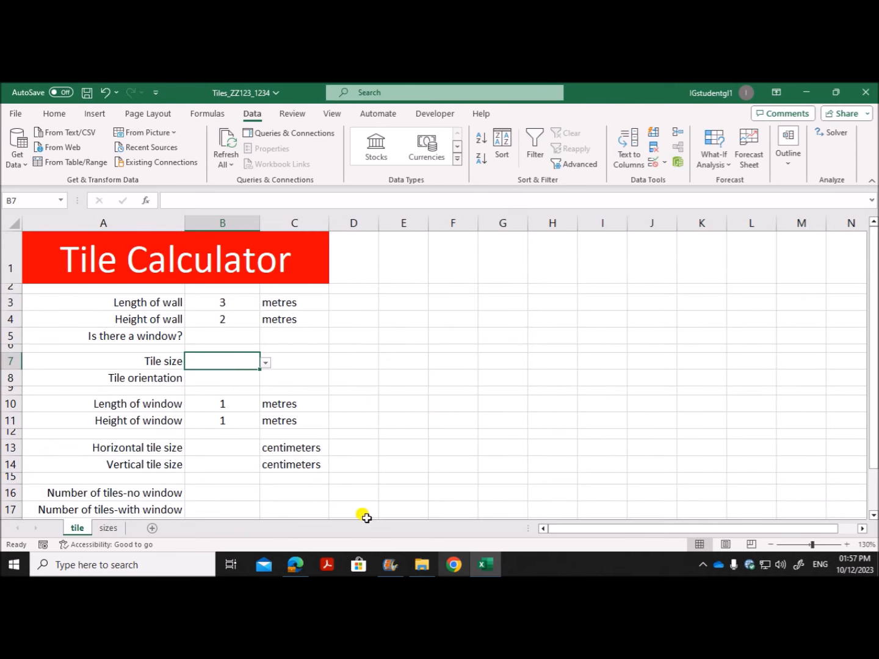
Check question 4 in the paper against the tile sizes offered in cell B7's drop-down list
{"action": "left_click", "coordinate": [295, 564]}
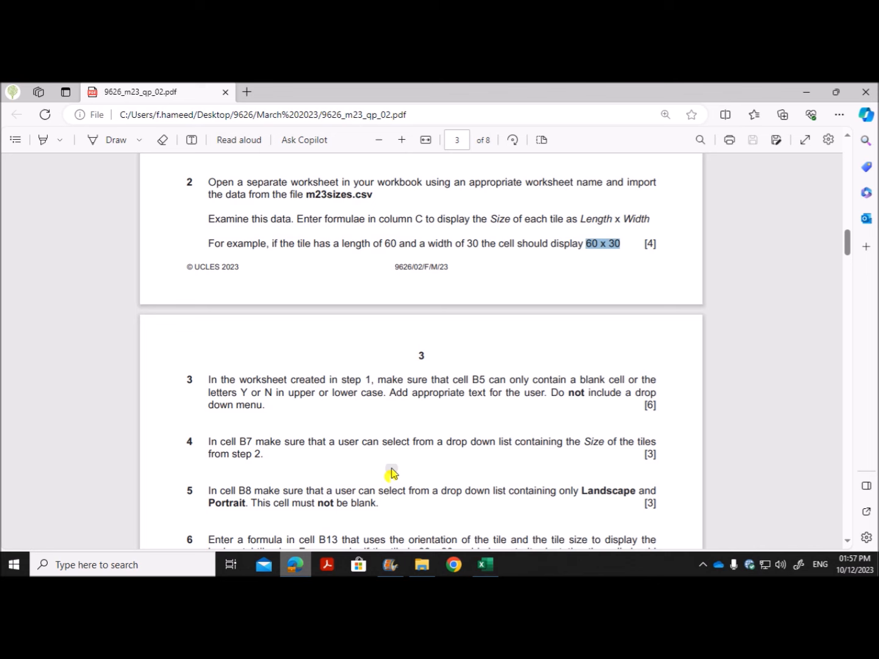
{"action": "left_click", "coordinate": [486, 564]}
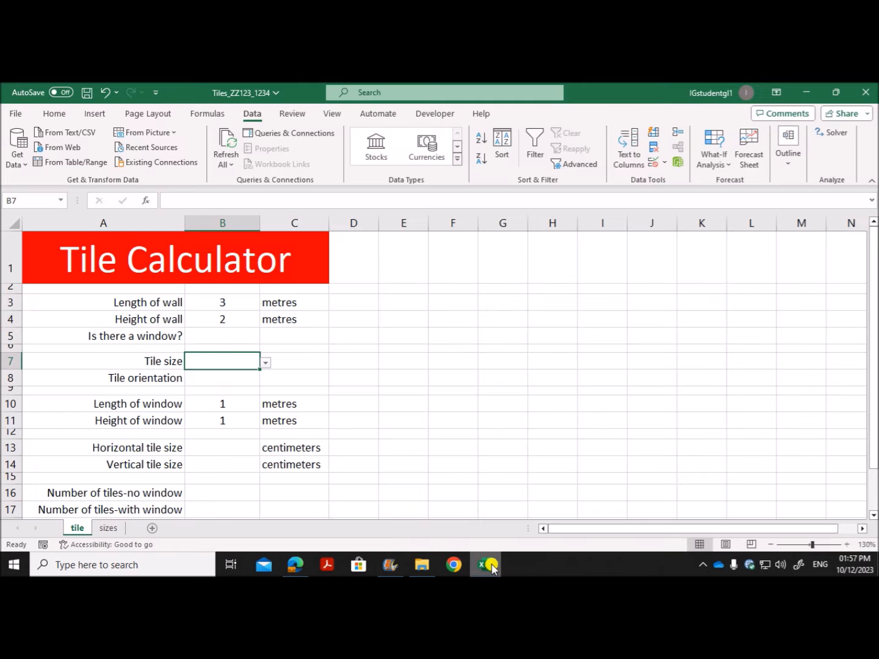
{"action": "left_click", "coordinate": [265, 362]}
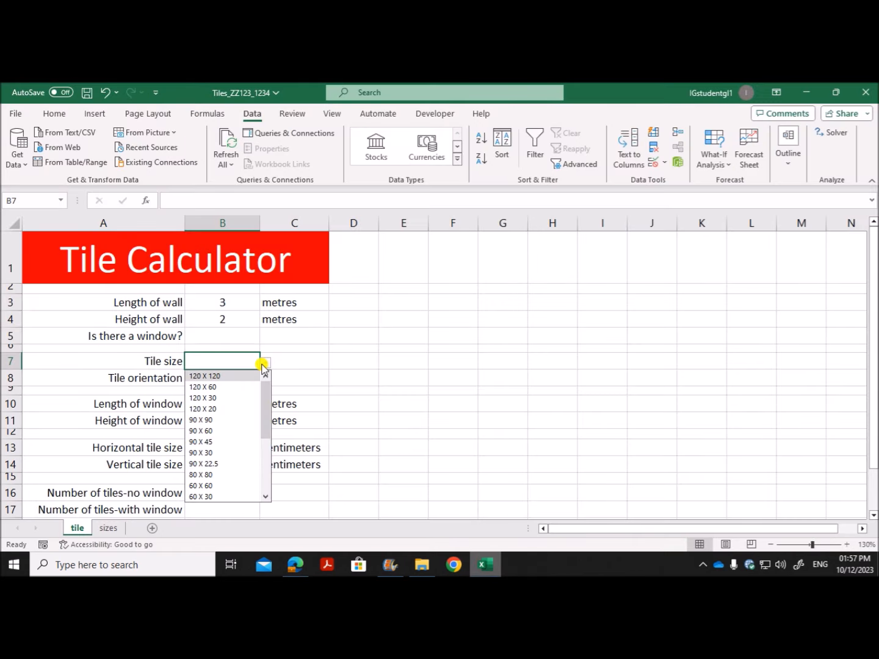
{"action": "mouse_move", "coordinate": [269, 386]}
{"action": "left_mouse_down"}
{"action": "mouse_move", "coordinate": [263, 464]}
{"action": "mouse_move", "coordinate": [270, 373]}
{"action": "left_mouse_up"}
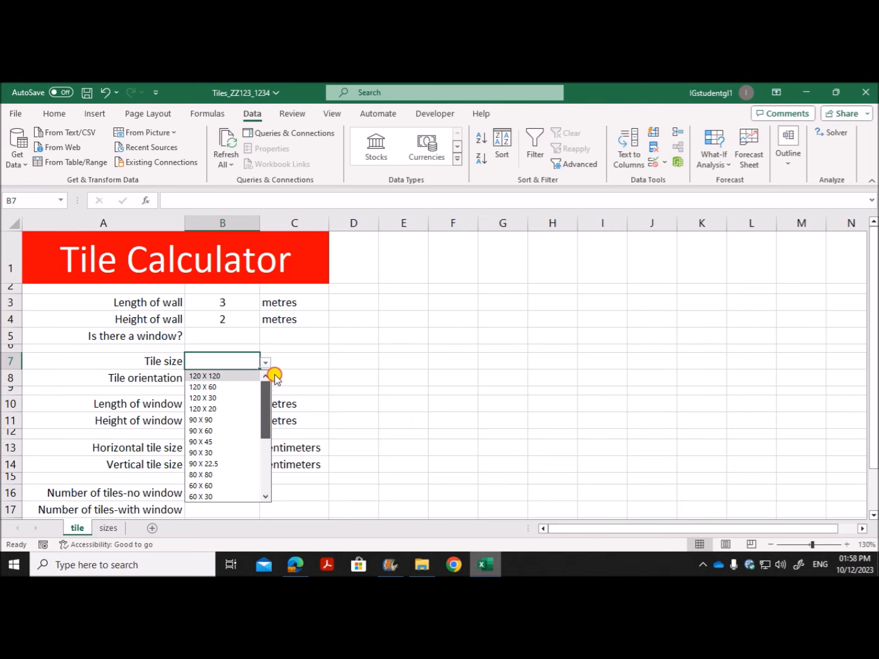
Following question 5, restrict cell B8 to a drop-down list of Landscape,Portrait with ignoring blanks turned off
{"action": "left_click", "coordinate": [295, 565]}
{"action": "scroll", "coordinate": [354, 431], "scroll_direction": "down", "scroll_amount": 3}
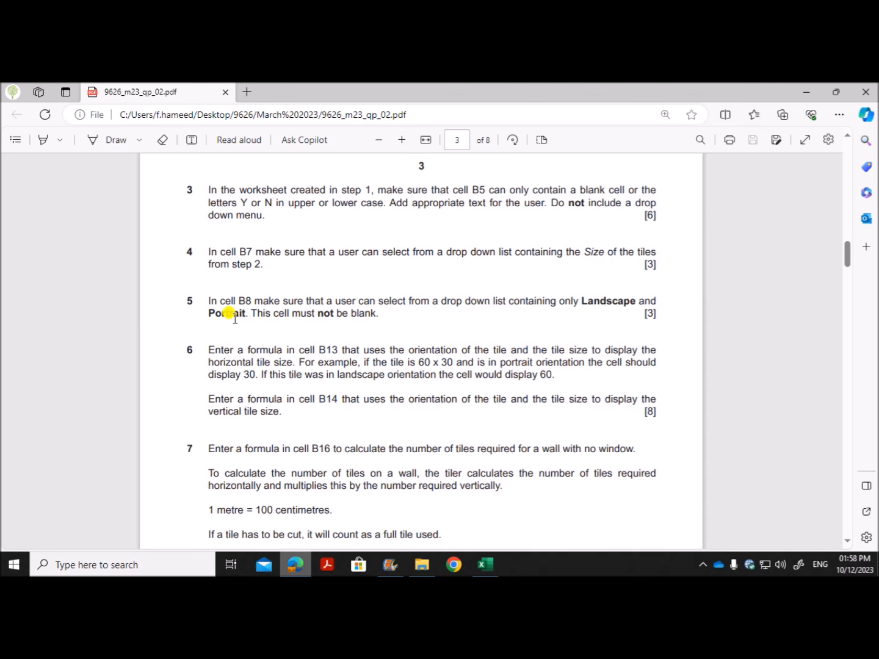
{"action": "left_click_drag", "start_coordinate": [252, 314], "coordinate": [385, 314]}
{"action": "left_click", "coordinate": [482, 565]}
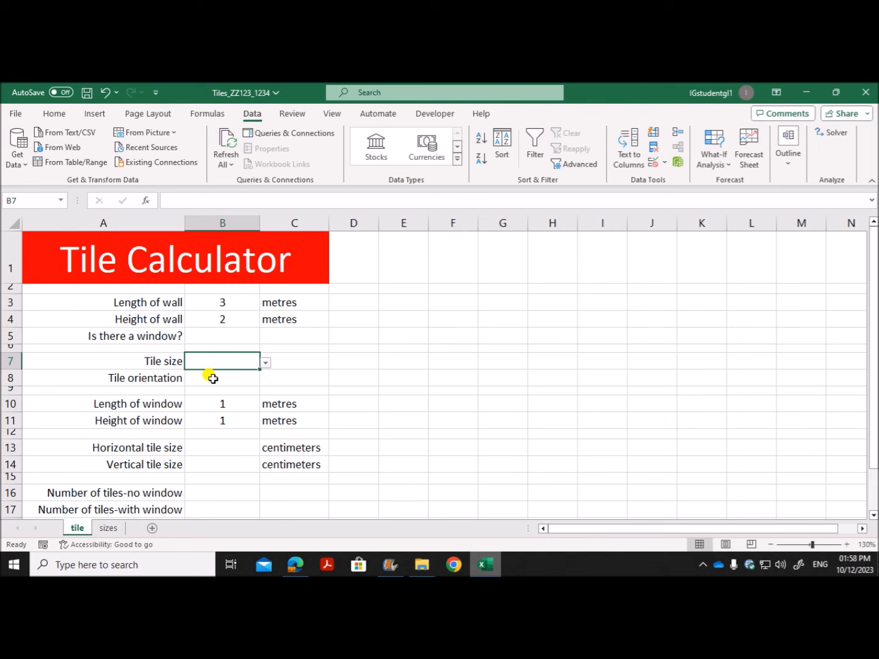
{"action": "left_click", "coordinate": [218, 379]}
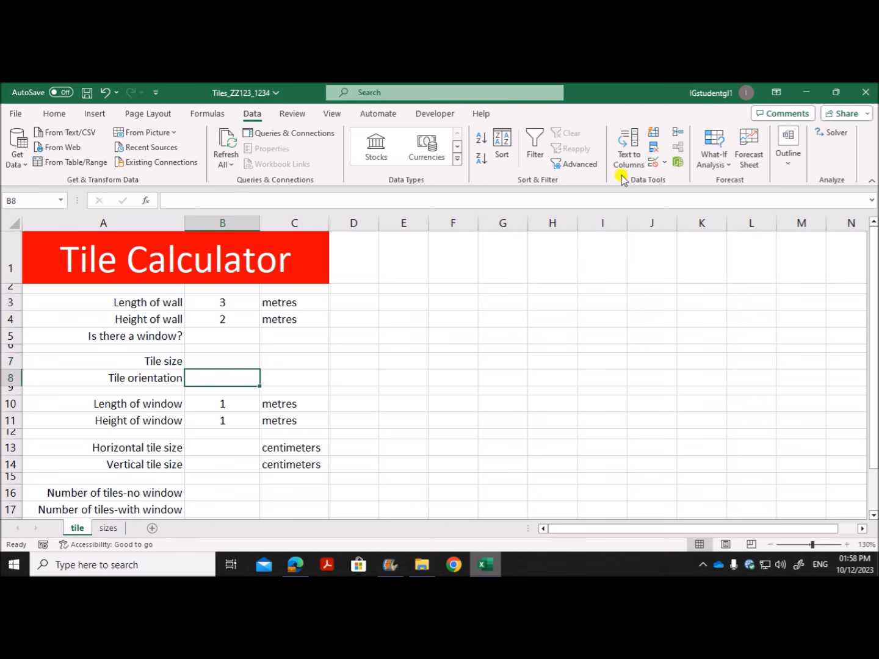
{"action": "left_click", "coordinate": [652, 162]}
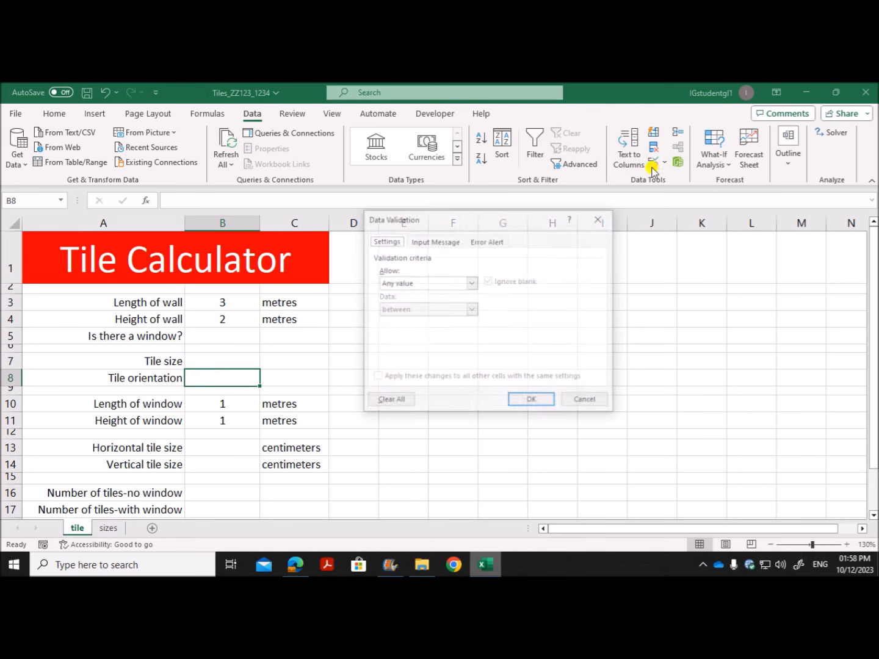
{"action": "left_click", "coordinate": [437, 282]}
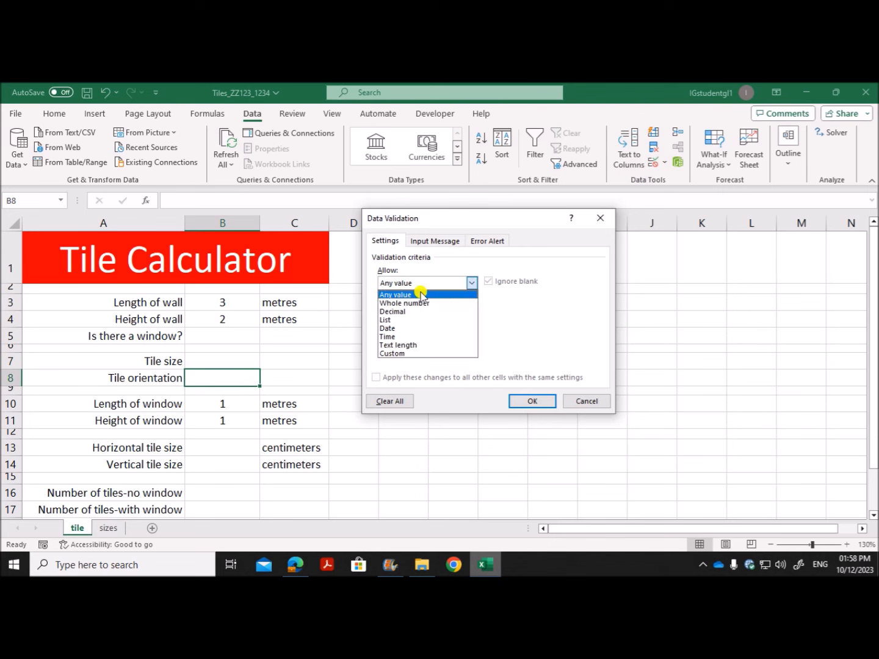
{"action": "left_click", "coordinate": [397, 318]}
{"action": "left_click", "coordinate": [400, 335]}
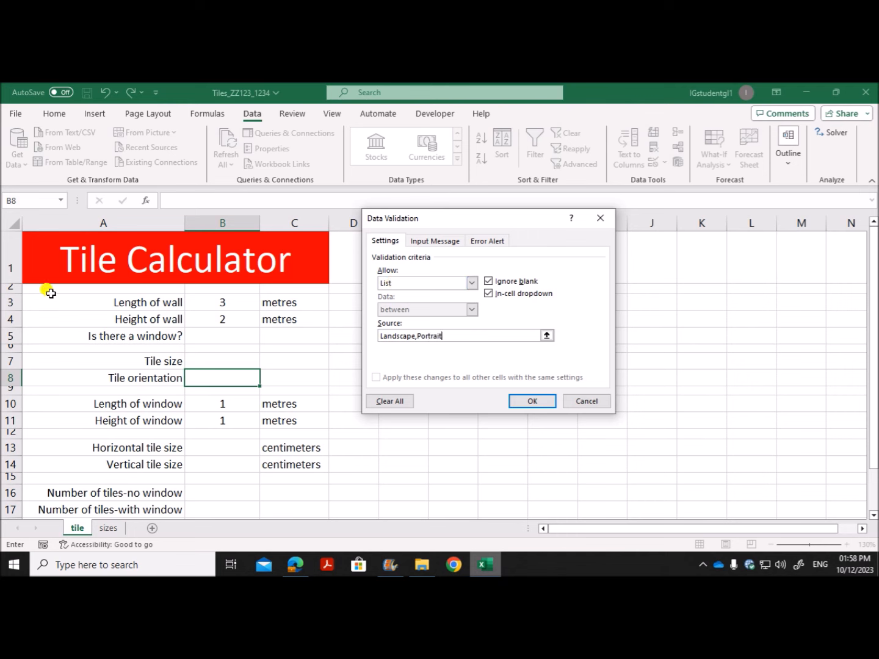
{"action": "left_click", "coordinate": [489, 281]}
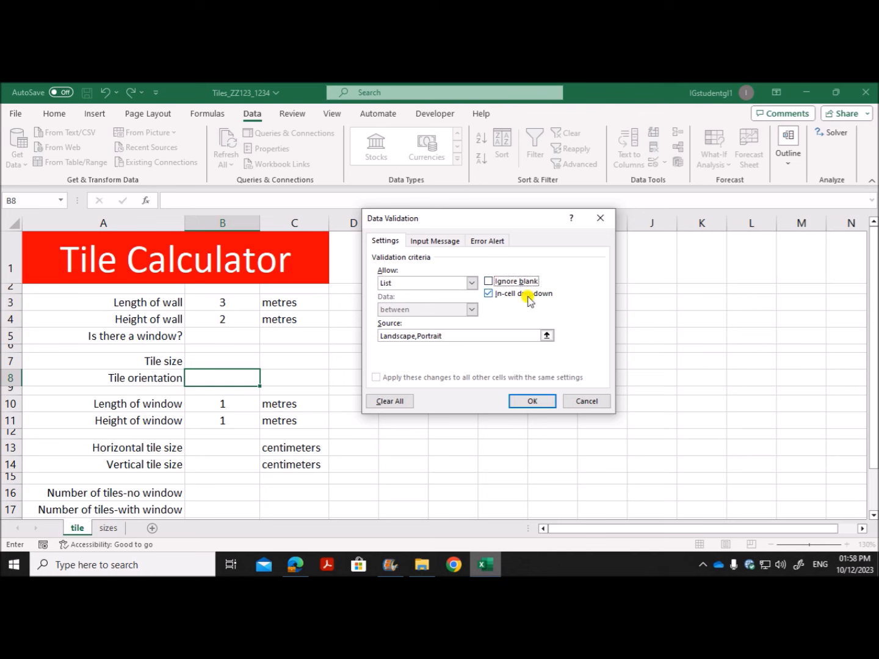
{"action": "left_click", "coordinate": [532, 403]}
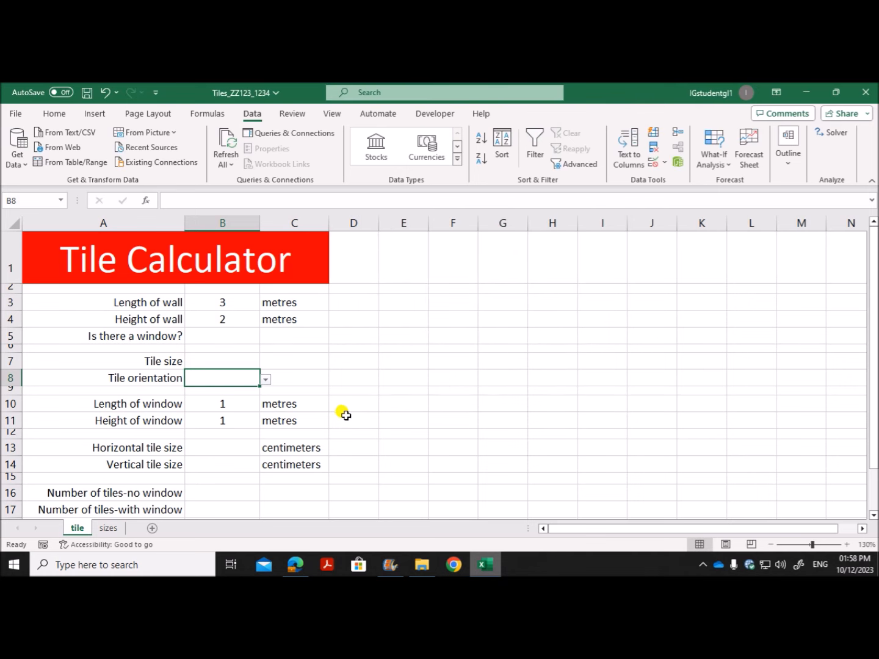
Test cell B8's drop-down list by choosing Landscape, and select cell B5
{"action": "left_click", "coordinate": [269, 383]}
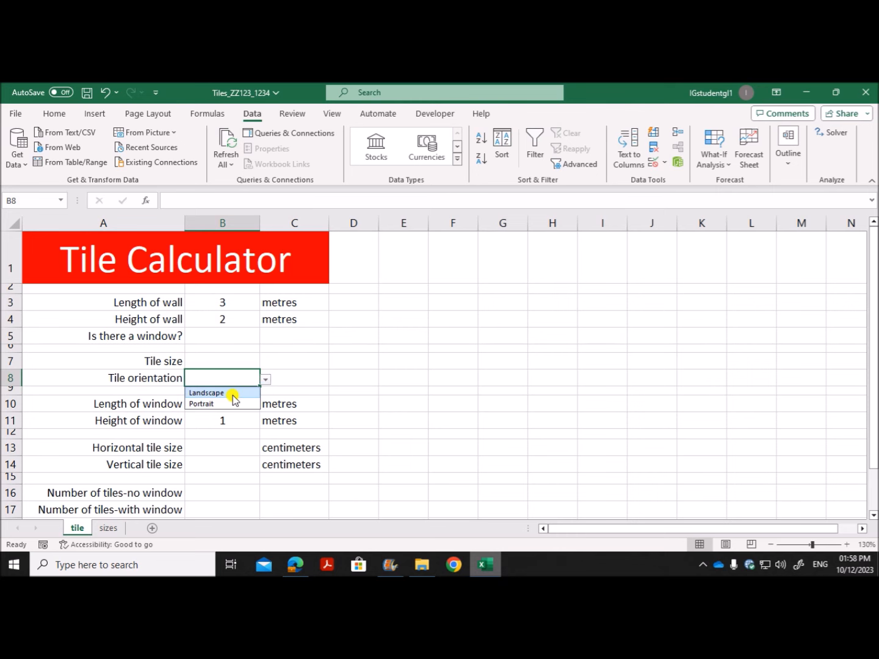
{"action": "left_click", "coordinate": [233, 395]}
{"action": "left_click", "coordinate": [231, 337]}
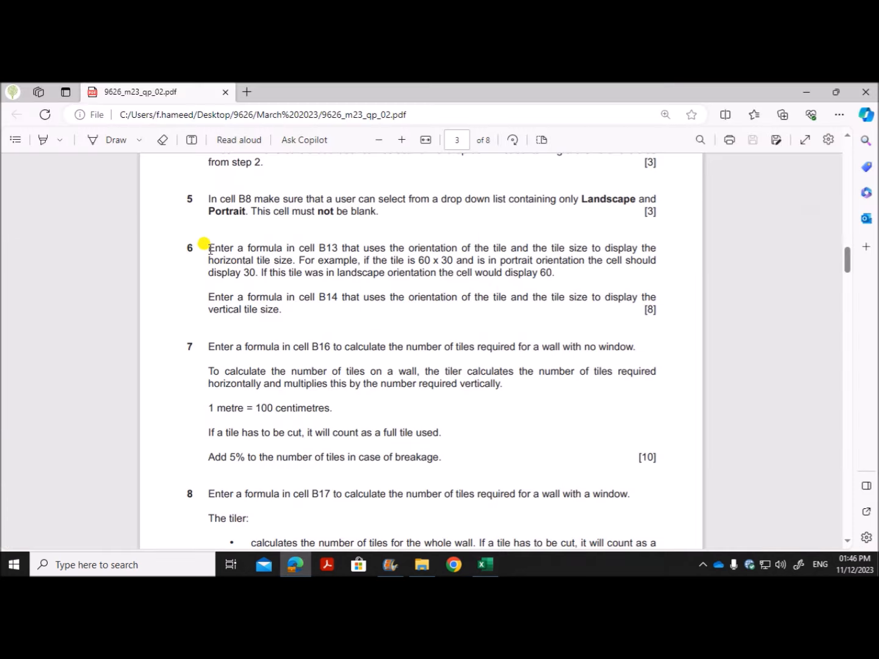
Examine question 6's horizontal tile size requirement and its 60 x 30 portrait and landscape example, and return to the Tiles workbook
{"action": "left_click_drag", "start_coordinate": [205, 244], "coordinate": [661, 247]}
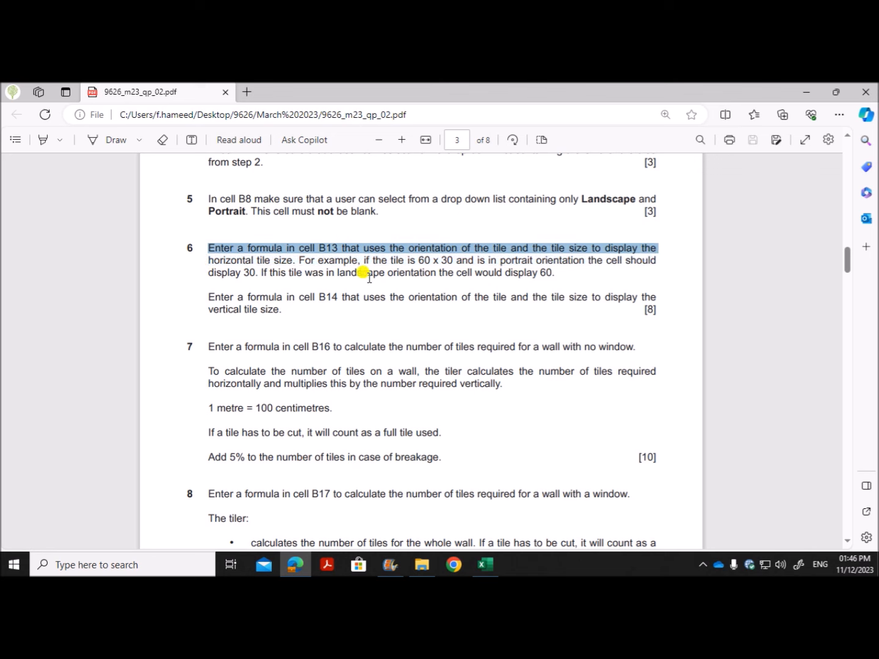
{"action": "left_click_drag", "start_coordinate": [418, 261], "coordinate": [457, 263]}
{"action": "double_click", "coordinate": [510, 261]}
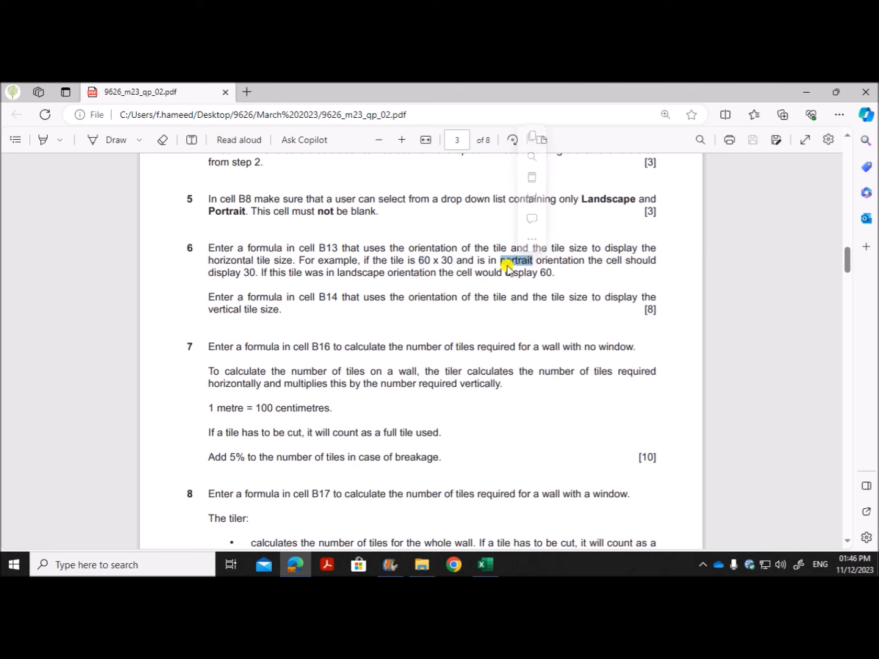
{"action": "double_click", "coordinate": [248, 272]}
{"action": "left_click_drag", "start_coordinate": [214, 260], "coordinate": [294, 261]}
{"action": "left_click_drag", "start_coordinate": [356, 272], "coordinate": [414, 273]}
{"action": "left_click_drag", "start_coordinate": [532, 274], "coordinate": [554, 273]}
{"action": "left_click", "coordinate": [497, 295]}
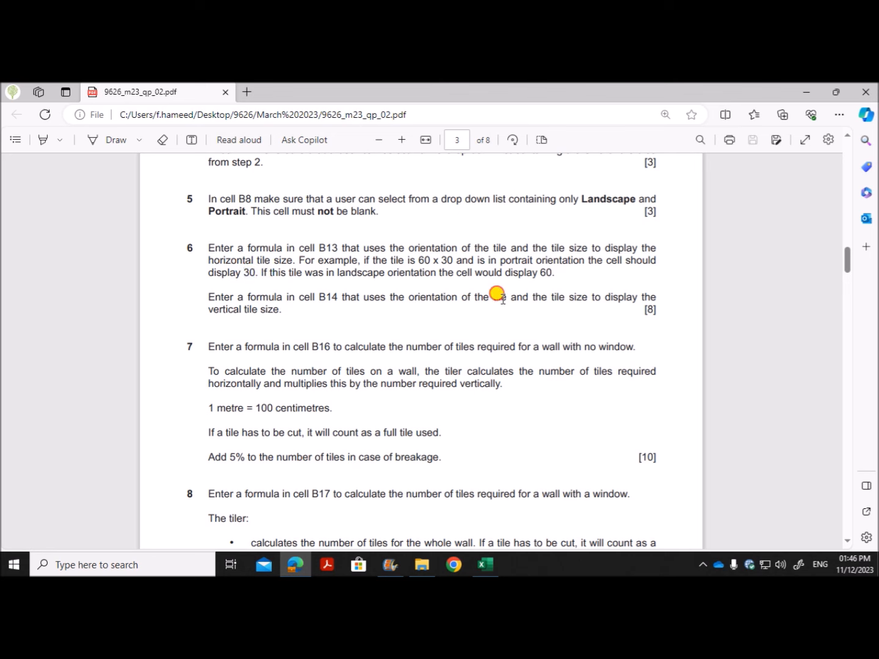
{"action": "left_click", "coordinate": [485, 564]}
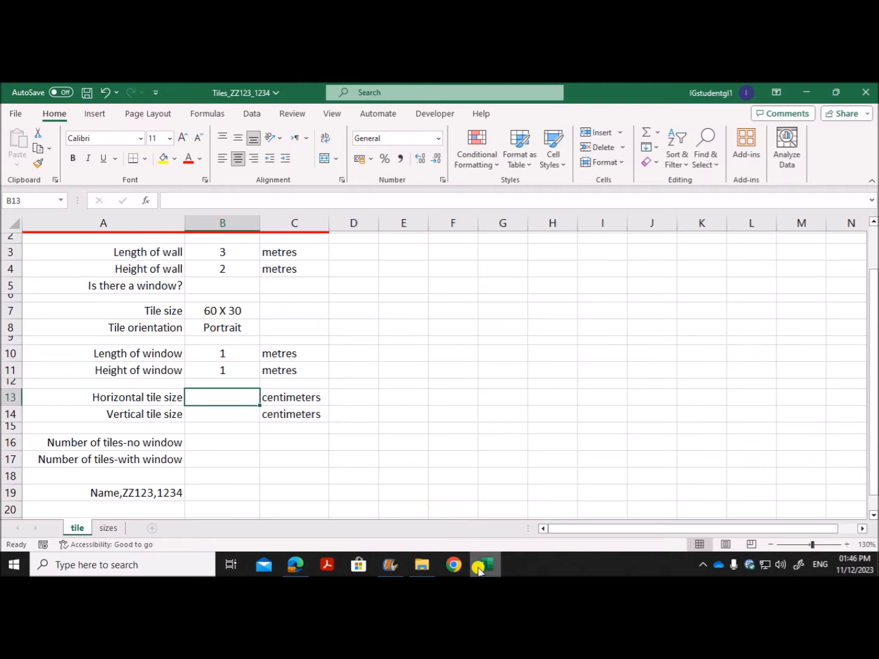
Review the tile size, orientation and horizontal size cells, and the Length, Width and Size columns of the sizes worksheet
{"action": "left_click", "coordinate": [231, 311]}
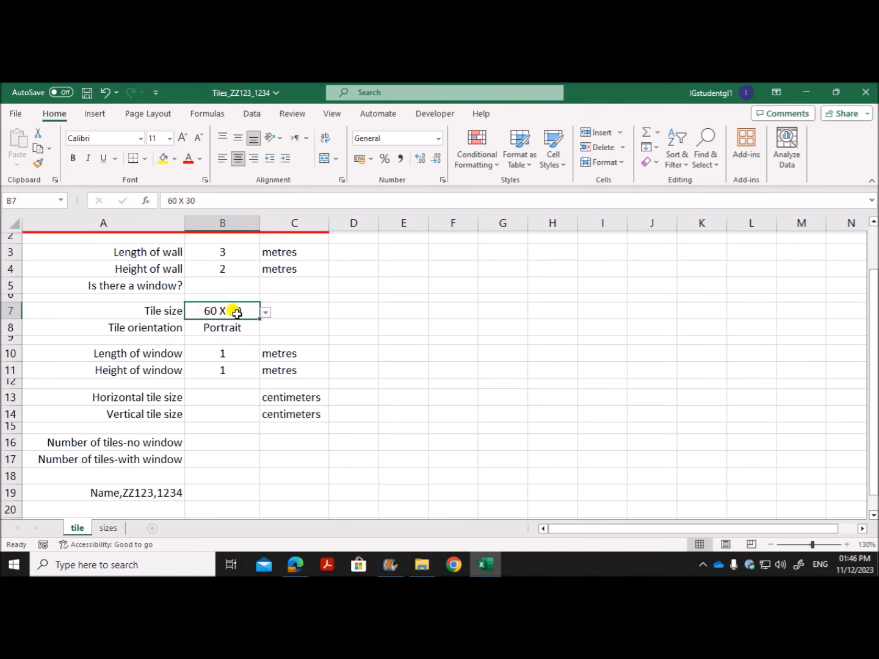
{"action": "left_click", "coordinate": [216, 330]}
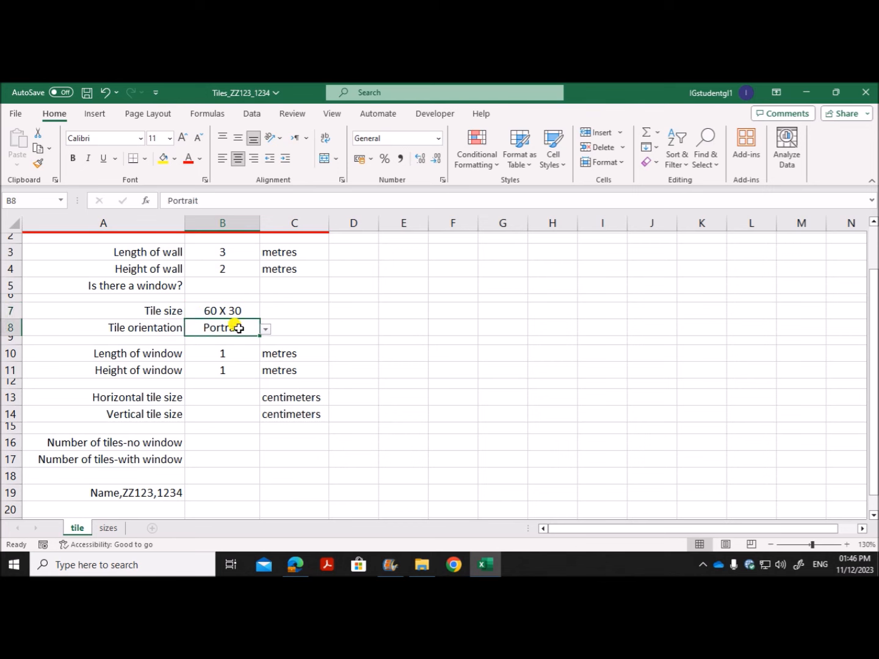
{"action": "left_click", "coordinate": [215, 396]}
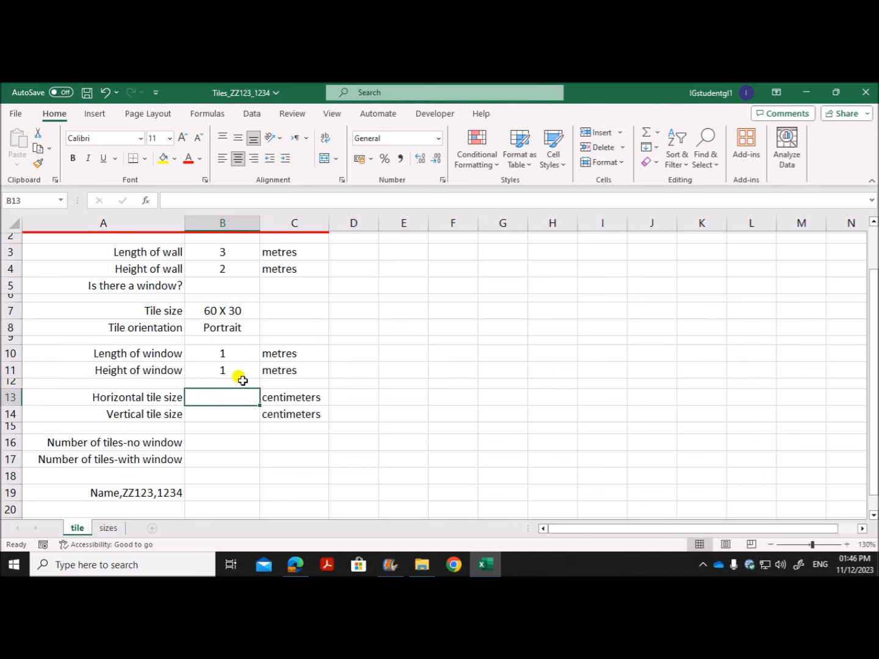
{"action": "left_click", "coordinate": [215, 330]}
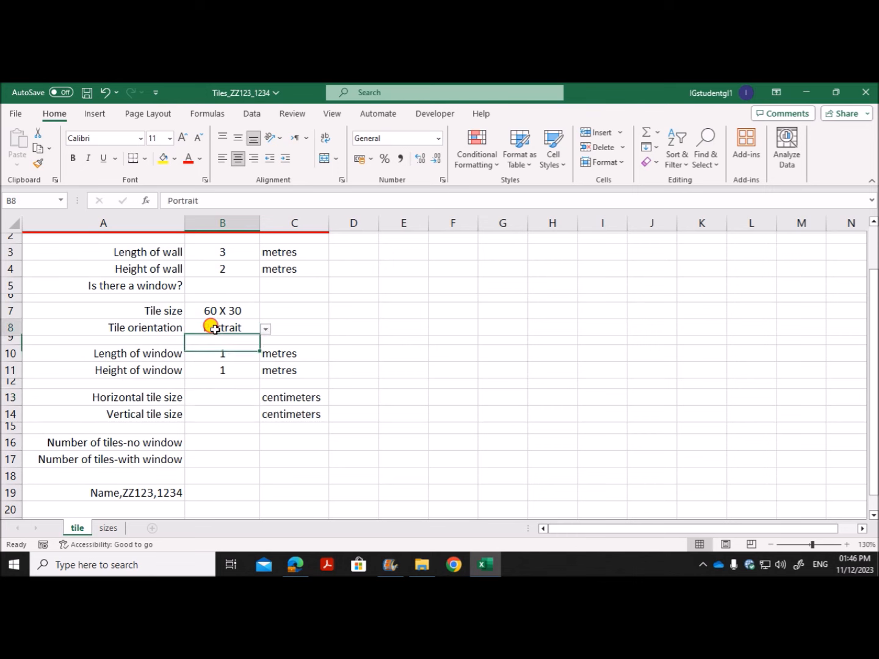
{"action": "left_click", "coordinate": [218, 397]}
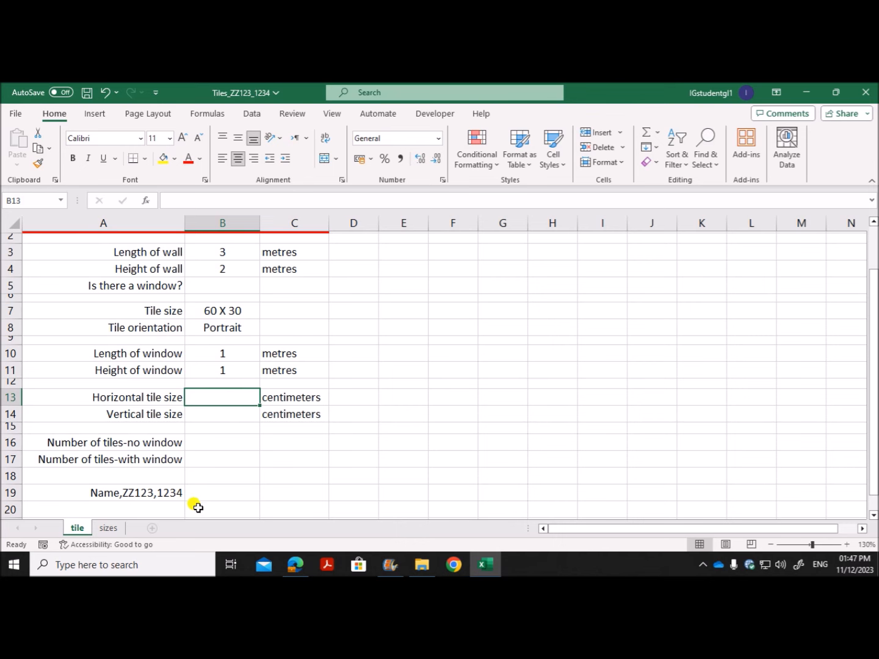
{"action": "left_click", "coordinate": [107, 528]}
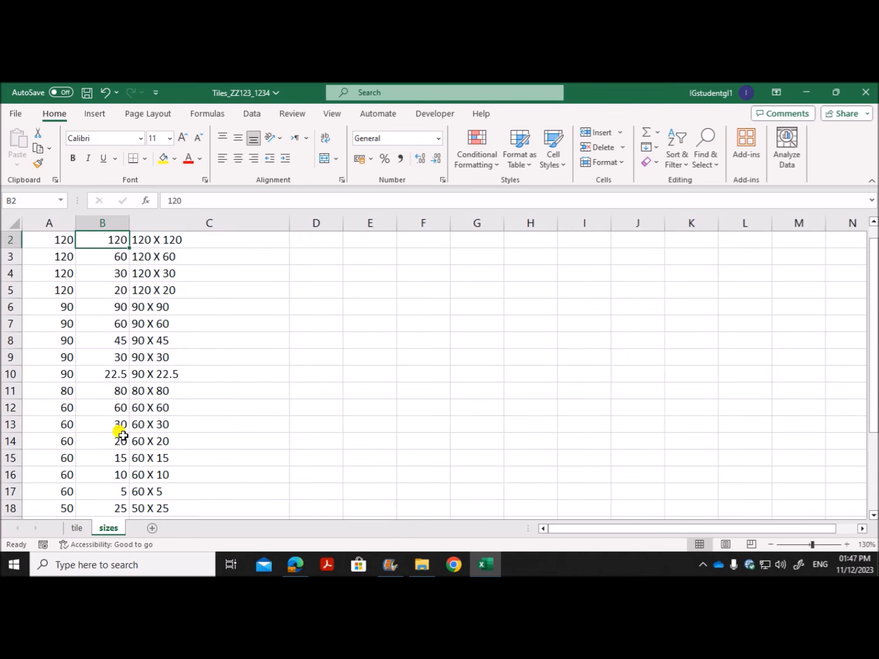
{"action": "scroll", "coordinate": [146, 445], "scroll_direction": "up", "scroll_amount": 1}
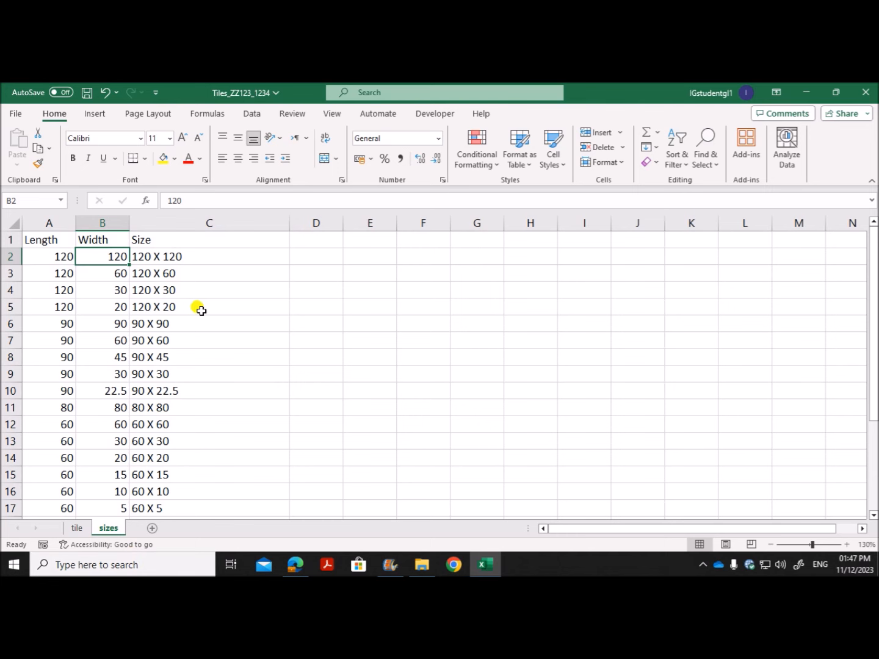
Start an XLOOKUP in cell B13 of the tile worksheet with lookup value B7 and lookup array sizes!C2:C24
{"action": "left_click", "coordinate": [80, 527]}
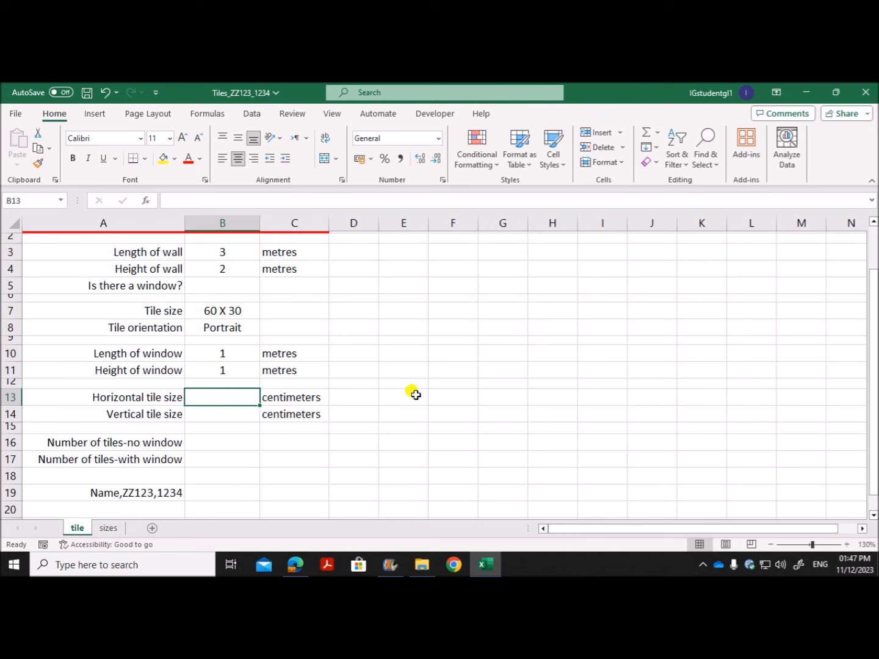
{"action": "type", "text": "="}
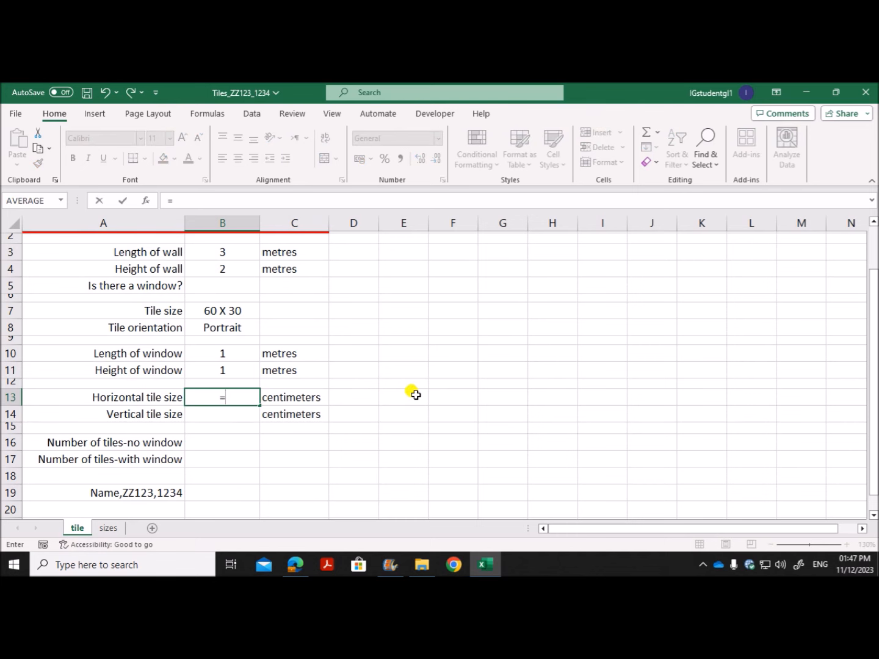
{"action": "type", "text": "xlook"}
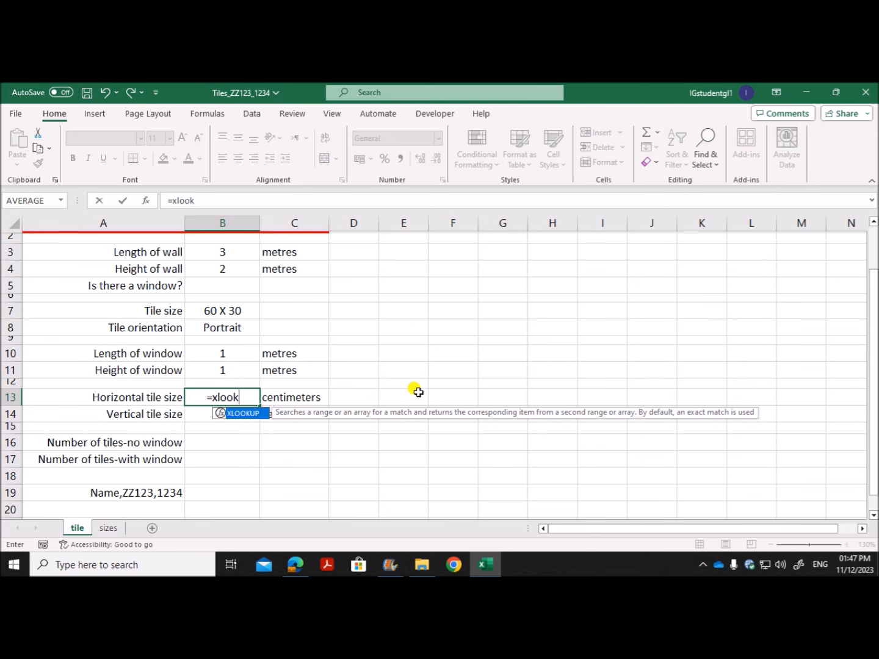
{"action": "type", "text": "up("}
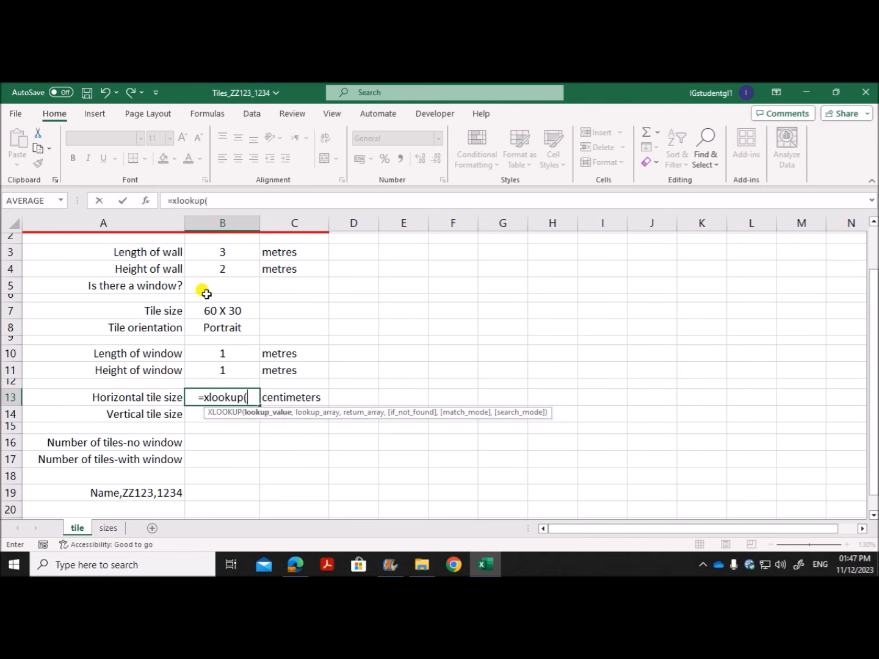
{"action": "left_click", "coordinate": [146, 201]}
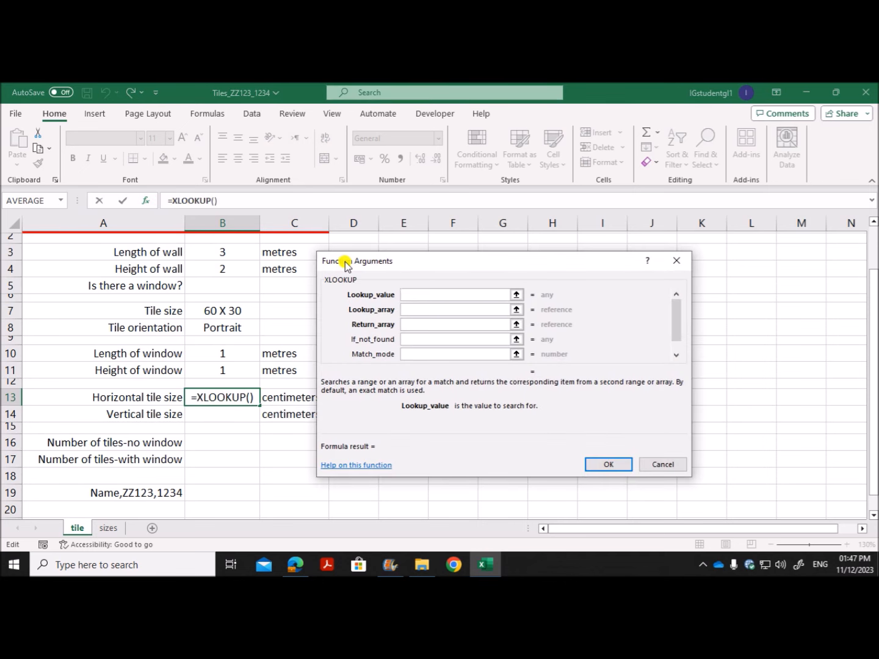
{"action": "left_click", "coordinate": [237, 311]}
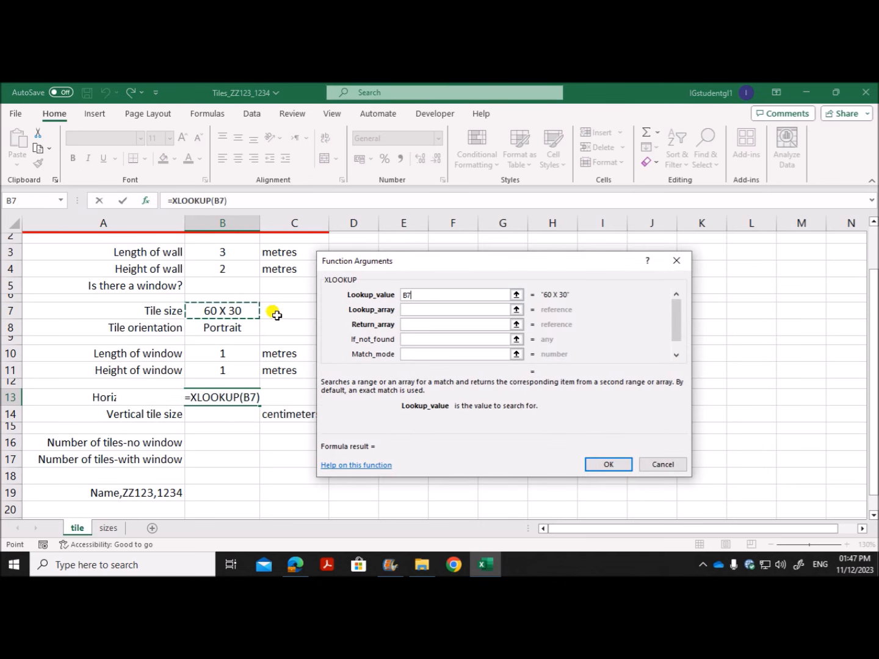
{"action": "left_click", "coordinate": [410, 309]}
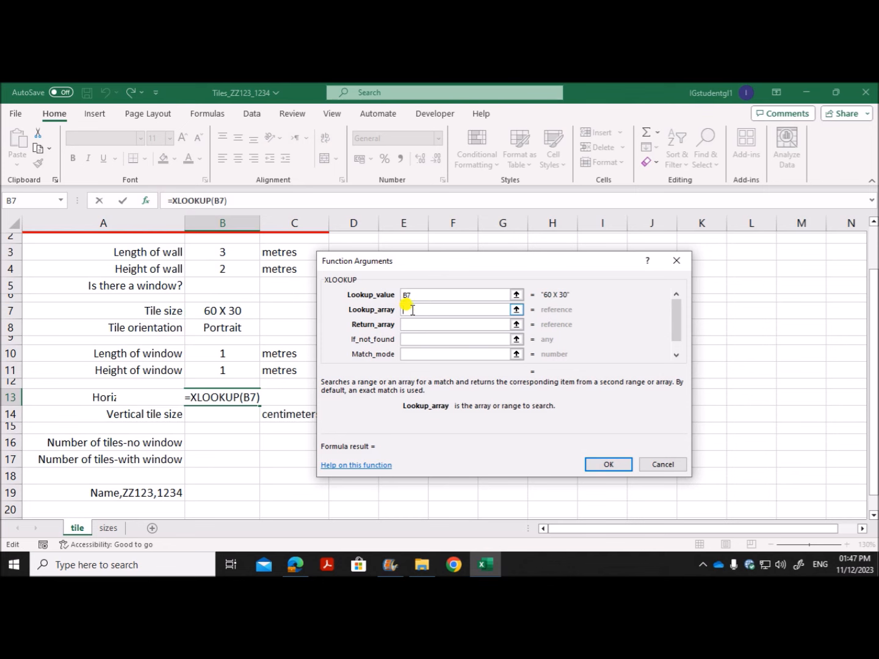
{"action": "left_click", "coordinate": [116, 529]}
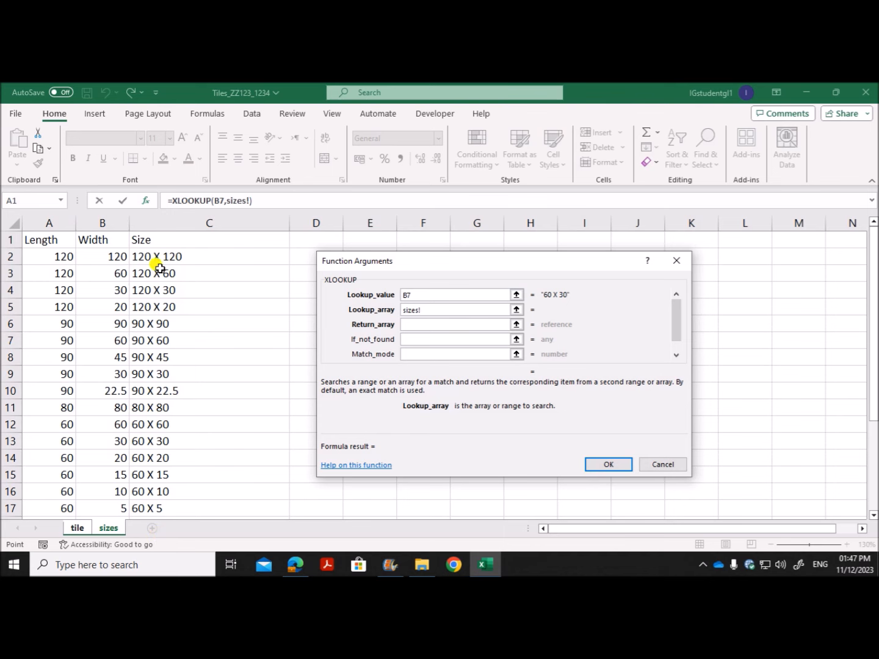
{"action": "left_click_drag", "start_coordinate": [177, 258], "coordinate": [173, 466]}
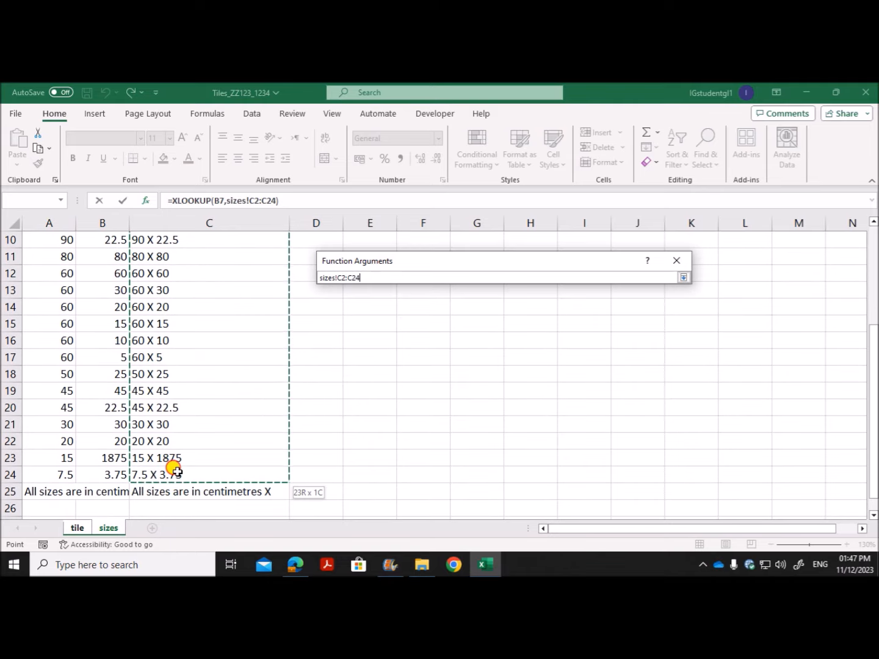
{"action": "scroll", "coordinate": [200, 439], "scroll_direction": "up", "scroll_amount": 3}
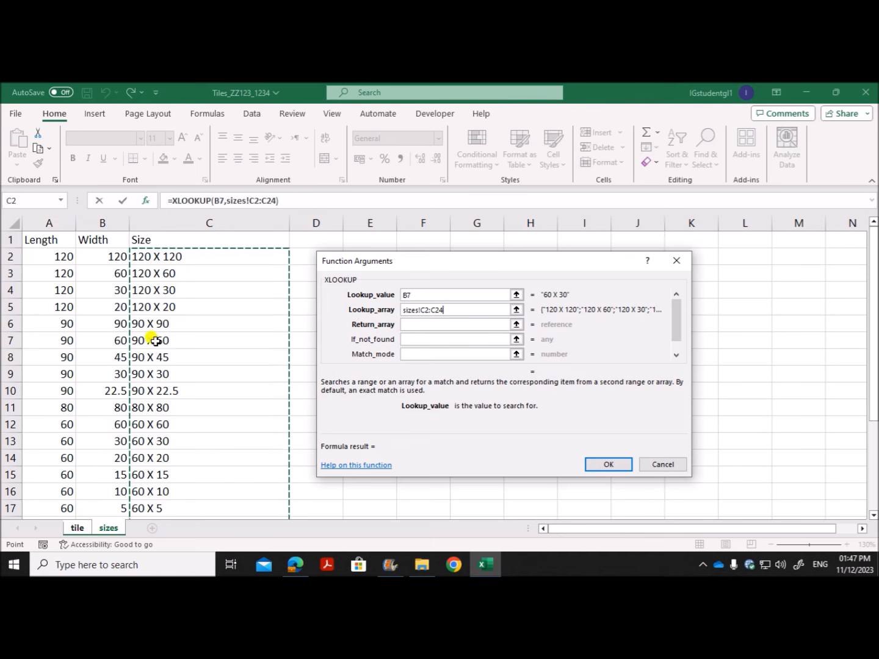
Nest an IF function as the XLOOKUP's return array, with the logical test B8="Portrait"
{"action": "left_click", "coordinate": [418, 324]}
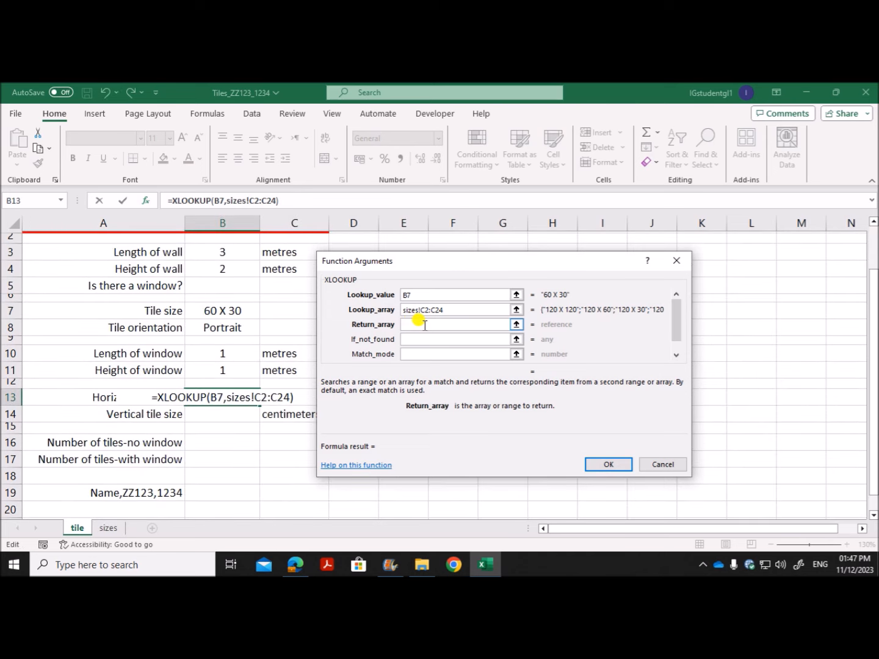
{"action": "type", "text": "IF("}
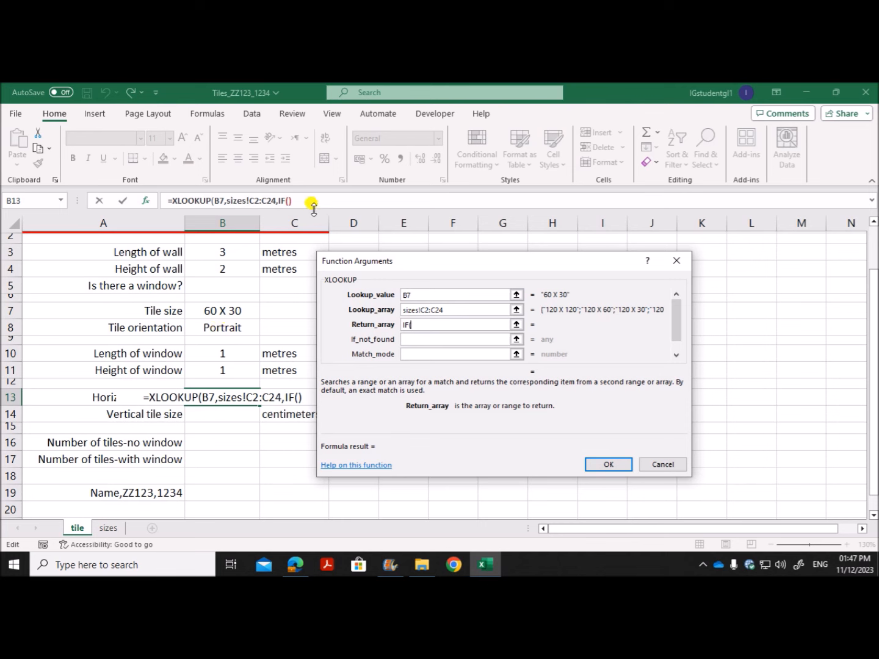
{"action": "left_click", "coordinate": [282, 201]}
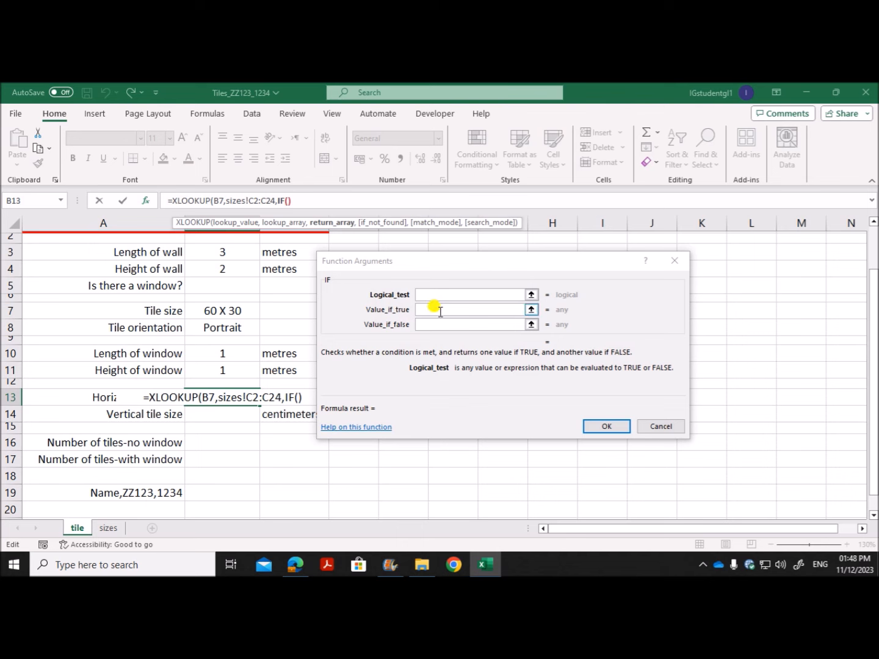
{"action": "left_click", "coordinate": [435, 294]}
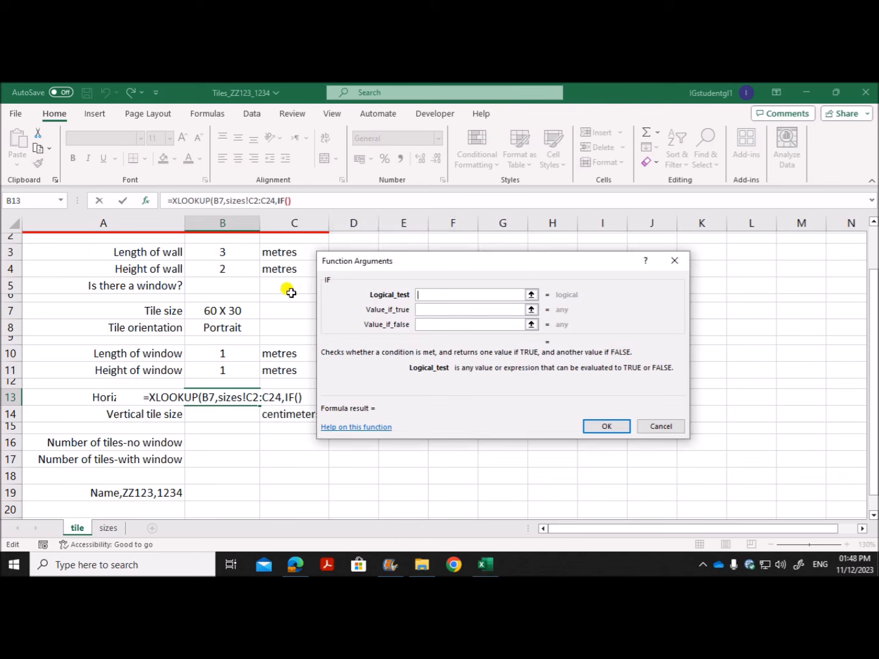
{"action": "left_click", "coordinate": [231, 329]}
{"action": "type", "text": "="}
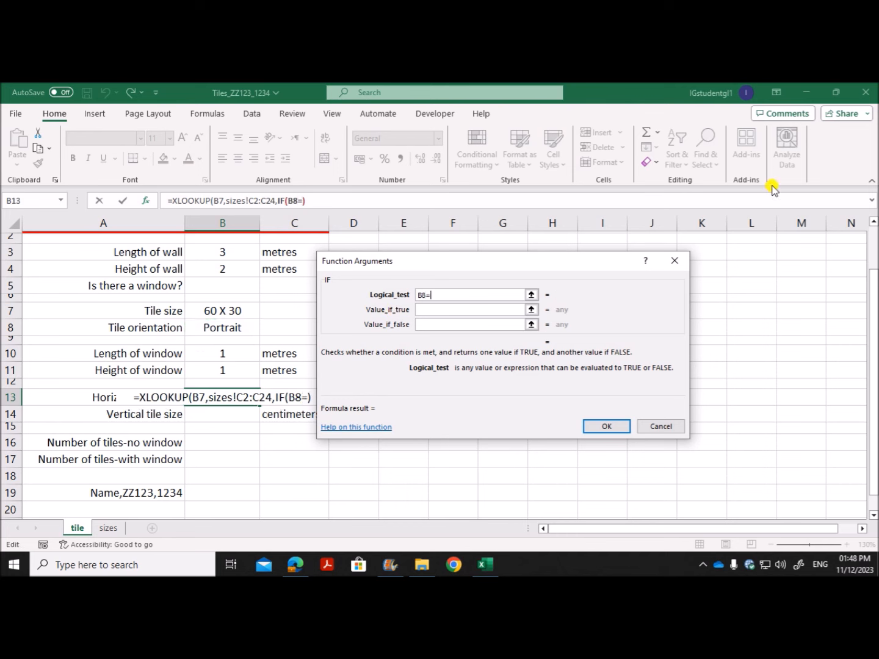
{"action": "type", "text": "\"Po"}
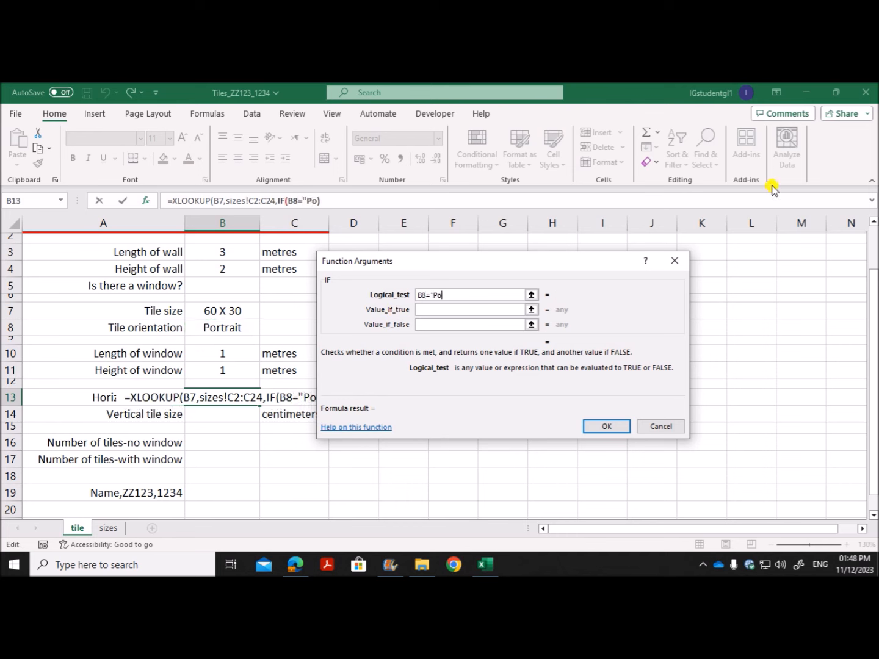
{"action": "type", "text": "rtrait\""}
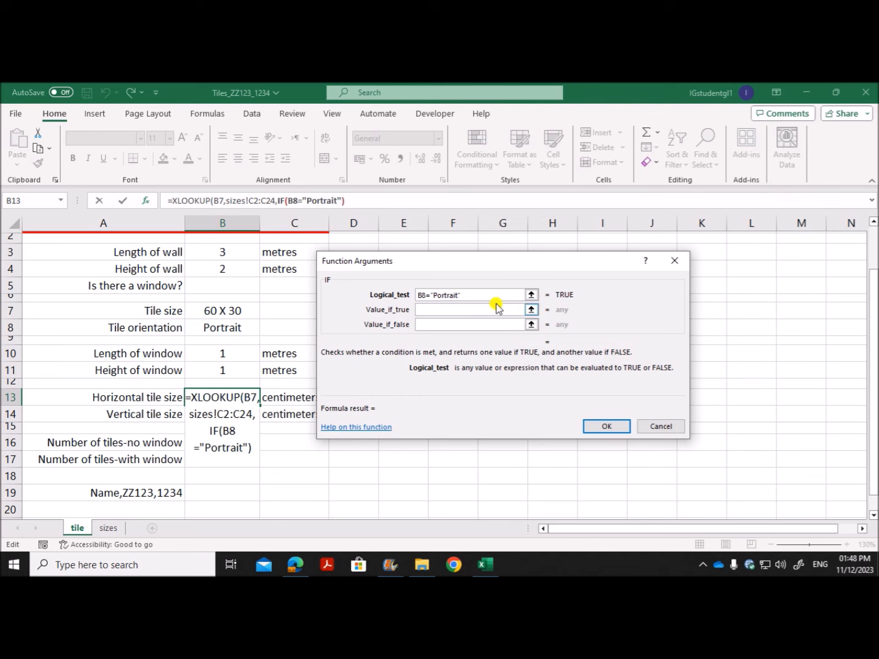
Set the IF function's true value to sizes!B2:B24 and its false value to sizes!A2:A24
{"action": "left_click", "coordinate": [429, 308]}
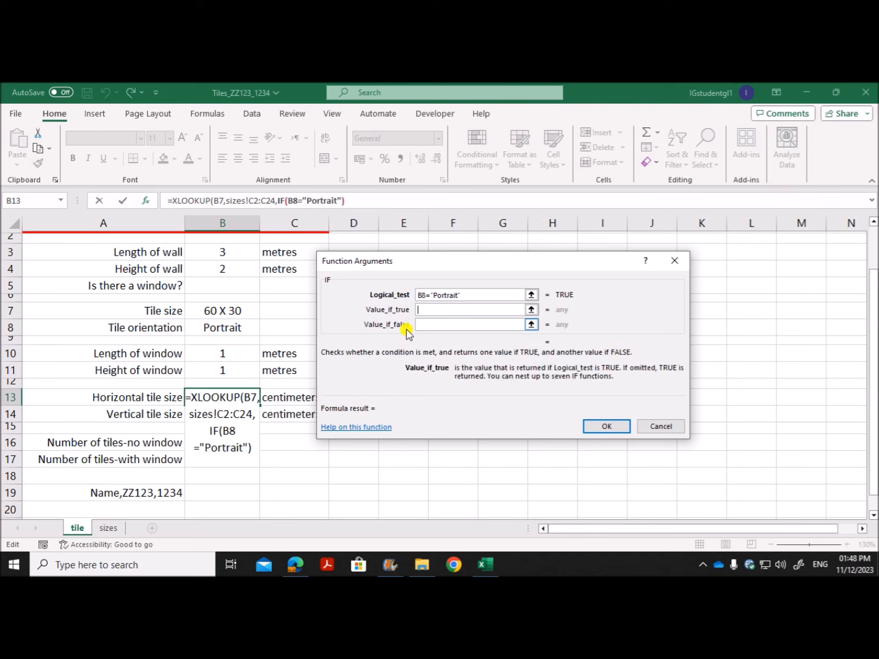
{"action": "left_click", "coordinate": [108, 528]}
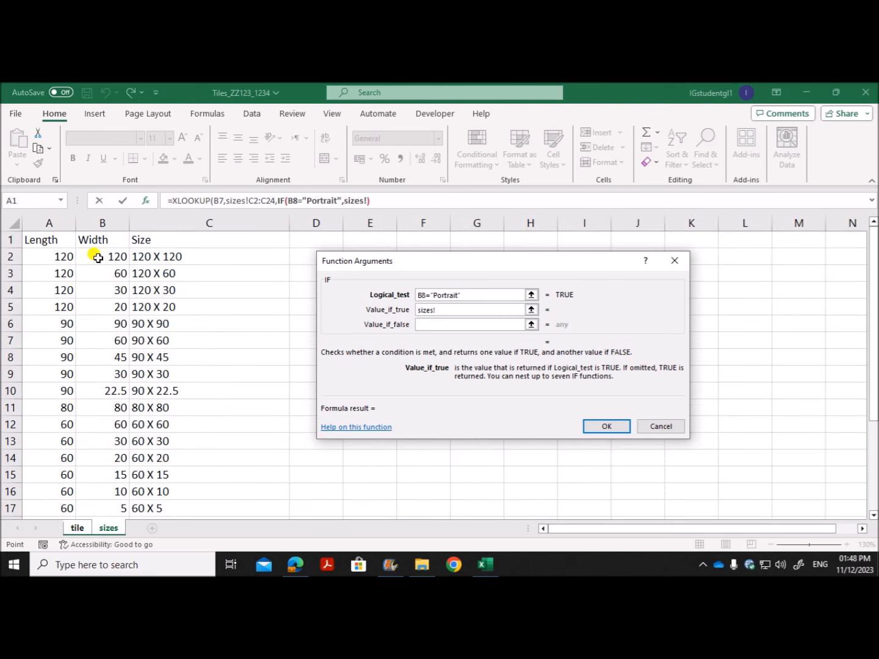
{"action": "left_click_drag", "start_coordinate": [98, 257], "coordinate": [116, 476]}
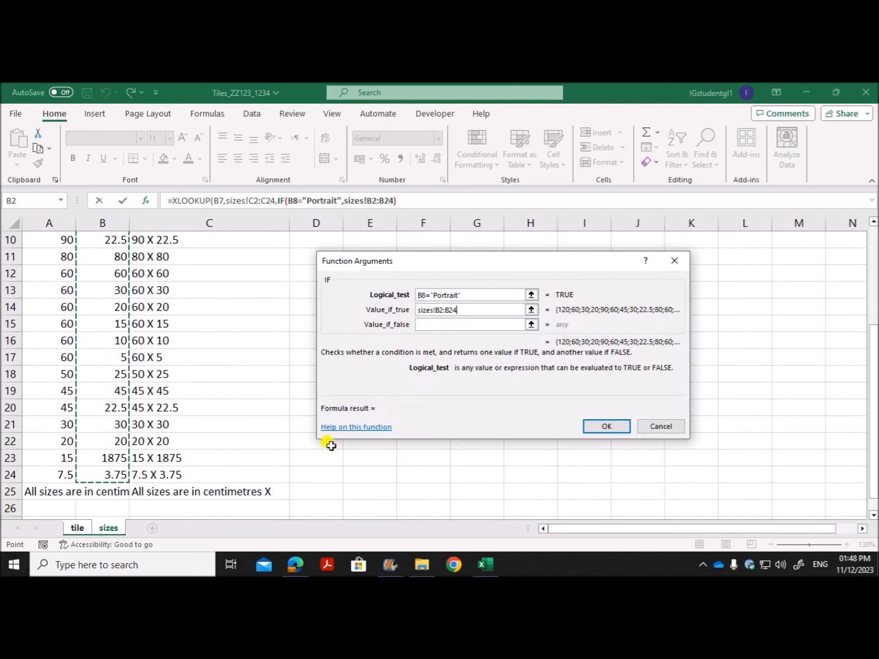
{"action": "left_click", "coordinate": [430, 324]}
{"action": "left_click", "coordinate": [426, 325]}
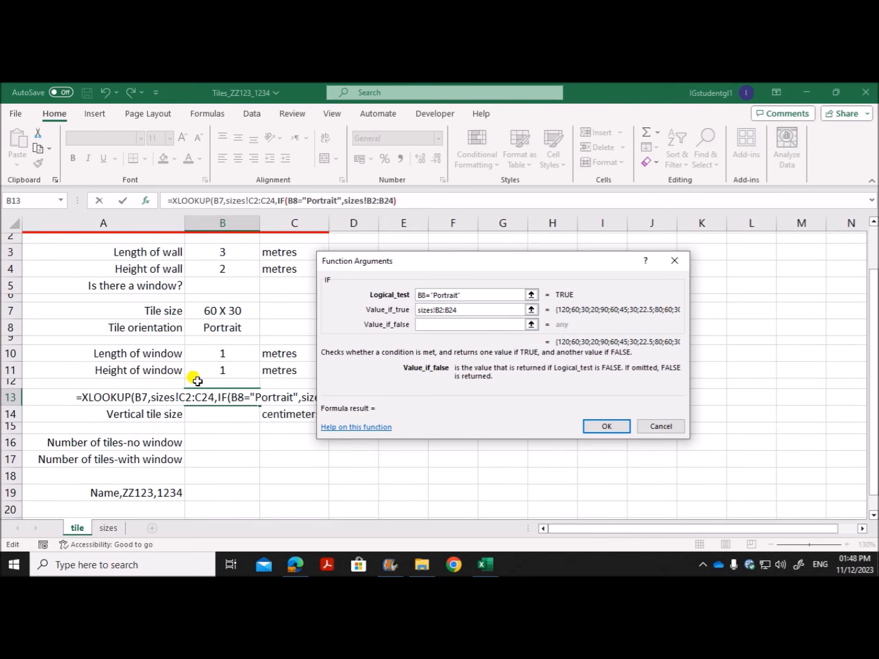
{"action": "left_click", "coordinate": [109, 528]}
{"action": "left_click_drag", "start_coordinate": [41, 256], "coordinate": [48, 479]}
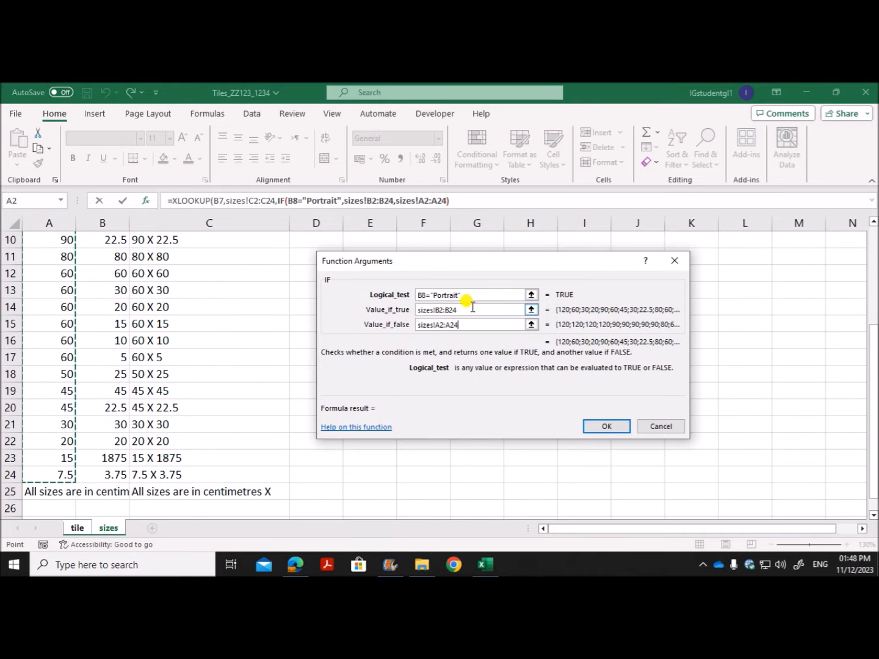
Make the IF function's true and false ranges absolute and enter the formula in B13, accepting the closing-bracket correction
{"action": "left_click", "coordinate": [393, 309]}
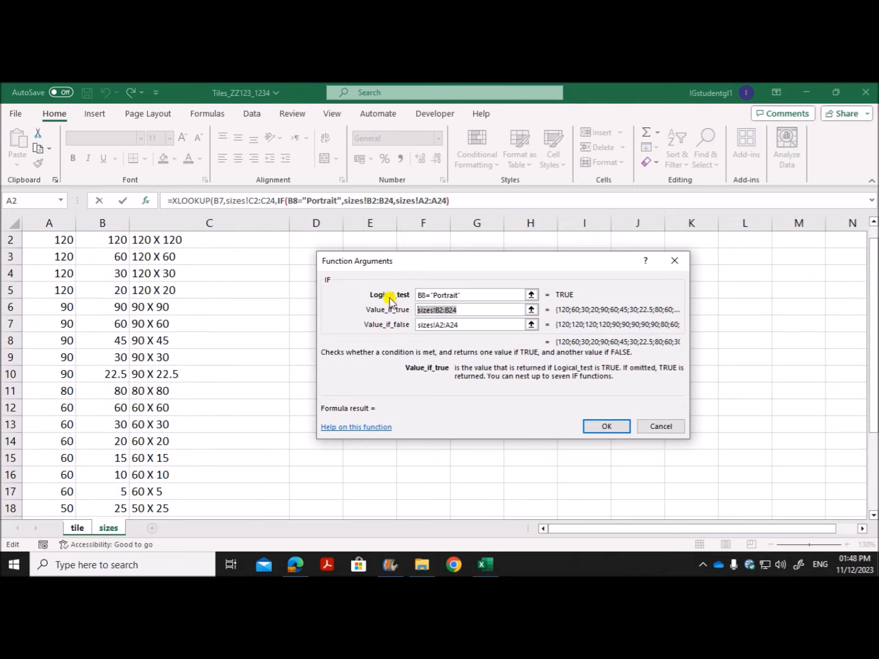
{"action": "key", "text": "F4"}
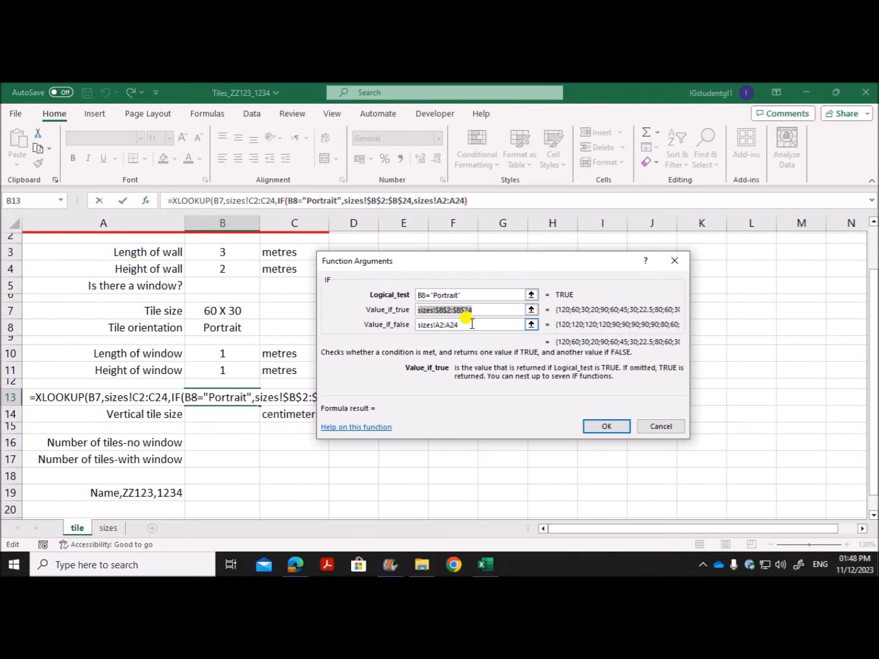
{"action": "left_click", "coordinate": [387, 324]}
{"action": "key", "text": "F4"}
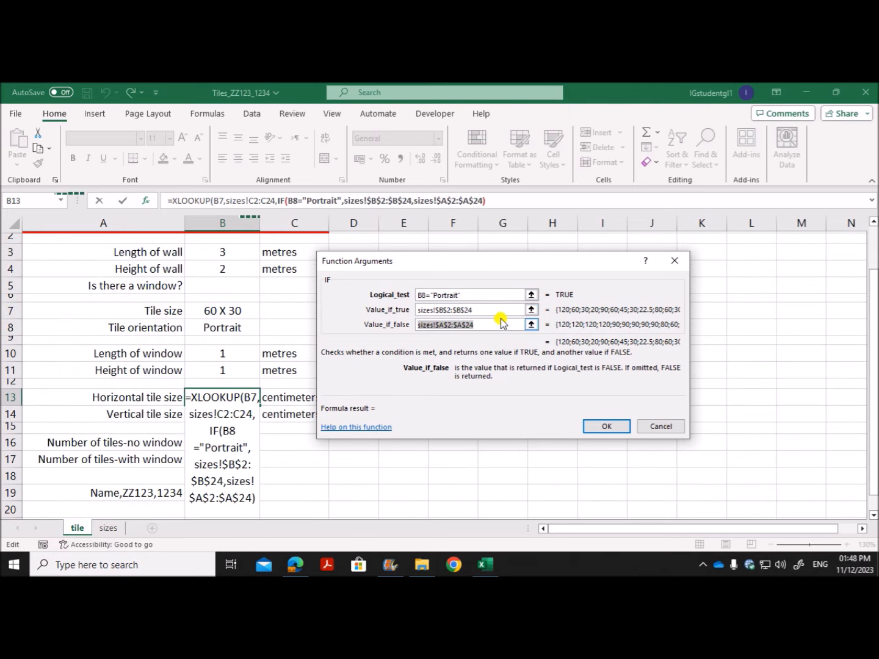
{"action": "left_click", "coordinate": [599, 428]}
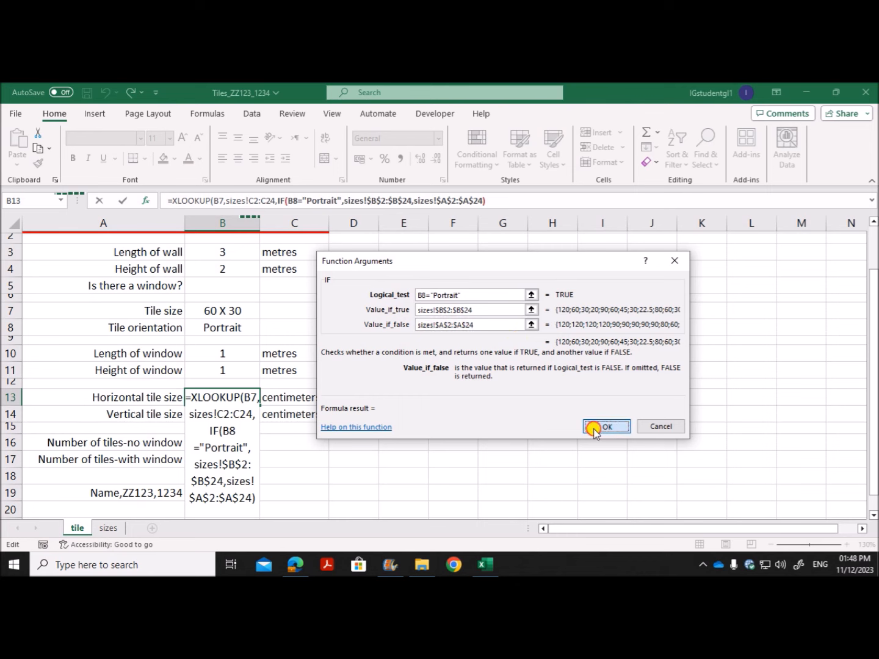
{"action": "left_click", "coordinate": [598, 426]}
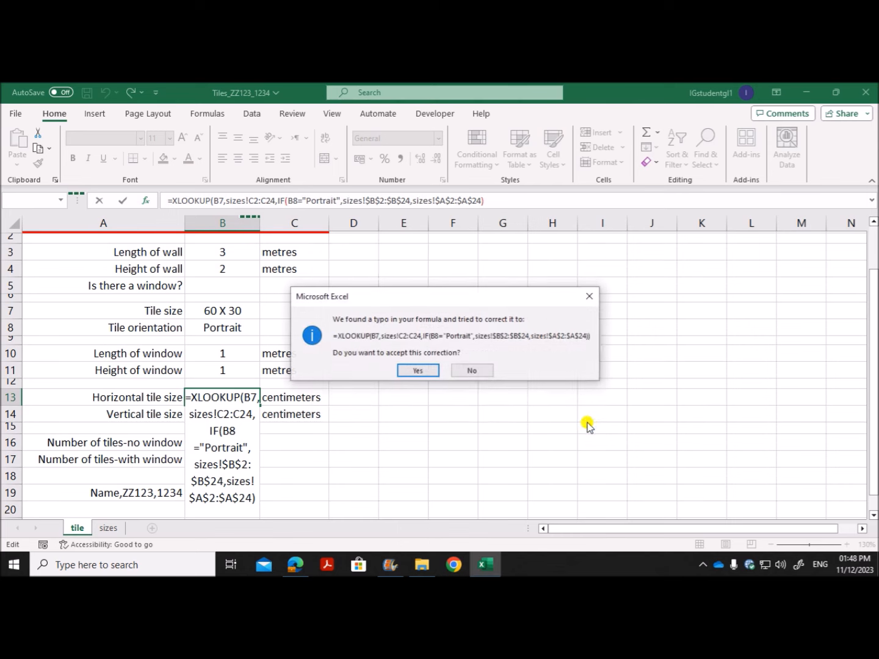
{"action": "left_click", "coordinate": [415, 369]}
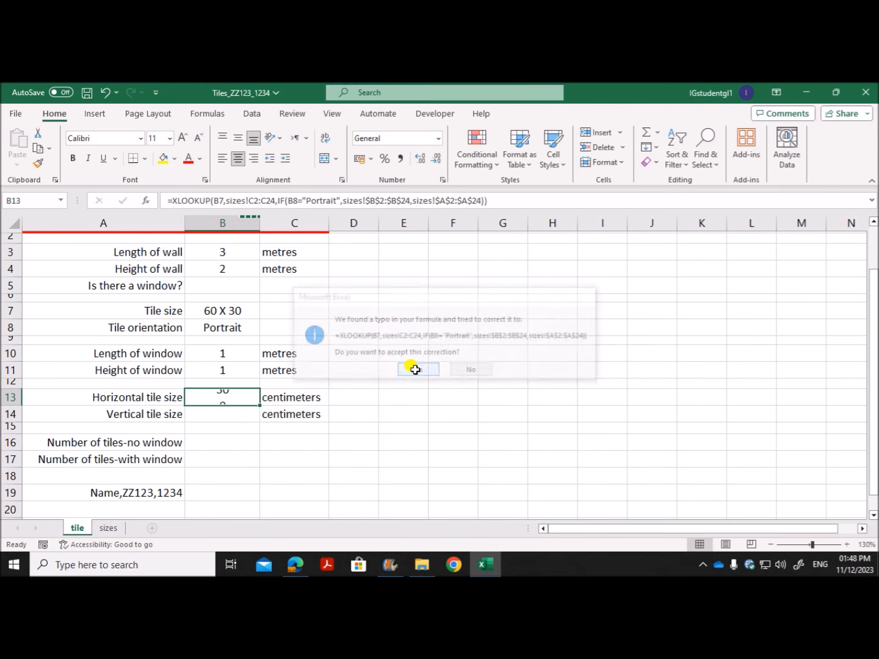
Make the lookup array in B13's formula absolute as sizes!$C$2:$C$24
{"action": "left_click", "coordinate": [258, 201]}
{"action": "left_click_drag", "start_coordinate": [249, 201], "coordinate": [276, 200]}
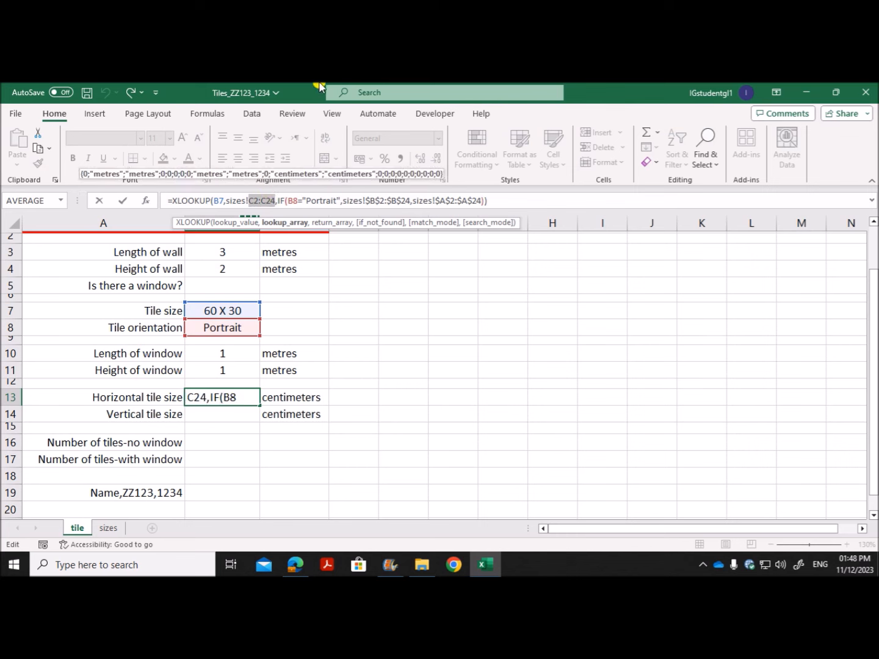
{"action": "key", "text": "F4"}
{"action": "key", "text": "Return"}
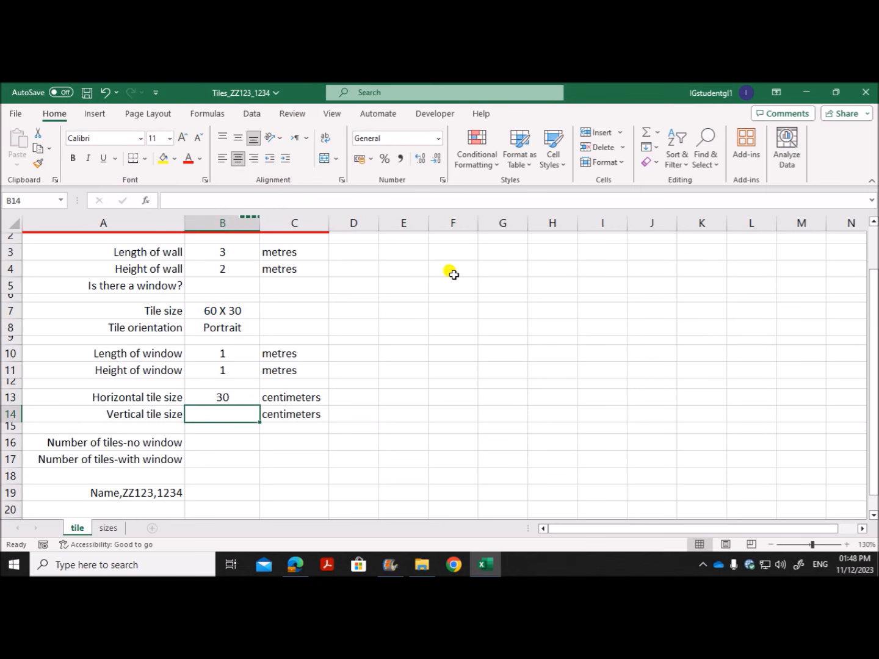
Review the lookup value and lookup array in cell B13's horizontal tile size formula
{"action": "left_click", "coordinate": [253, 397]}
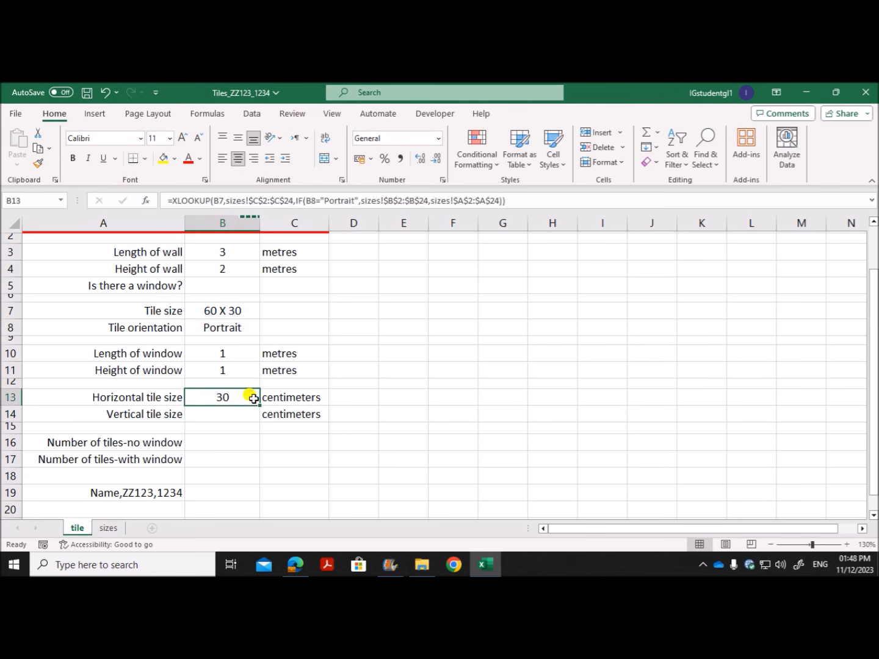
{"action": "left_click", "coordinate": [228, 314]}
{"action": "left_click", "coordinate": [237, 397]}
{"action": "double_click", "coordinate": [236, 396]}
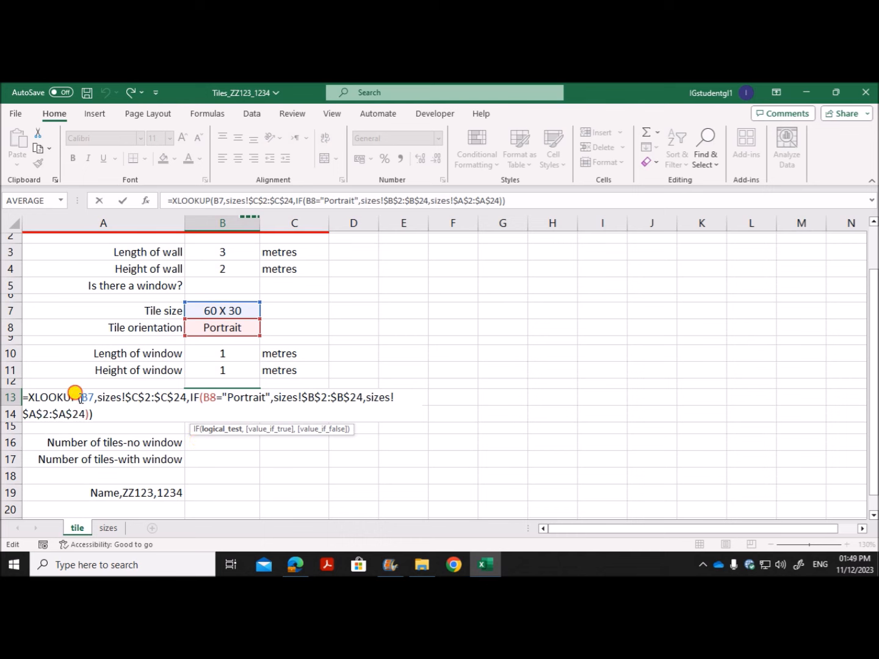
{"action": "double_click", "coordinate": [86, 396]}
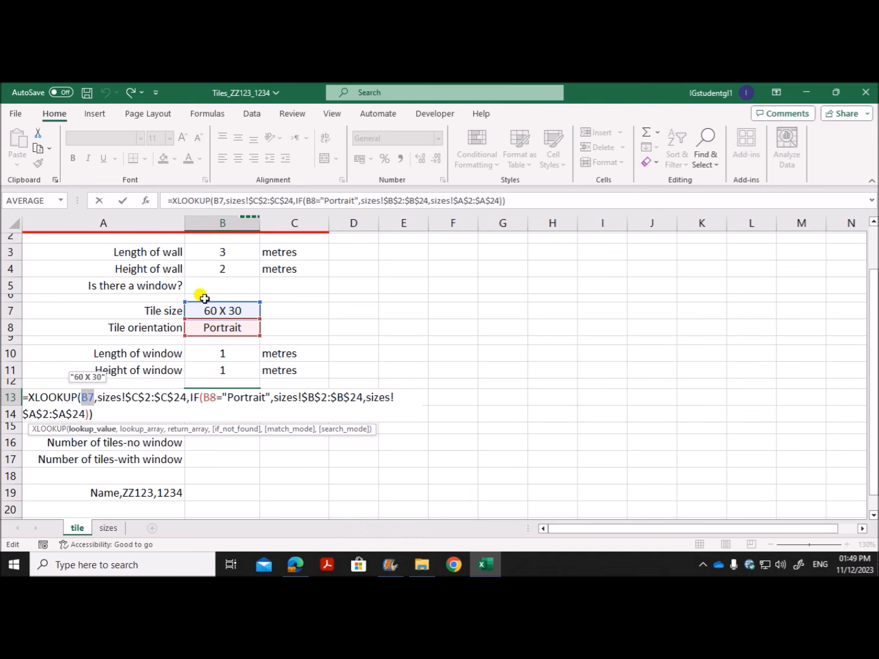
{"action": "left_click_drag", "start_coordinate": [98, 401], "coordinate": [170, 405]}
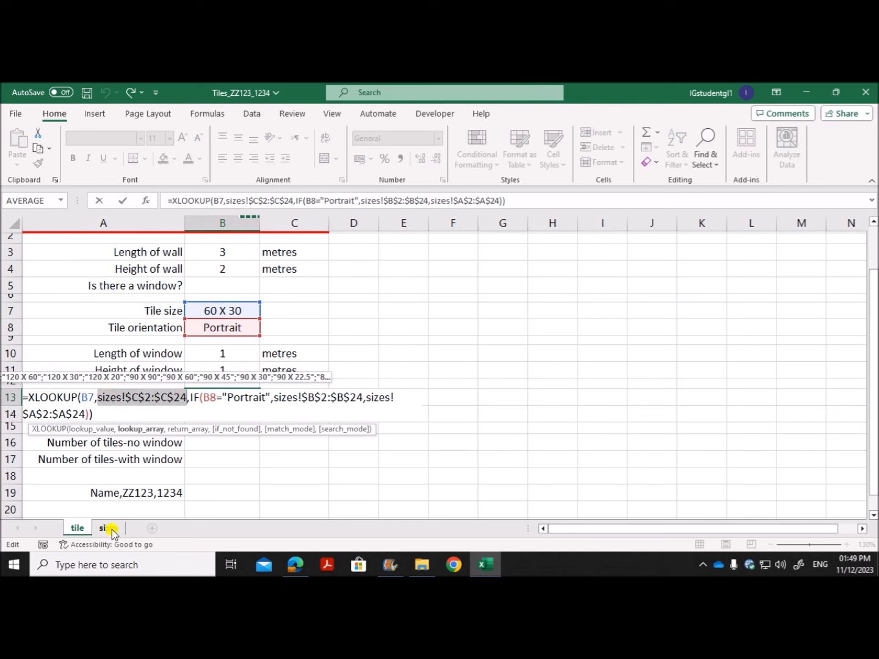
{"action": "key", "text": "Return"}
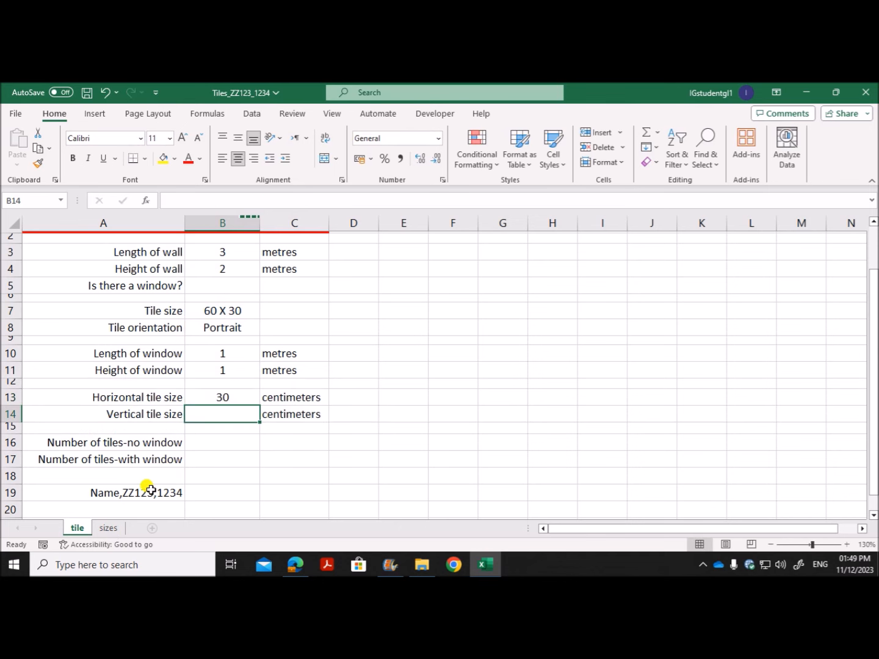
Compare the size columns on the sizes sheet with the return ranges in B13's horizontal tile size formula
{"action": "left_click", "coordinate": [108, 528]}
{"action": "left_click_drag", "start_coordinate": [183, 240], "coordinate": [192, 363]}
{"action": "left_click", "coordinate": [77, 527]}
{"action": "left_click", "coordinate": [219, 393]}
{"action": "double_click", "coordinate": [219, 393]}
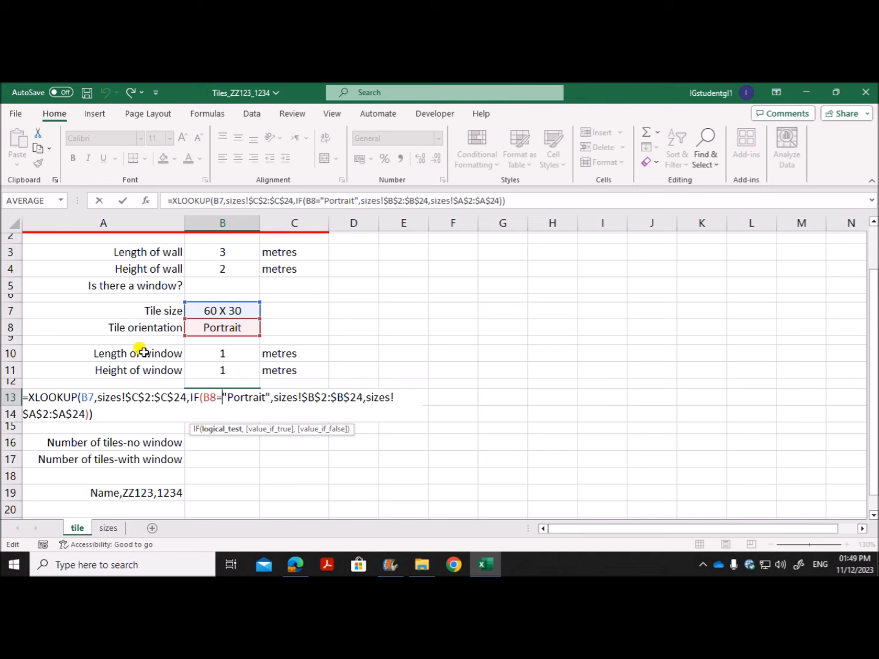
{"action": "key", "text": "Return"}
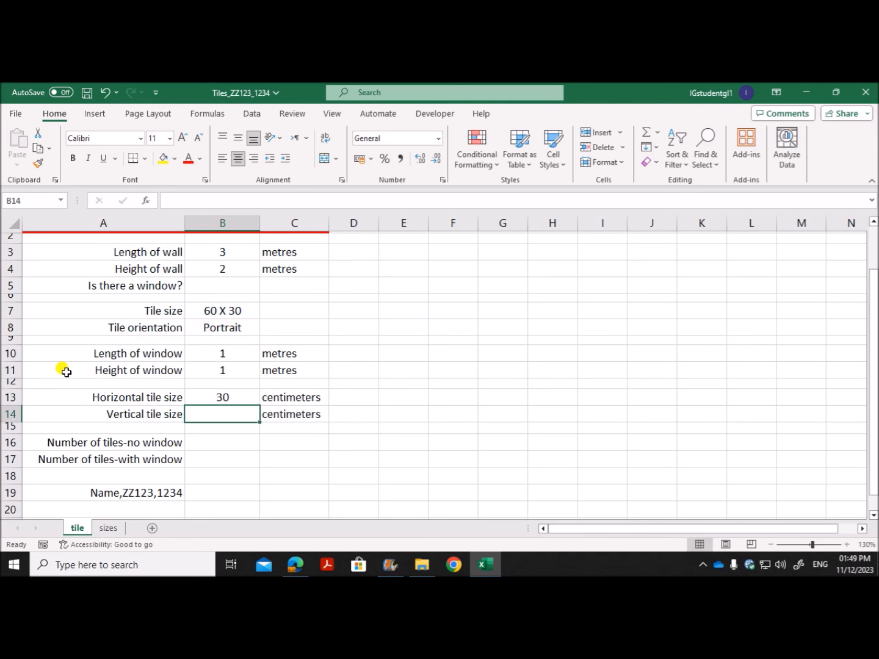
Set the tile orientation in B8 to Landscape to test the horizontal tile size formula
{"action": "left_click", "coordinate": [236, 331]}
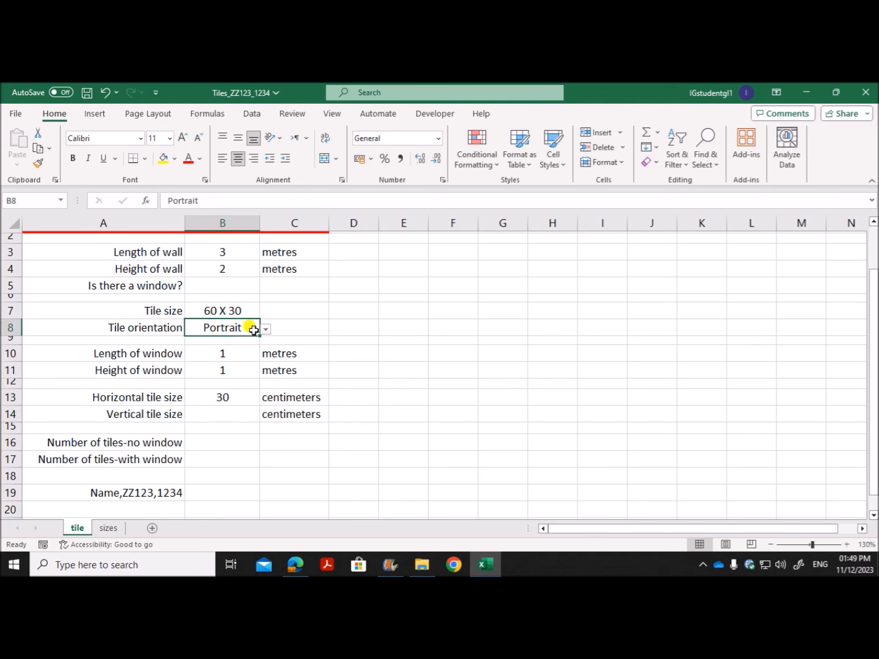
{"action": "left_click", "coordinate": [265, 329]}
{"action": "left_click", "coordinate": [230, 343]}
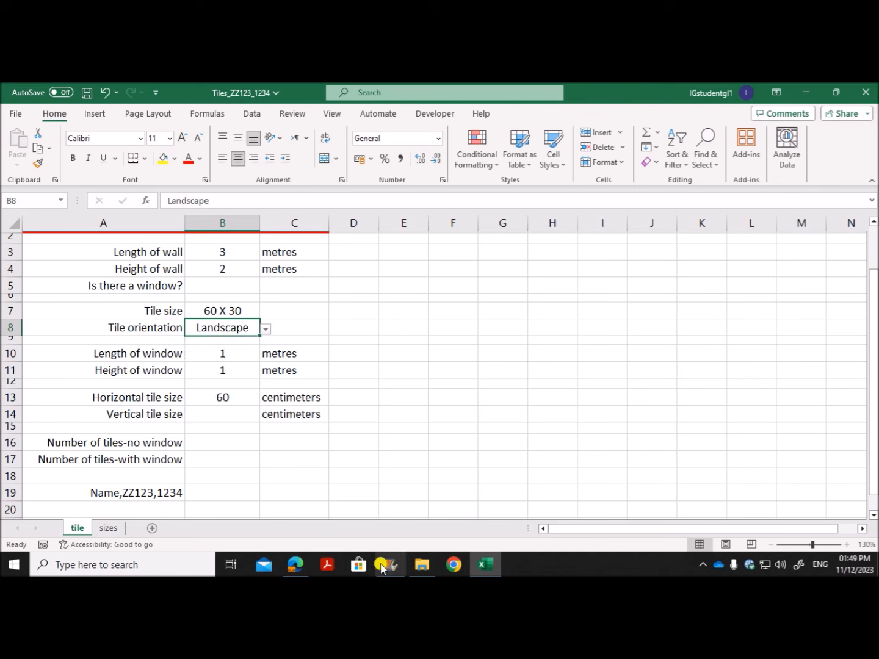
Read question 6's B14 vertical tile size requirement in the exam paper in Edge, and compare it with the orientation and horizontal size in Excel
{"action": "left_click", "coordinate": [295, 565]}
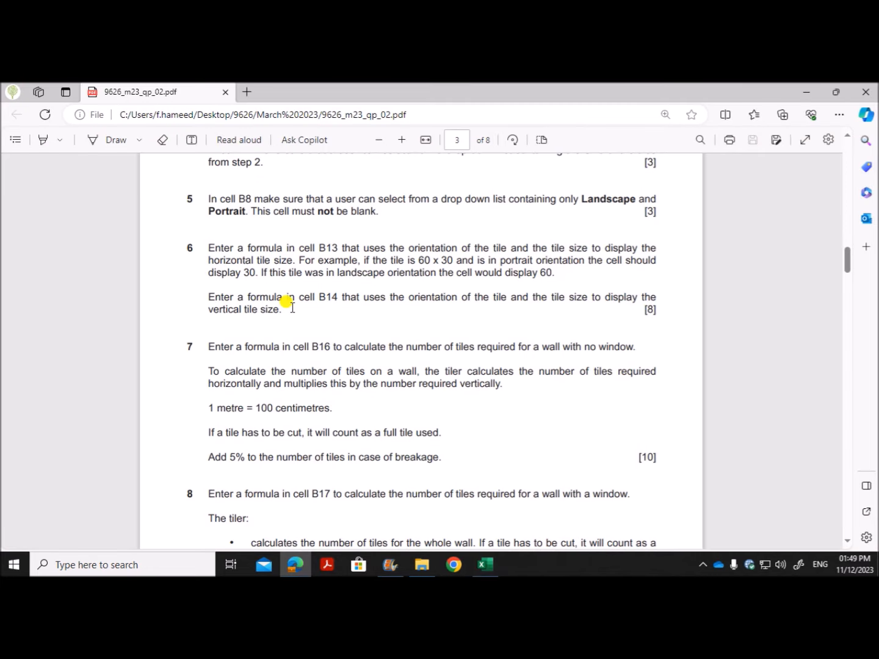
{"action": "left_click_drag", "start_coordinate": [319, 296], "coordinate": [286, 308]}
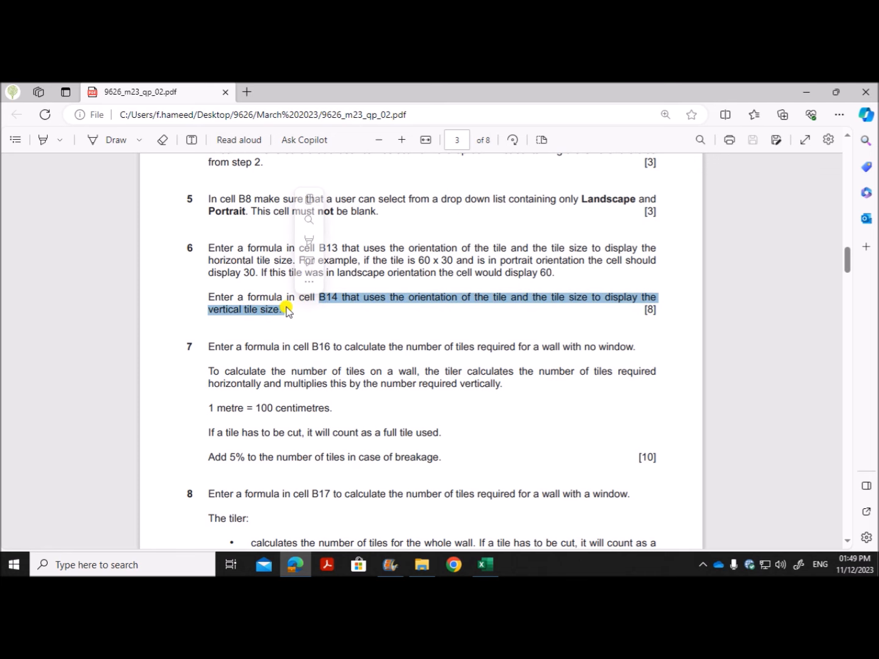
{"action": "left_click", "coordinate": [484, 568]}
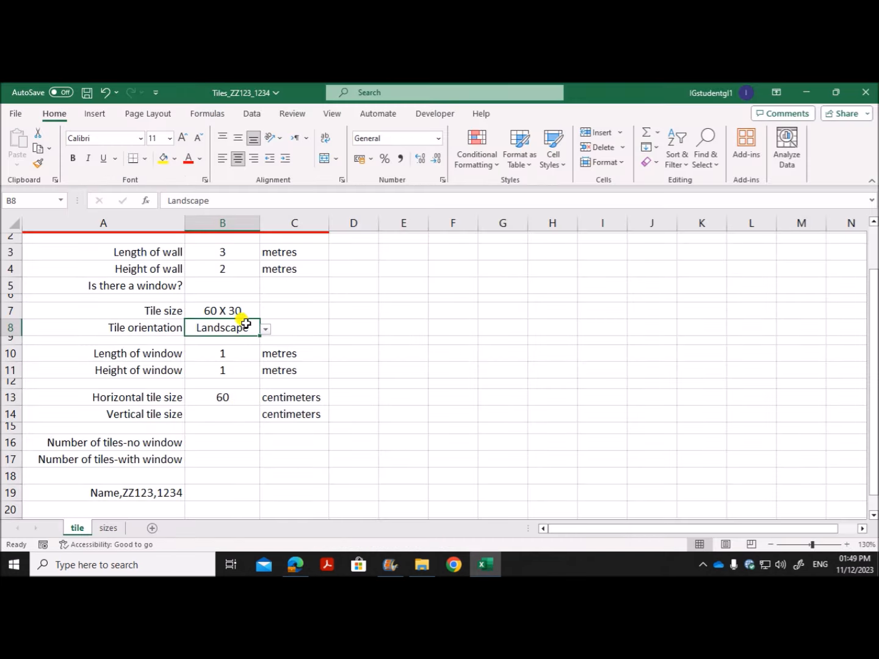
{"action": "left_click", "coordinate": [266, 330]}
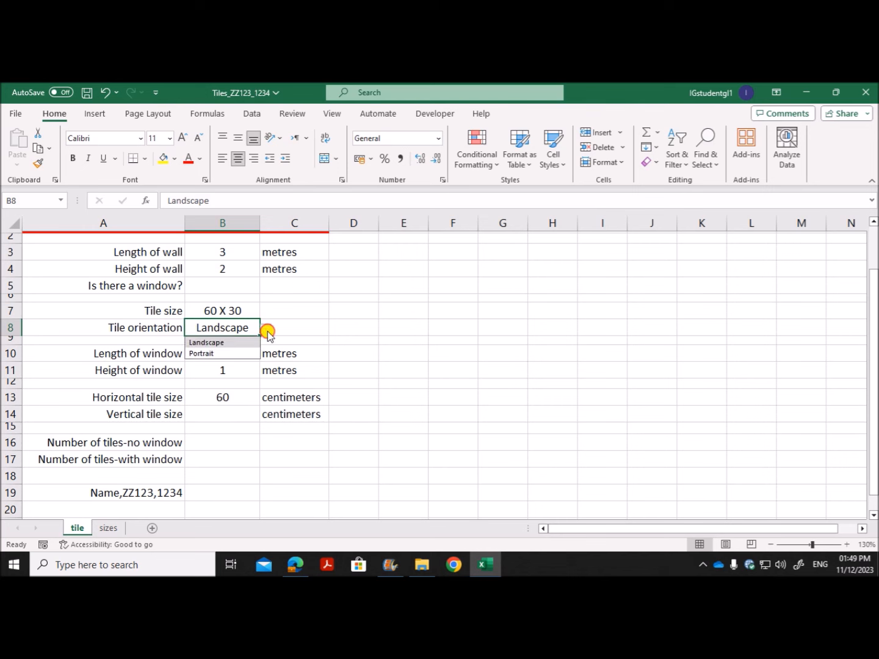
{"action": "left_click", "coordinate": [233, 329]}
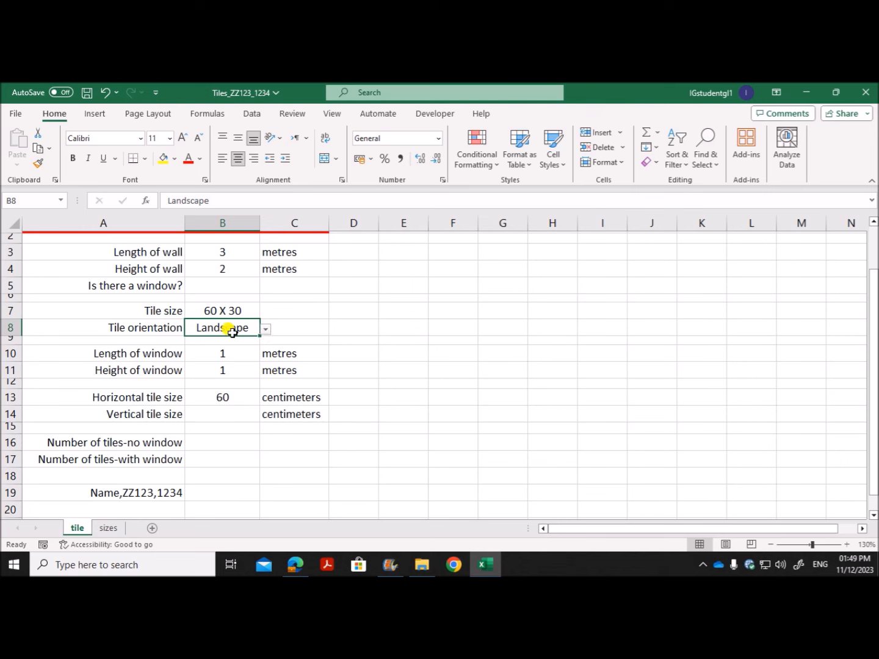
{"action": "left_click", "coordinate": [225, 396]}
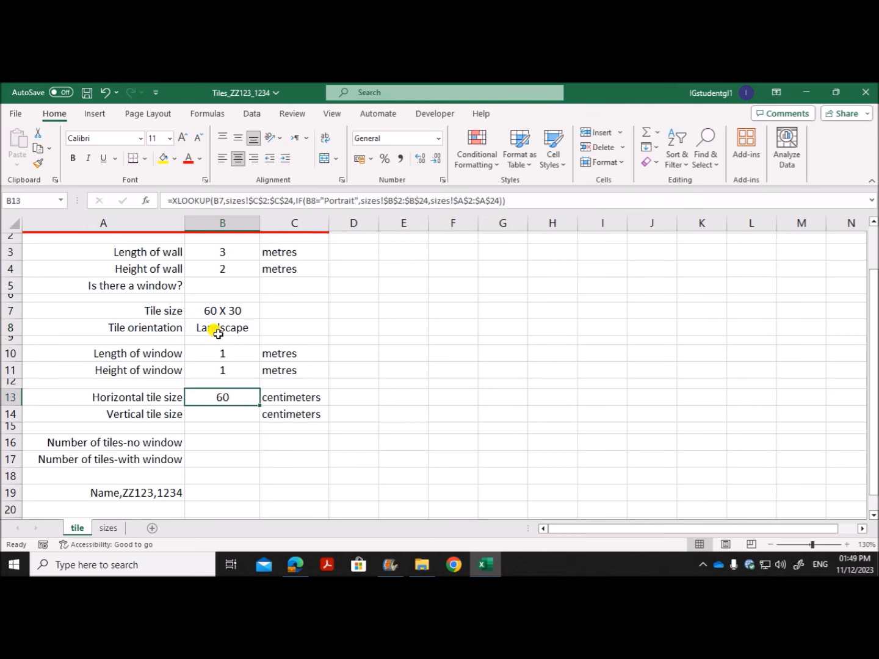
{"action": "left_click", "coordinate": [223, 415]}
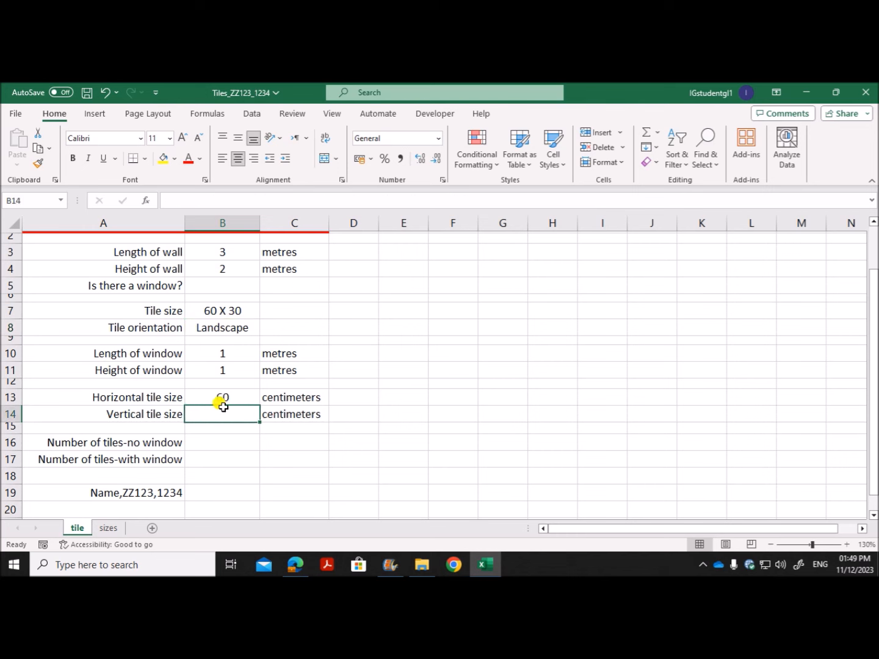
Copy the XLOOKUP formula text from B13 into the vertical tile size cell B14, keeping its references identical
{"action": "left_click", "coordinate": [225, 399]}
{"action": "double_click", "coordinate": [226, 399]}
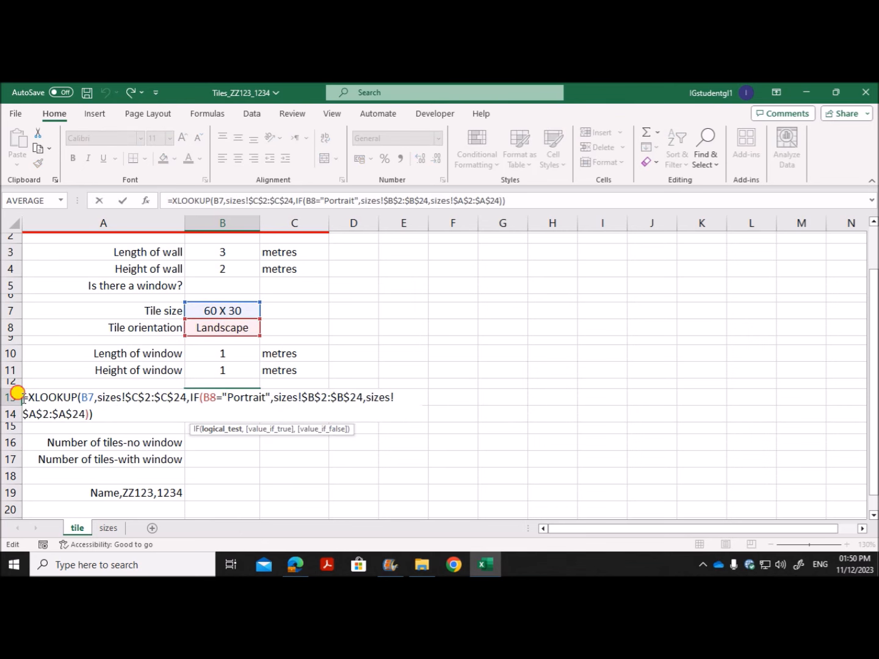
{"action": "left_click_drag", "start_coordinate": [23, 397], "coordinate": [96, 413]}
{"action": "key", "text": "ctrl+c"}
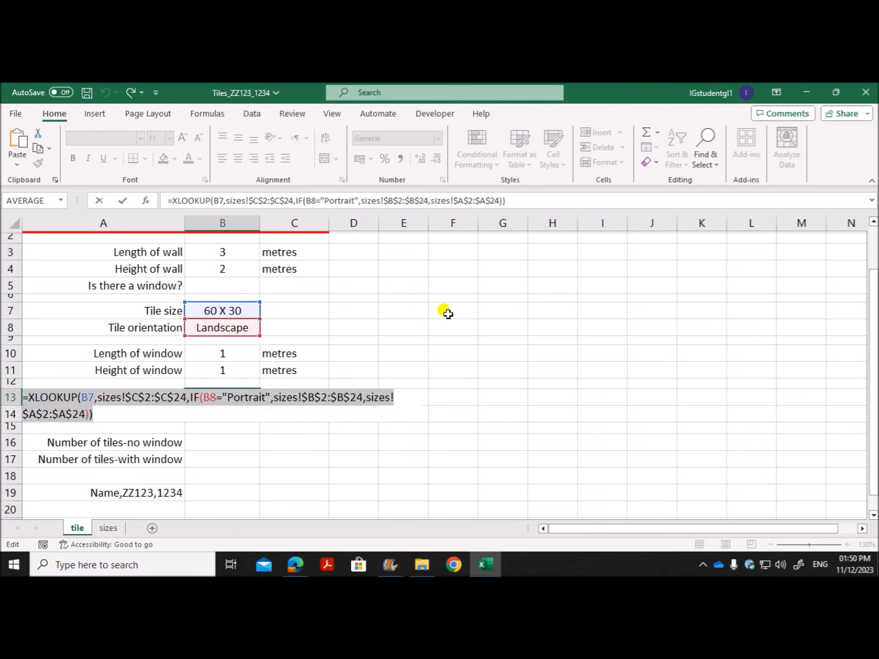
{"action": "key", "text": "Return"}
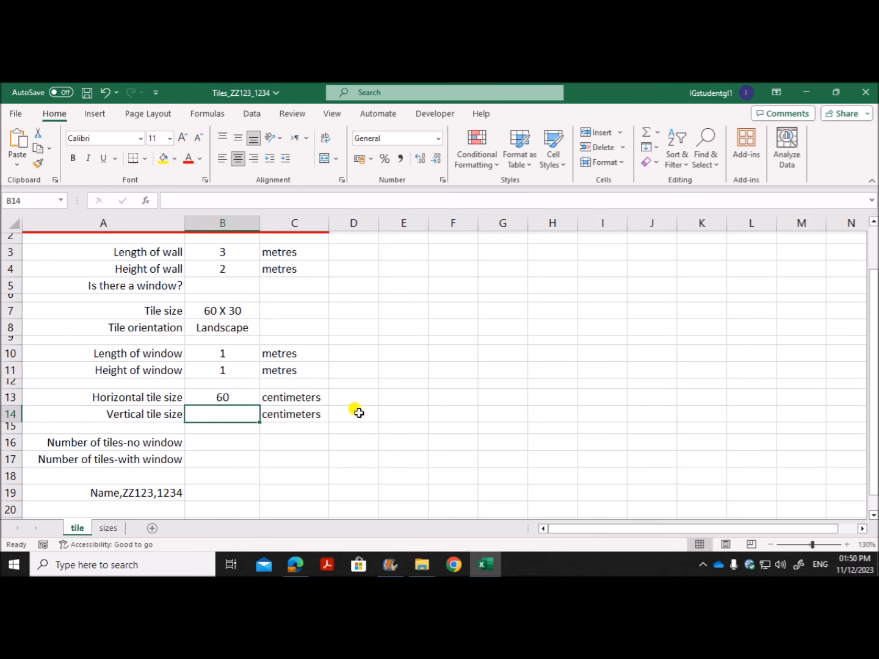
{"action": "double_click", "coordinate": [230, 413]}
{"action": "key", "text": "ctrl+v"}
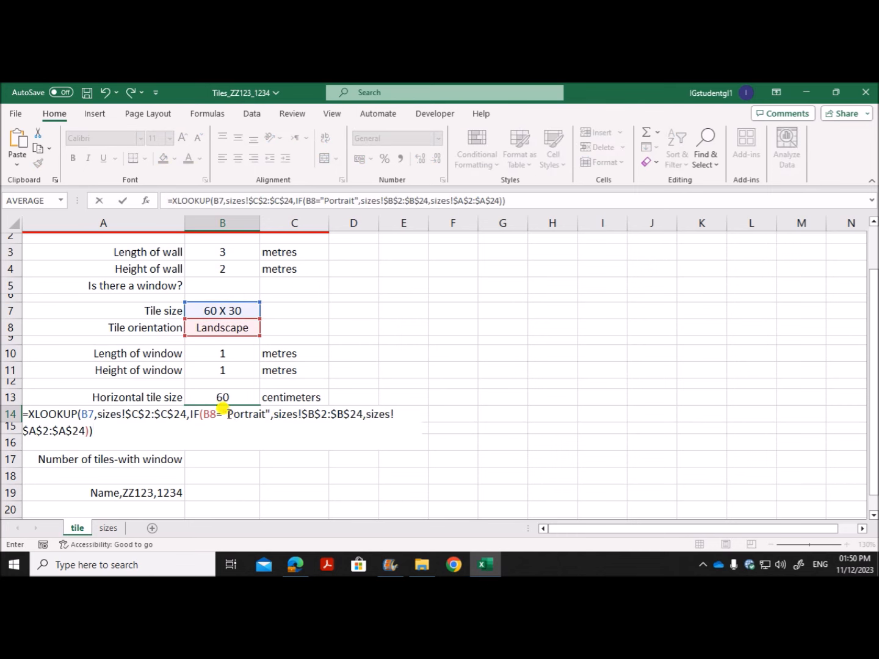
Replace "Portrait" with "Landscape" in the IF condition of B14's formula and enter the formula
{"action": "left_click_drag", "start_coordinate": [228, 414], "coordinate": [259, 415]}
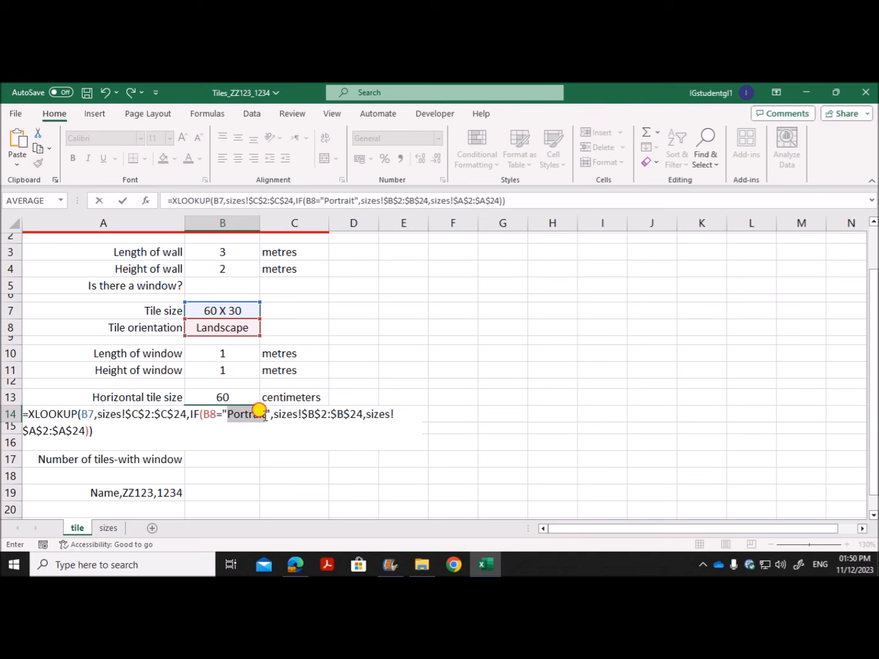
{"action": "left_click_drag", "start_coordinate": [260, 412], "coordinate": [269, 414]}
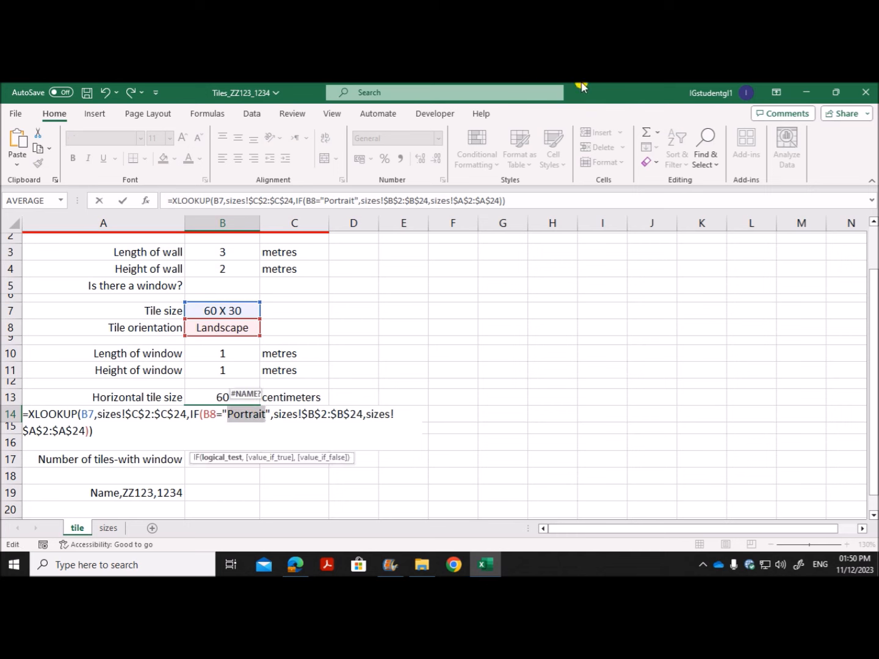
{"action": "type", "text": "Landscape"}
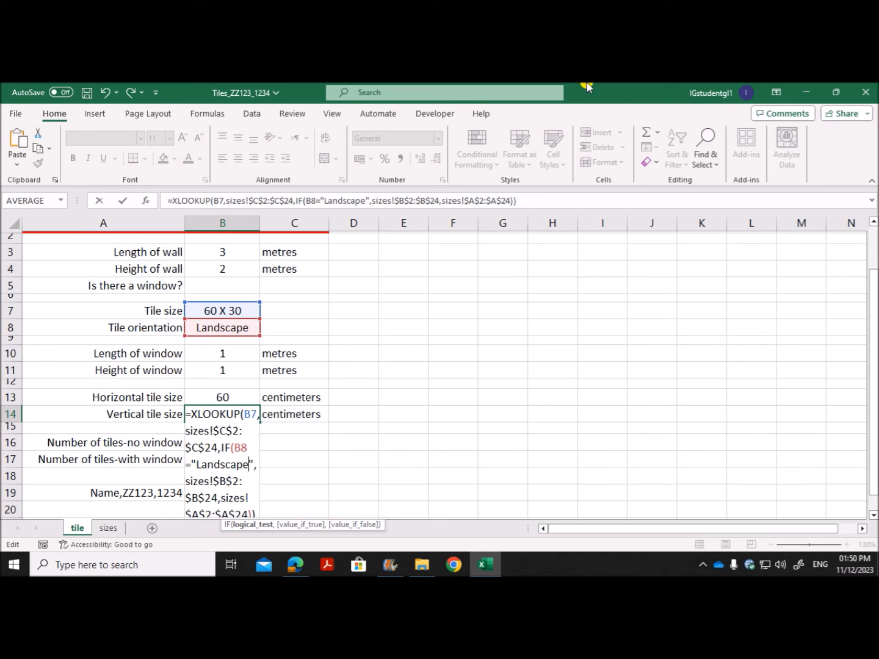
{"action": "key", "text": "Return"}
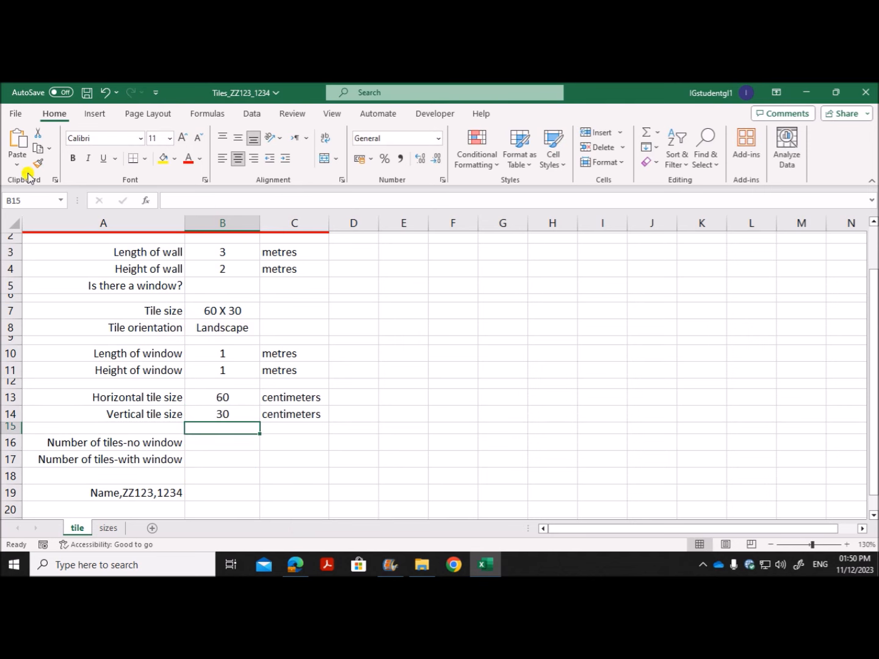
Check the horizontal and vertical tile sizes for the Landscape orientation, and set the tile orientation in B8 to Portrait
{"action": "left_click", "coordinate": [226, 411]}
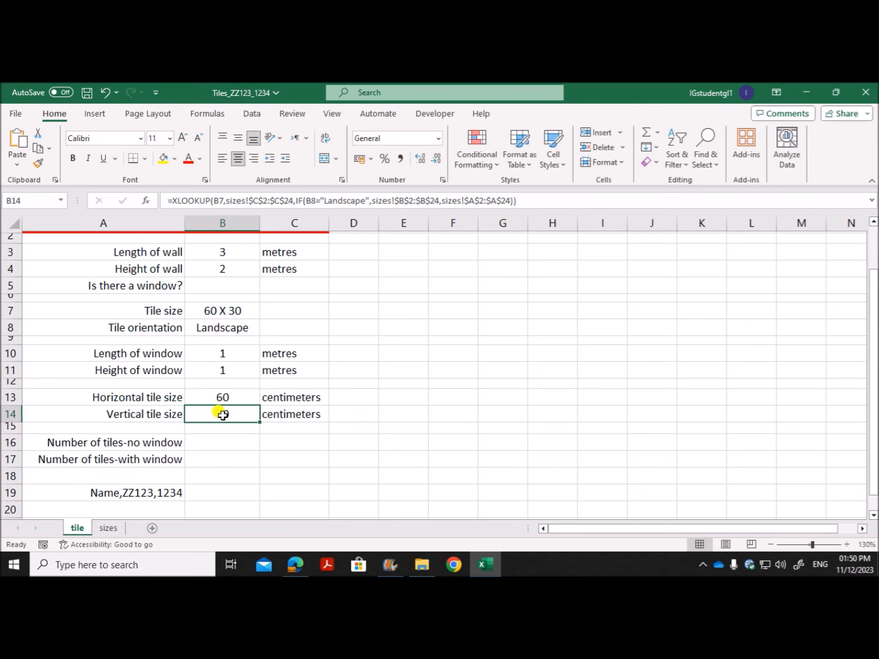
{"action": "left_click", "coordinate": [226, 328]}
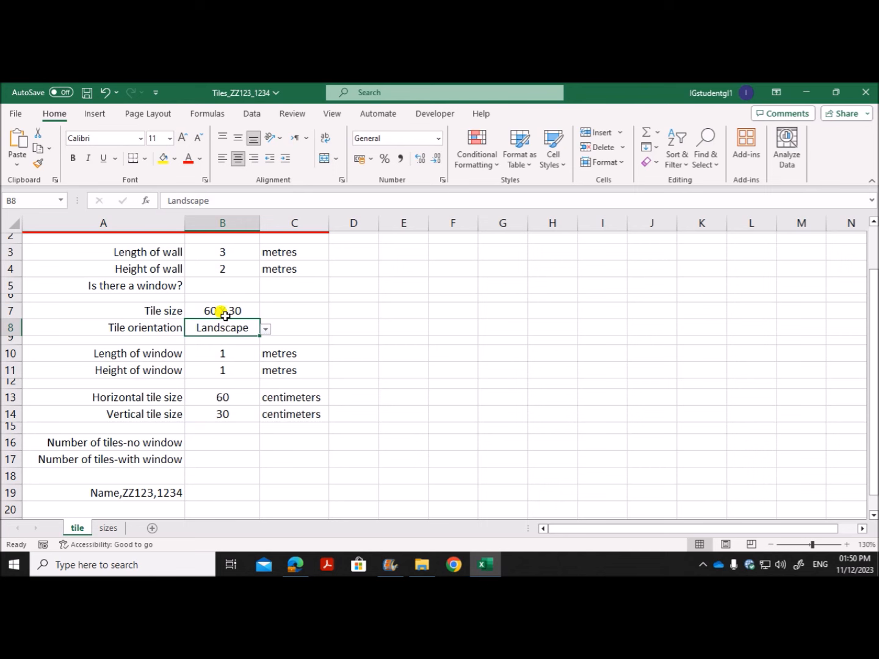
{"action": "left_click", "coordinate": [221, 395]}
{"action": "left_click", "coordinate": [221, 412]}
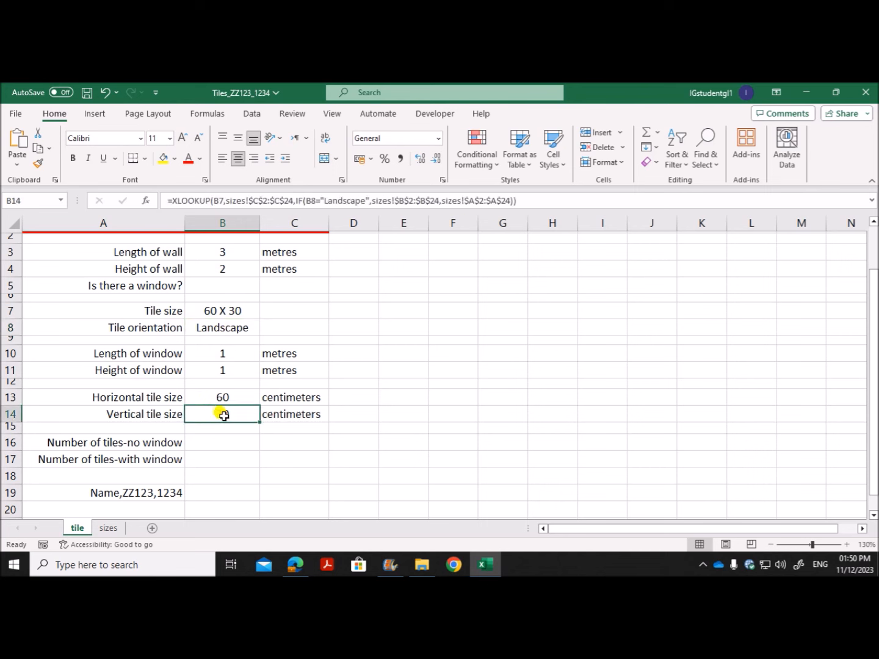
{"action": "left_click", "coordinate": [244, 330]}
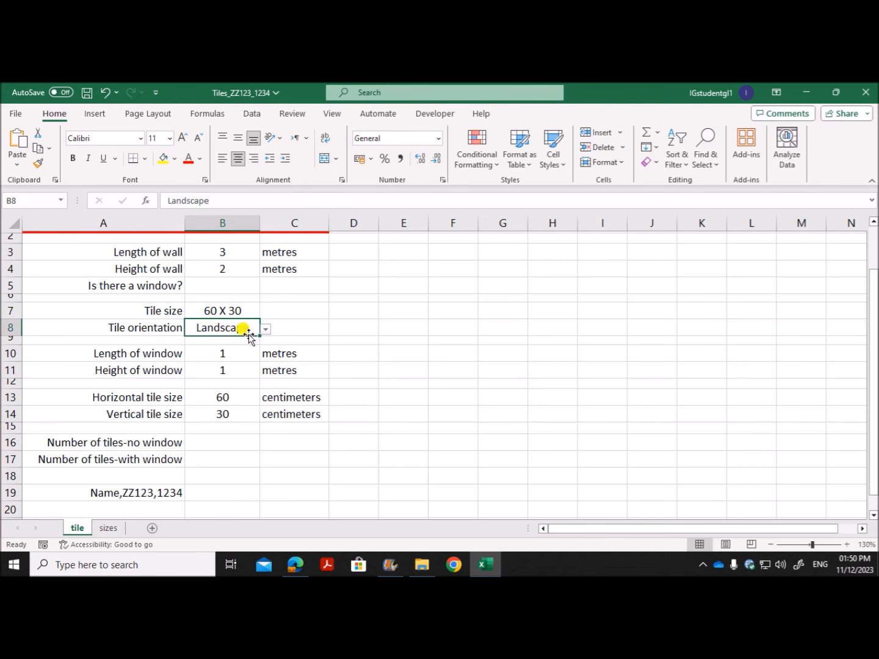
{"action": "left_click", "coordinate": [265, 330]}
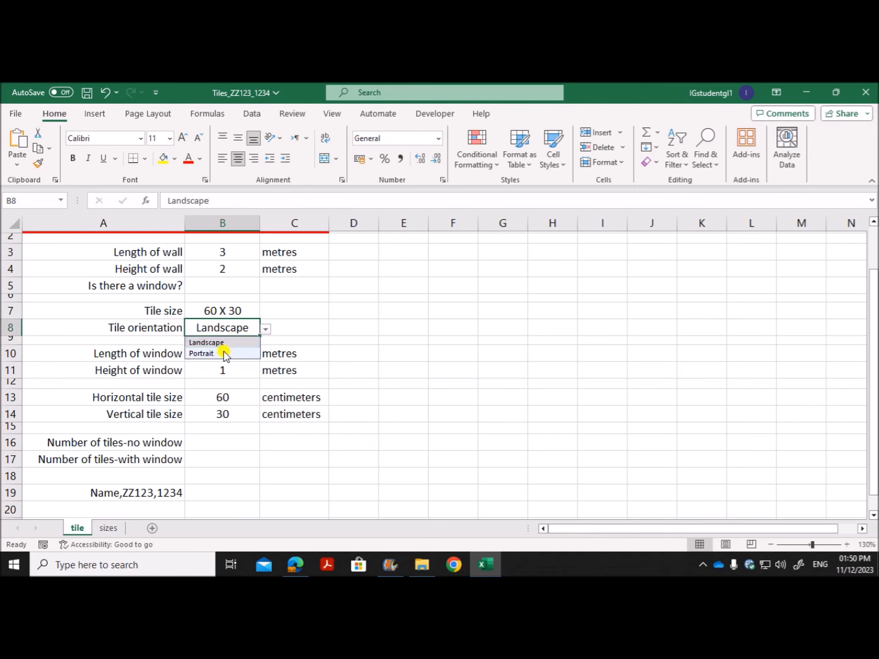
{"action": "left_click", "coordinate": [222, 352]}
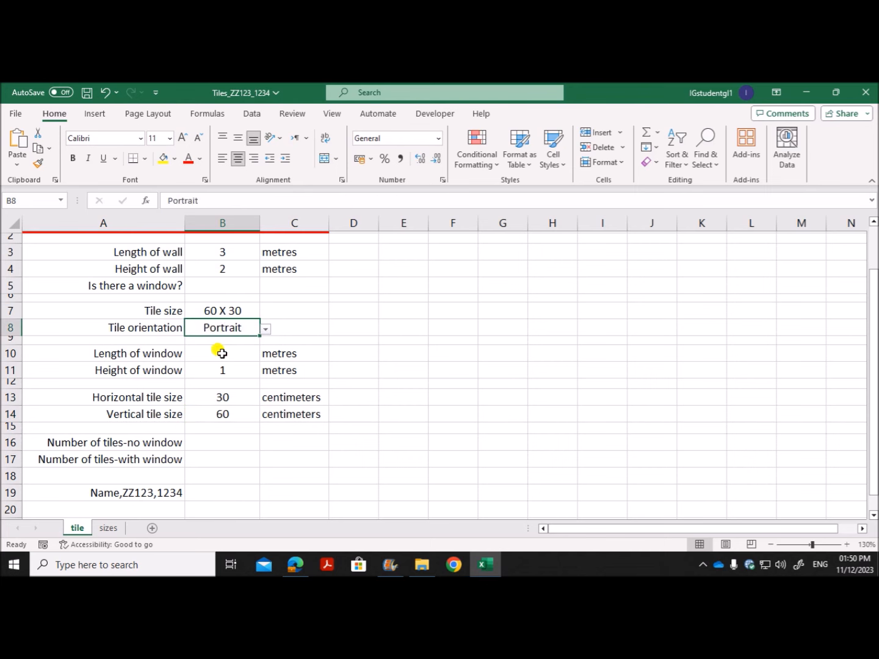
Review the orientation condition in B14's vertical tile size formula
{"action": "left_click", "coordinate": [223, 414]}
{"action": "double_click", "coordinate": [223, 414]}
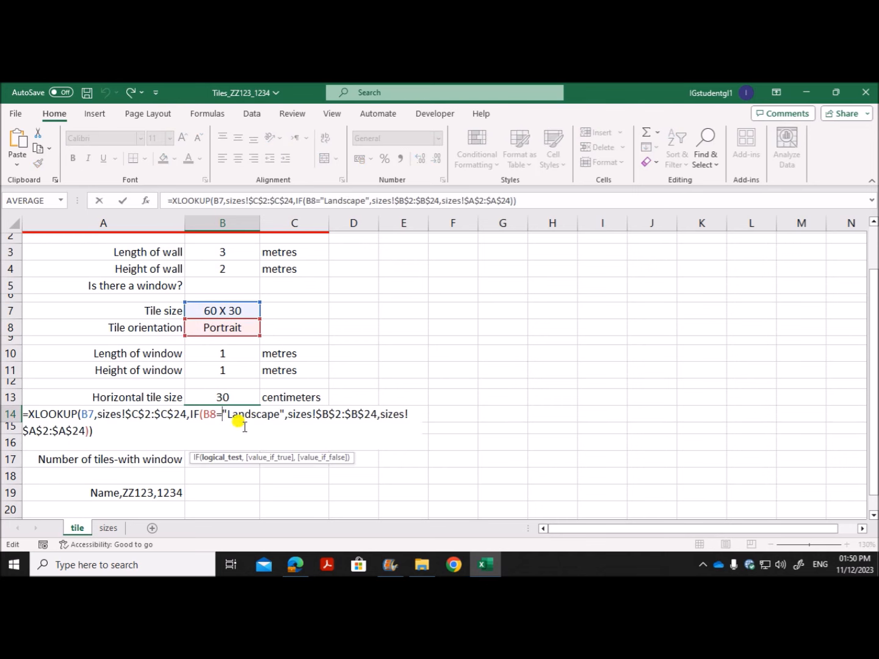
{"action": "left_click_drag", "start_coordinate": [227, 415], "coordinate": [274, 414]}
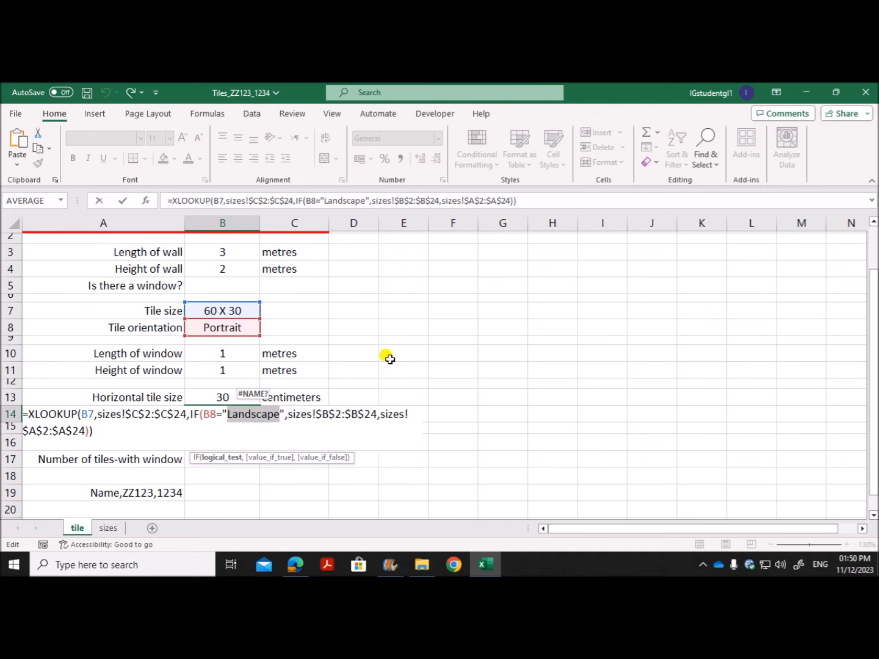
{"action": "key", "text": "Return"}
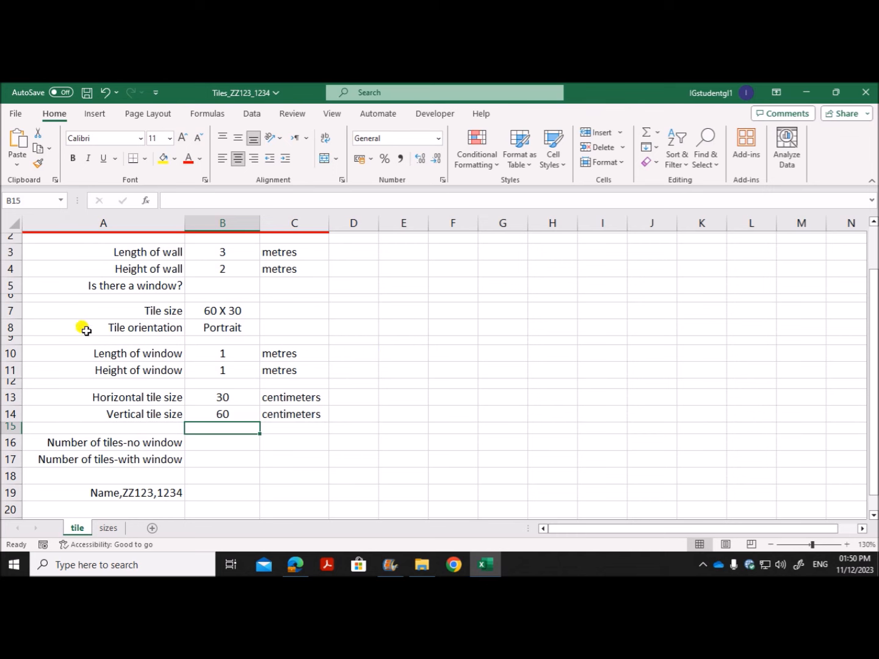
Read question 7 in the exam paper in Edge, covering the B16 tile count, unit conversion, cut tiles and breakage allowance
{"action": "left_click", "coordinate": [295, 563]}
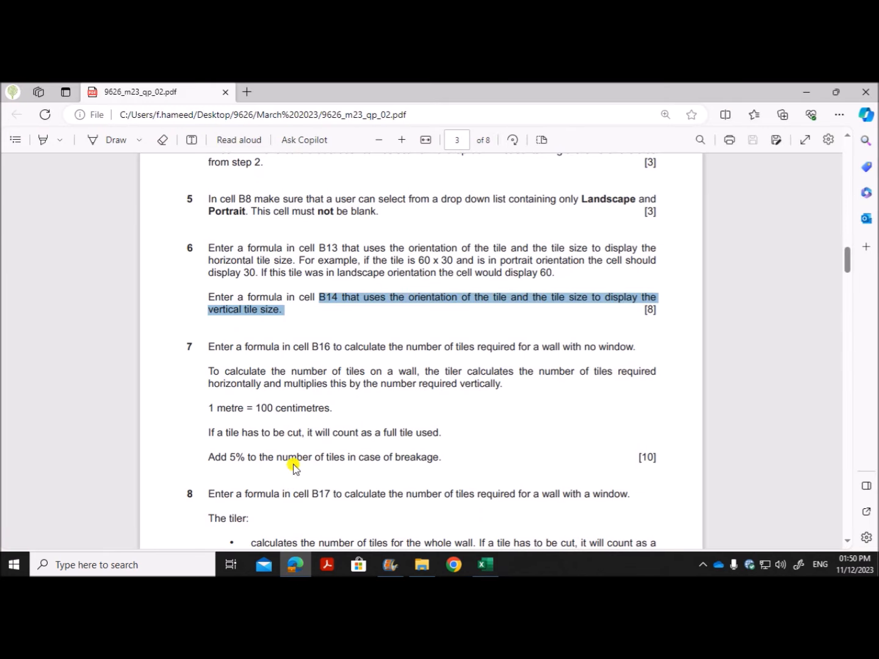
{"action": "left_click", "coordinate": [291, 424]}
{"action": "left_click_drag", "start_coordinate": [206, 346], "coordinate": [523, 348]}
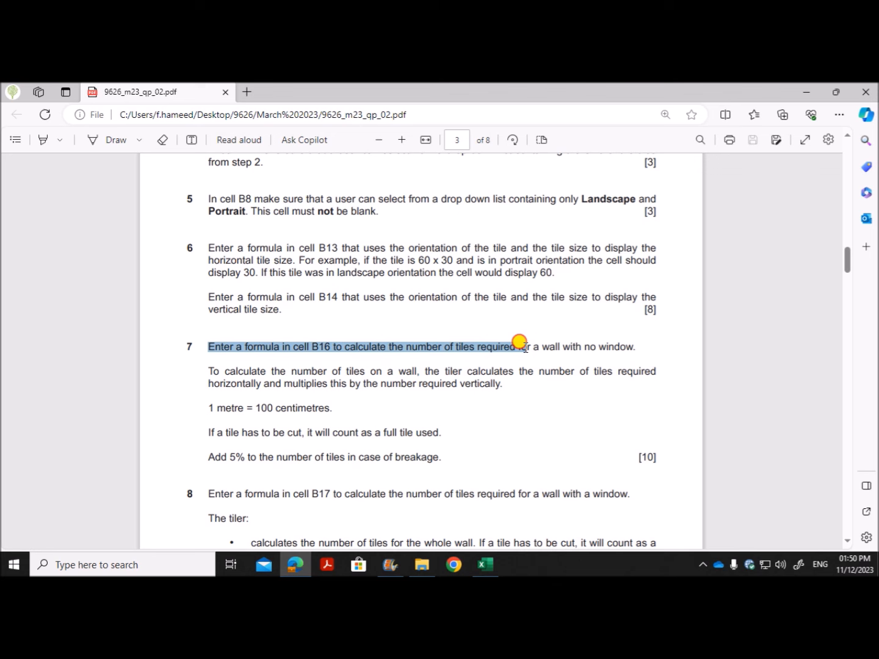
{"action": "left_click_drag", "start_coordinate": [522, 348], "coordinate": [557, 347]}
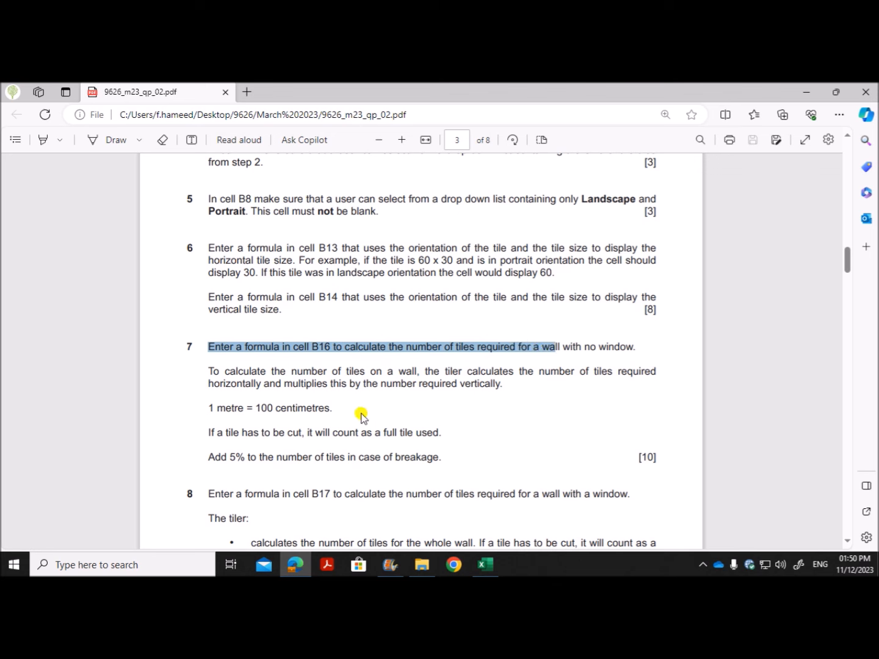
{"action": "left_click", "coordinate": [362, 370]}
{"action": "left_click_drag", "start_coordinate": [362, 370], "coordinate": [657, 371]}
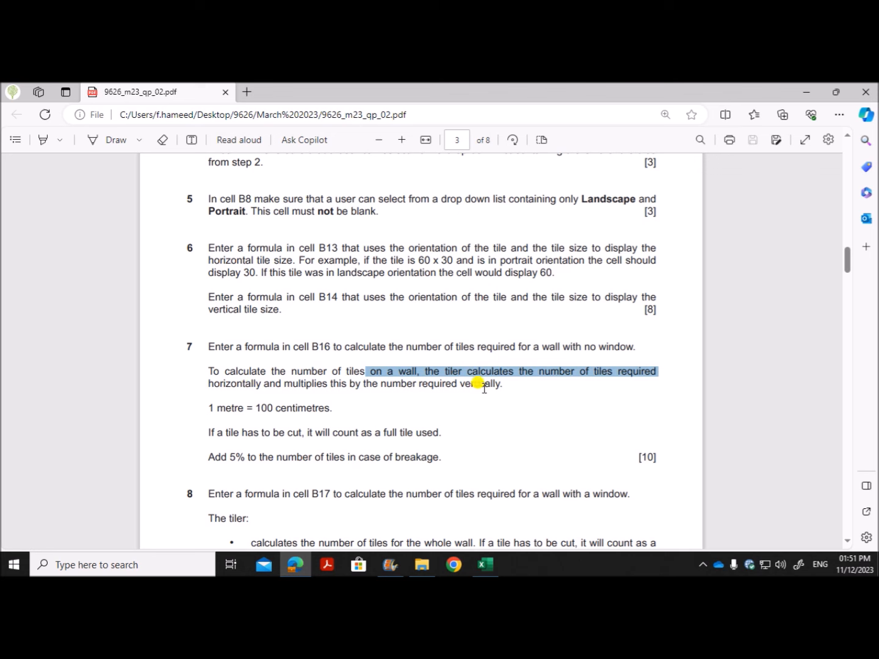
{"action": "left_click_drag", "start_coordinate": [208, 408], "coordinate": [344, 405]}
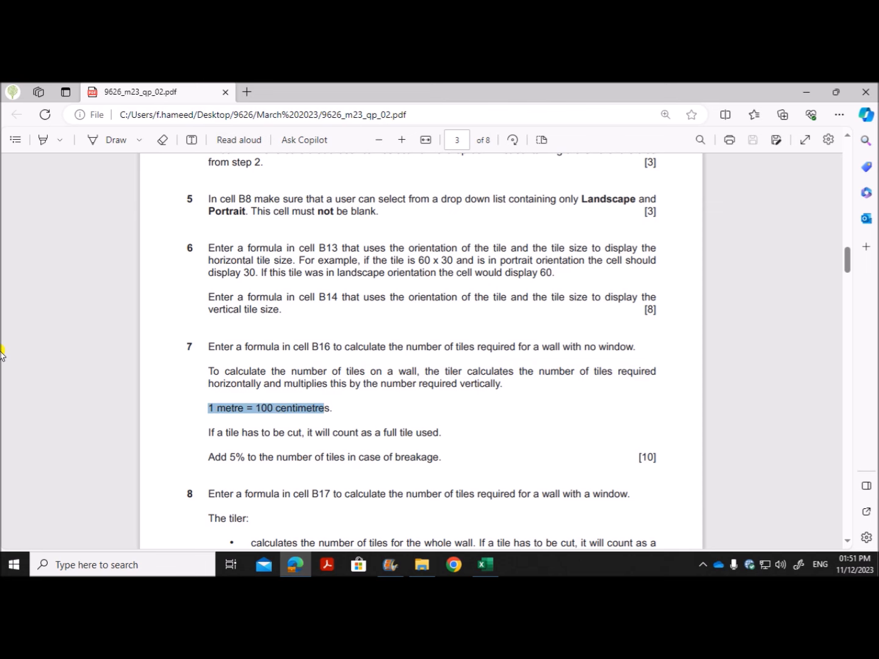
{"action": "scroll", "coordinate": [431, 454], "scroll_direction": "down", "scroll_amount": 2}
{"action": "scroll", "coordinate": [427, 452], "scroll_direction": "down", "scroll_amount": 2}
{"action": "left_click_drag", "start_coordinate": [233, 243], "coordinate": [443, 244]}
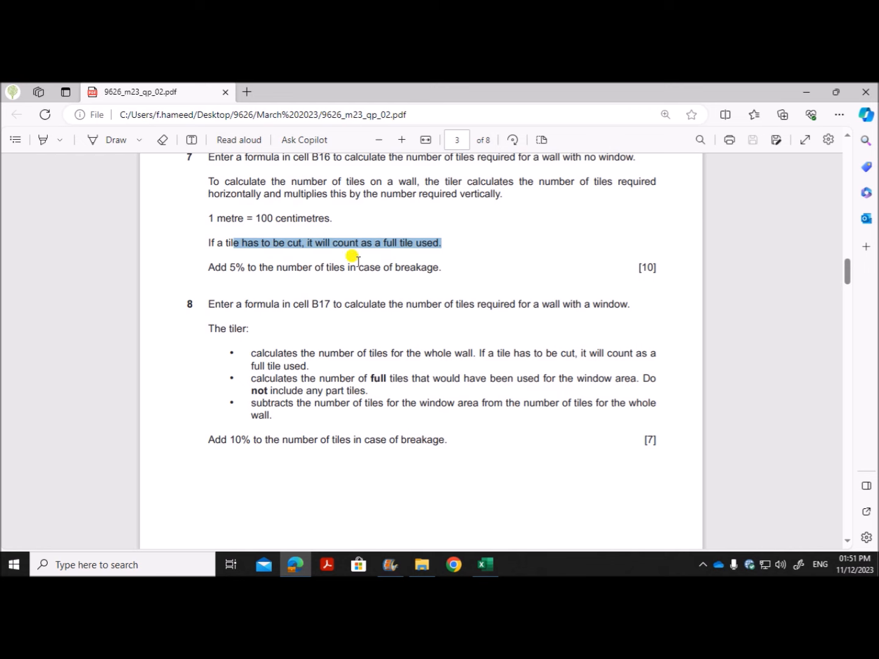
{"action": "left_click_drag", "start_coordinate": [245, 267], "coordinate": [330, 275]}
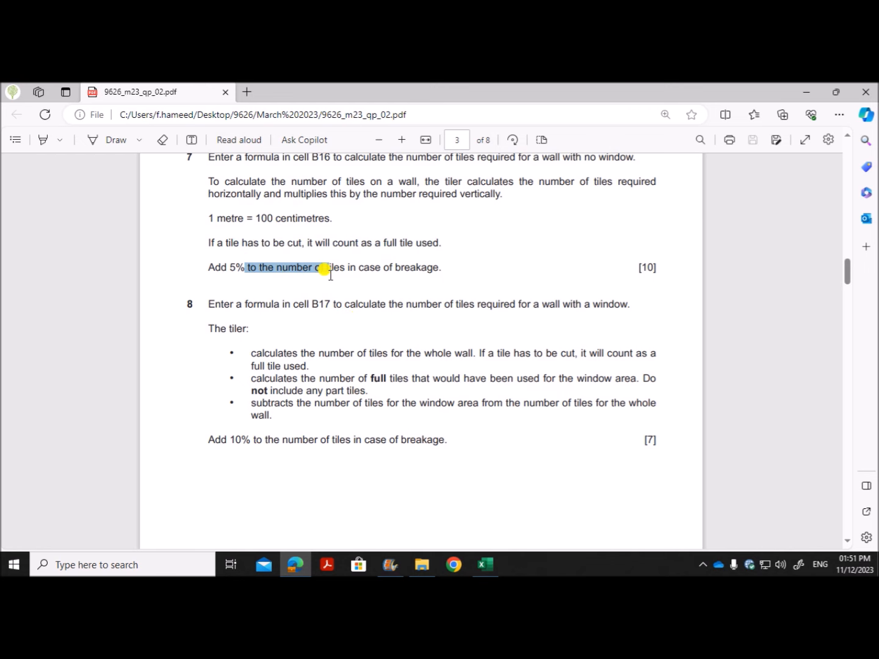
Reread question 7 in the exam paper and switch to the tile sheet in Excel
{"action": "scroll", "coordinate": [305, 330], "scroll_direction": "up", "scroll_amount": 2}
{"action": "left_click", "coordinate": [347, 363]}
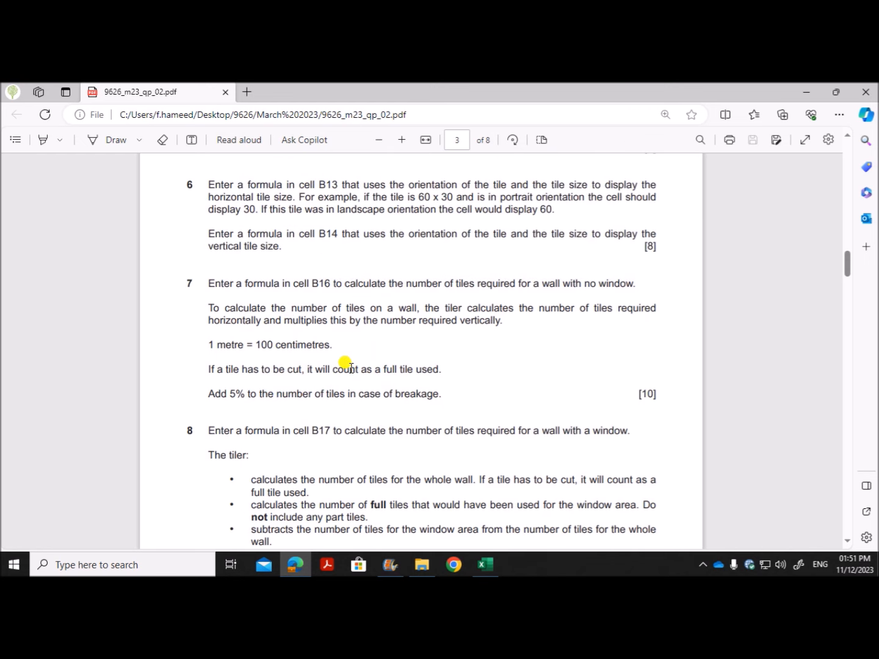
{"action": "left_click", "coordinate": [484, 564]}
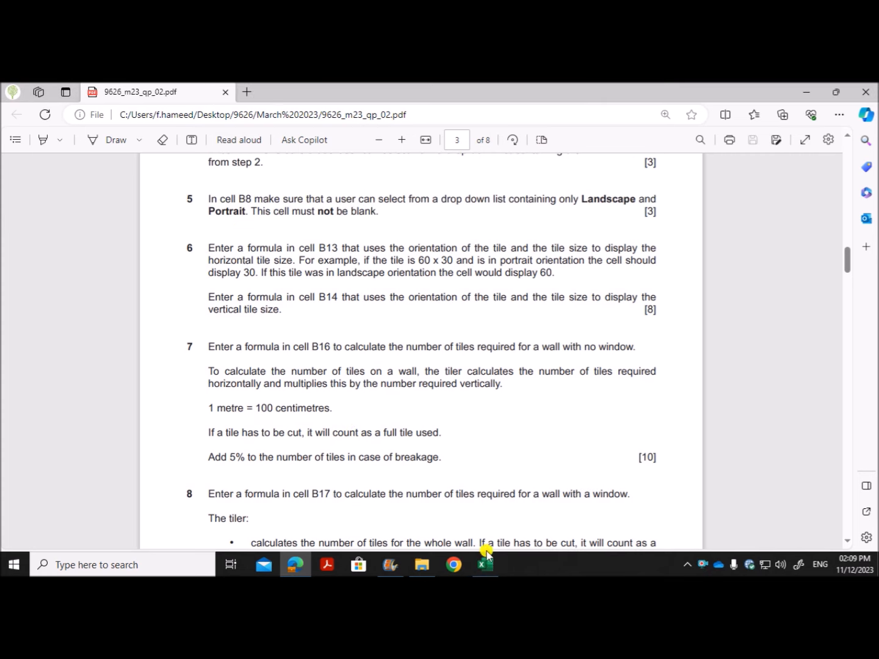
{"action": "left_click", "coordinate": [486, 557]}
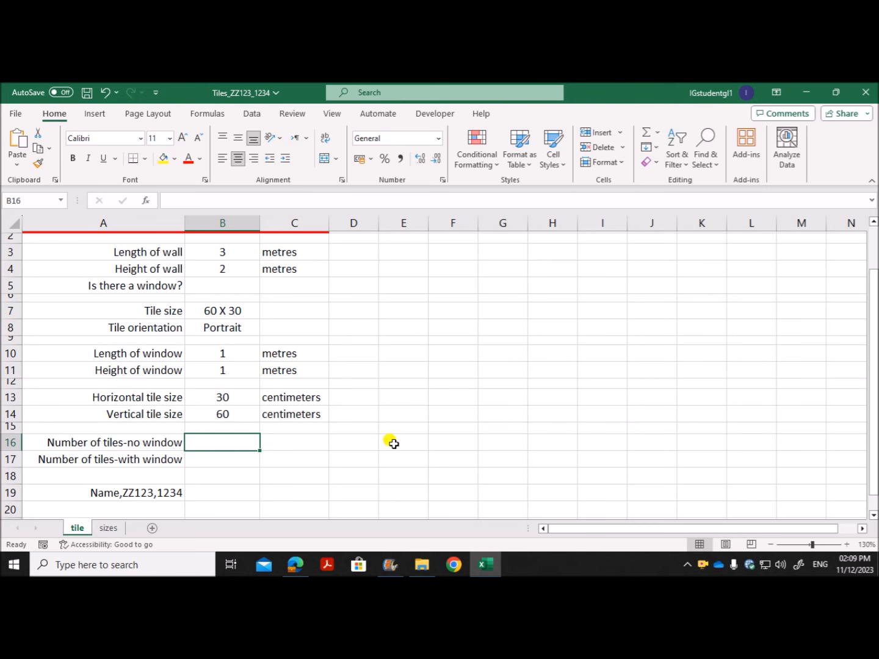
{"action": "scroll", "coordinate": [391, 440], "scroll_direction": "up", "scroll_amount": 1}
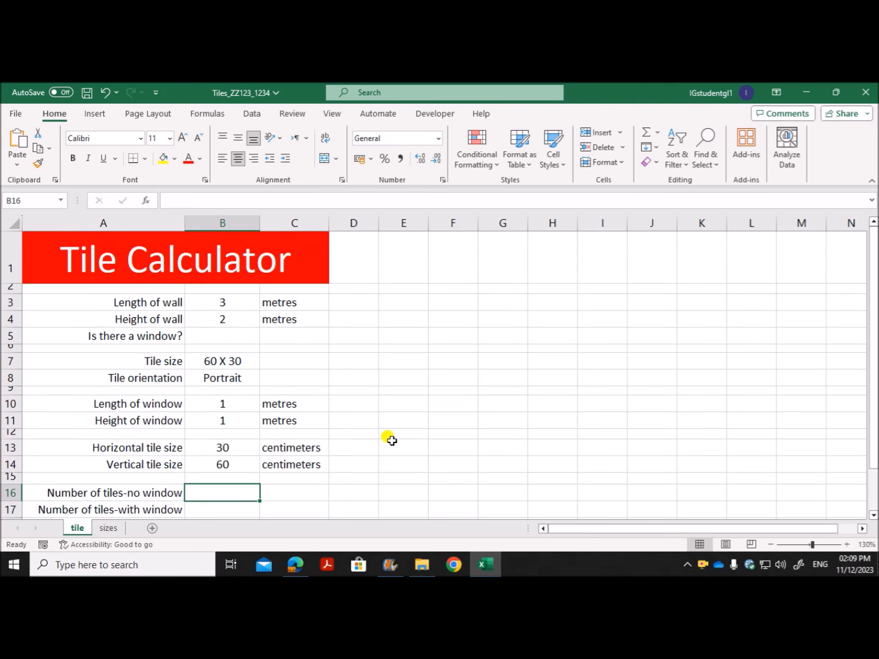
Compare the wall length and height in B3 and B4 with the horizontal and vertical tile sizes in B13 and B14
{"action": "left_click", "coordinate": [232, 305]}
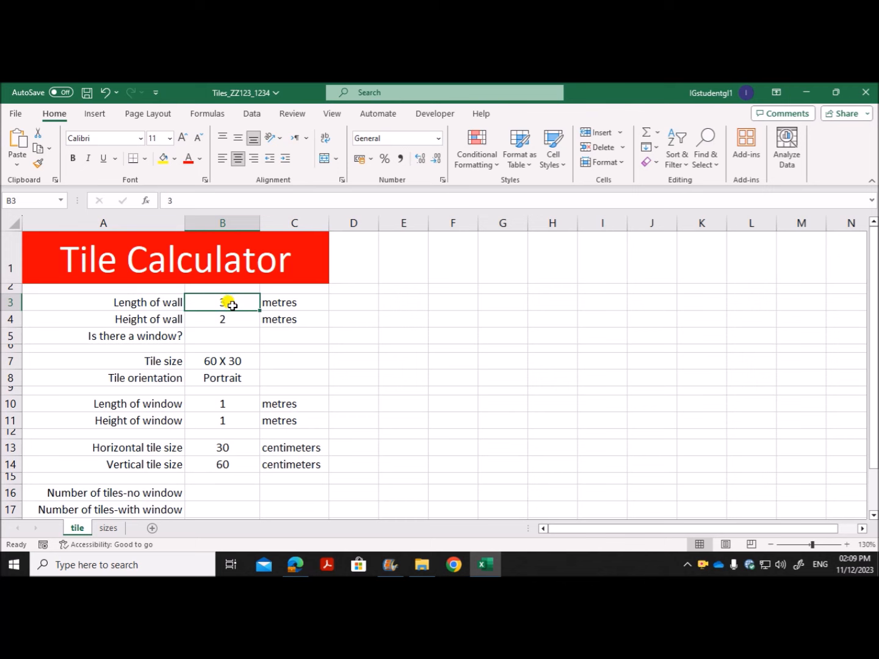
{"action": "left_click", "coordinate": [226, 448]}
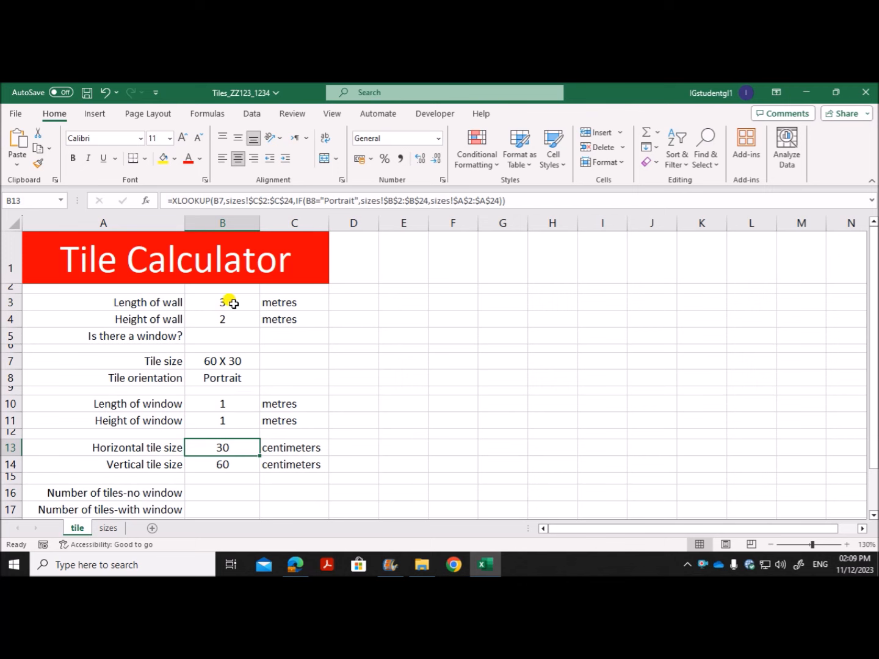
{"action": "left_click", "coordinate": [514, 446]}
{"action": "left_click", "coordinate": [231, 493]}
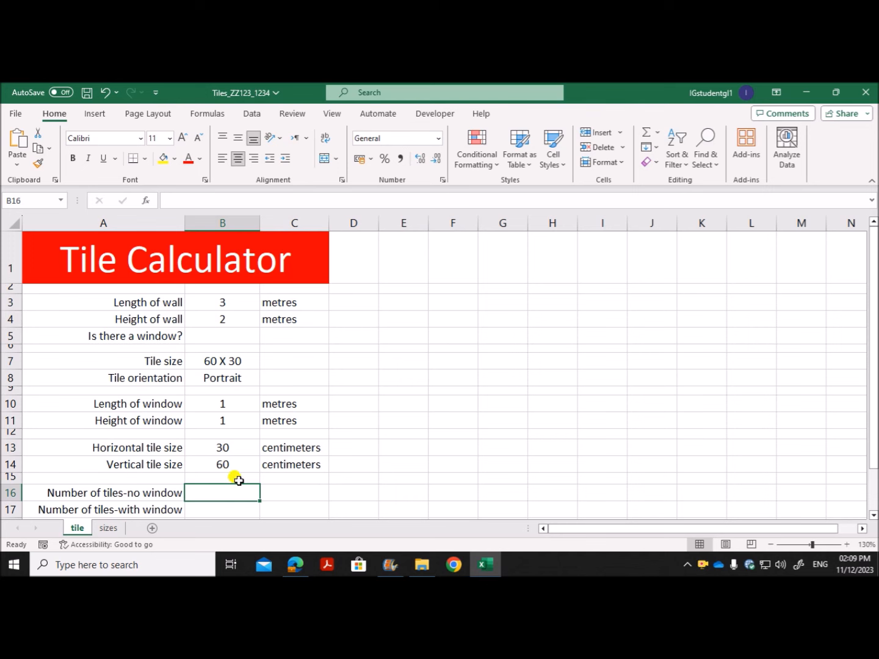
{"action": "left_click", "coordinate": [234, 304]}
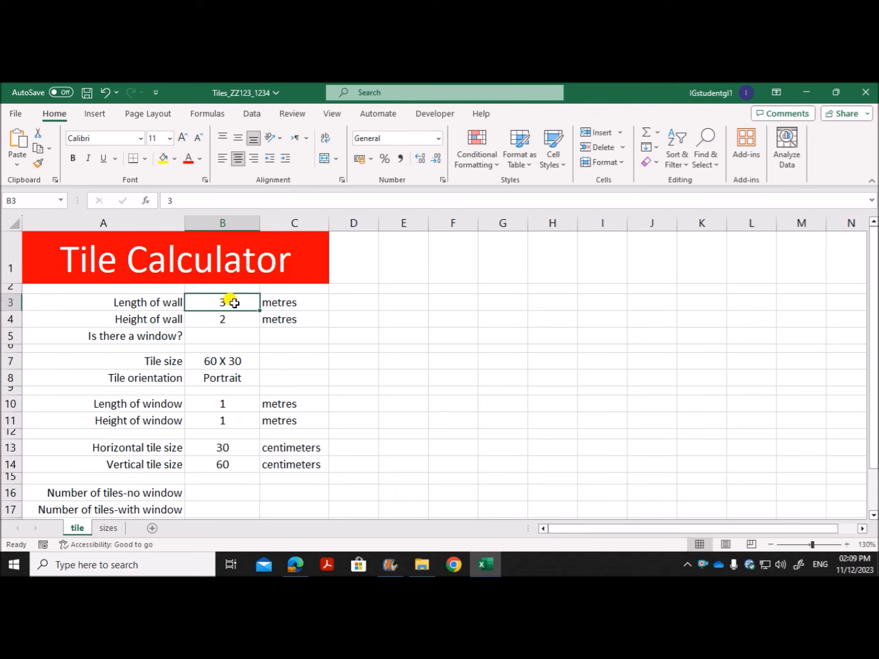
{"action": "left_click", "coordinate": [227, 449]}
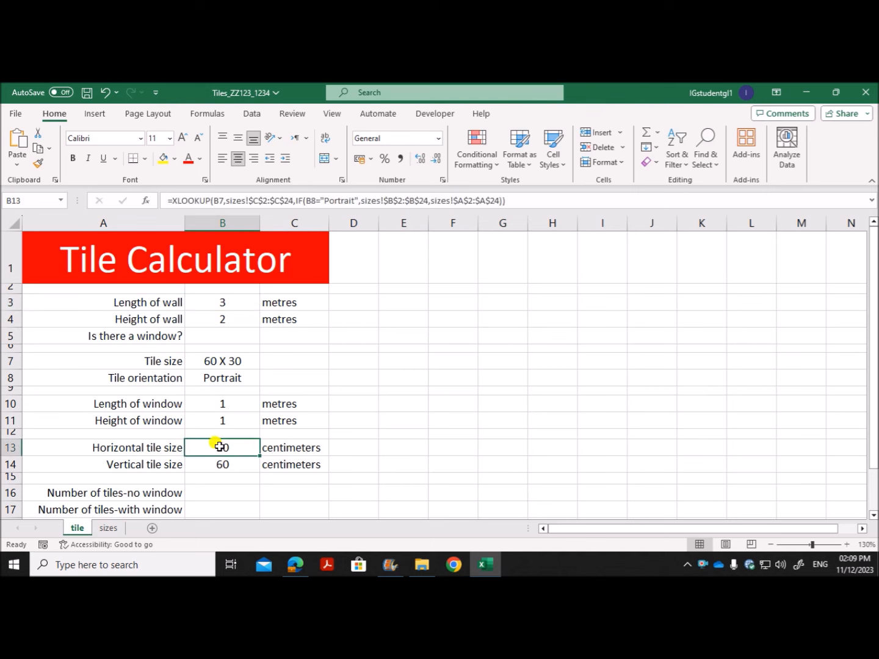
{"action": "left_click", "coordinate": [231, 320]}
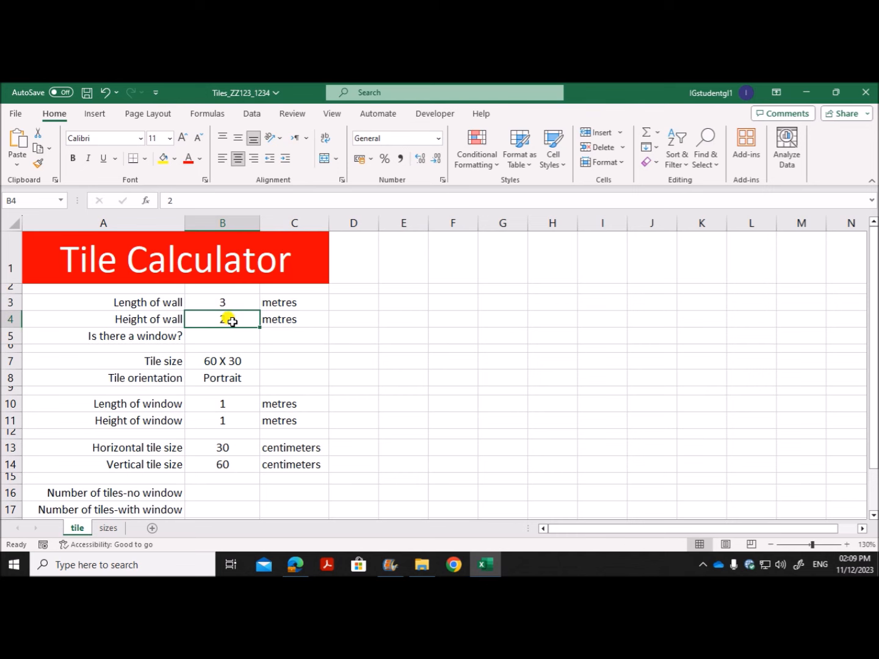
{"action": "left_click", "coordinate": [212, 464]}
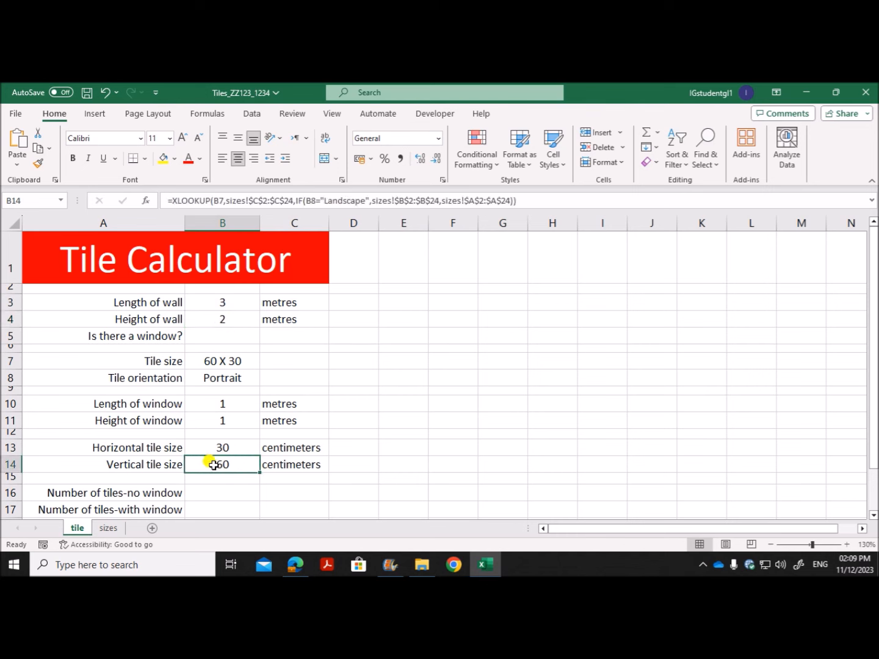
{"action": "left_click_drag", "start_coordinate": [221, 299], "coordinate": [225, 319]}
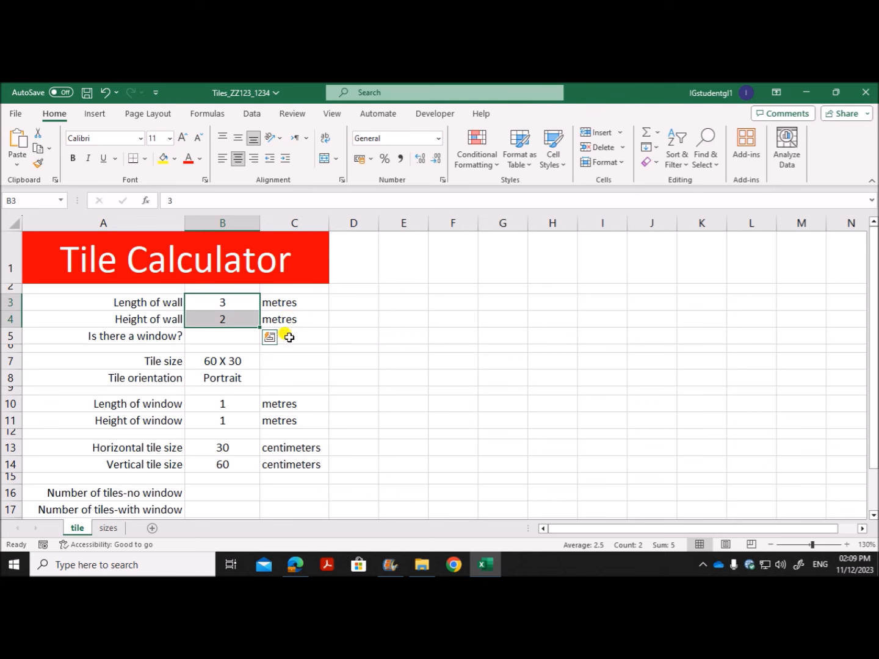
{"action": "left_click", "coordinate": [212, 477]}
Enter =B3*100/B13 in B16 to convert the wall length to centimetres and divide it by the horizontal tile size
{"action": "left_click", "coordinate": [224, 493]}
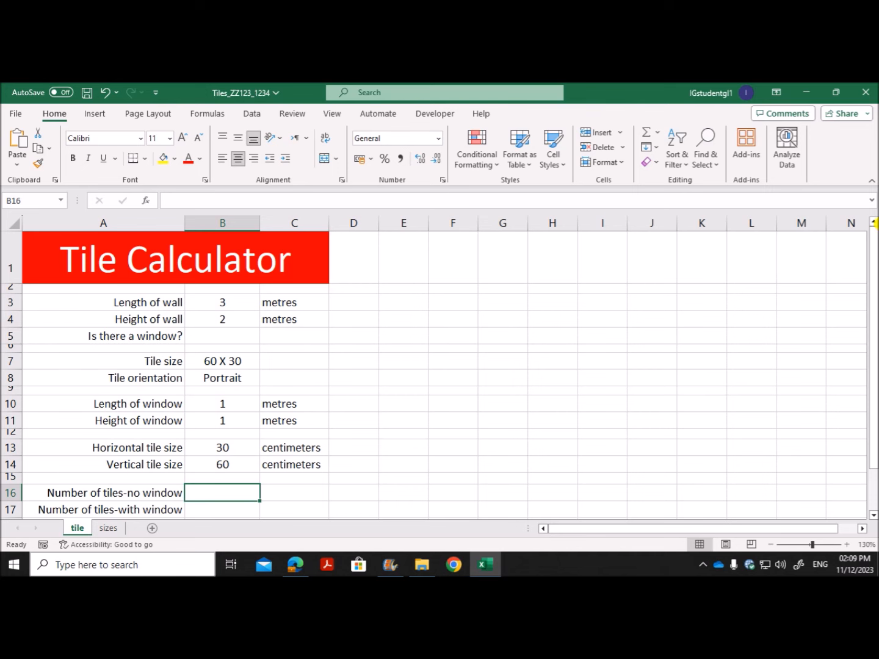
{"action": "type", "text": "="}
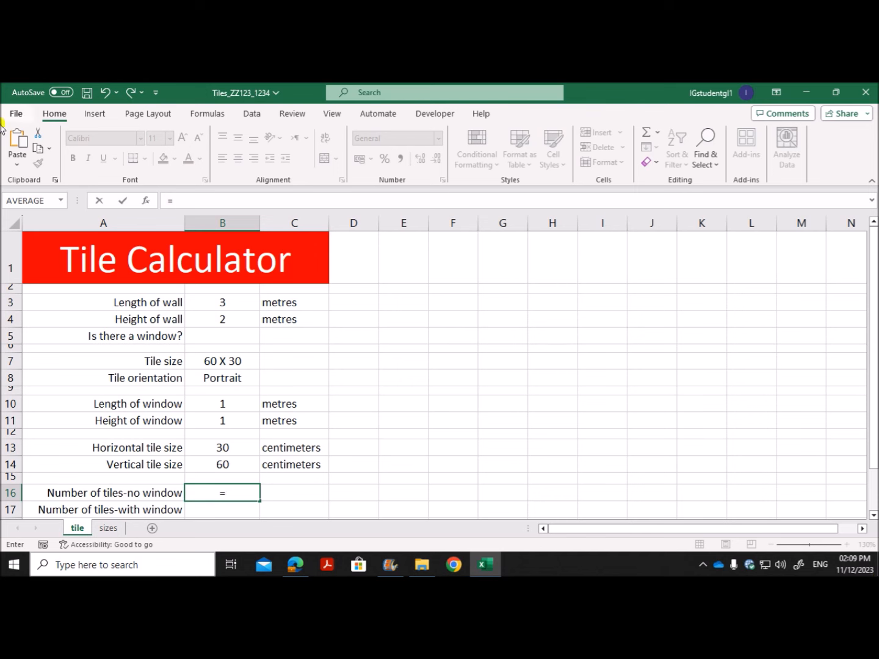
{"action": "left_click", "coordinate": [204, 302]}
{"action": "type", "text": "*"}
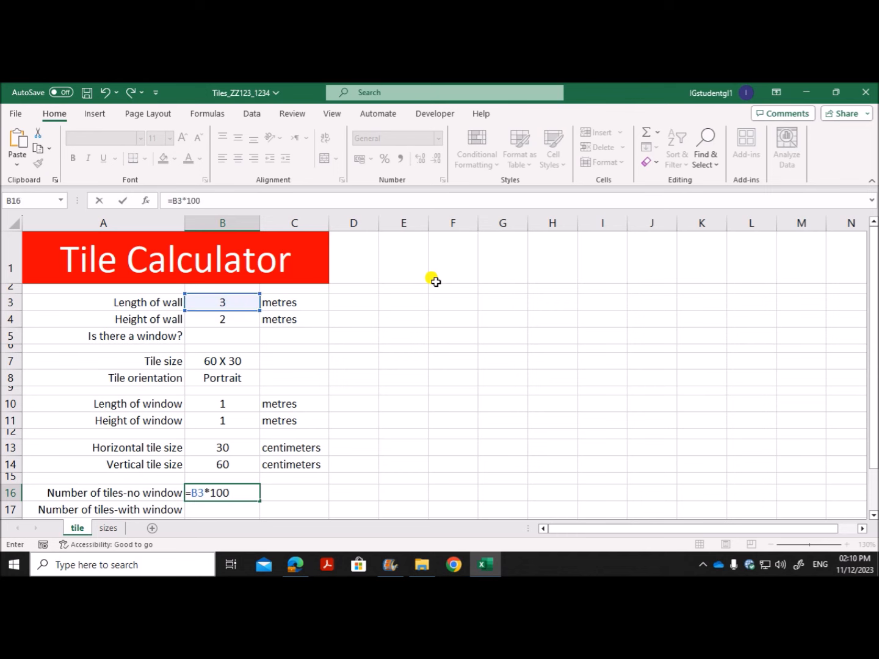
{"action": "type", "text": "100/"}
{"action": "left_click", "coordinate": [213, 448]}
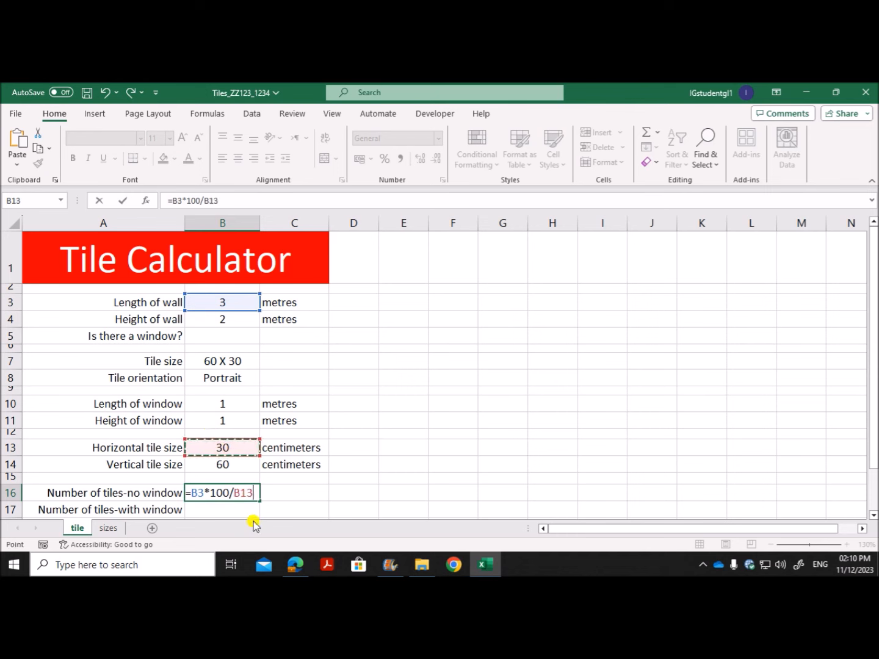
{"action": "left_click_drag", "start_coordinate": [193, 494], "coordinate": [259, 492]}
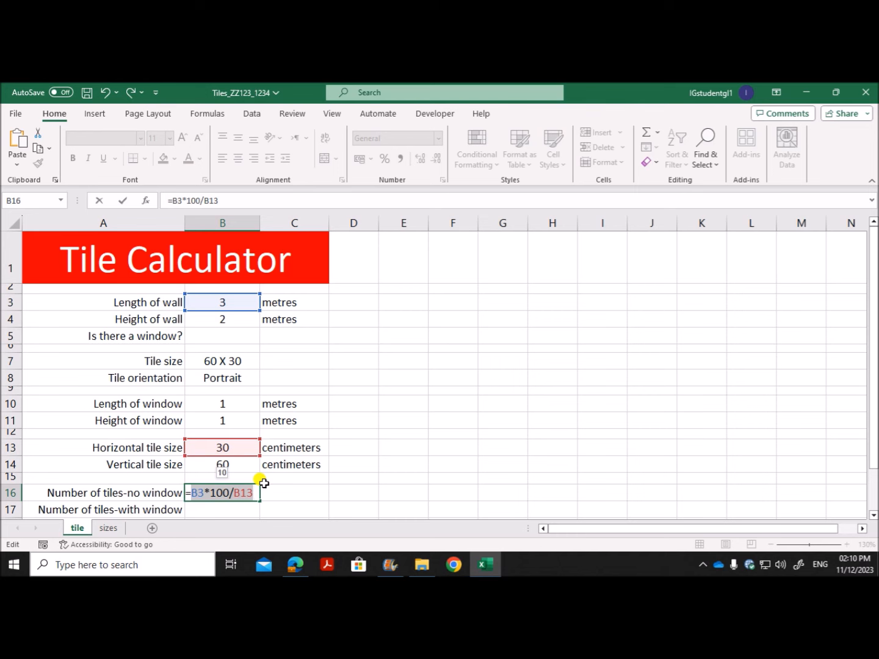
{"action": "key", "text": "Return"}
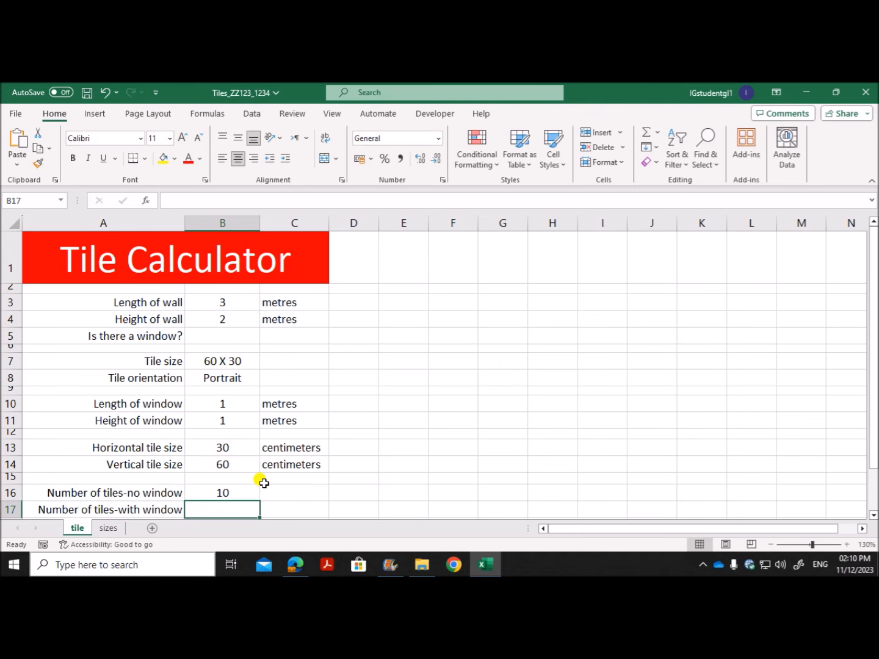
Wrap B16's calculation in ROUNDUP with 0 digits, giving =ROUNDUP(B3*100/B13,0)
{"action": "double_click", "coordinate": [224, 491]}
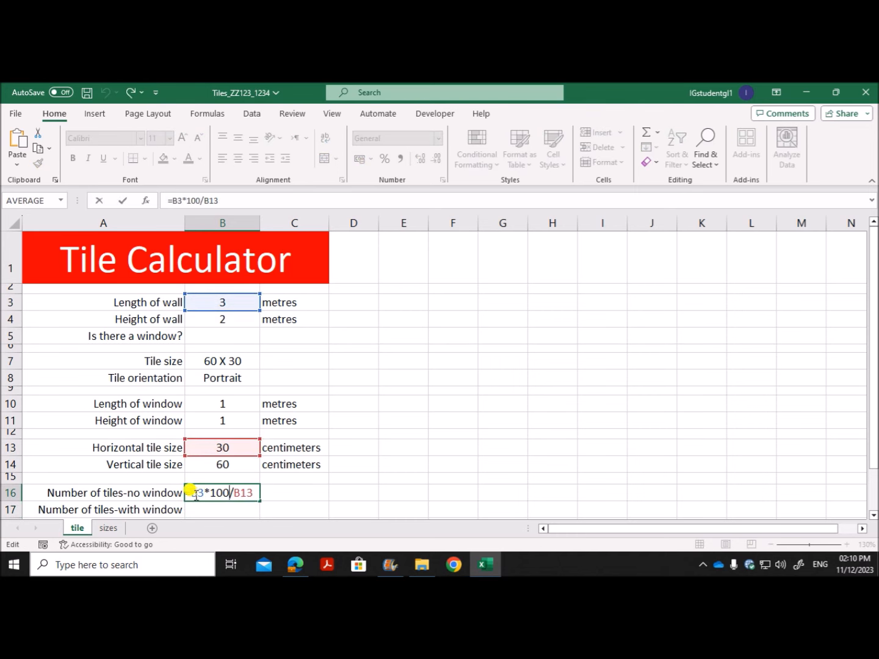
{"action": "left_click_drag", "start_coordinate": [193, 493], "coordinate": [249, 495]}
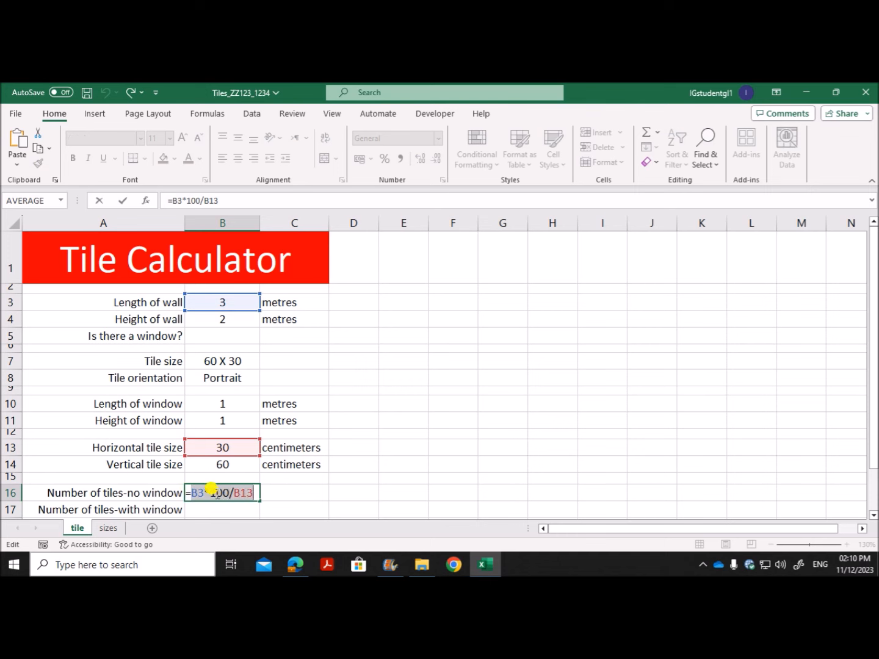
{"action": "left_click", "coordinate": [187, 492]}
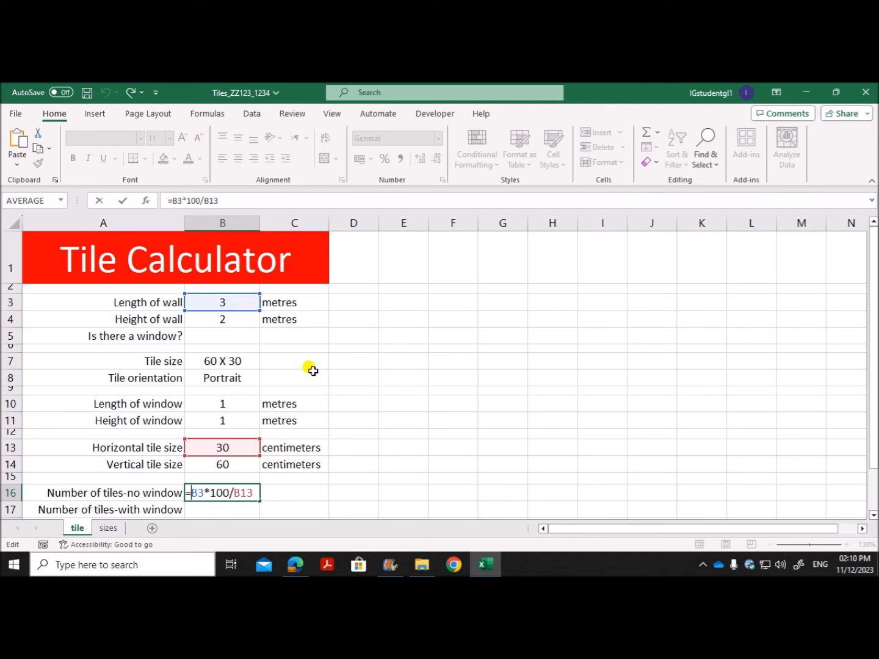
{"action": "type", "text": "ROUNDUP(B3*100/B13"}
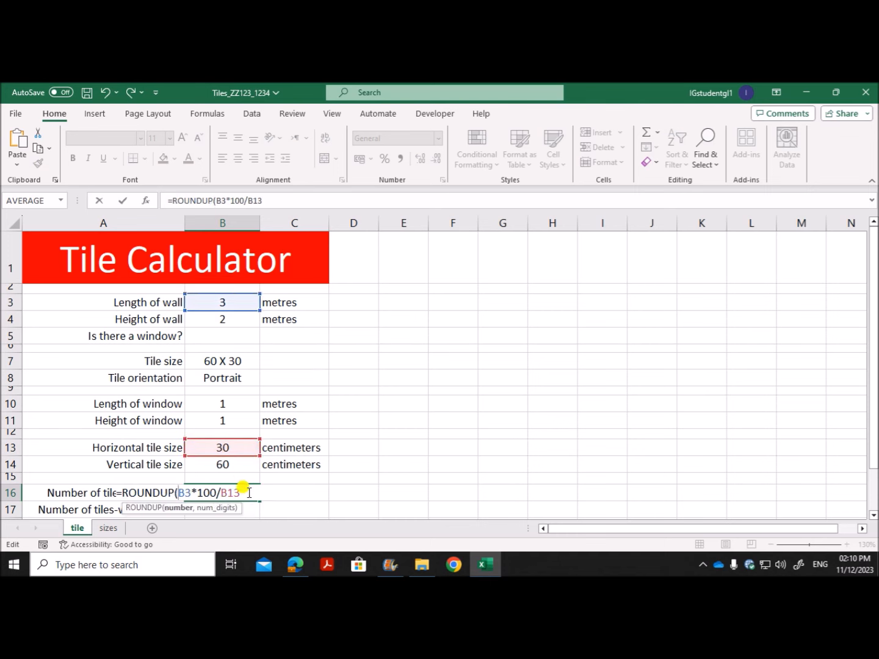
{"action": "type", "text": ","}
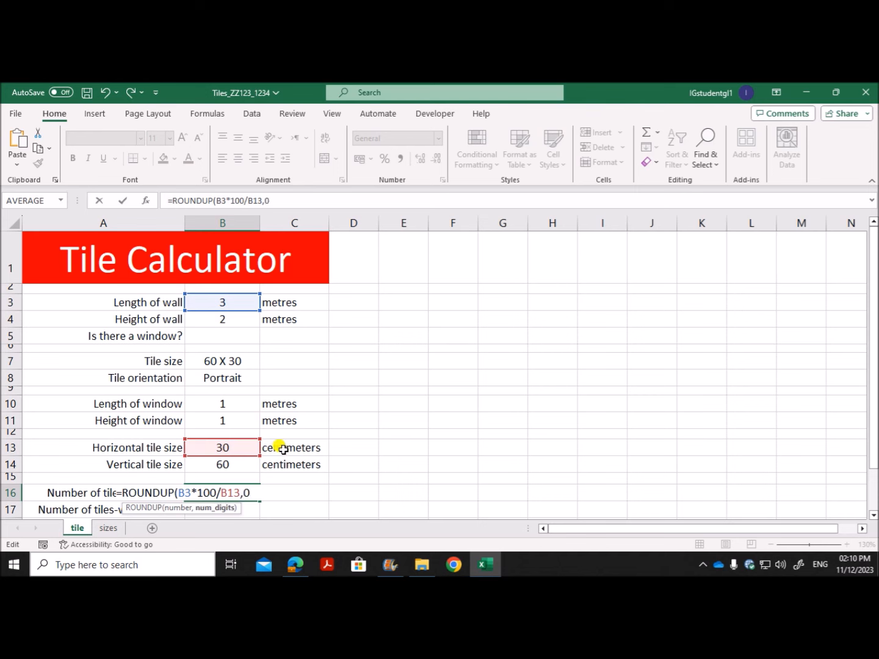
{"action": "type", "text": "0)"}
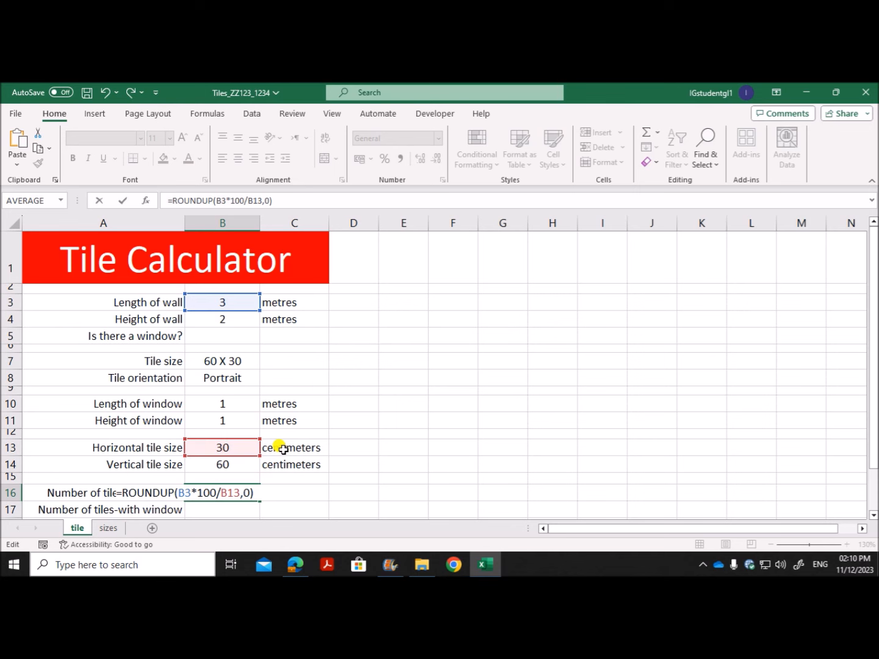
{"action": "key", "text": "Return"}
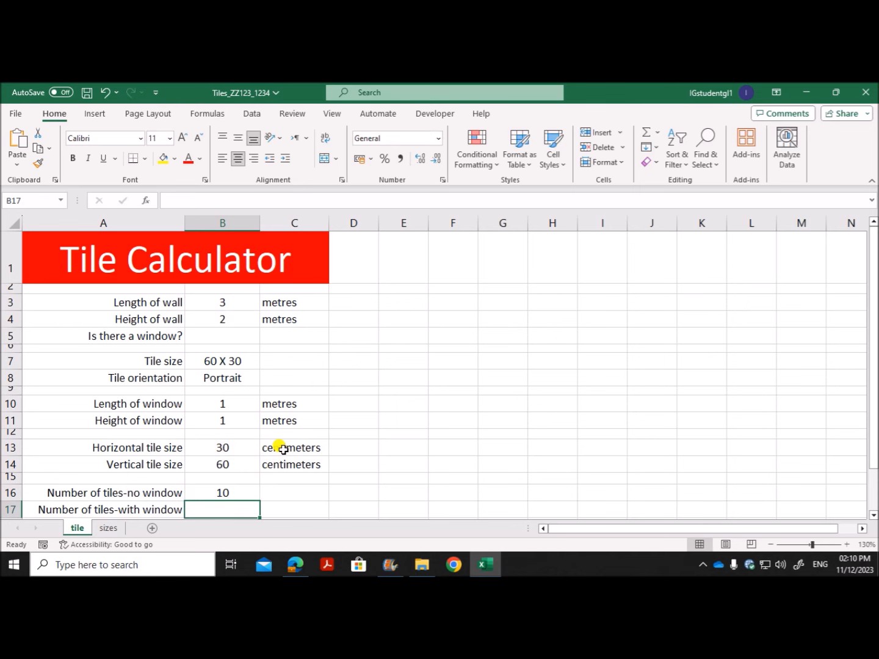
Multiply B16's formula by a pasted copy of its own ROUNDUP(B3*100/B13,0) expression and enter it
{"action": "double_click", "coordinate": [247, 493]}
{"action": "scroll", "coordinate": [290, 454], "scroll_direction": "down", "scroll_amount": 2}
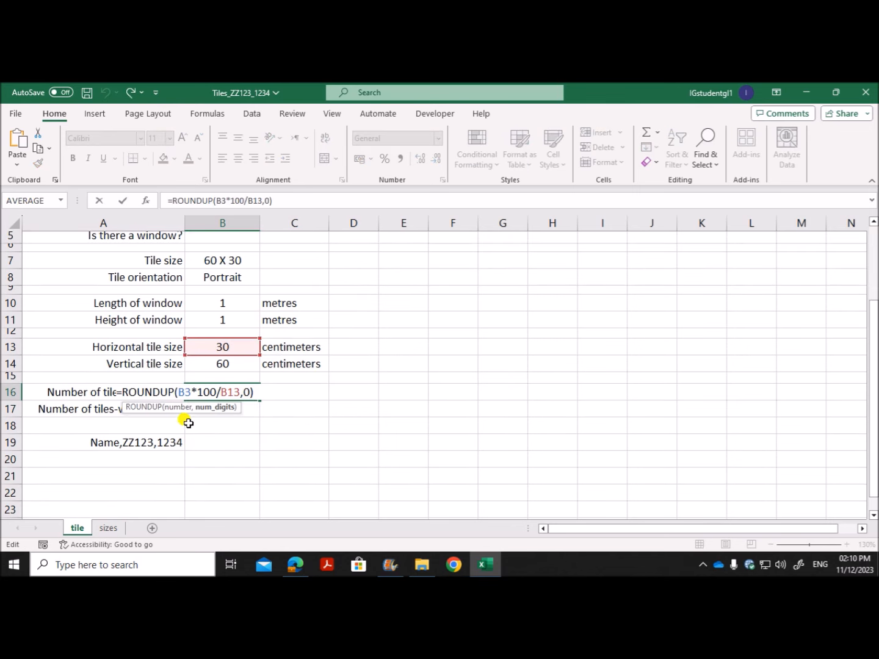
{"action": "left_click_drag", "start_coordinate": [120, 390], "coordinate": [255, 391]}
{"action": "key", "text": "ctrl+c"}
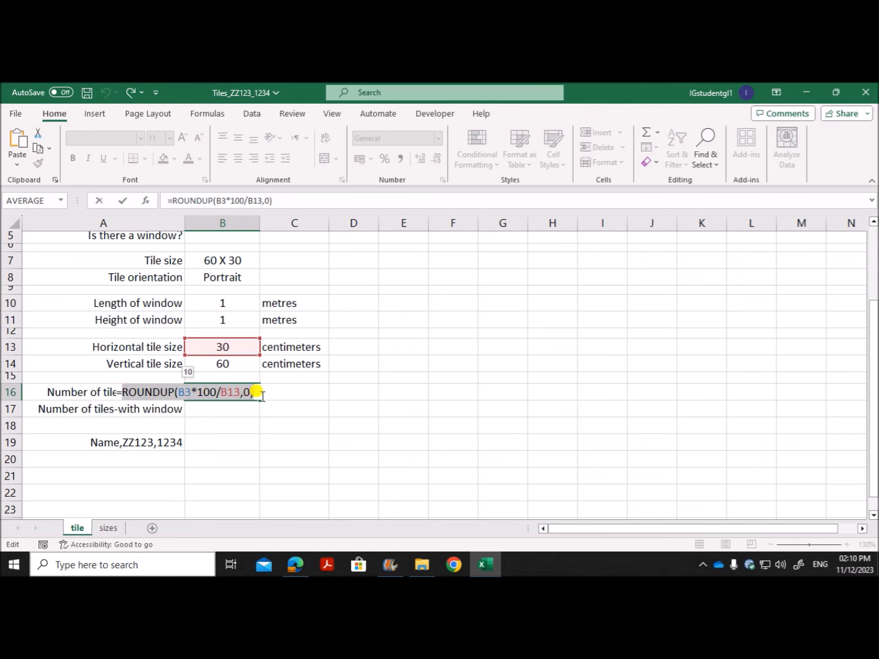
{"action": "left_click", "coordinate": [259, 393]}
{"action": "type", "text": "*"}
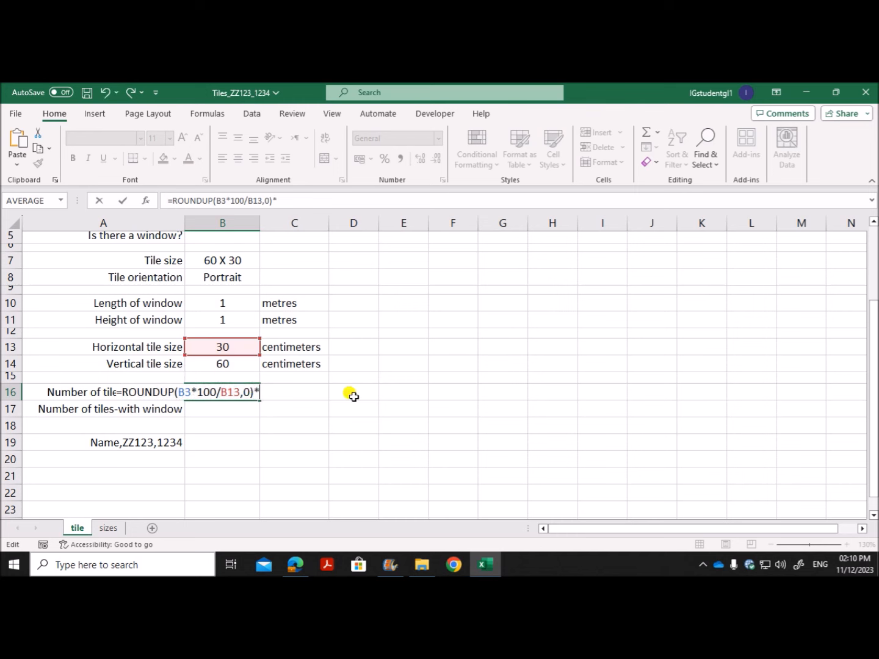
{"action": "left_click_drag", "start_coordinate": [124, 392], "coordinate": [248, 390]}
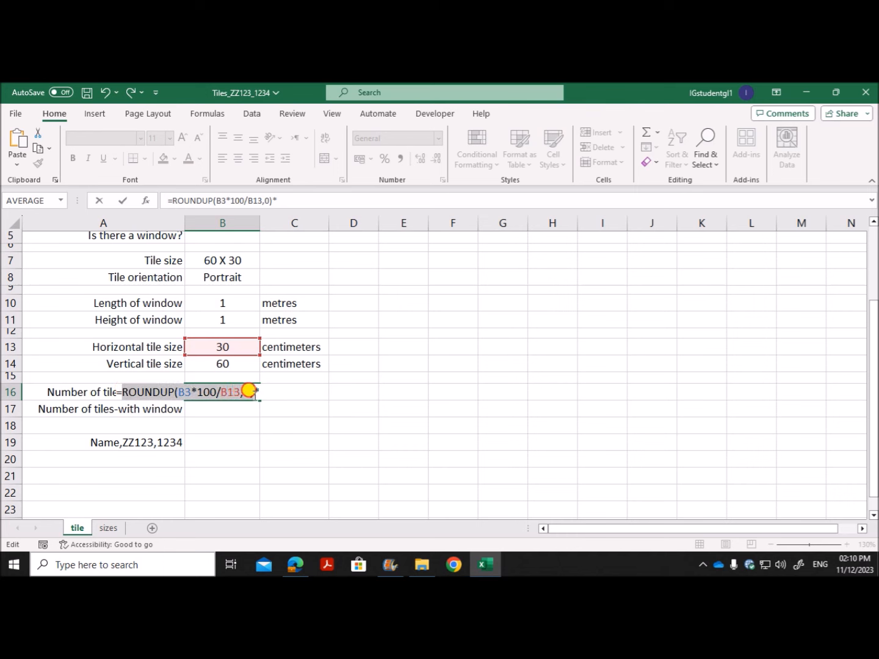
{"action": "left_click", "coordinate": [264, 391]}
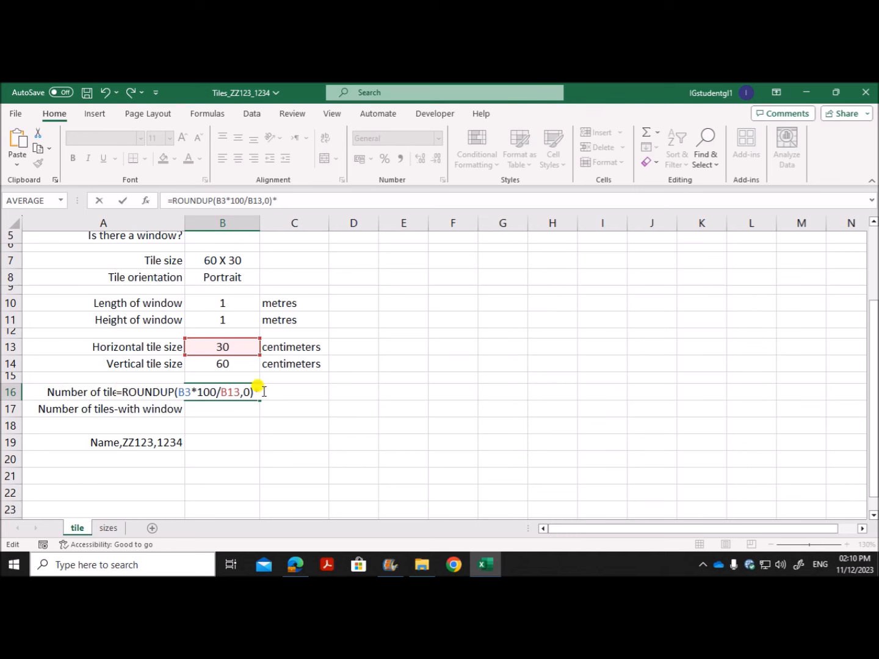
{"action": "type", "text": "*"}
{"action": "key", "text": "ctrl+v"}
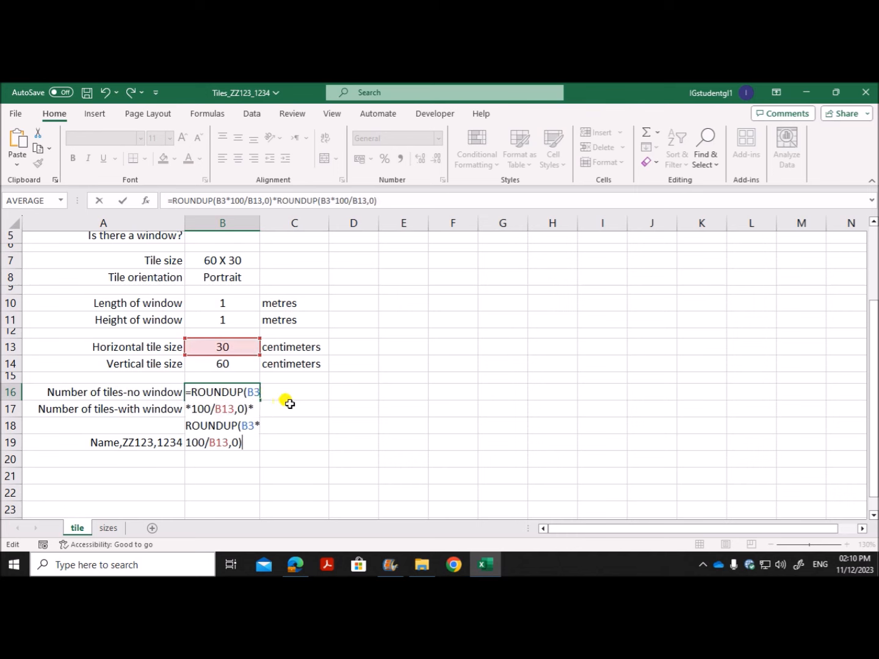
{"action": "key", "text": "Return"}
Change the second ROUNDUP in B16 to use B4 and B14, giving =ROUNDUP(B3*100/B13,0)*ROUNDUP(B4*100/B14,0), and enter it
{"action": "double_click", "coordinate": [241, 393]}
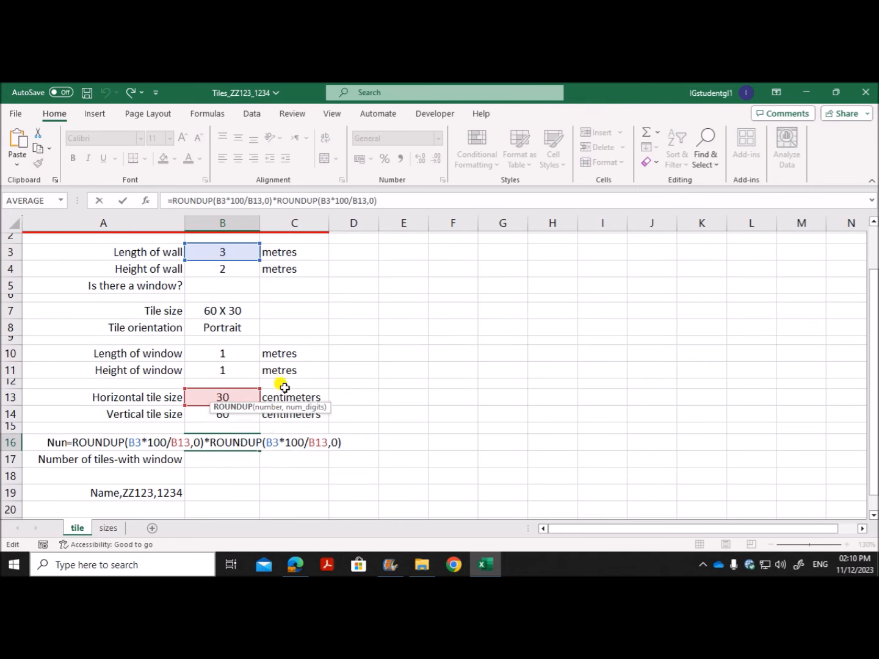
{"action": "scroll", "coordinate": [279, 412], "scroll_direction": "up", "scroll_amount": 1}
{"action": "scroll", "coordinate": [267, 430], "scroll_direction": "up", "scroll_amount": 1}
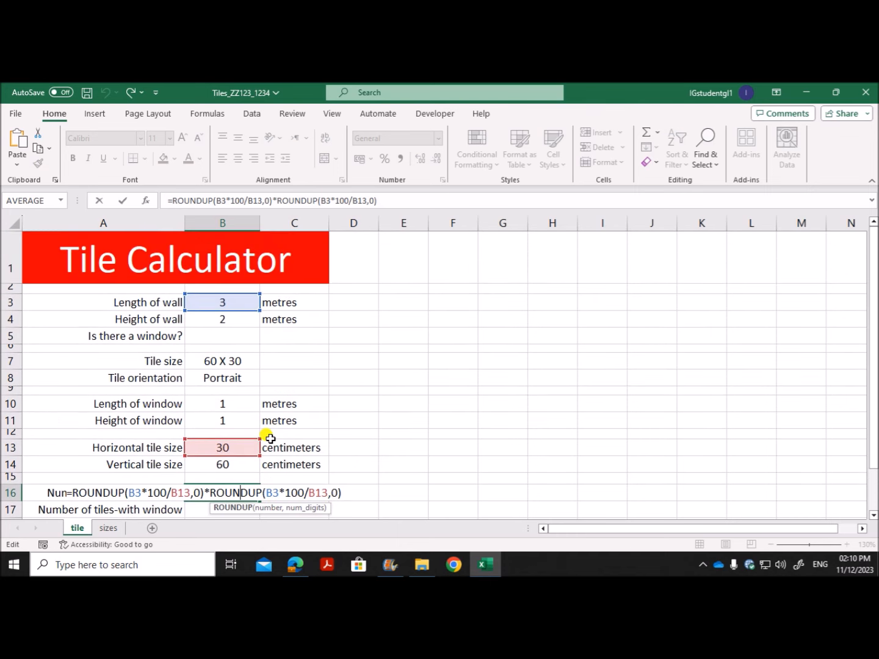
{"action": "double_click", "coordinate": [270, 492]}
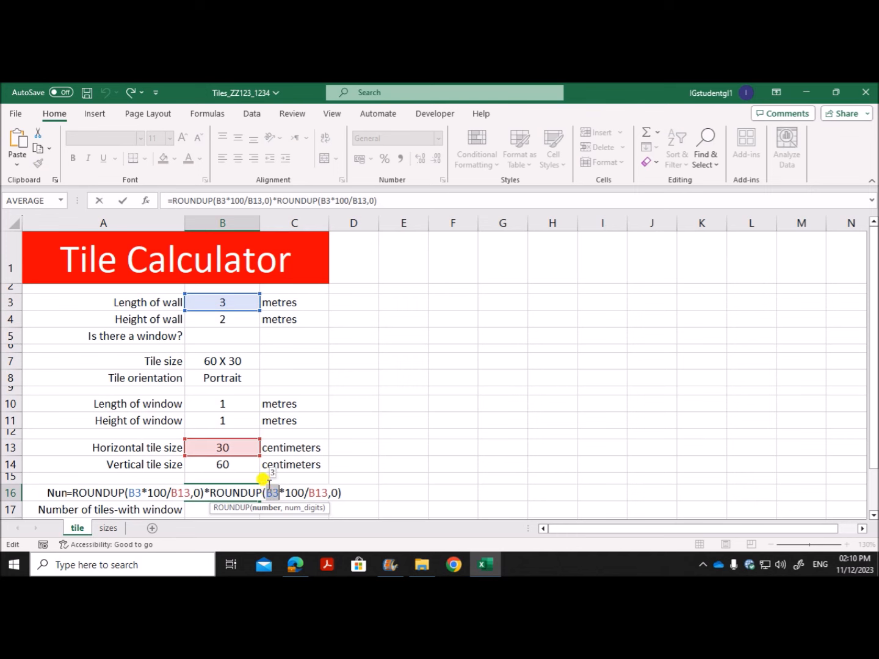
{"action": "left_click", "coordinate": [226, 324]}
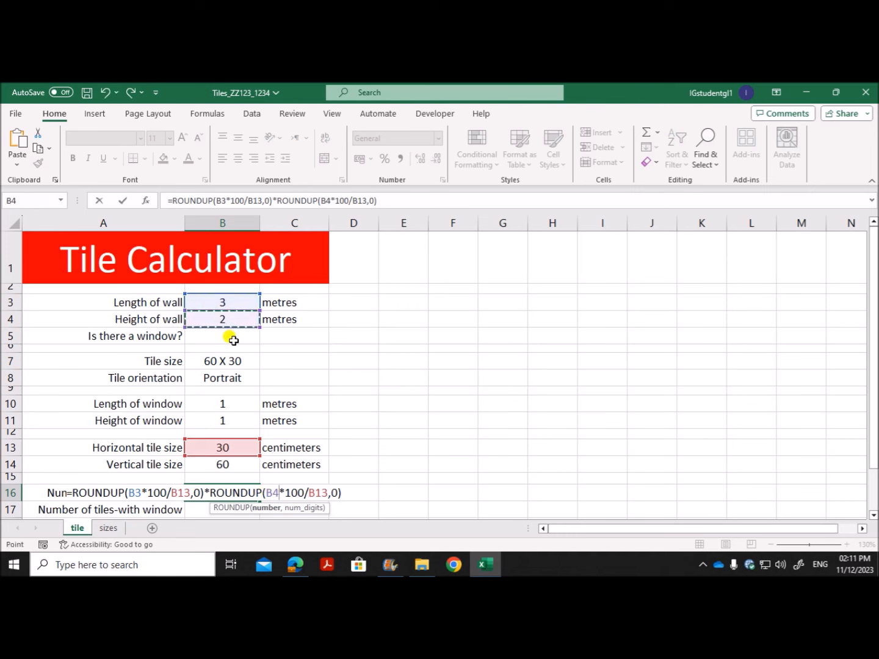
{"action": "double_click", "coordinate": [317, 494]}
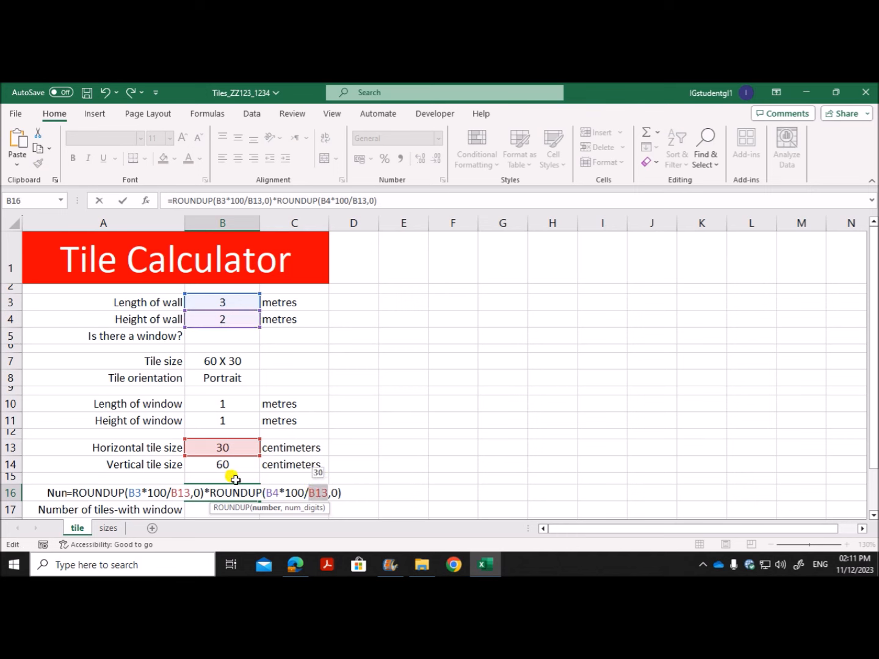
{"action": "left_click", "coordinate": [223, 465]}
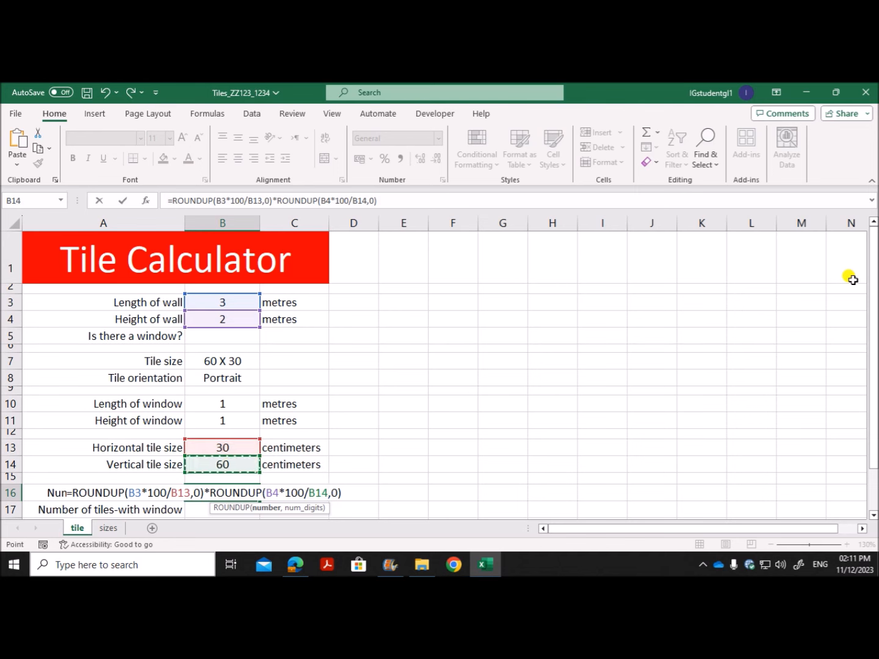
{"action": "key", "text": "Return"}
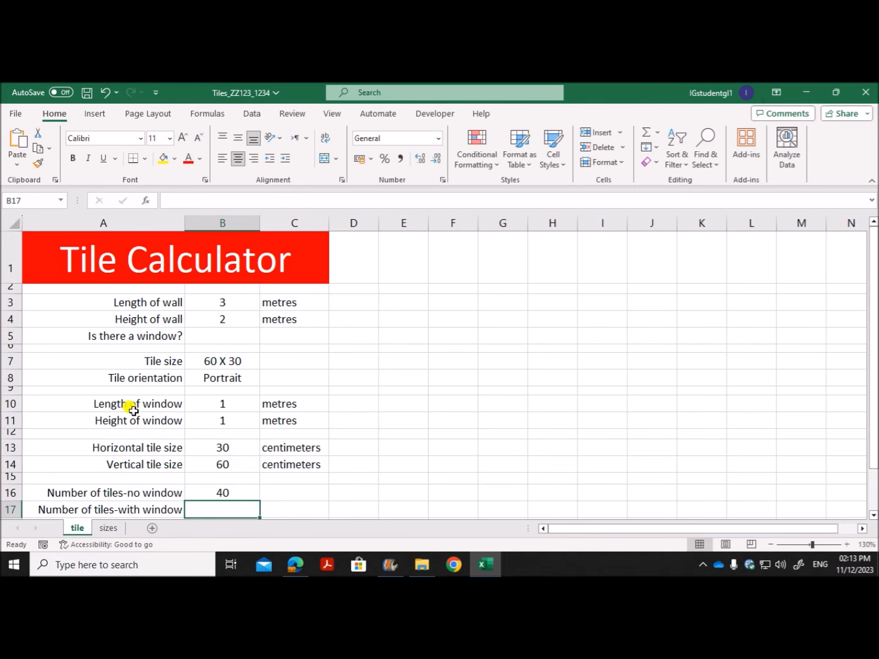
Review the entered formula in B16, and switch to Microsoft Edge to reread the question text
{"action": "double_click", "coordinate": [218, 492]}
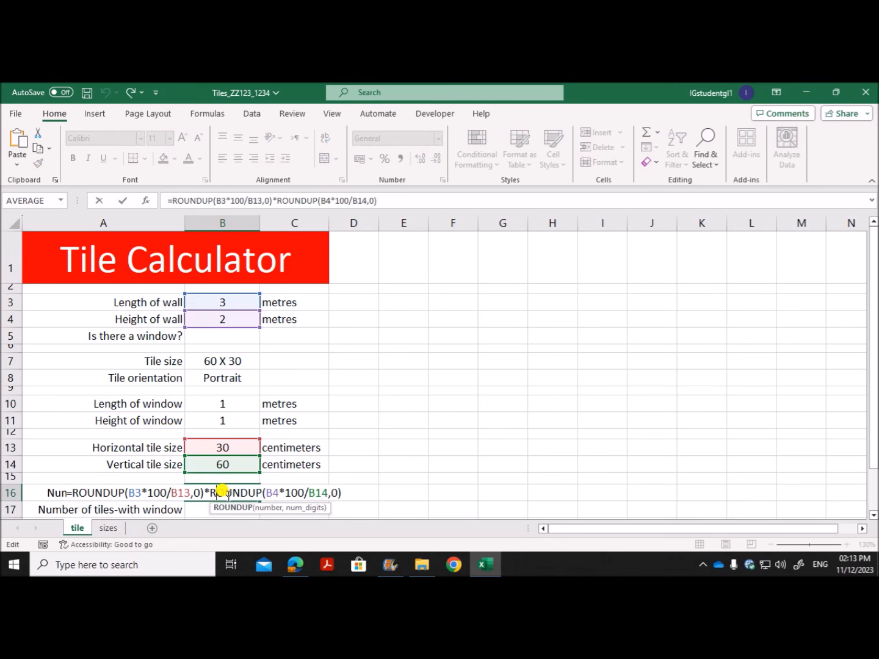
{"action": "scroll", "coordinate": [191, 491], "scroll_direction": "down", "scroll_amount": 1}
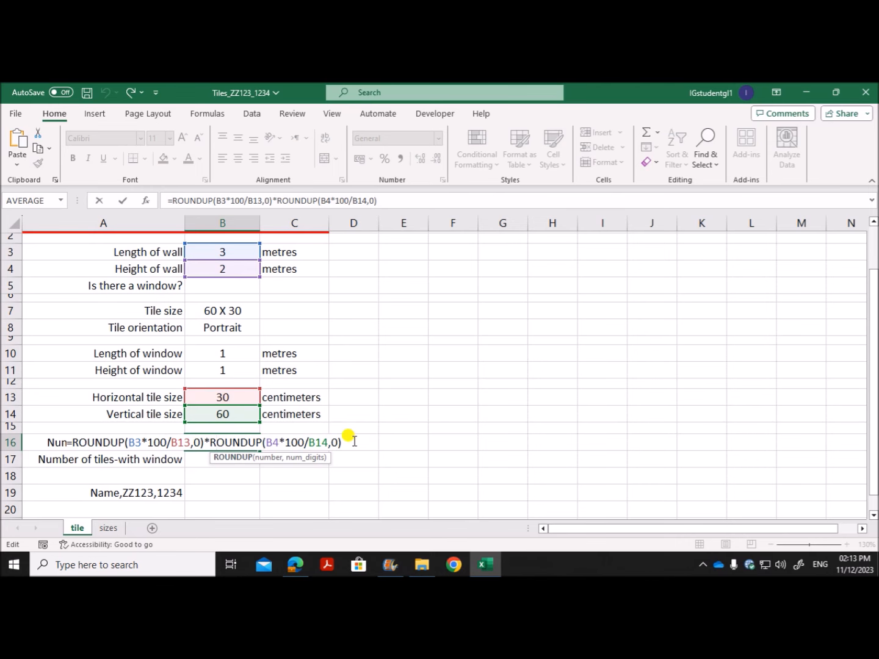
{"action": "key", "text": "Return"}
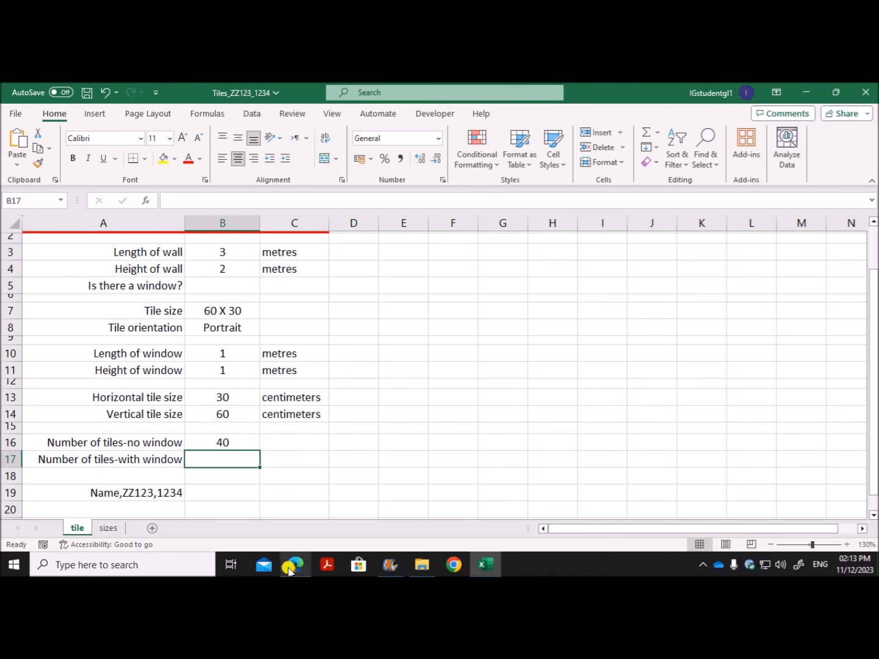
{"action": "left_click", "coordinate": [295, 563]}
{"action": "left_click_drag", "start_coordinate": [219, 457], "coordinate": [442, 459]}
Switch back to Excel and multiply the whole expression in B16 by 1.05
{"action": "left_click", "coordinate": [485, 564]}
{"action": "double_click", "coordinate": [227, 443]}
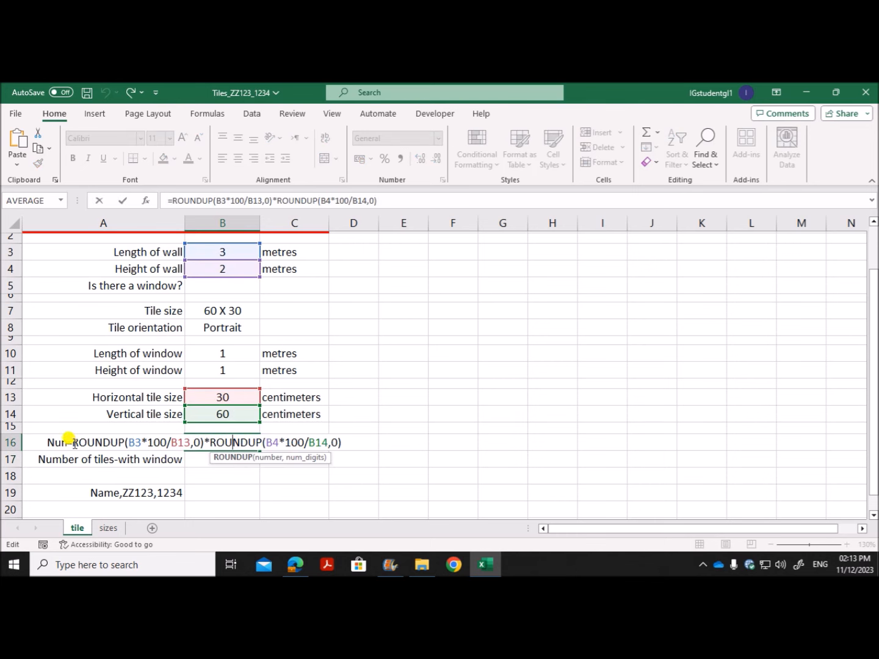
{"action": "left_click_drag", "start_coordinate": [70, 443], "coordinate": [347, 442]}
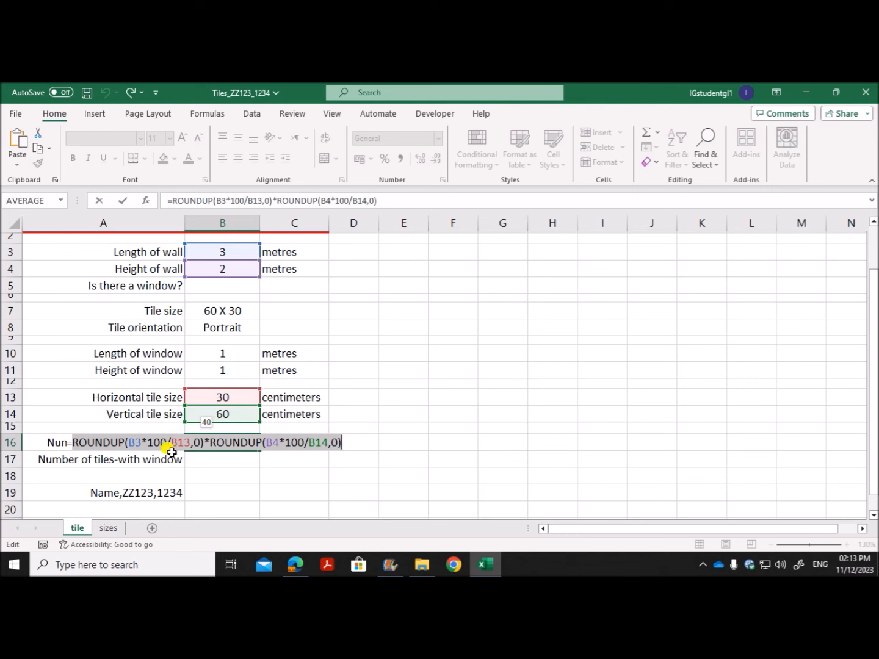
{"action": "left_click", "coordinate": [340, 447]}
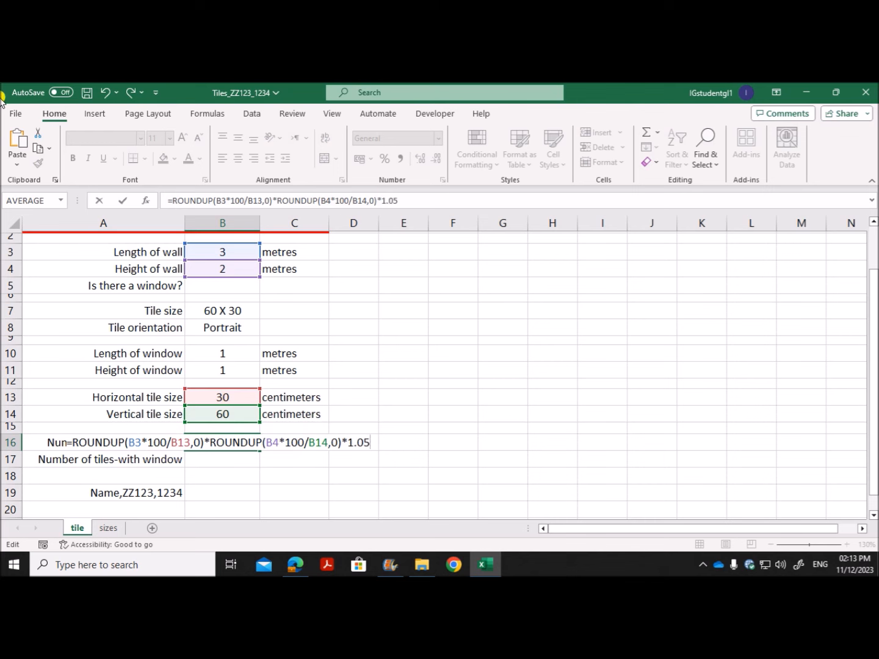
Wrap B16's entire calculation in an outer ROUNDUP, inserting roundup( directly after the equals sign
{"action": "left_click_drag", "start_coordinate": [353, 442], "coordinate": [161, 443]}
{"action": "left_click_drag", "start_coordinate": [353, 439], "coordinate": [367, 446]}
{"action": "type", "text": "round"}
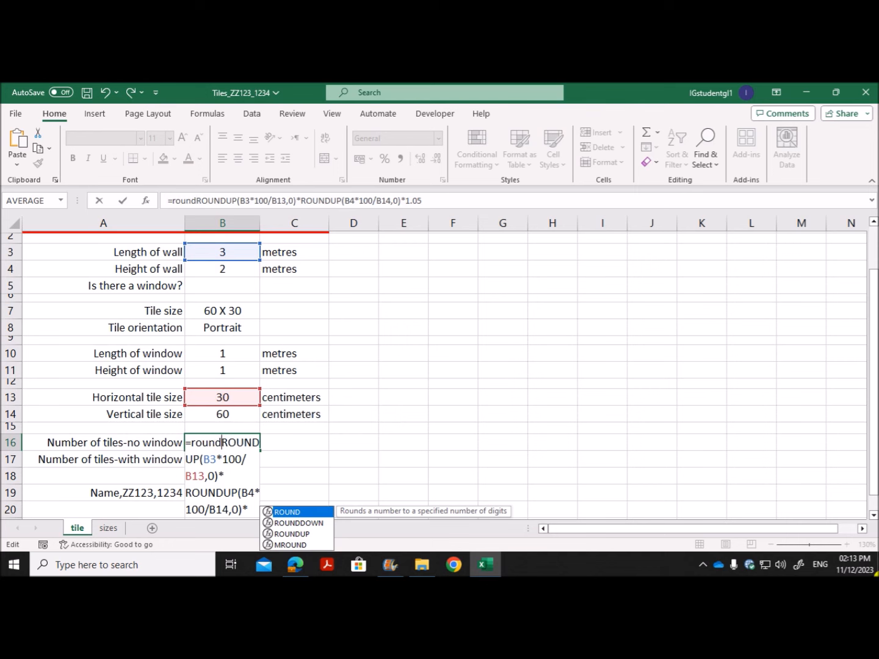
{"action": "type", "text": "("}
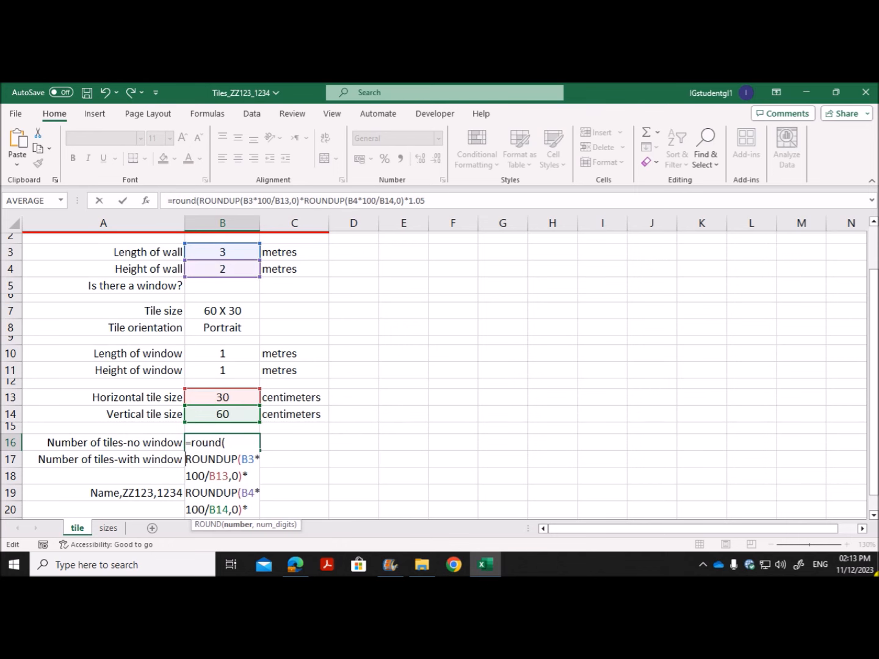
{"action": "key", "text": "BackSpace"}
{"action": "key", "text": "BackSpace"}
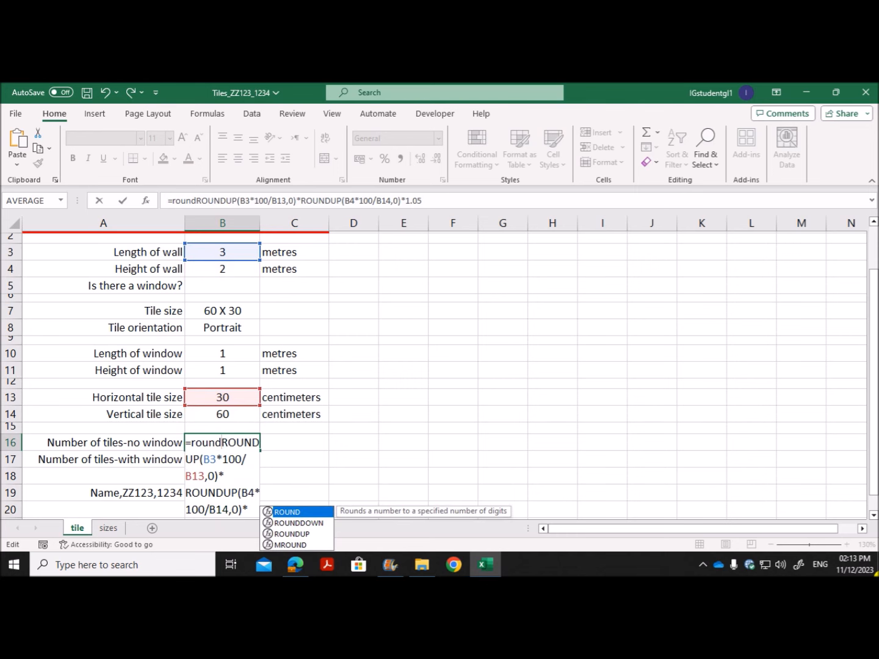
{"action": "type", "text": "dup"}
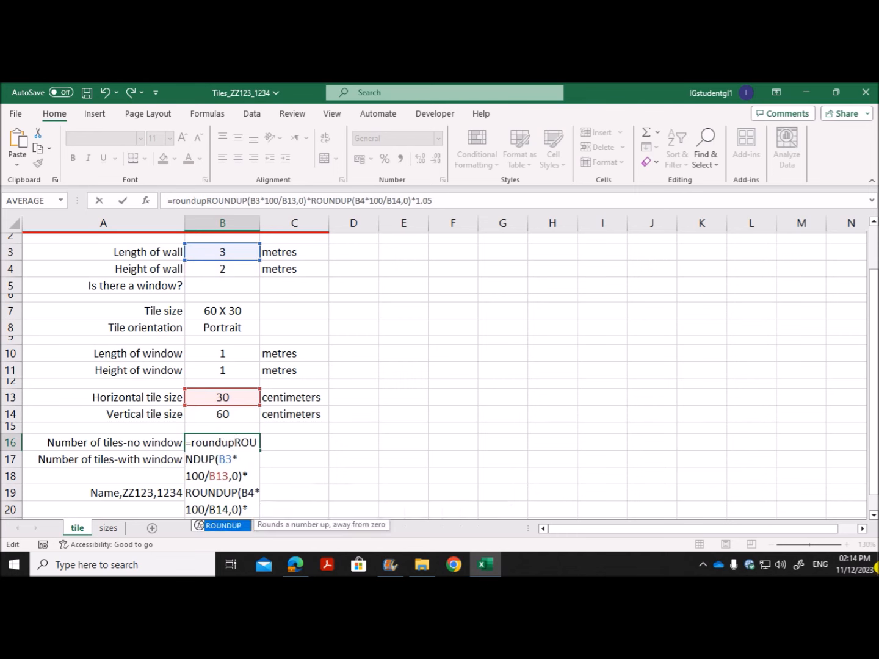
{"action": "type", "text": "("}
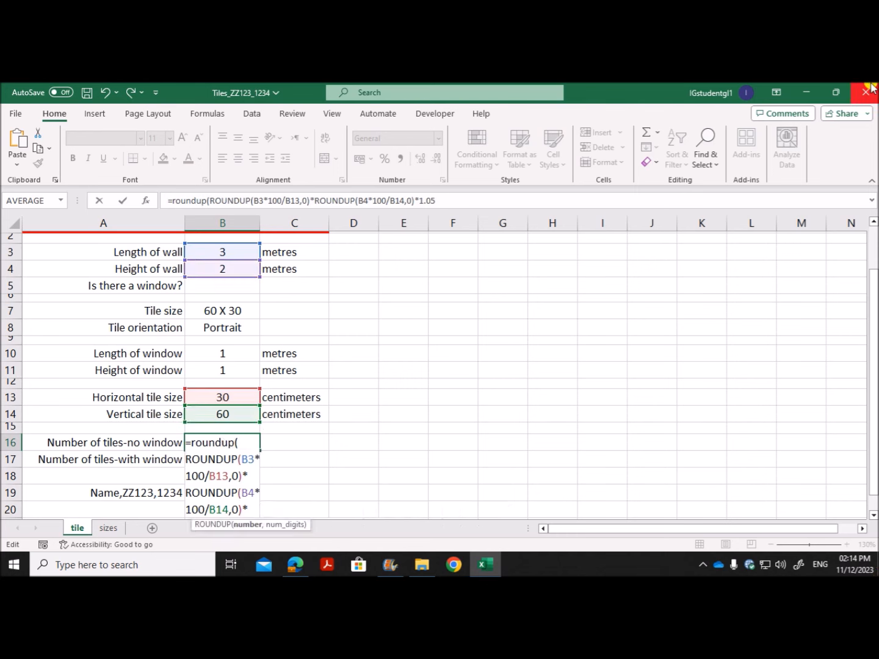
{"action": "scroll", "coordinate": [378, 376], "scroll_direction": "down", "scroll_amount": 2}
{"action": "scroll", "coordinate": [293, 394], "scroll_direction": "up", "scroll_amount": 2}
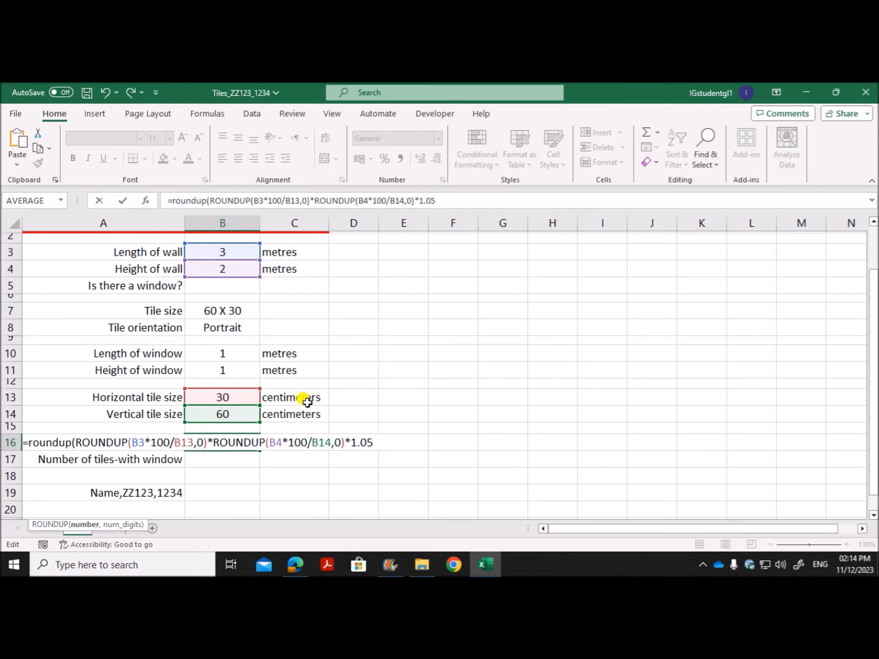
Complete the outer ROUNDUP around the B16 tile formula with 0 decimal digits and enter the formula
{"action": "left_click", "coordinate": [368, 440]}
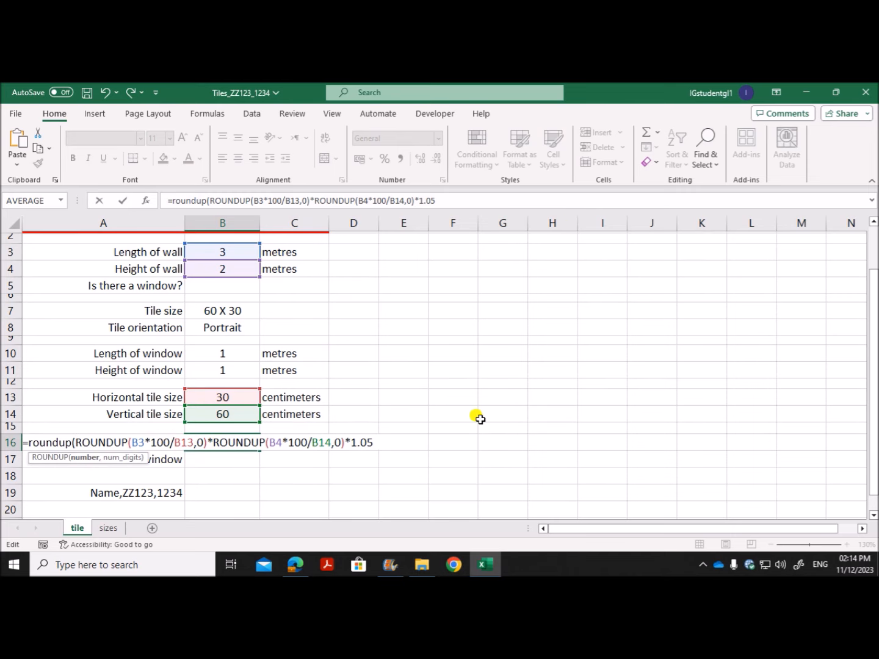
{"action": "type", "text": ","}
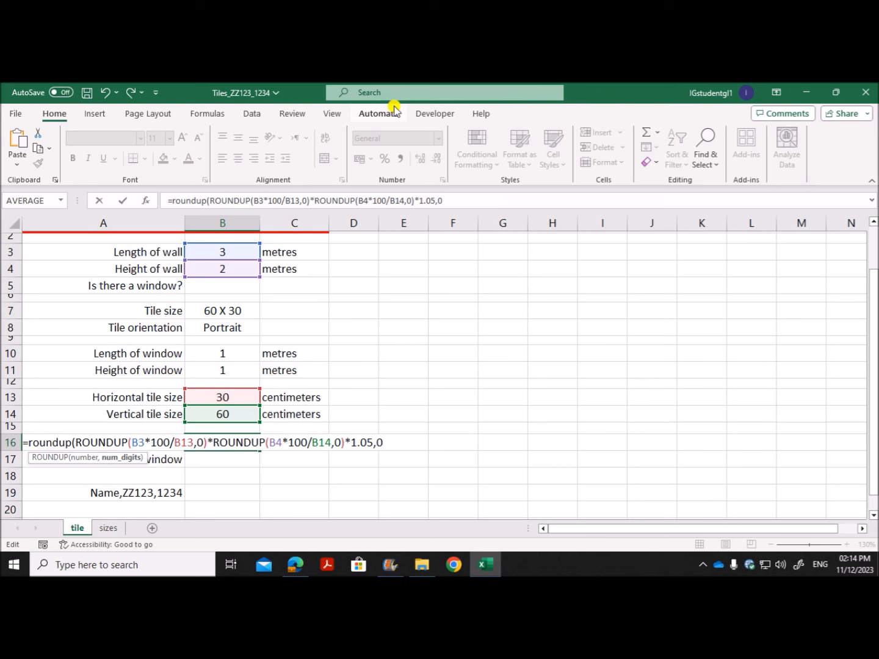
{"action": "type", "text": "0)"}
{"action": "key", "text": "Return"}
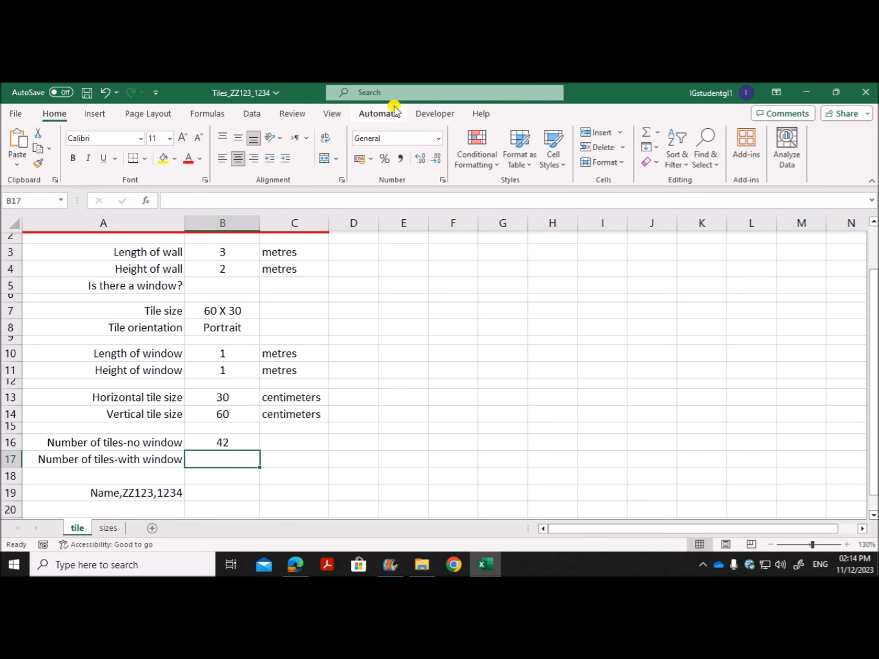
Review the B16 formula part by part: the horizontal and vertical tile counts, the 1.05 breakage factor and the outer ROUNDUP
{"action": "double_click", "coordinate": [217, 442]}
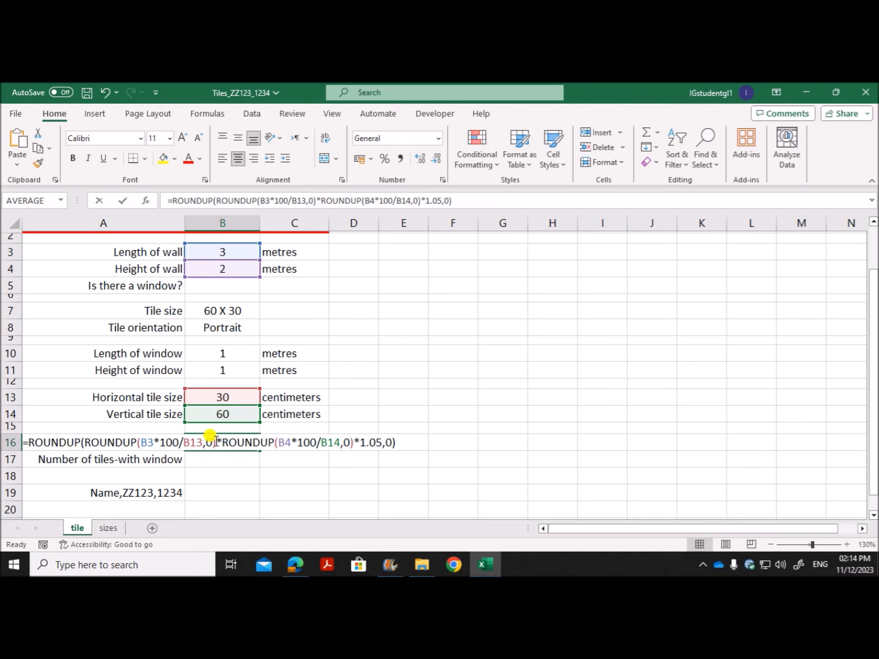
{"action": "left_click", "coordinate": [85, 442]}
{"action": "left_click_drag", "start_coordinate": [87, 444], "coordinate": [216, 452]}
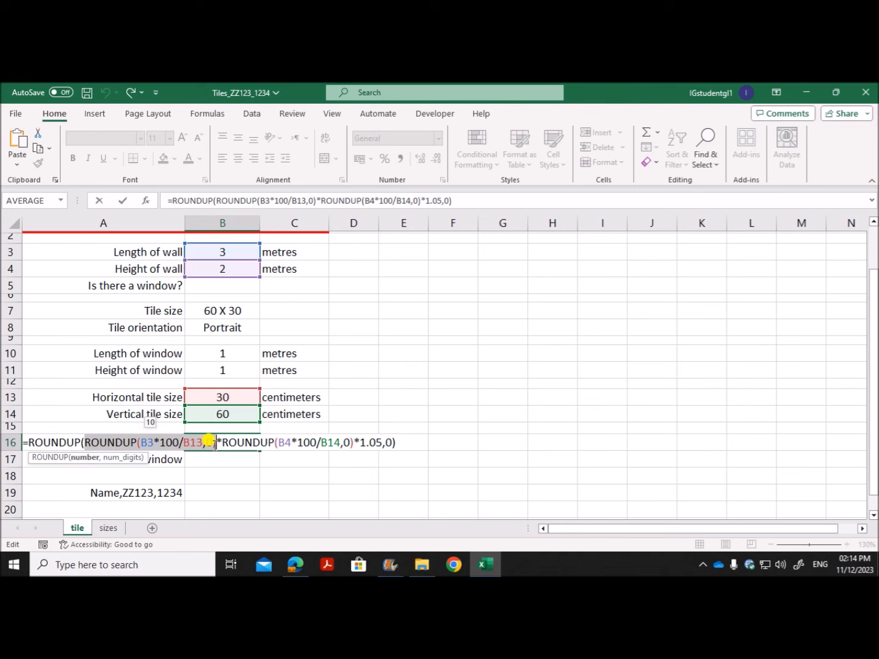
{"action": "left_click_drag", "start_coordinate": [221, 443], "coordinate": [355, 448]}
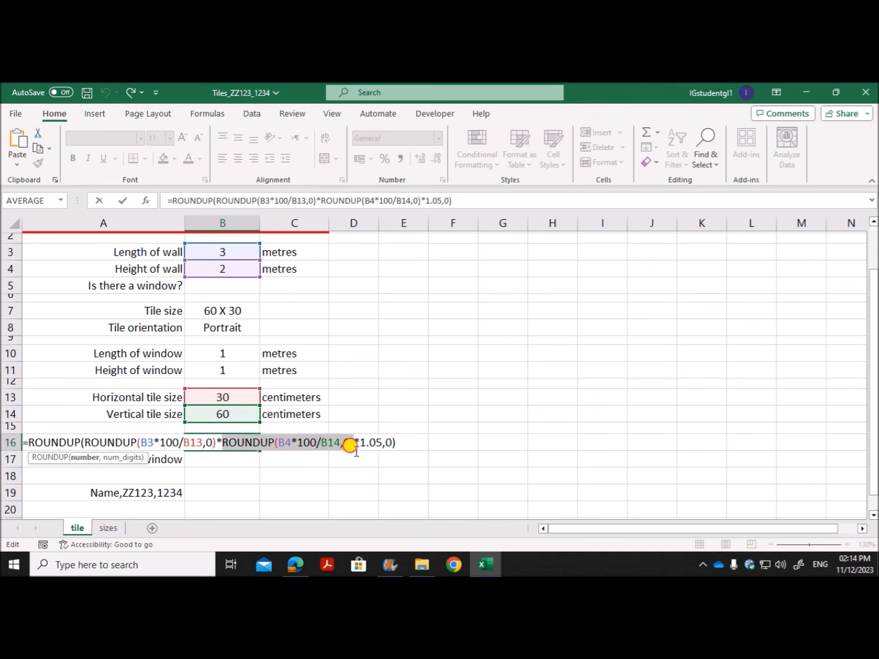
{"action": "left_click_drag", "start_coordinate": [84, 442], "coordinate": [376, 441]}
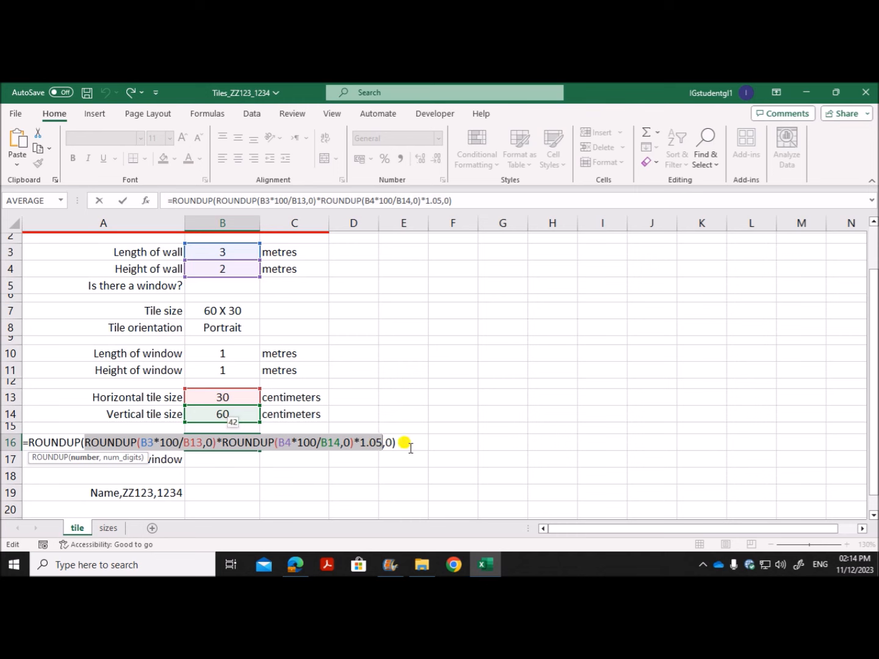
{"action": "left_click_drag", "start_coordinate": [24, 442], "coordinate": [393, 437]}
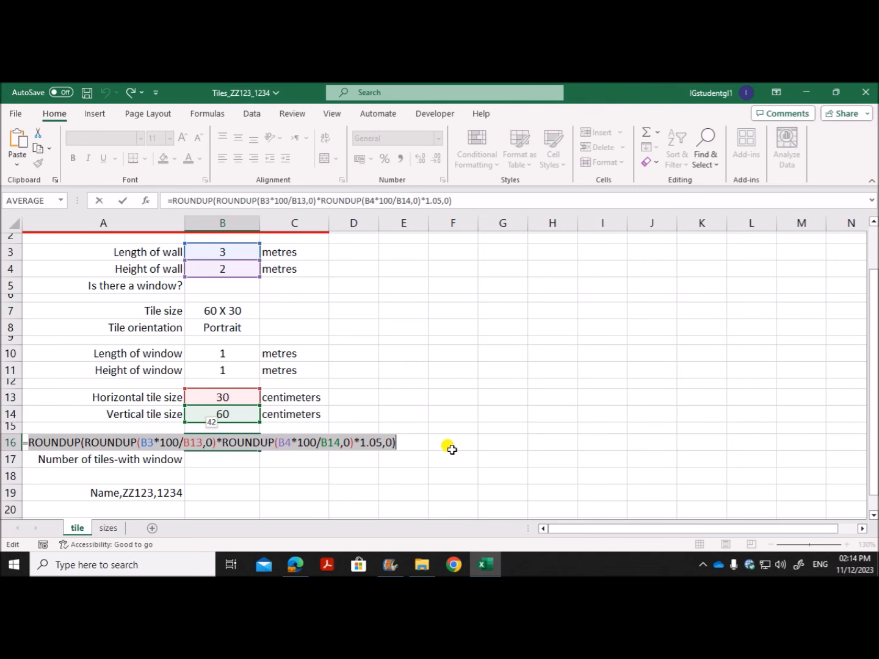
{"action": "key", "text": "Return"}
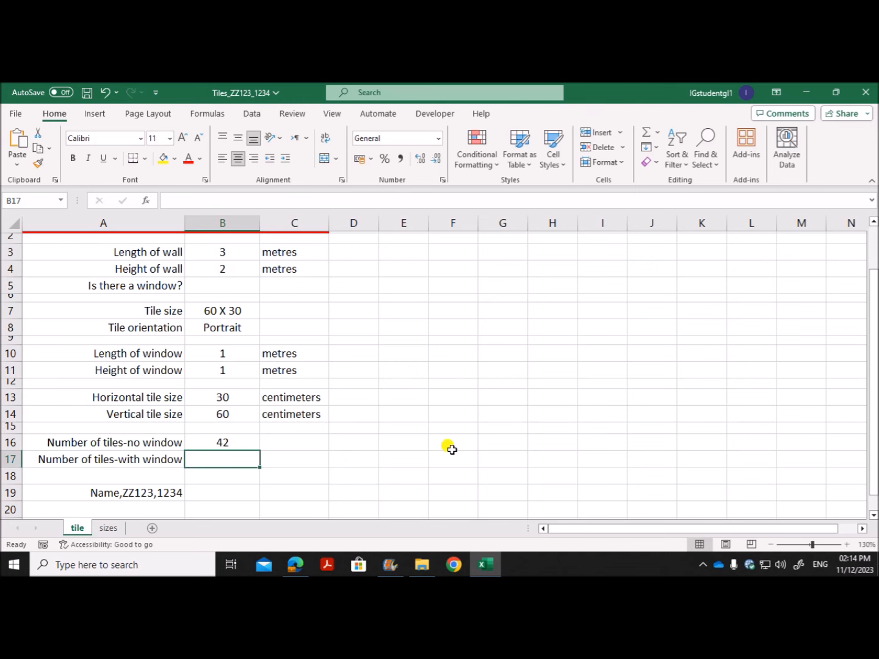
Switch to the question paper PDF in Edge and read task 8 on calculating tiles for a wall with a window
{"action": "left_click", "coordinate": [296, 564]}
{"action": "scroll", "coordinate": [283, 503], "scroll_direction": "down", "scroll_amount": 3}
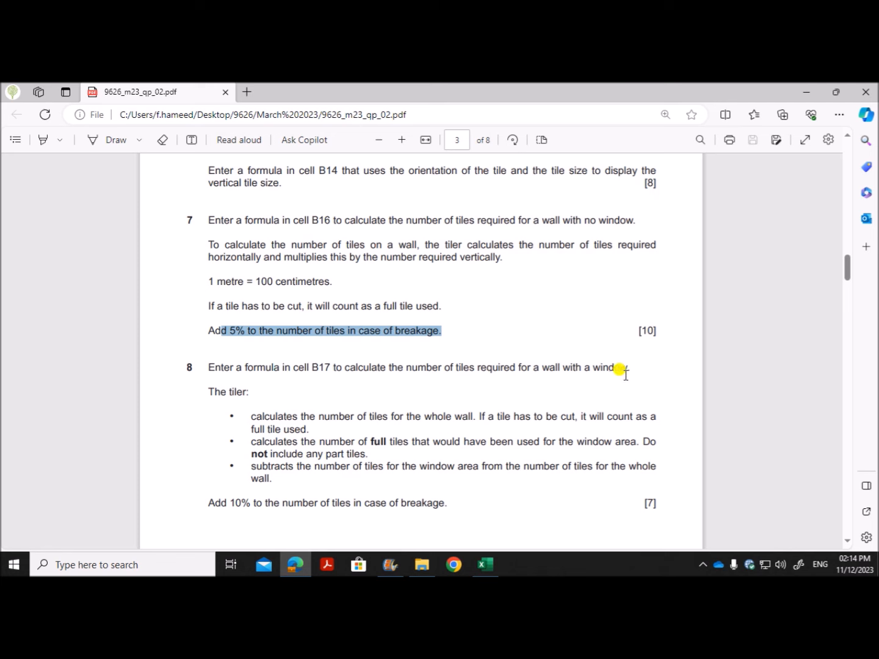
{"action": "scroll", "coordinate": [301, 474], "scroll_direction": "down", "scroll_amount": 3}
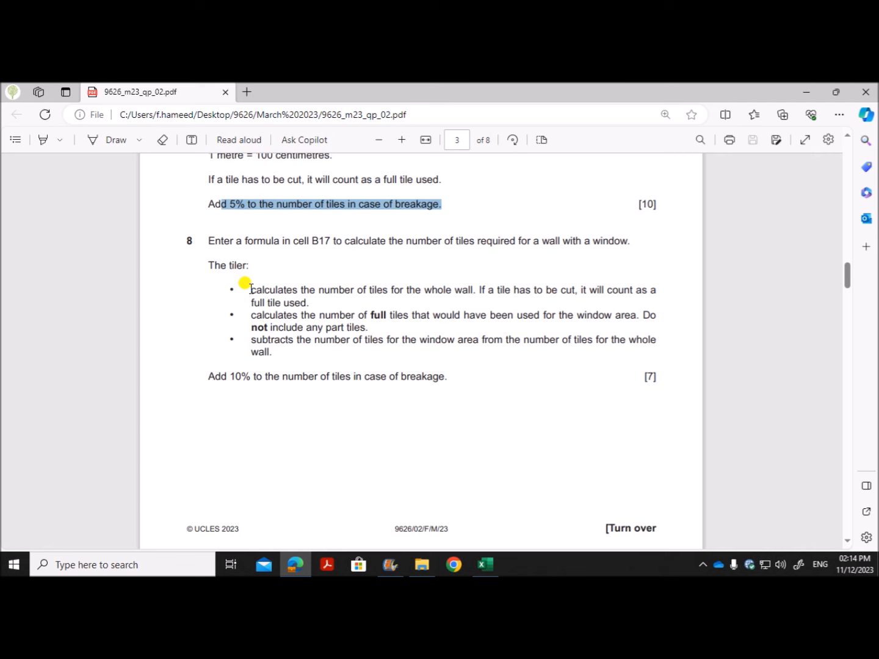
{"action": "left_click", "coordinate": [253, 285]}
{"action": "left_click_drag", "start_coordinate": [253, 287], "coordinate": [476, 289]}
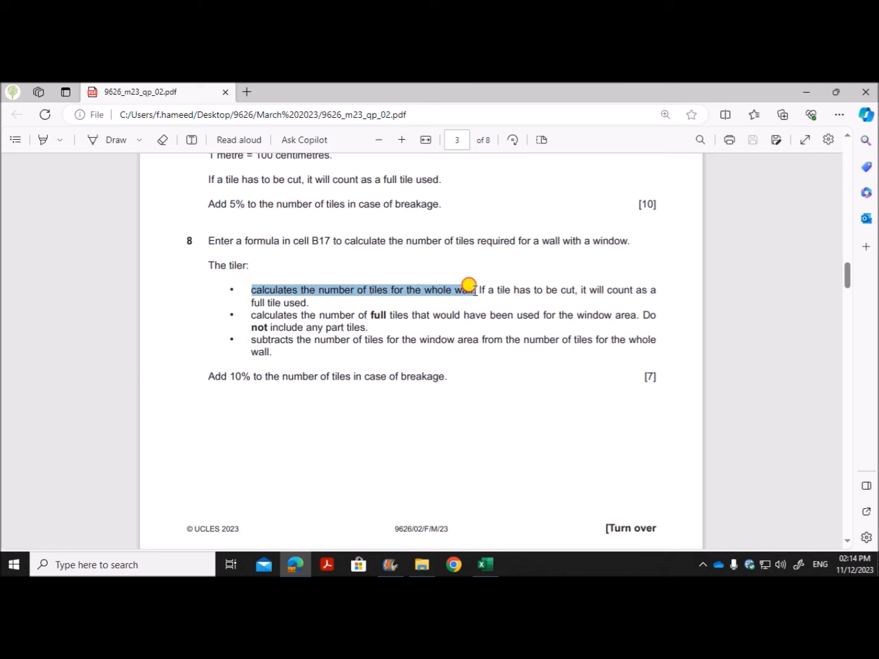
{"action": "left_click_drag", "start_coordinate": [256, 313], "coordinate": [622, 314]}
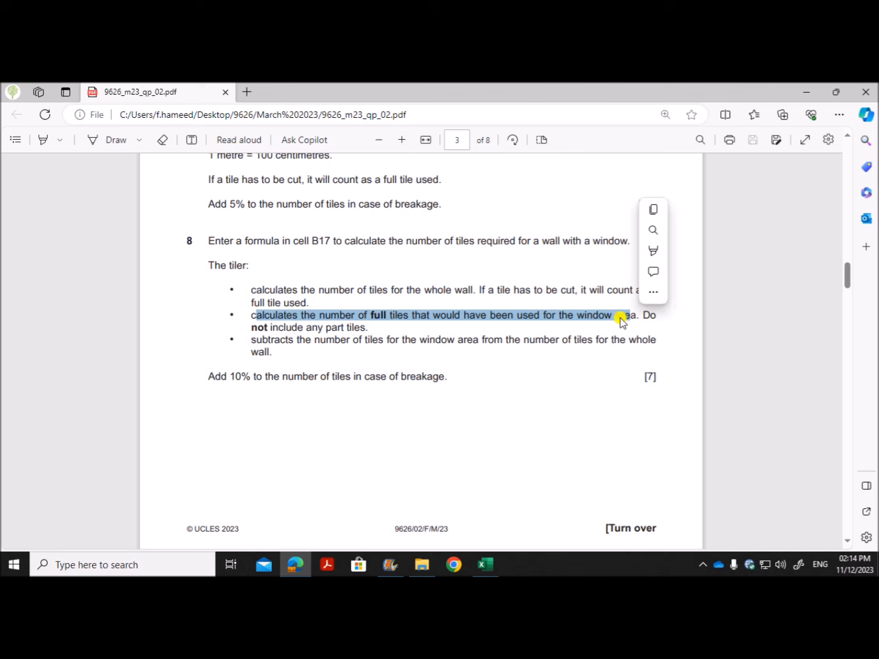
{"action": "left_click_drag", "start_coordinate": [252, 325], "coordinate": [368, 328]}
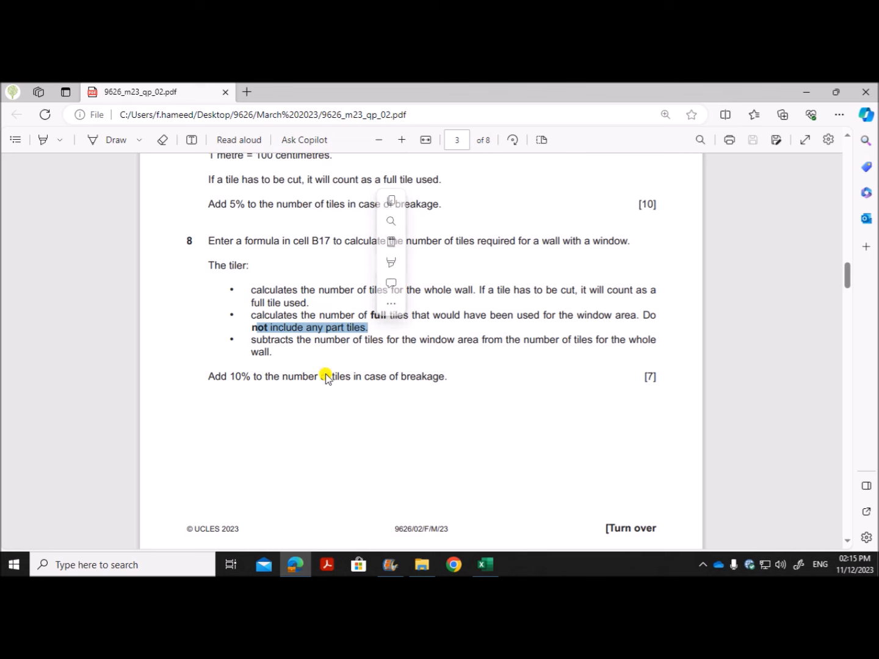
{"action": "left_click", "coordinate": [364, 354]}
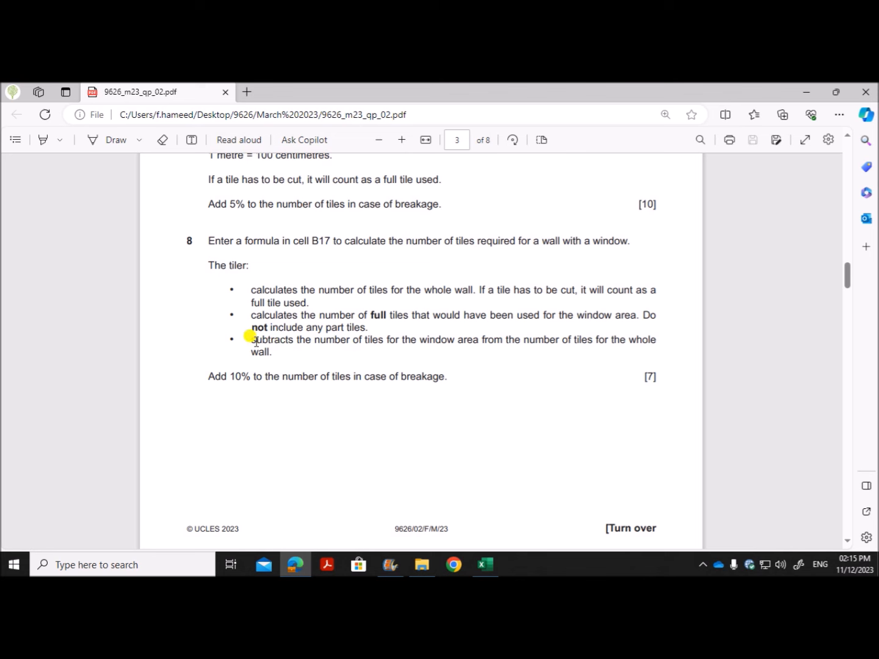
{"action": "left_click_drag", "start_coordinate": [251, 340], "coordinate": [457, 340]}
{"action": "left_click", "coordinate": [503, 287]}
{"action": "left_click_drag", "start_coordinate": [375, 287], "coordinate": [497, 283]}
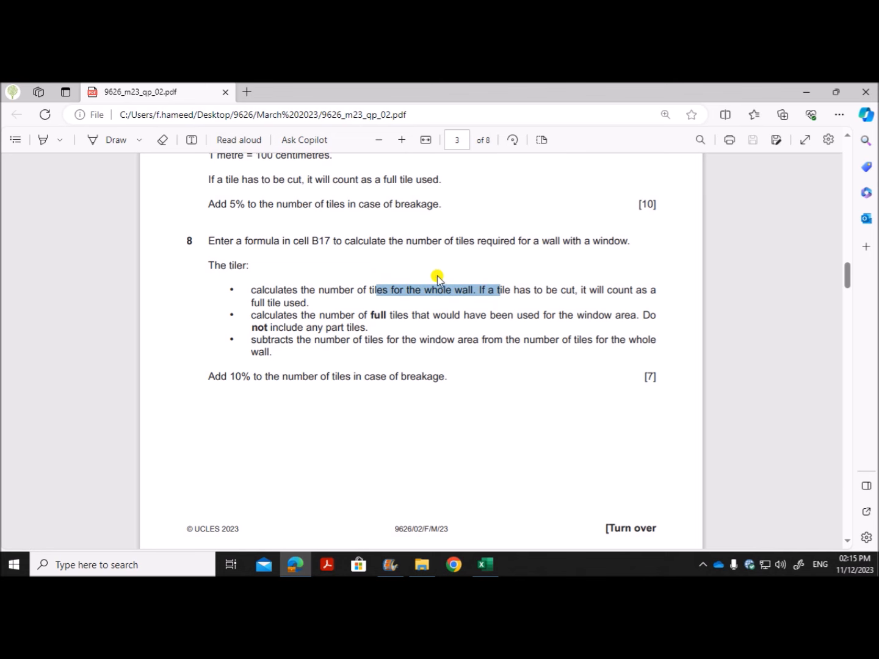
{"action": "left_click", "coordinate": [252, 315]}
{"action": "left_click_drag", "start_coordinate": [252, 315], "coordinate": [370, 327]}
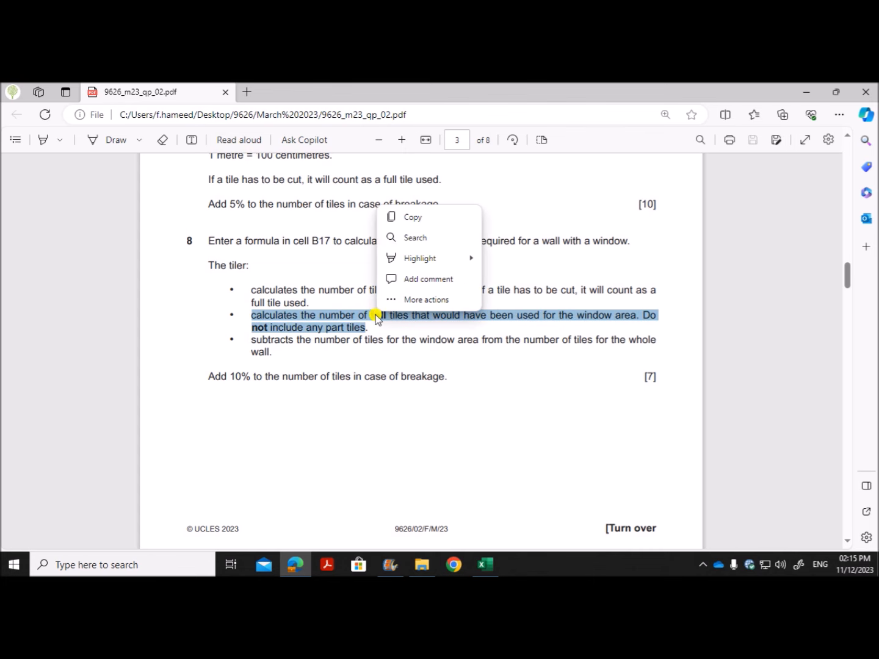
Switch back to the Excel workbook and start the formula =B10*100/B13 in cell C17 for the window's horizontal tiles
{"action": "left_click", "coordinate": [486, 567]}
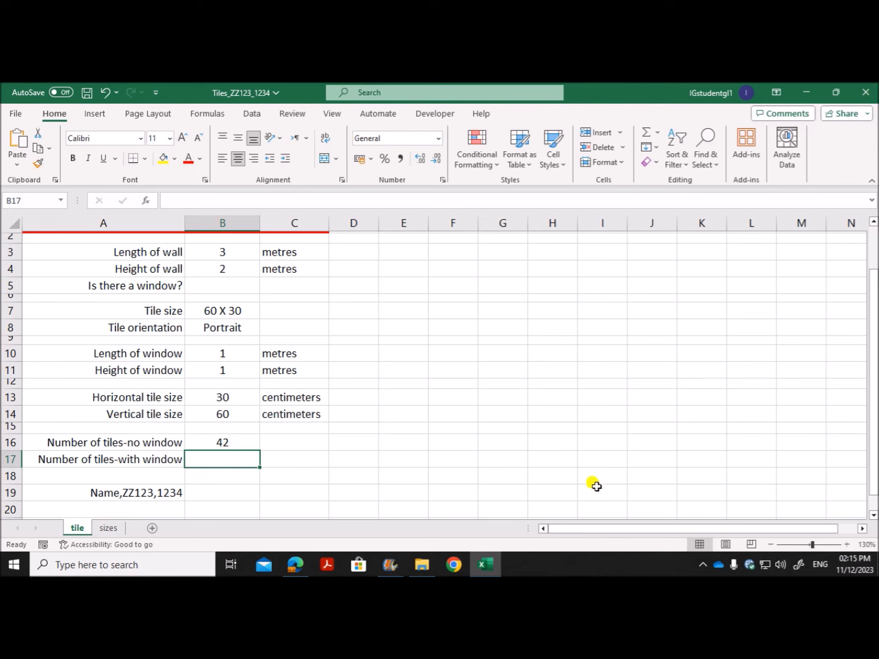
{"action": "double_click", "coordinate": [290, 459]}
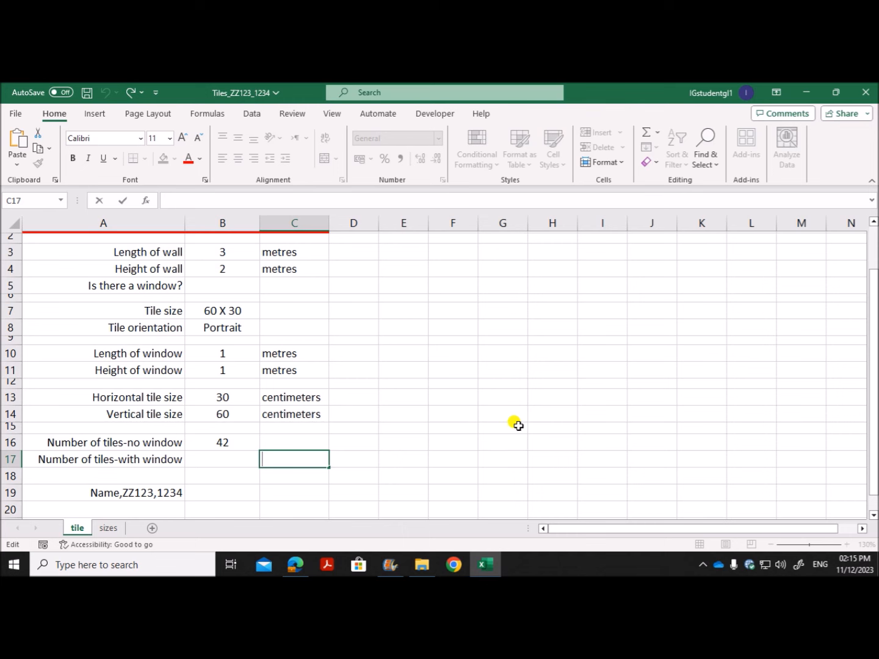
{"action": "type", "text": "="}
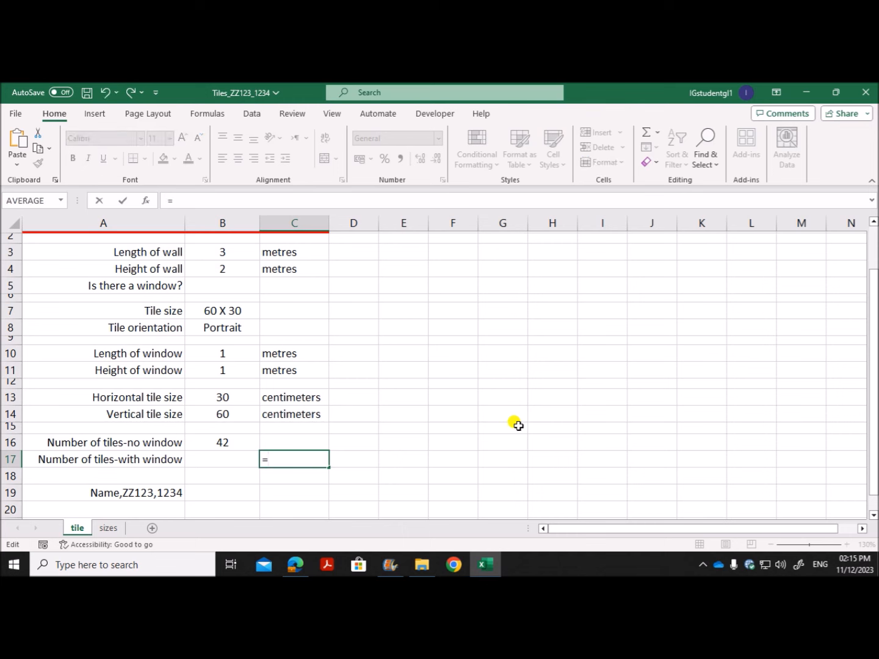
{"action": "left_click", "coordinate": [218, 356]}
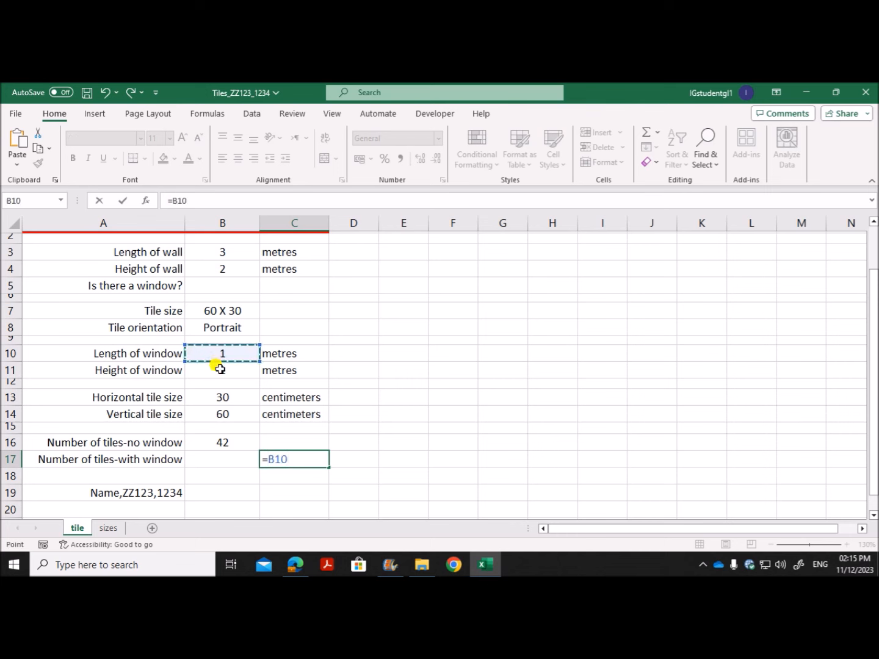
{"action": "type", "text": "*"}
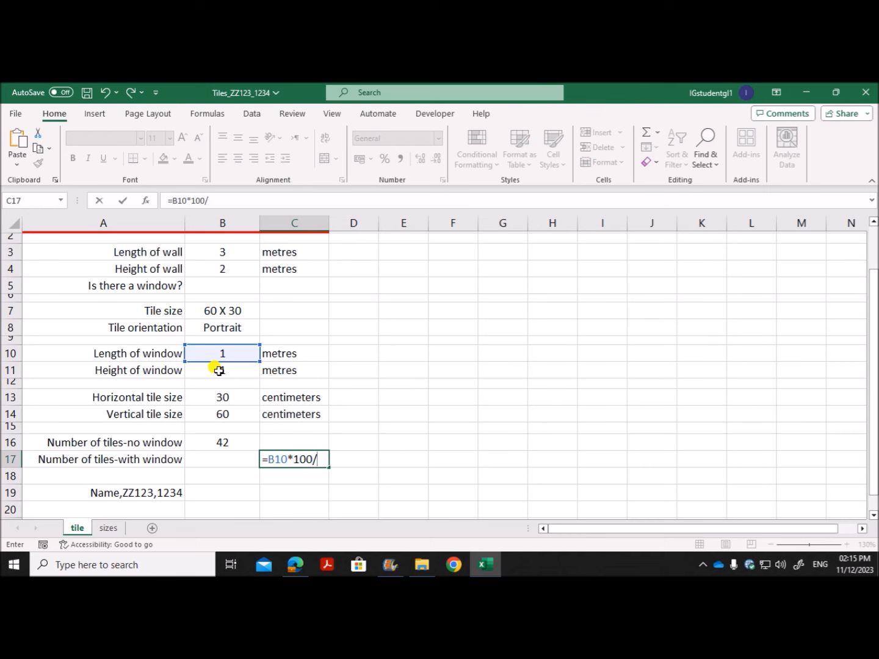
{"action": "left_click", "coordinate": [219, 398]}
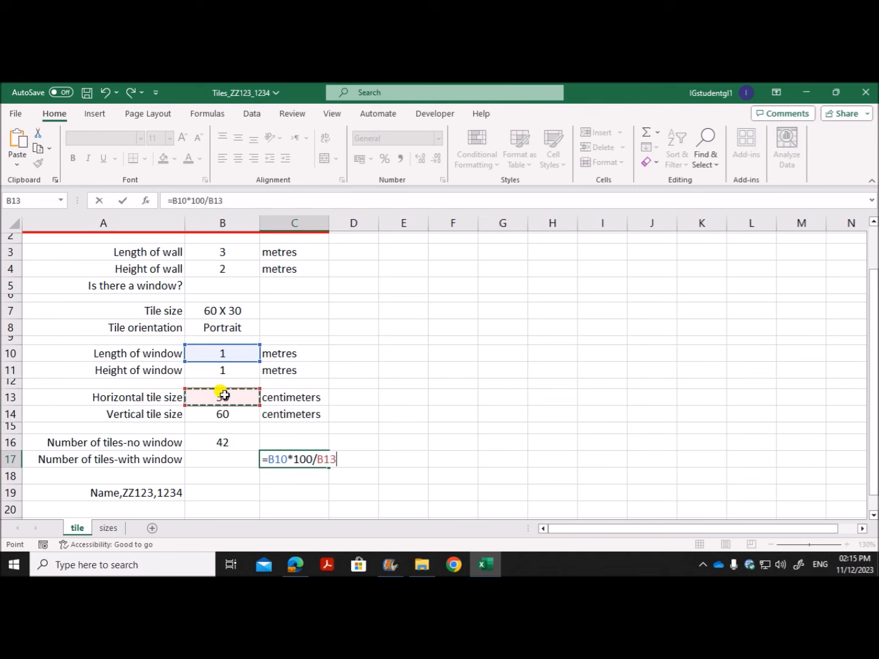
Wrap the C17 expression in ROUNDDOWN with 0 digits, making it =ROUNDDOWN(B10*100/B13,0)
{"action": "left_click", "coordinate": [269, 459]}
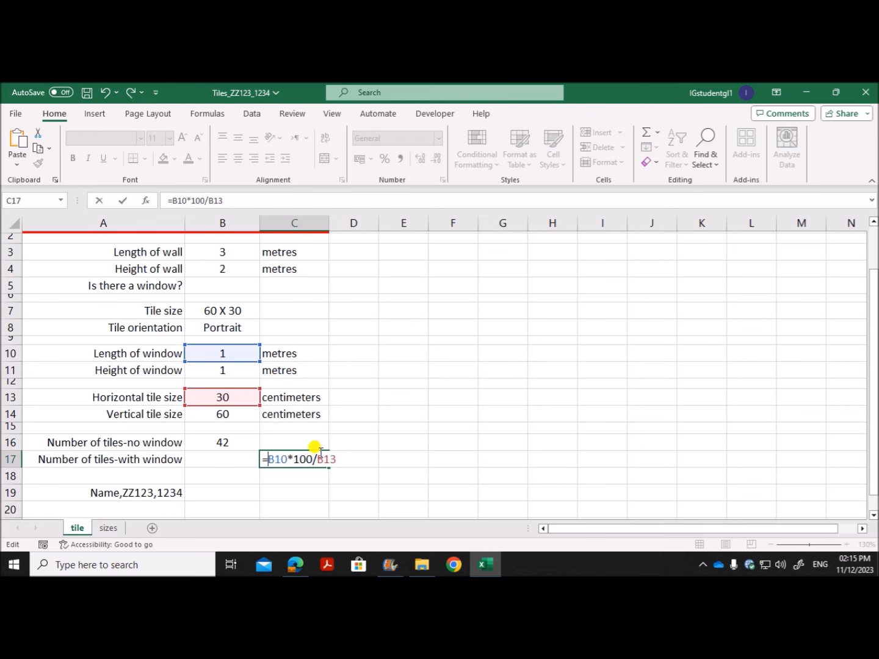
{"action": "type", "text": "ROUNDDO"}
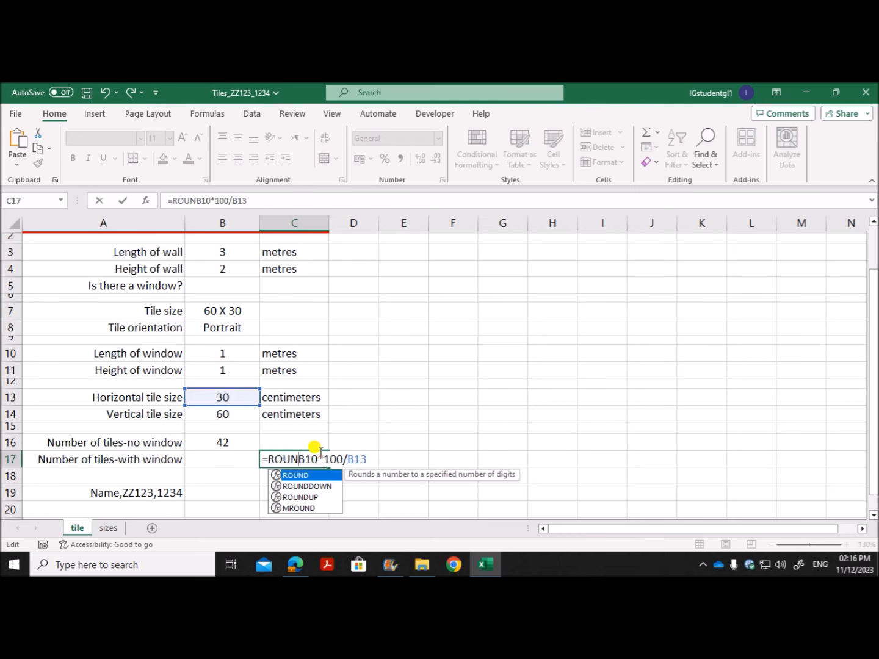
{"action": "type", "text": "WN"}
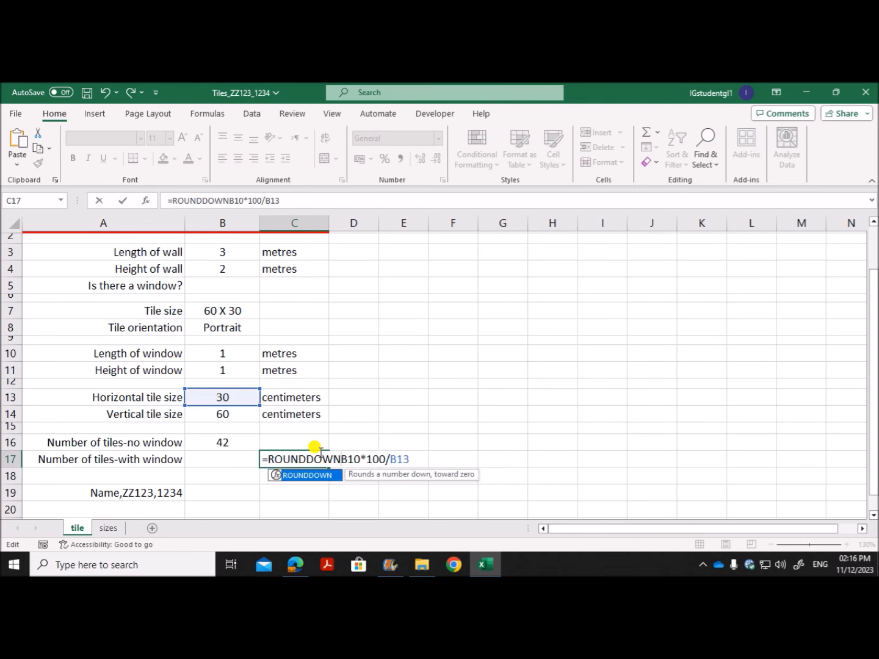
{"action": "type", "text": "(B10*100/B13"}
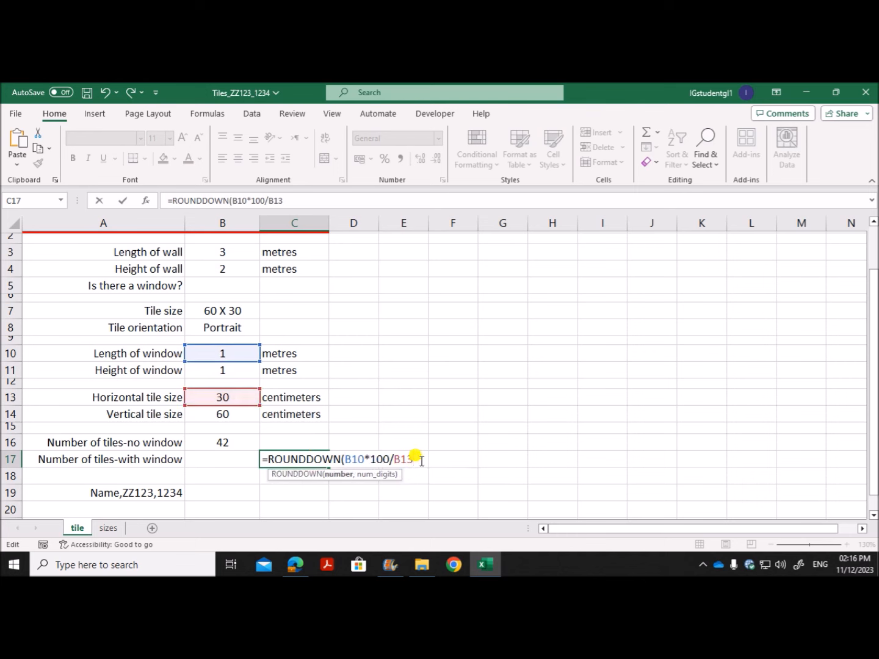
{"action": "type", "text": ",0)"}
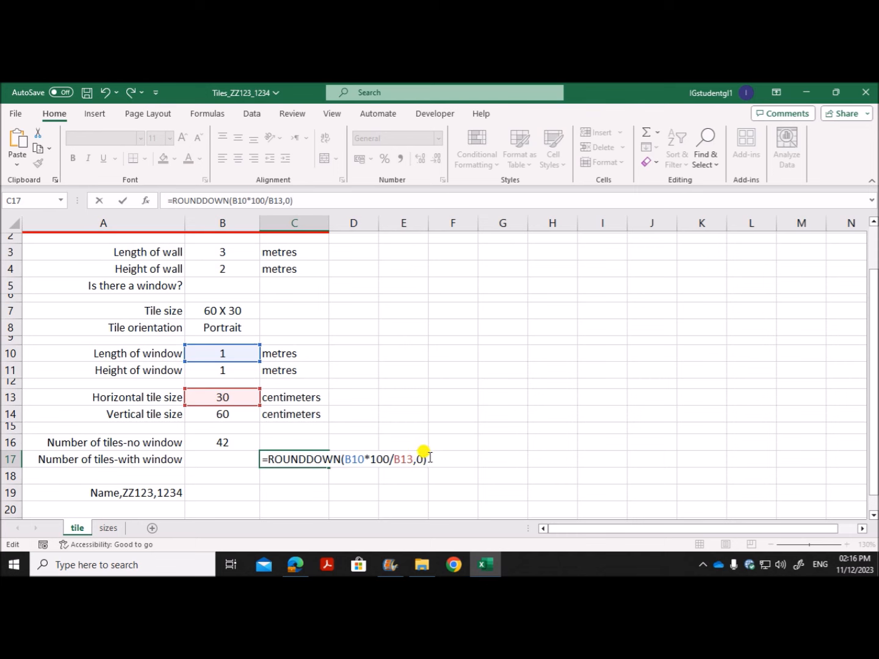
{"action": "left_click_drag", "start_coordinate": [406, 455], "coordinate": [261, 458]}
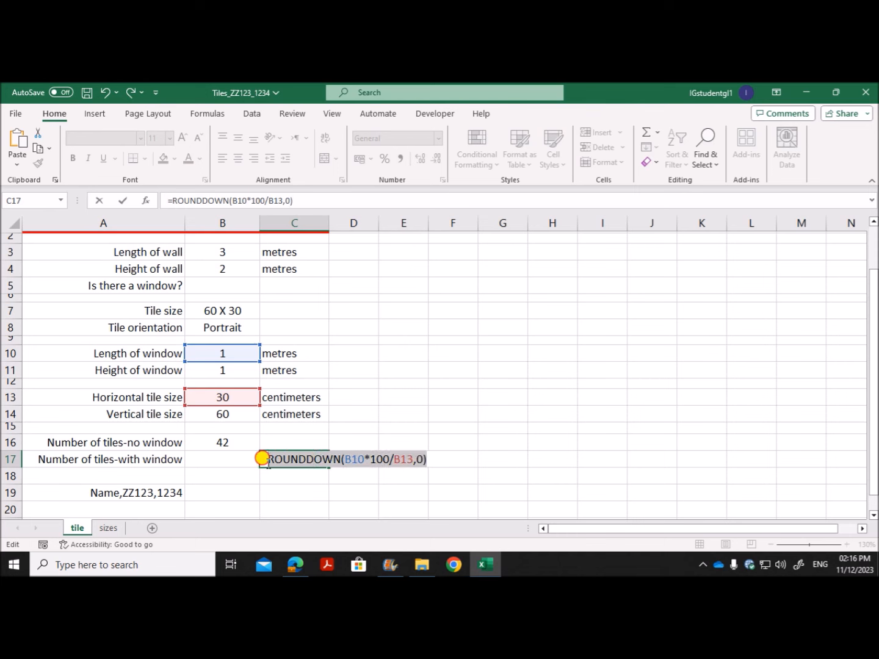
{"action": "left_click", "coordinate": [431, 458]}
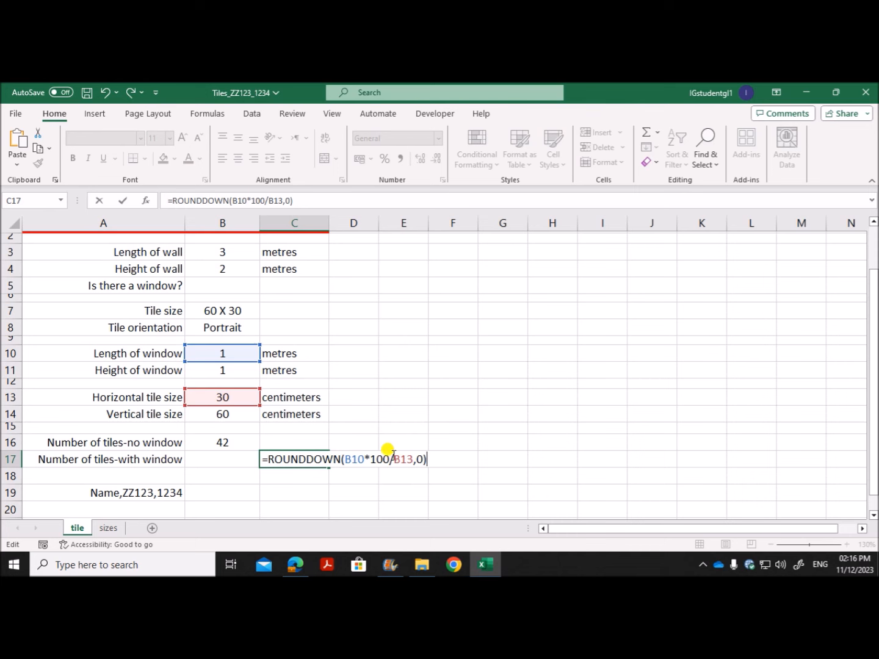
Multiply the ROUNDDOWN term in C17 by a pasted copy of itself
{"action": "type", "text": "*"}
{"action": "left_click_drag", "start_coordinate": [267, 459], "coordinate": [426, 462]}
{"action": "key", "text": "ctrl+c"}
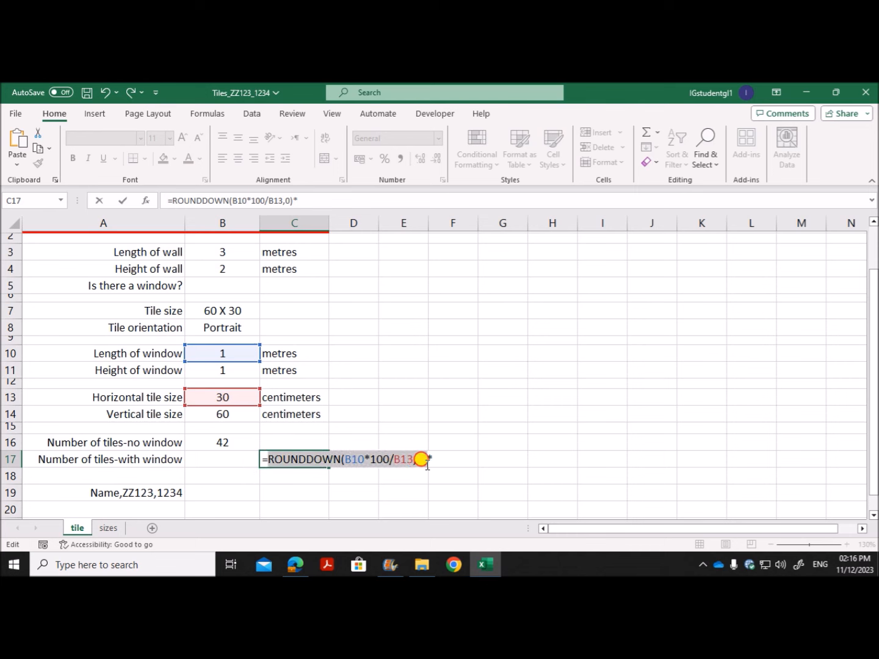
{"action": "left_click", "coordinate": [438, 459]}
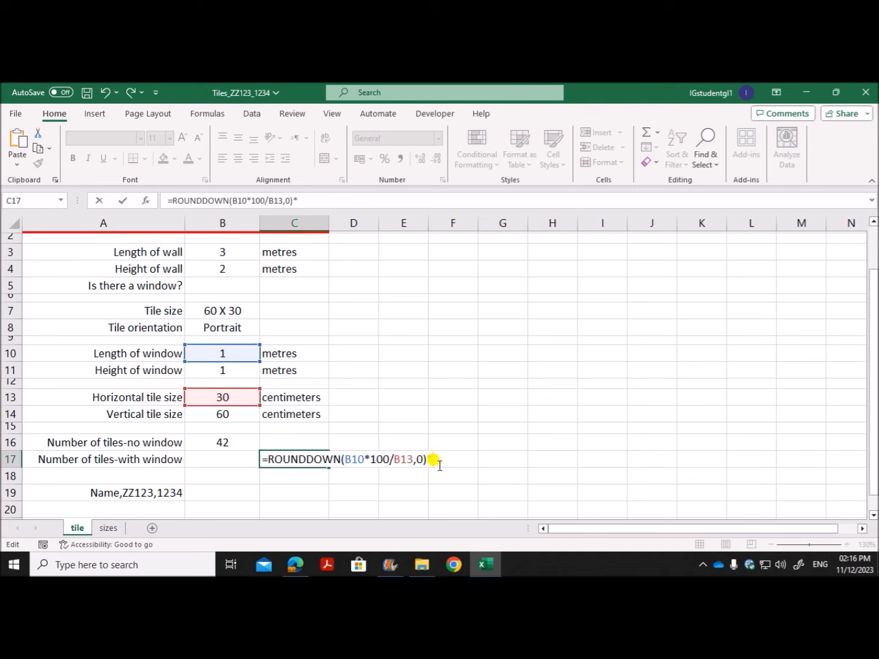
{"action": "key", "text": "ctrl+v"}
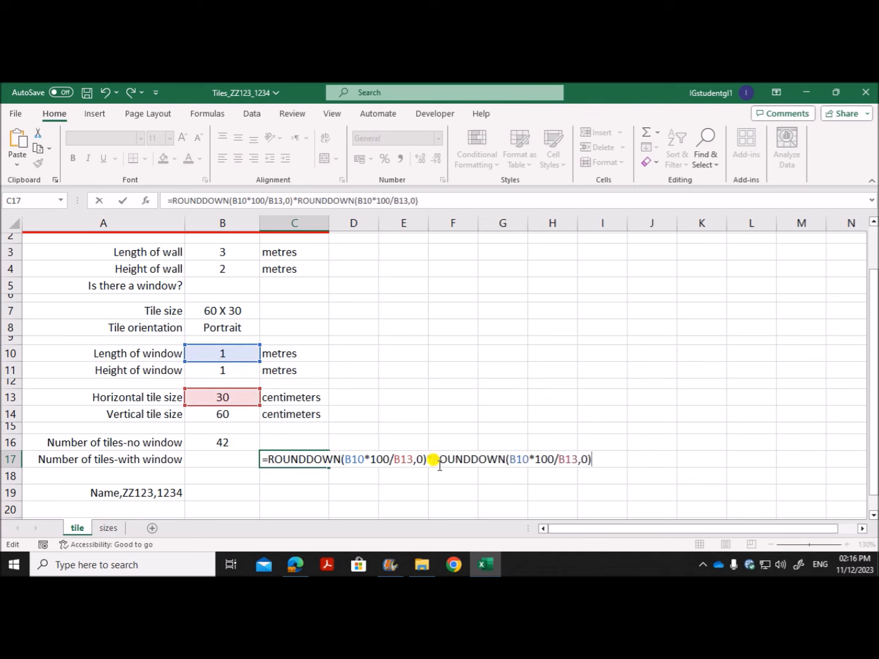
Change the second ROUNDDOWN term in C17 to use B11 and B14, giving =ROUNDDOWN(B10*100/B13,0)*ROUNDDOWN(B11*100/B14,0)
{"action": "double_click", "coordinate": [516, 455]}
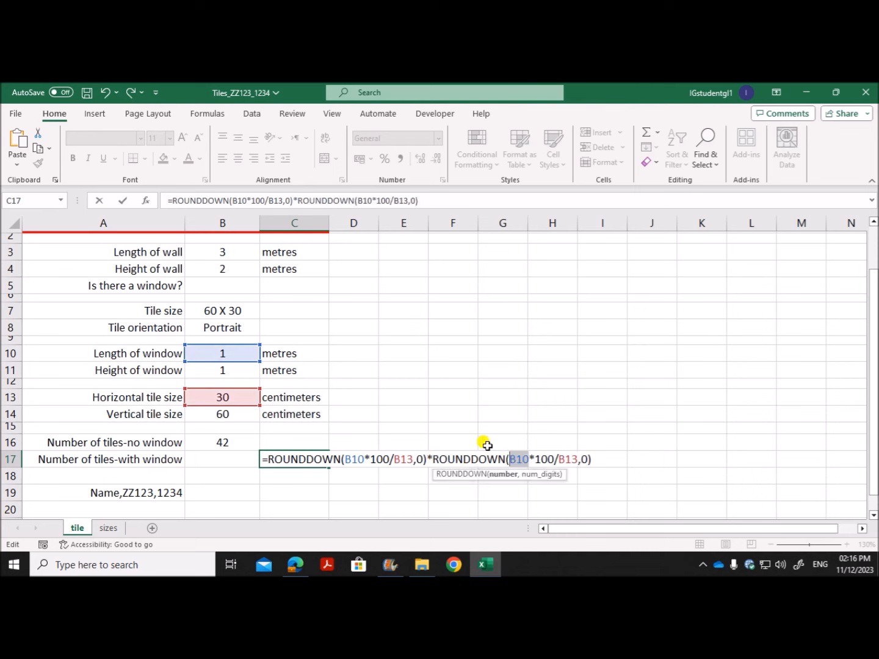
{"action": "left_click", "coordinate": [222, 370]}
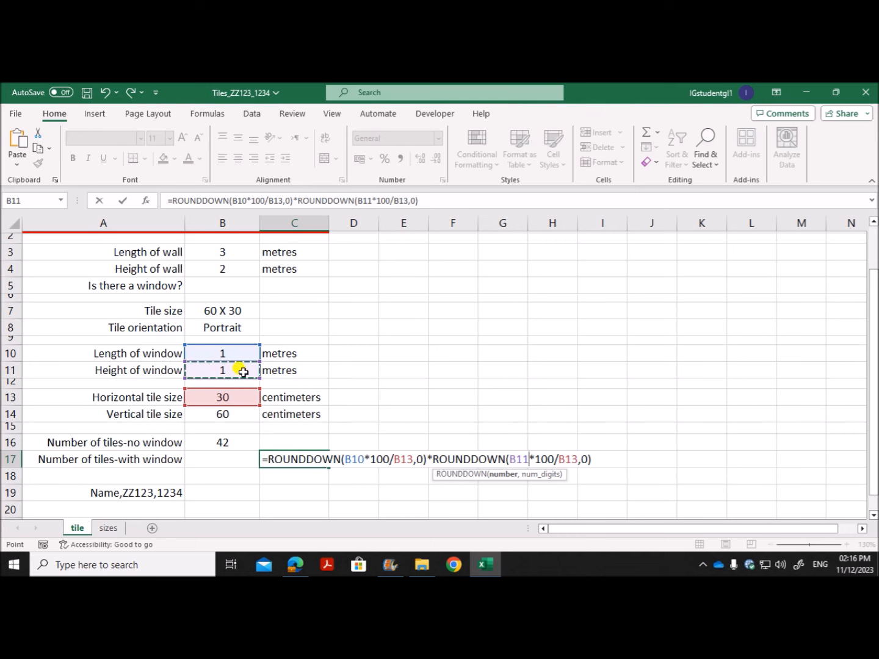
{"action": "double_click", "coordinate": [568, 459]}
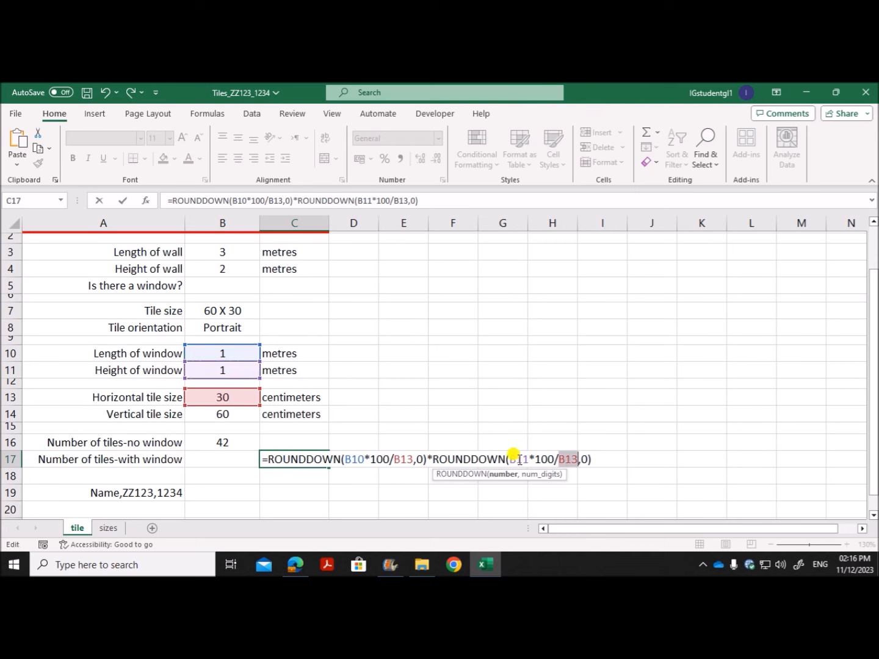
{"action": "left_click", "coordinate": [223, 413]}
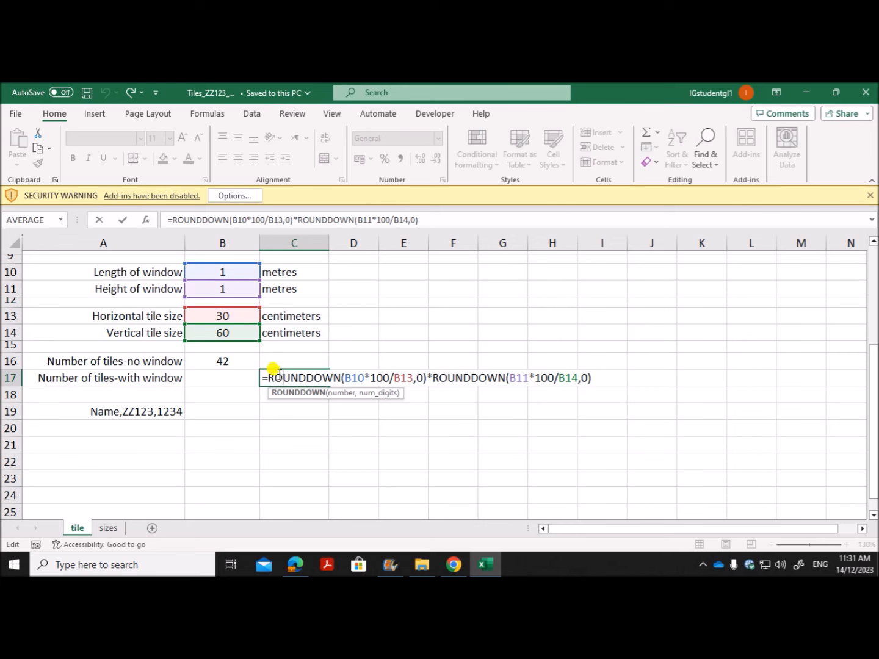
{"action": "left_click_drag", "start_coordinate": [272, 369], "coordinate": [399, 370]}
{"action": "left_click", "coordinate": [298, 372]}
{"action": "key", "text": "Return"}
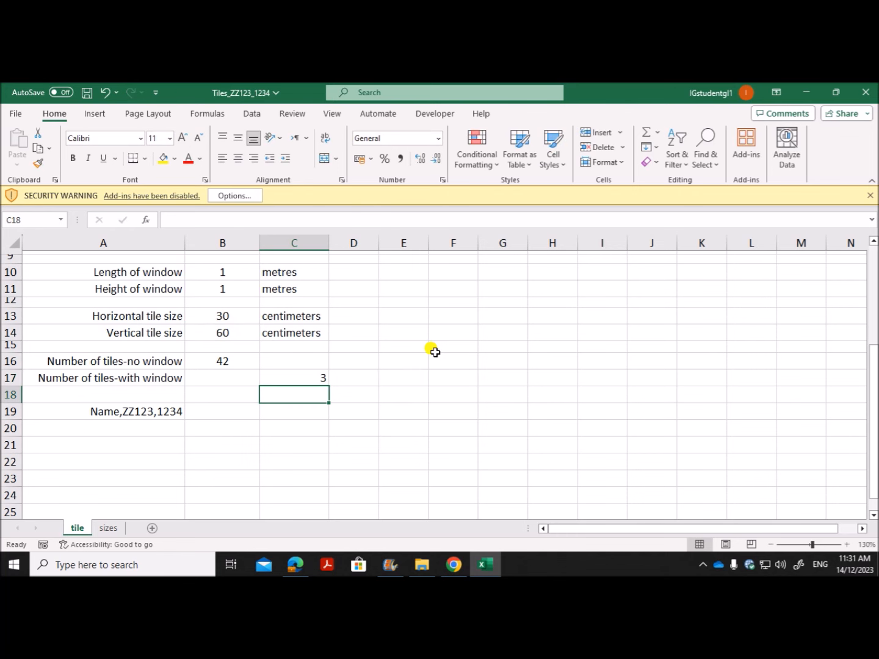
Review task 8 in the Edge PDF and, in Excel, copy ROUNDUP(B3*100/B13,0)*ROUNDUP(B4*100/B14,0) from B16's formula
{"action": "double_click", "coordinate": [225, 358]}
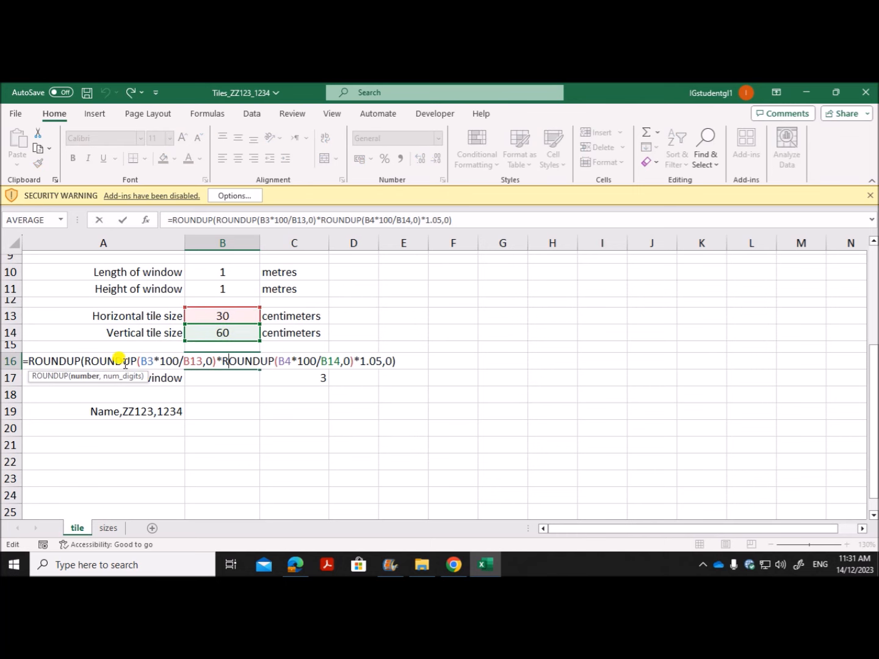
{"action": "left_click_drag", "start_coordinate": [84, 360], "coordinate": [349, 357]}
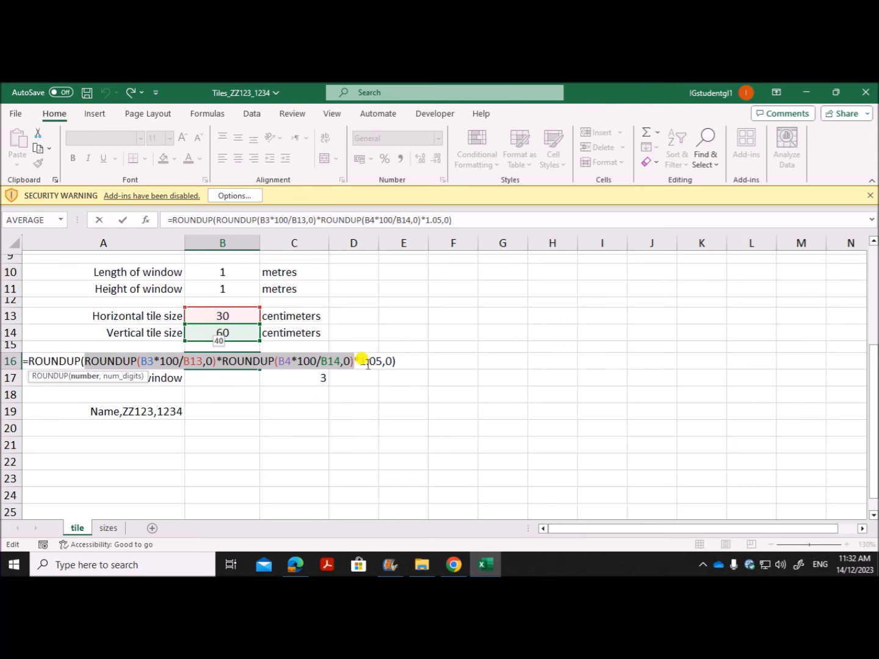
{"action": "left_click", "coordinate": [295, 565]}
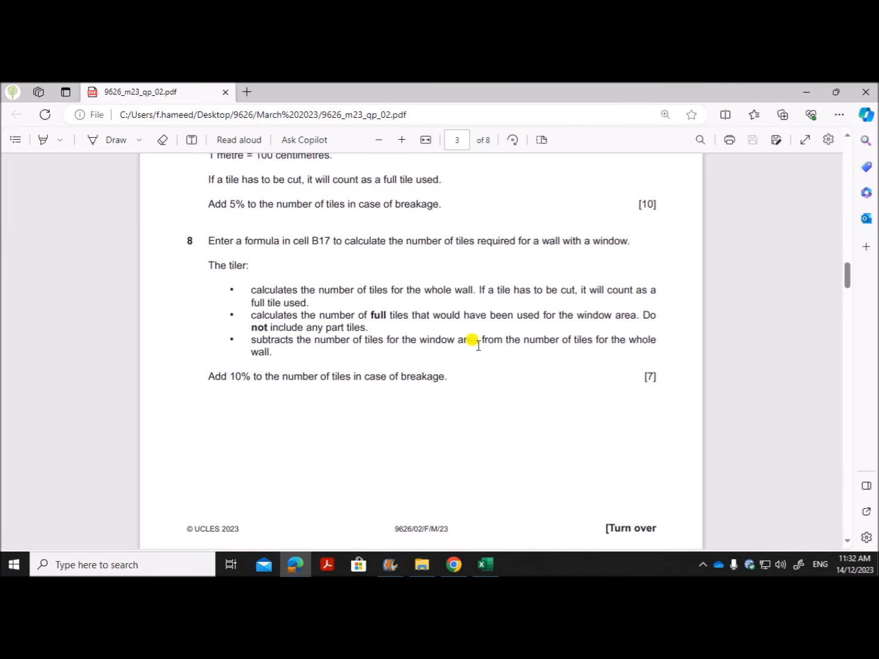
{"action": "left_click", "coordinate": [486, 565]}
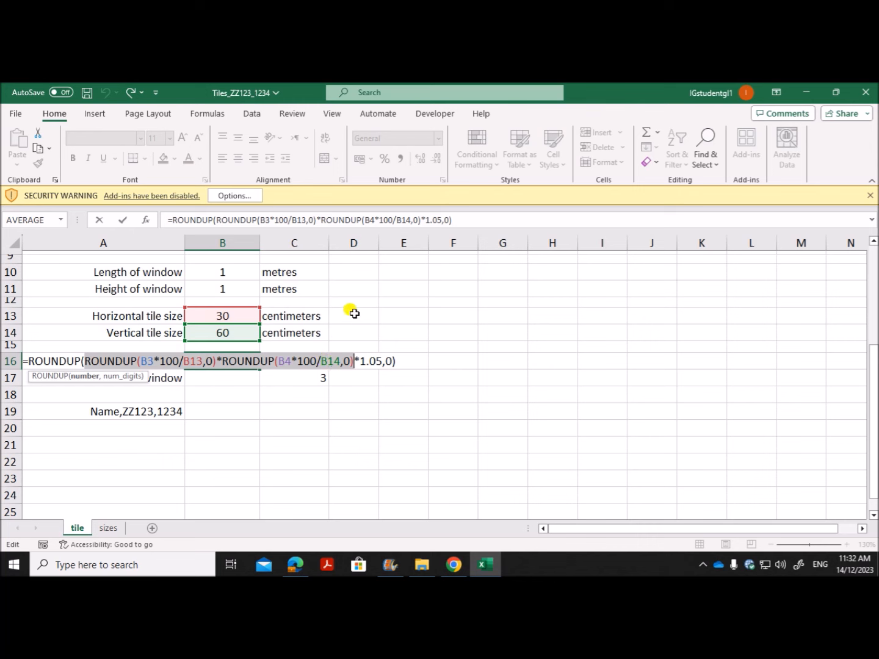
{"action": "key", "text": "ctrl+c"}
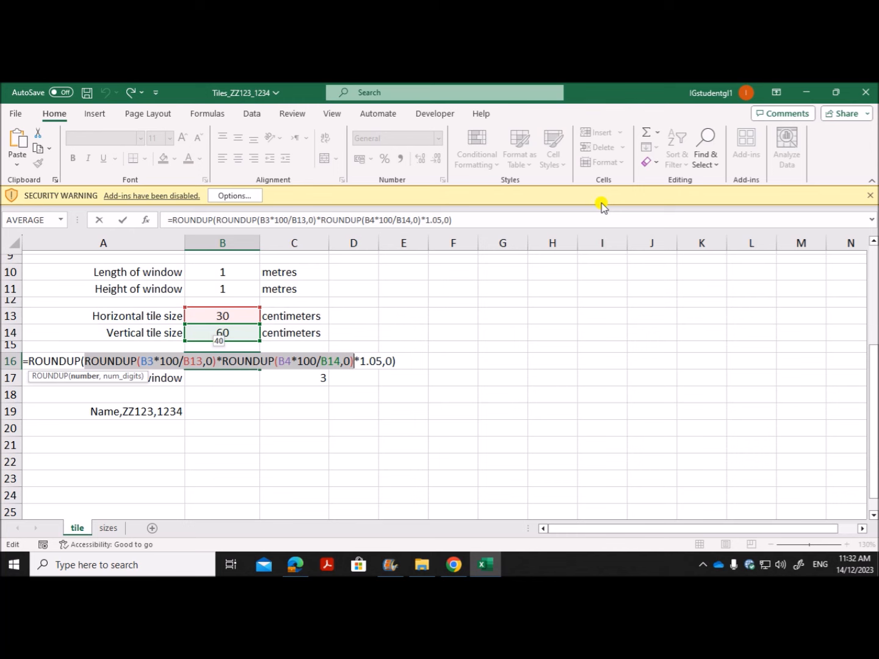
{"action": "key", "text": "Return"}
Paste the copied wall expression into B17 and enclose it in parentheses as =(ROUNDUP(B3*100/B13,0)*ROUNDUP(B4*100/B14,0))
{"action": "double_click", "coordinate": [227, 379]}
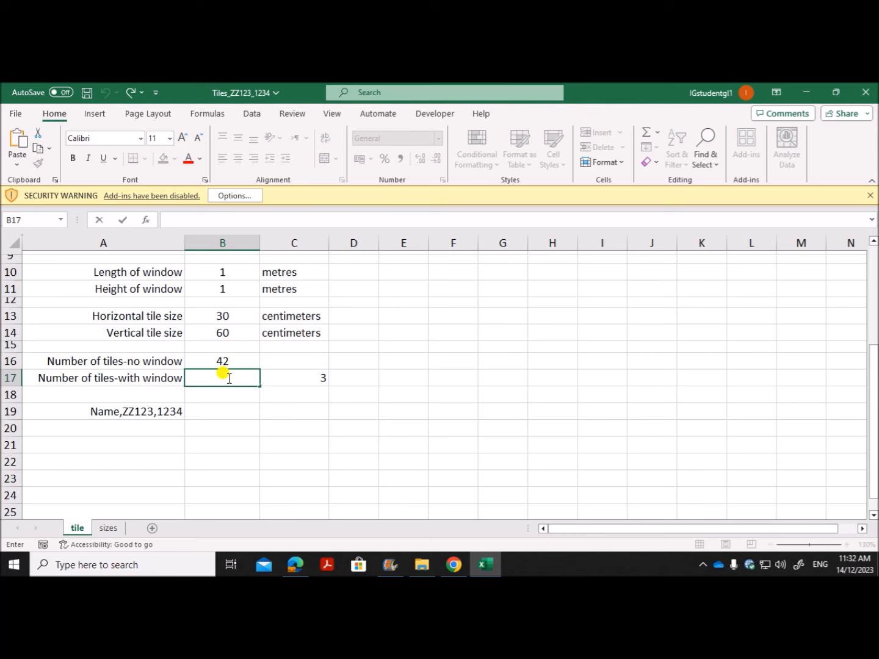
{"action": "type", "text": "=ROUNDUP("}
{"action": "key", "text": "ctrl+v"}
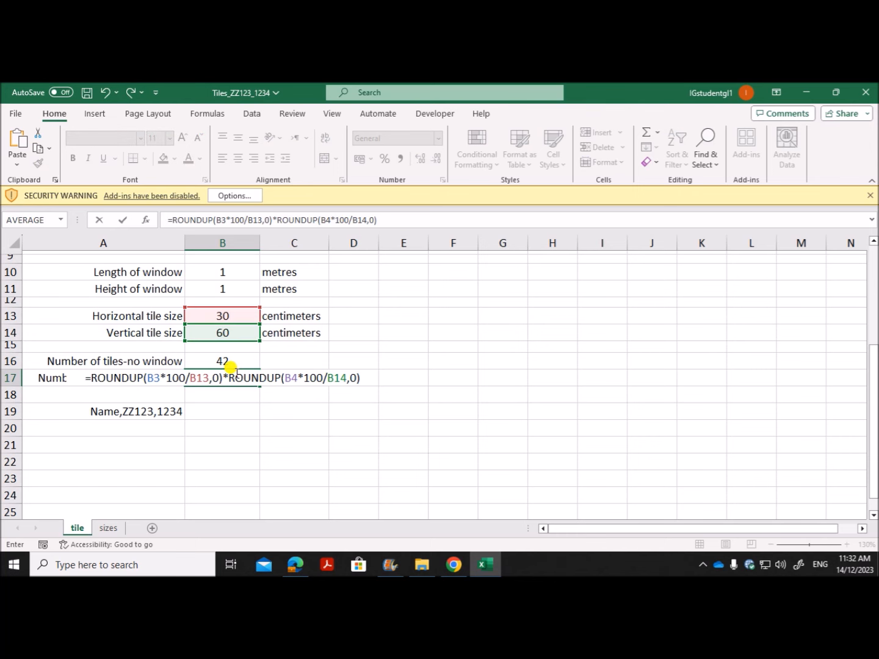
{"action": "left_click_drag", "start_coordinate": [89, 379], "coordinate": [364, 378]}
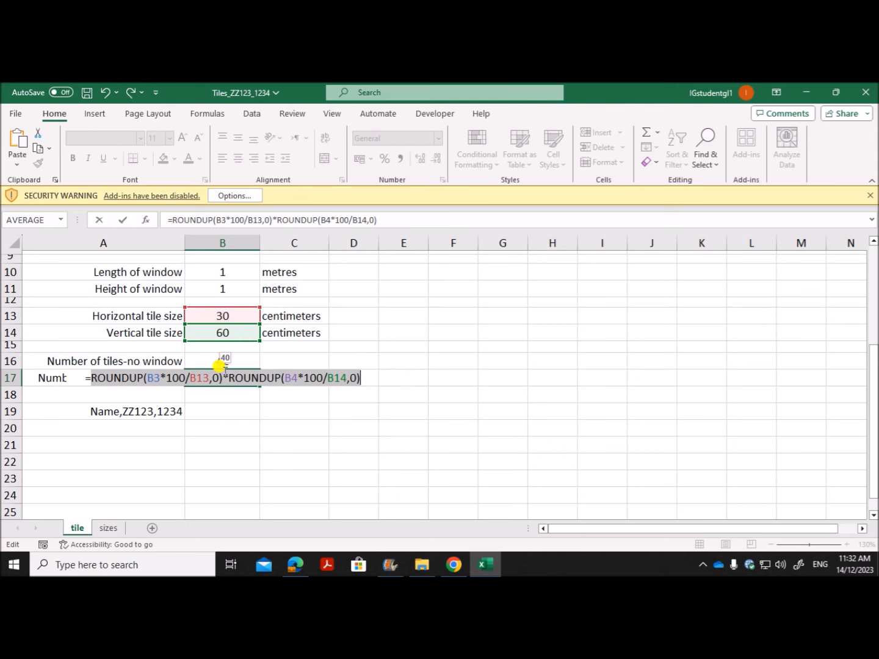
{"action": "left_click", "coordinate": [92, 378]}
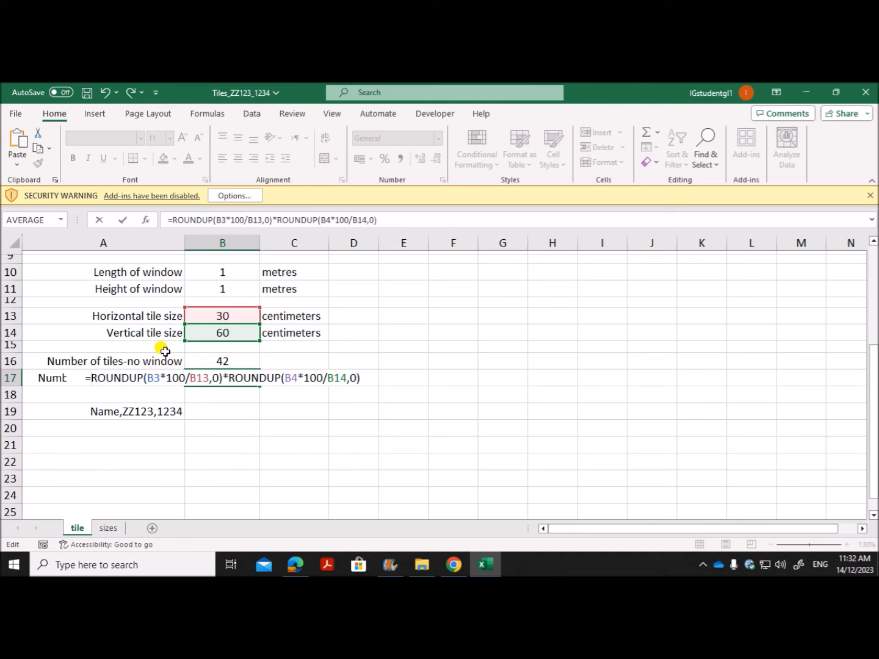
{"action": "type", "text": "("}
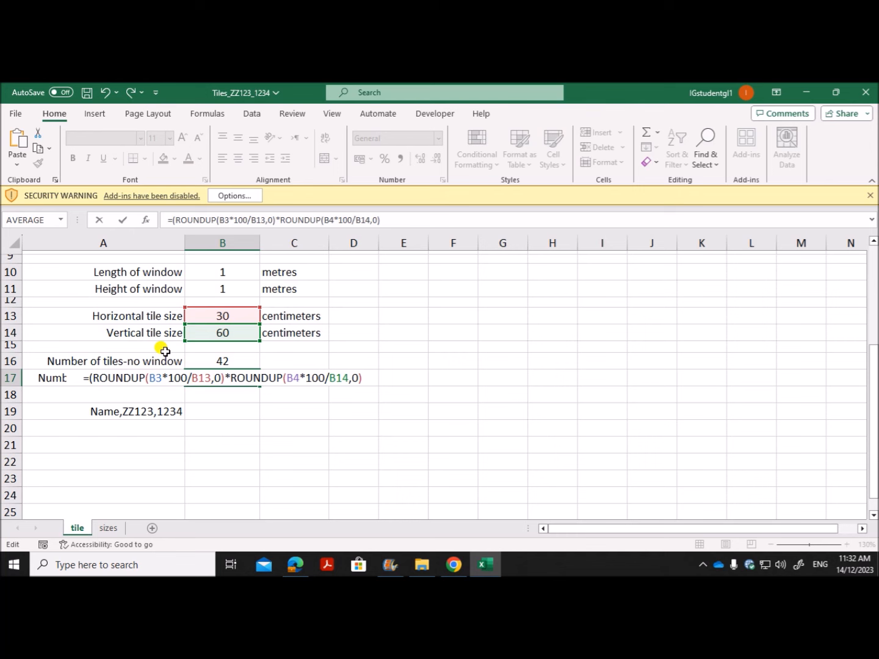
{"action": "left_click", "coordinate": [365, 377]}
{"action": "type", "text": ")"}
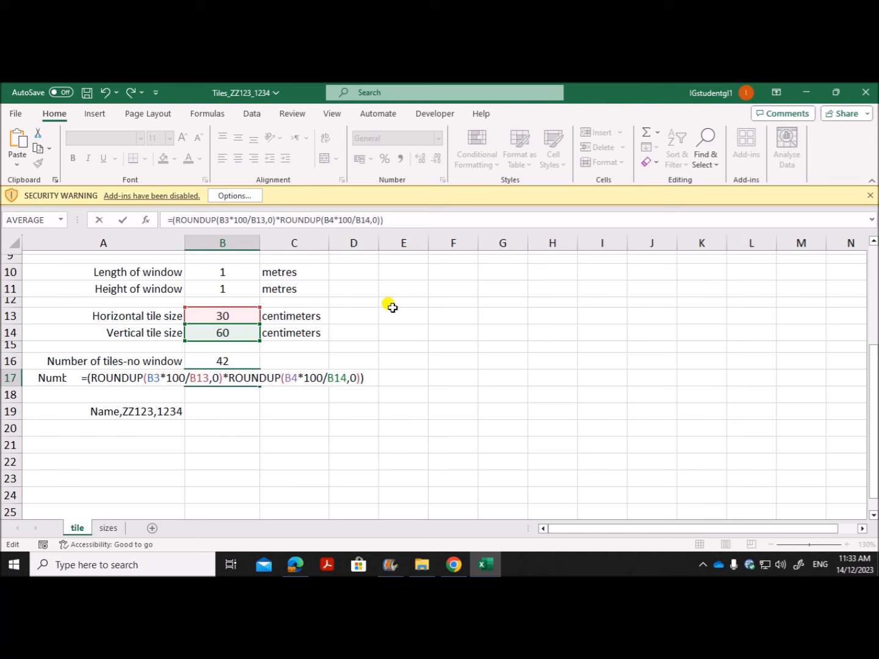
{"action": "key", "text": "Return"}
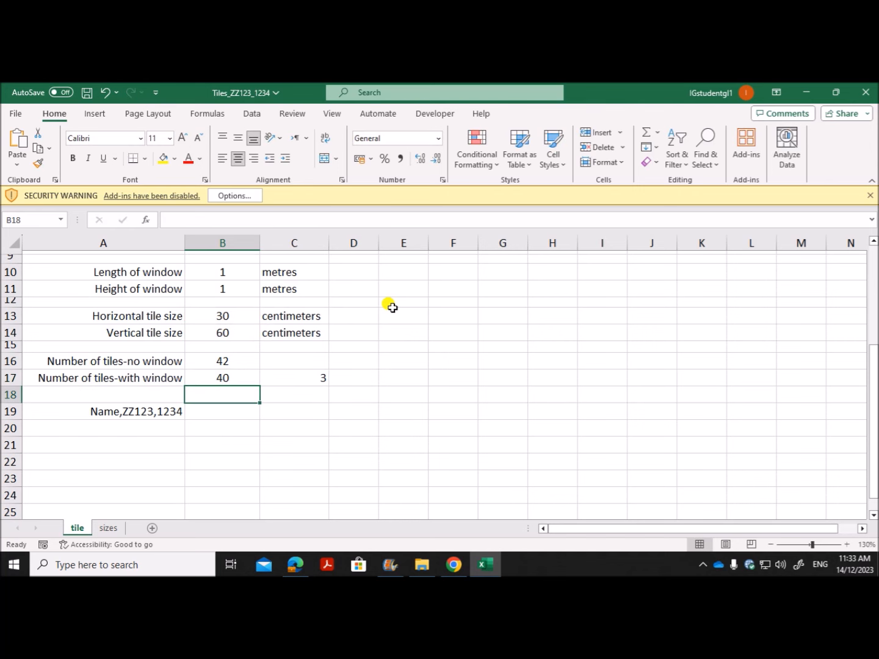
Cut the window tile expression out of C17, leaving that cell empty
{"action": "left_click", "coordinate": [305, 375]}
{"action": "double_click", "coordinate": [305, 374]}
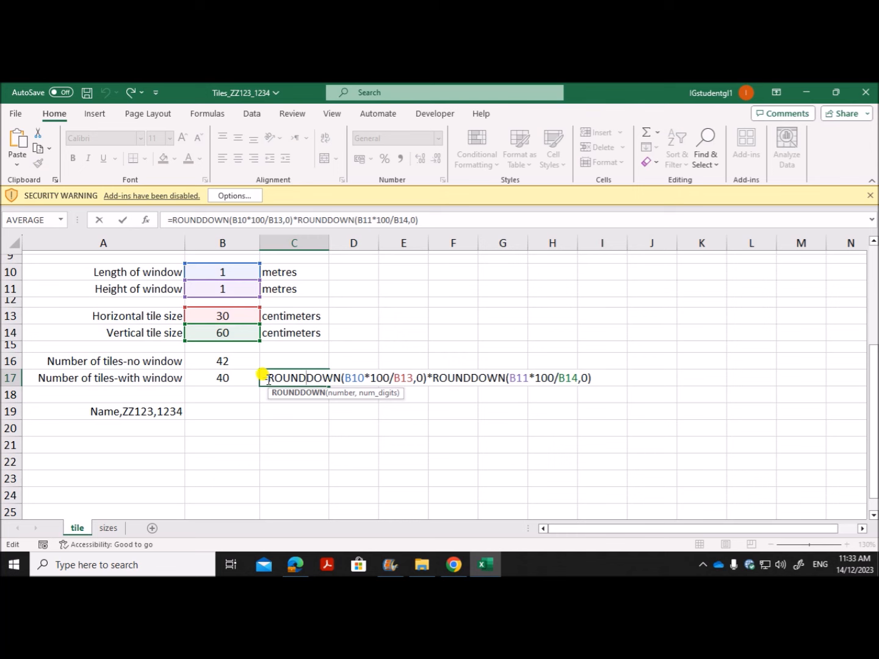
{"action": "left_click_drag", "start_coordinate": [268, 378], "coordinate": [592, 369]}
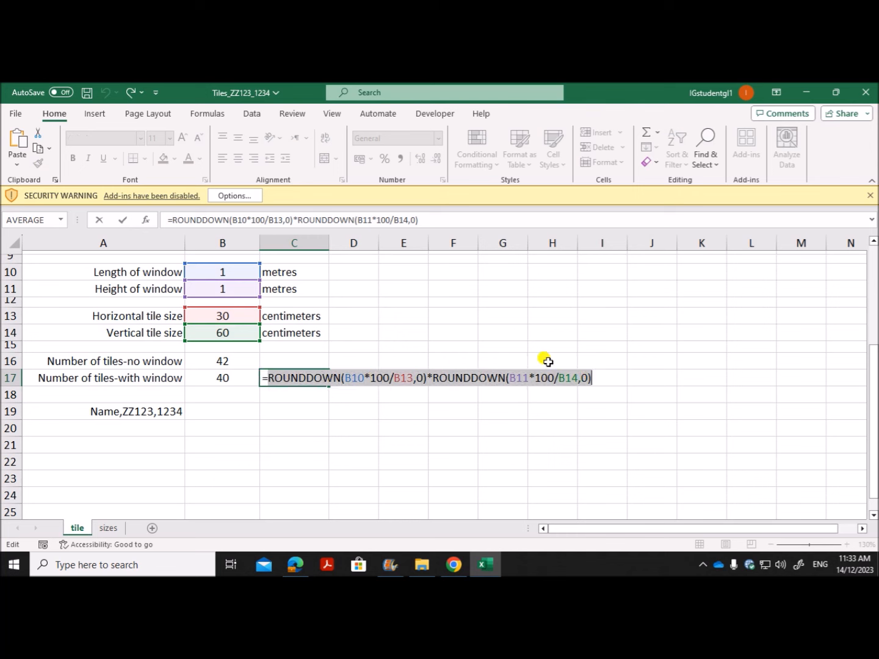
{"action": "key", "text": "BackSpace"}
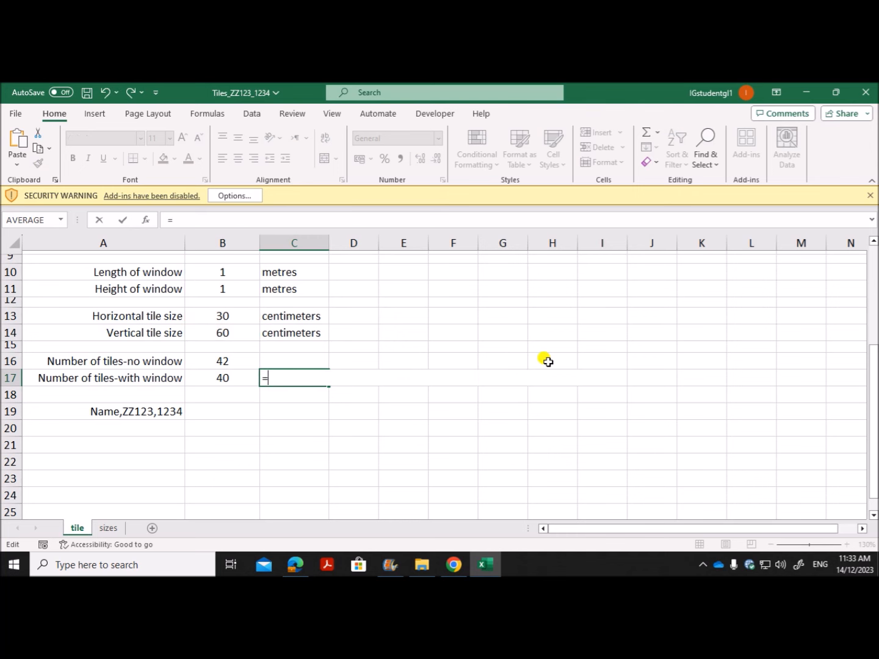
{"action": "key", "text": "Escape"}
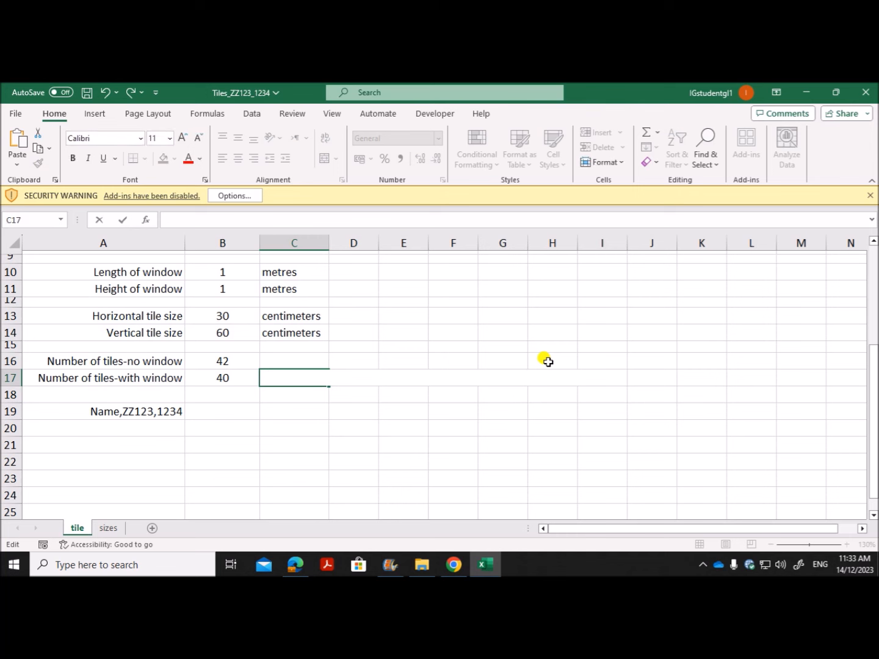
Subtract the pasted window expression in parentheses from B17's wall expression, ending the formula with -(ROUNDDOWN(B10*100/B13,0)*ROUNDDOWN(B11*100/B14,0))
{"action": "left_click", "coordinate": [245, 378]}
{"action": "double_click", "coordinate": [245, 377]}
{"action": "left_click", "coordinate": [368, 377]}
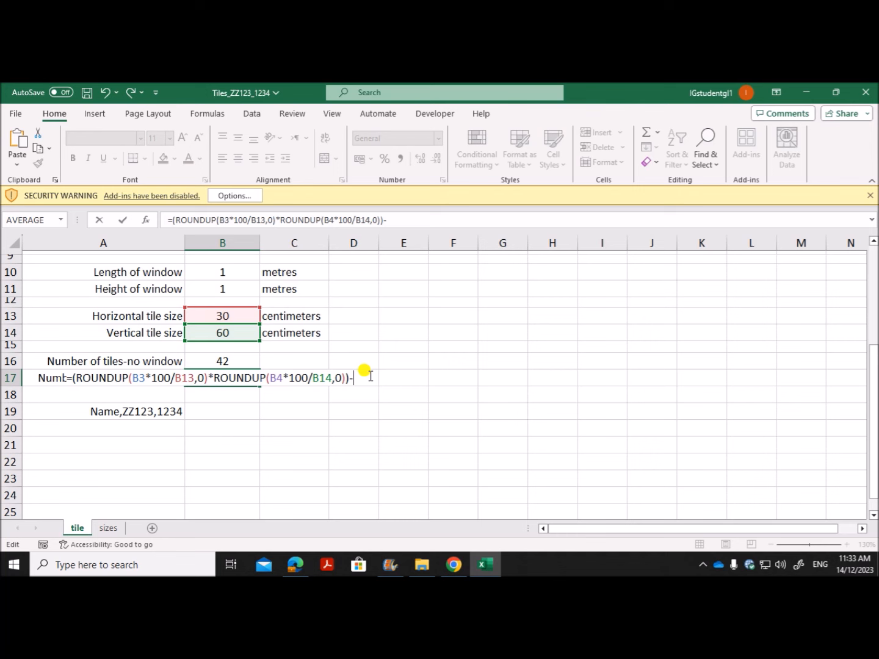
{"action": "key", "text": "ctrl+v"}
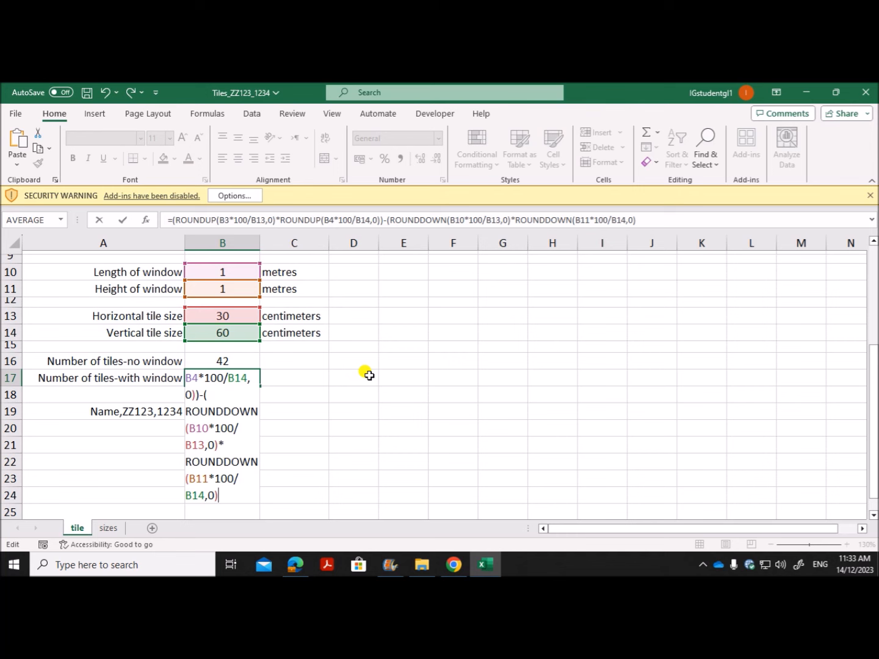
{"action": "key", "text": "Return"}
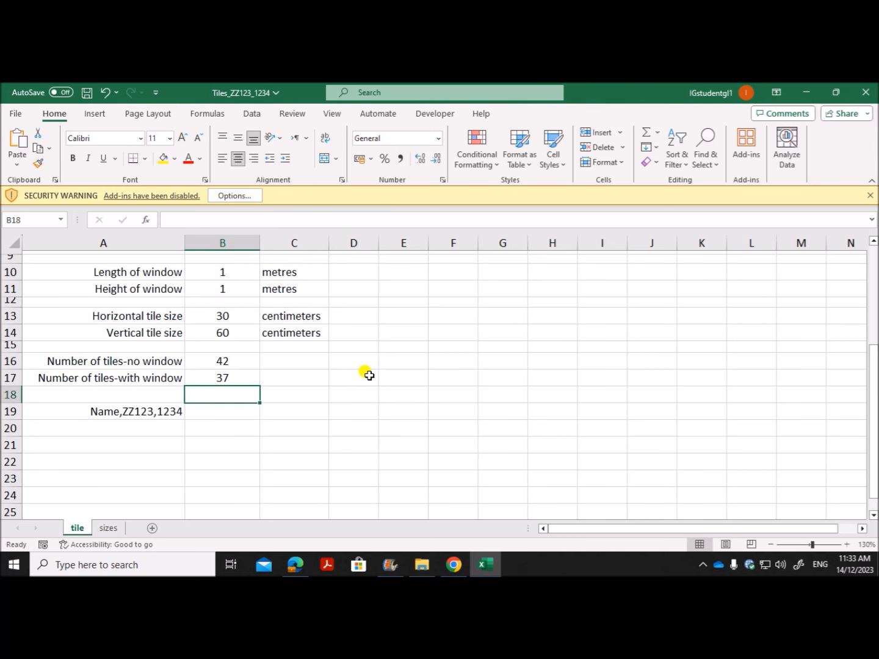
Check the breakage allowance for task 8 in the Edge PDF and append *1.1 to the B17 formula back in Excel
{"action": "left_click", "coordinate": [218, 373]}
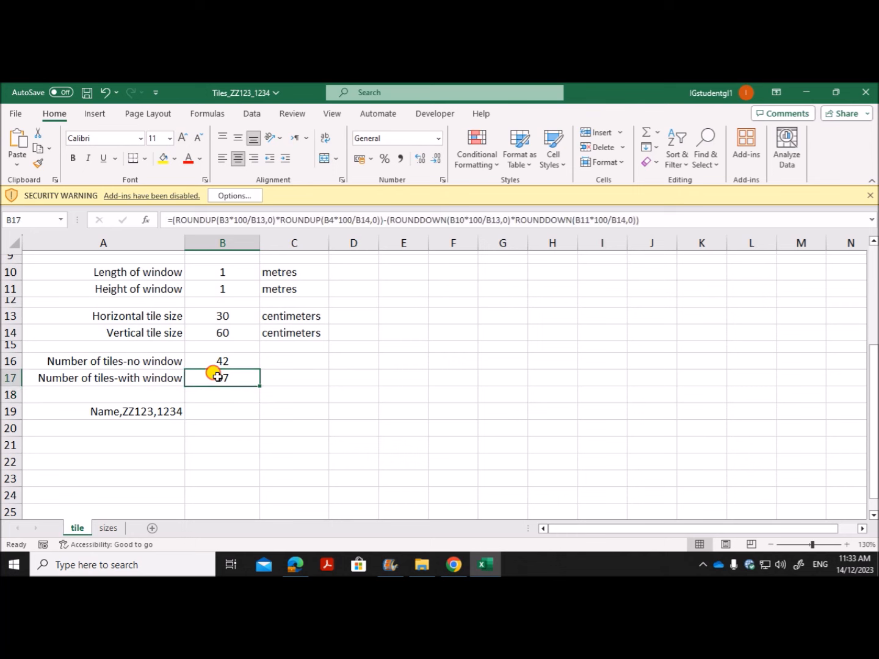
{"action": "double_click", "coordinate": [216, 374]}
{"action": "left_click_drag", "start_coordinate": [26, 372], "coordinate": [248, 395]}
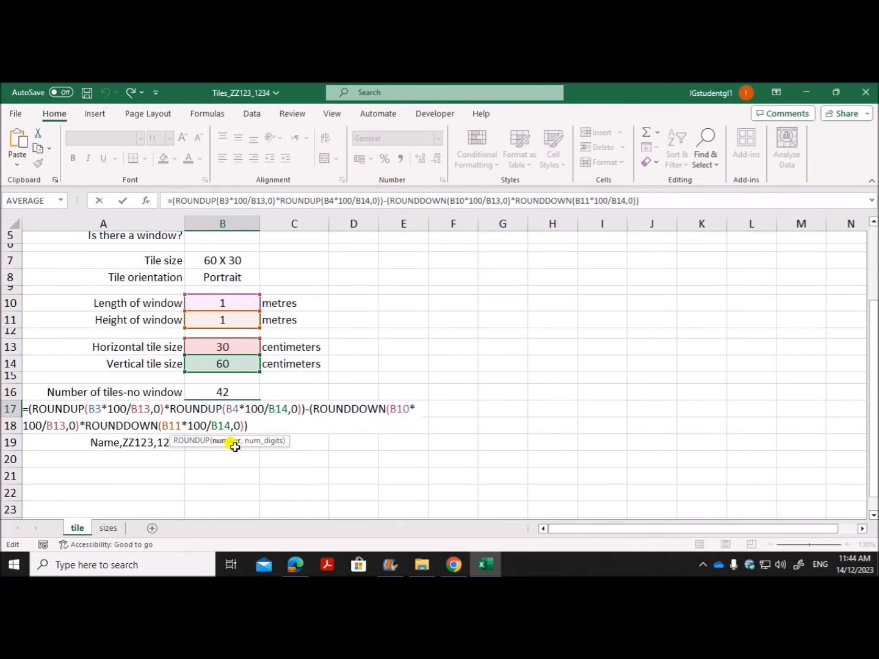
{"action": "left_click", "coordinate": [293, 561]}
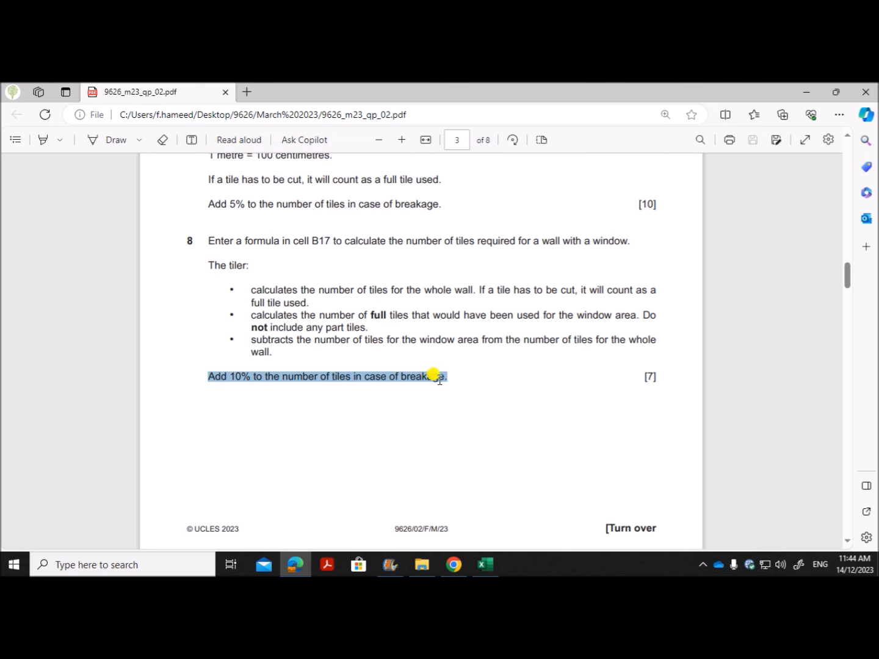
{"action": "left_click", "coordinate": [485, 565]}
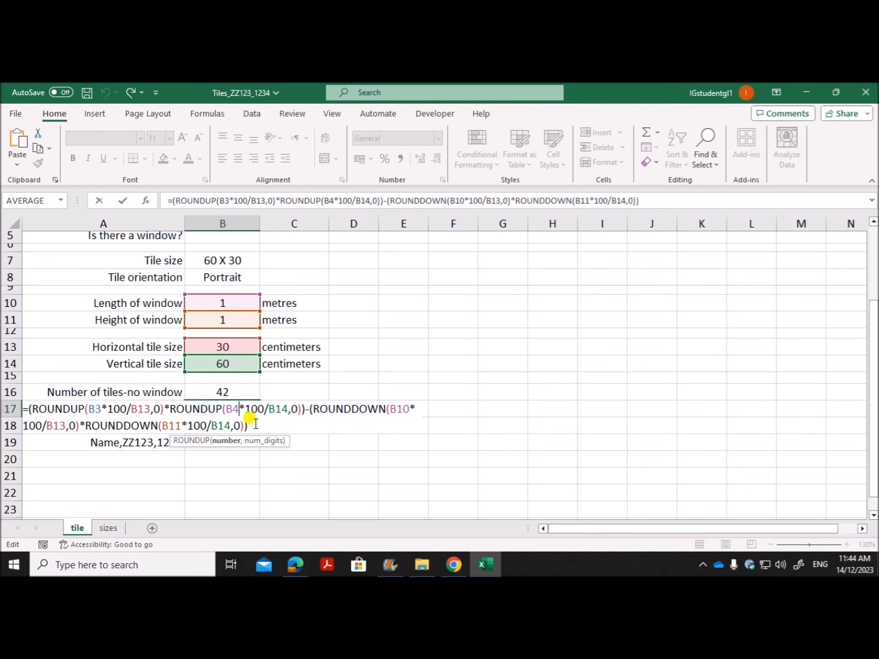
{"action": "left_click", "coordinate": [259, 424]}
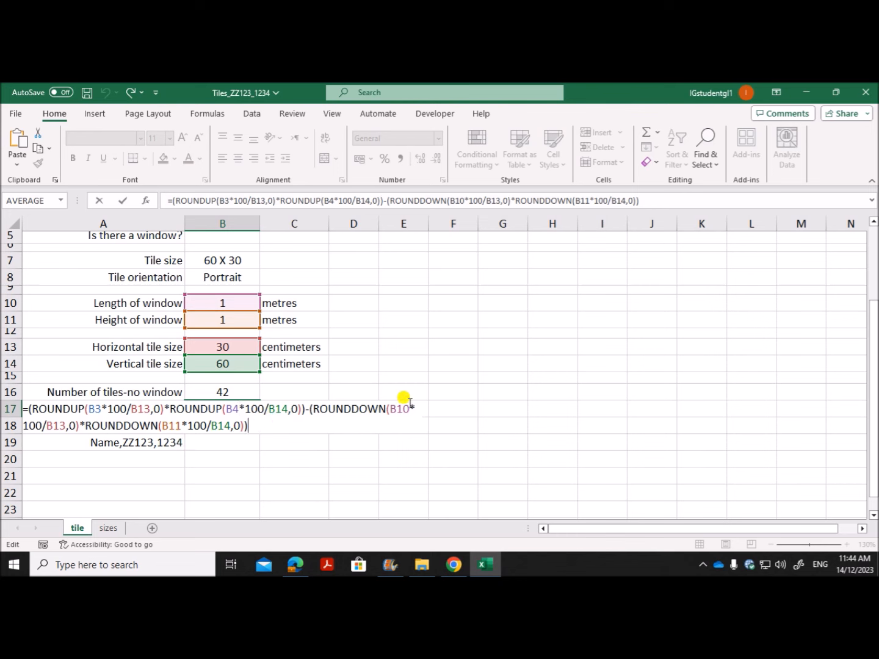
{"action": "type", "text": "*"}
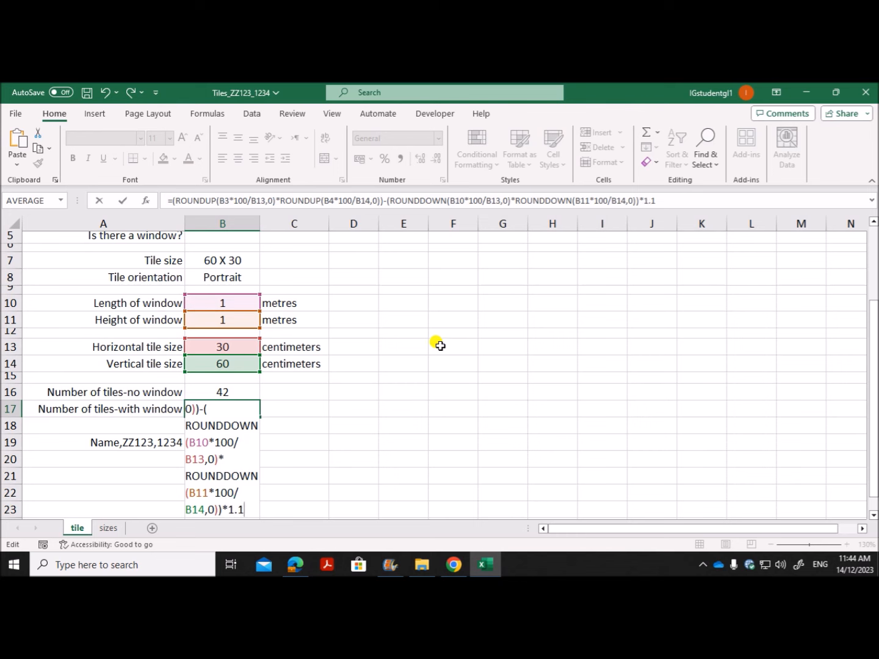
{"action": "key", "text": "Return"}
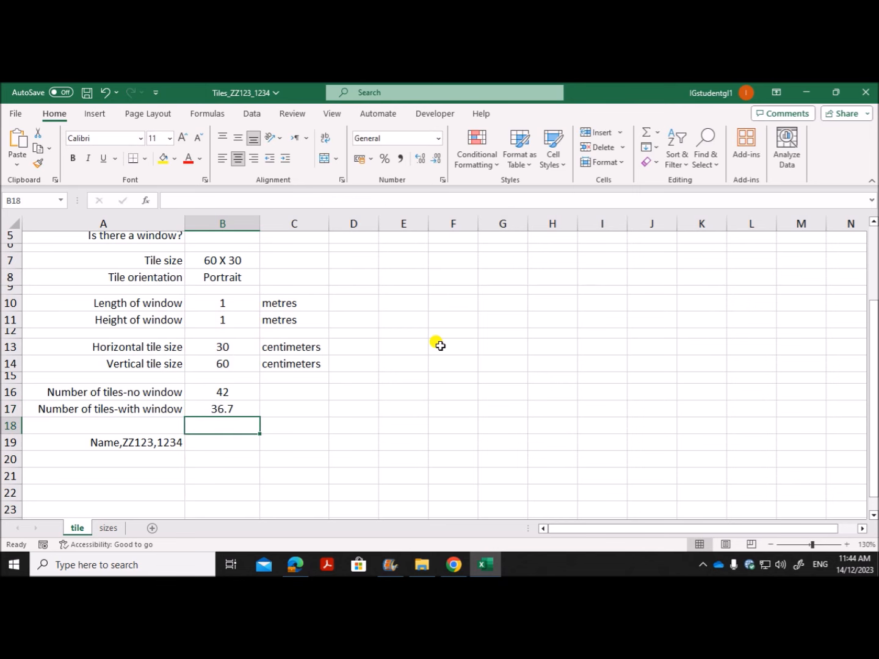
Wrap the entire B17 formula in an outer ROUNDUP with 0 digits, so it starts with =ROUNDUP(( and ends with *1.1,0)
{"action": "double_click", "coordinate": [235, 407]}
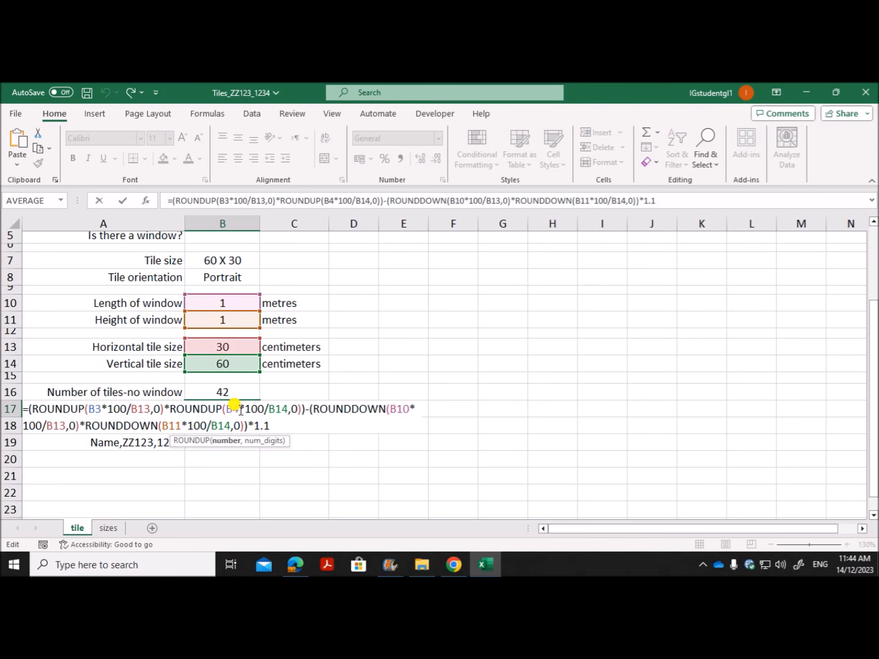
{"action": "left_click", "coordinate": [172, 201]}
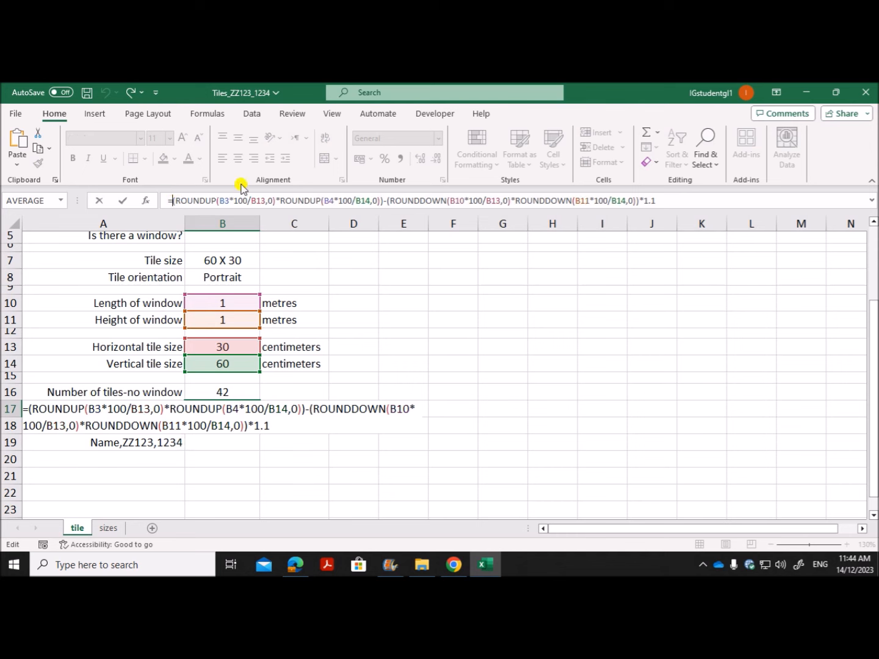
{"action": "type", "text": "ROUNDUP"}
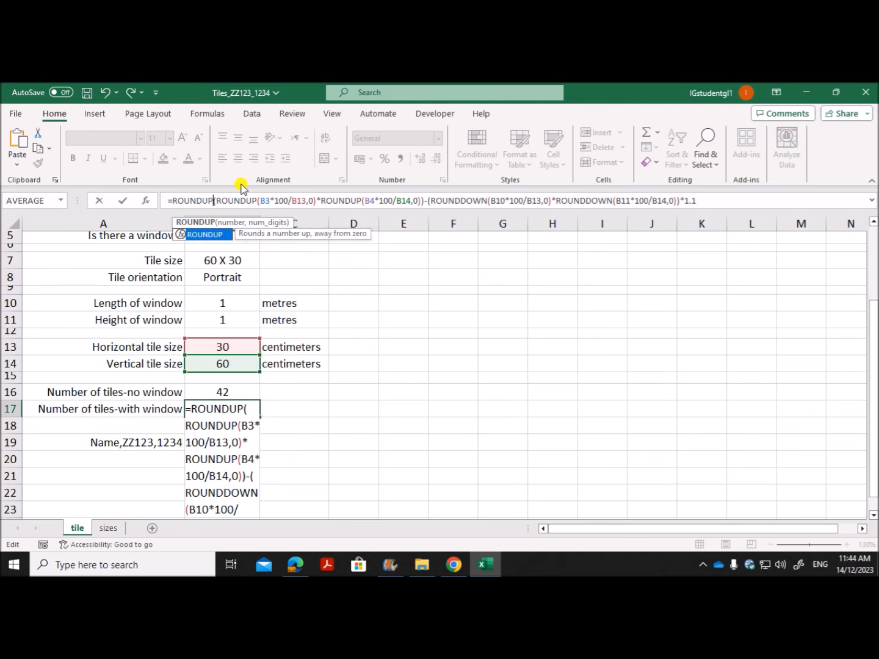
{"action": "type", "text": "("}
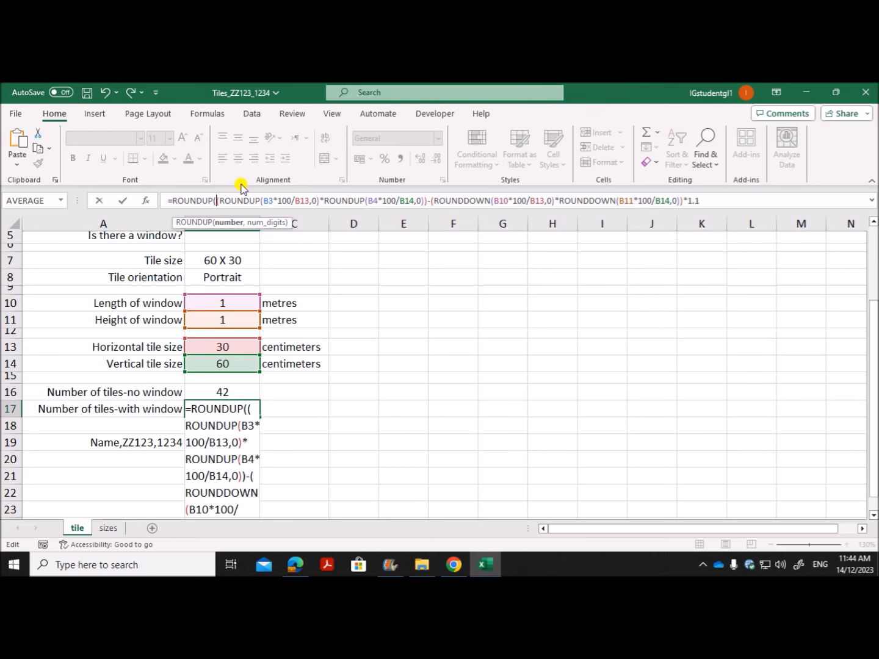
{"action": "left_click", "coordinate": [720, 200]}
{"action": "type", "text": ","}
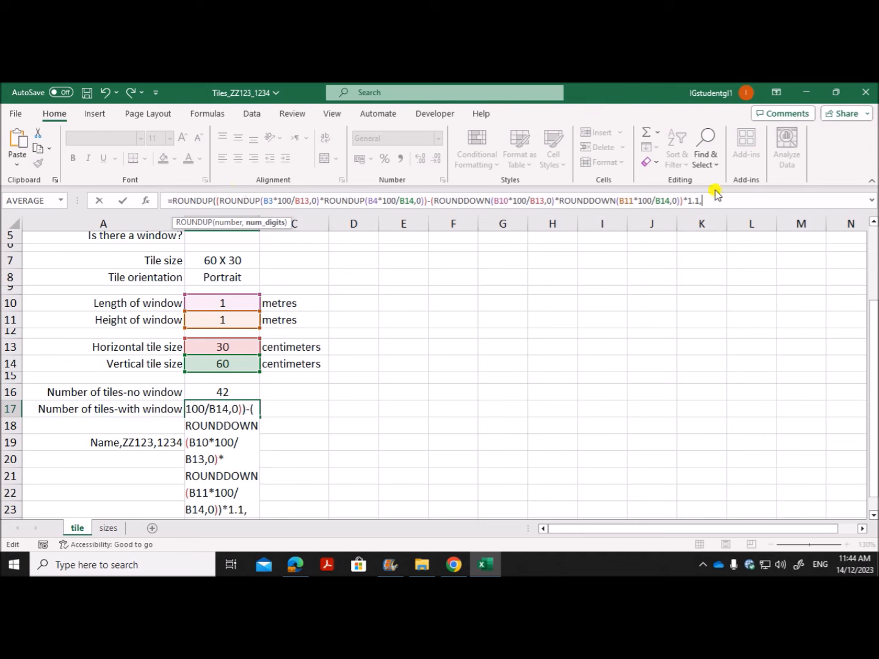
{"action": "type", "text": "0)"}
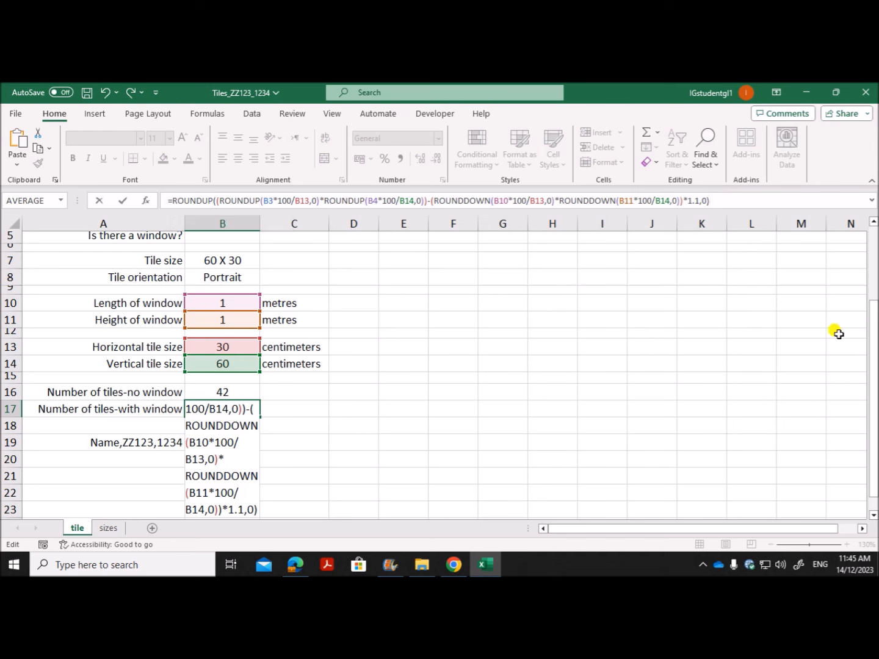
{"action": "key", "text": "Return"}
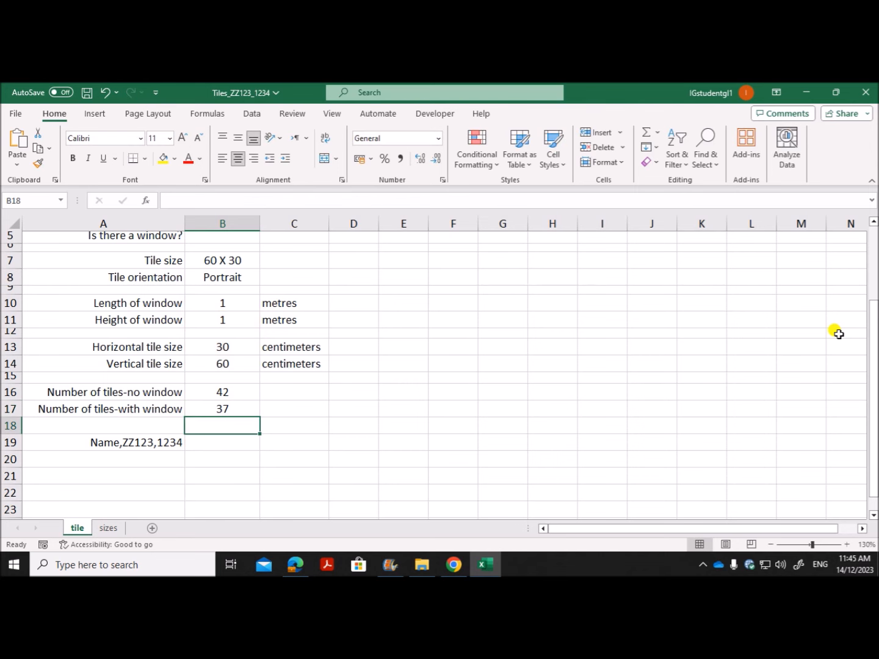
Review the wall, window and *1.1 breakage parts of the B17 formula without changing it
{"action": "left_click", "coordinate": [243, 405]}
{"action": "double_click", "coordinate": [244, 406]}
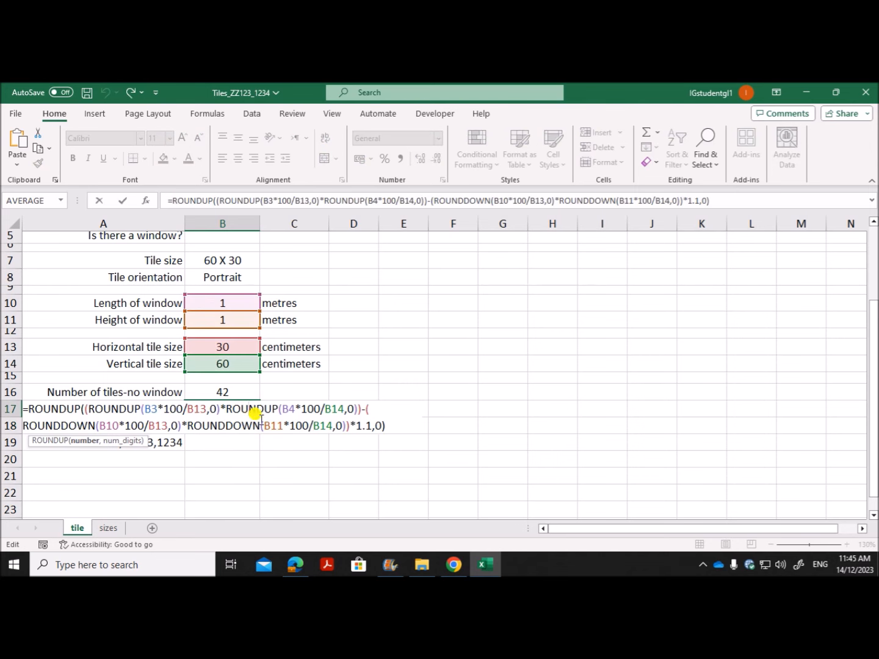
{"action": "left_click_drag", "start_coordinate": [25, 403], "coordinate": [360, 408]}
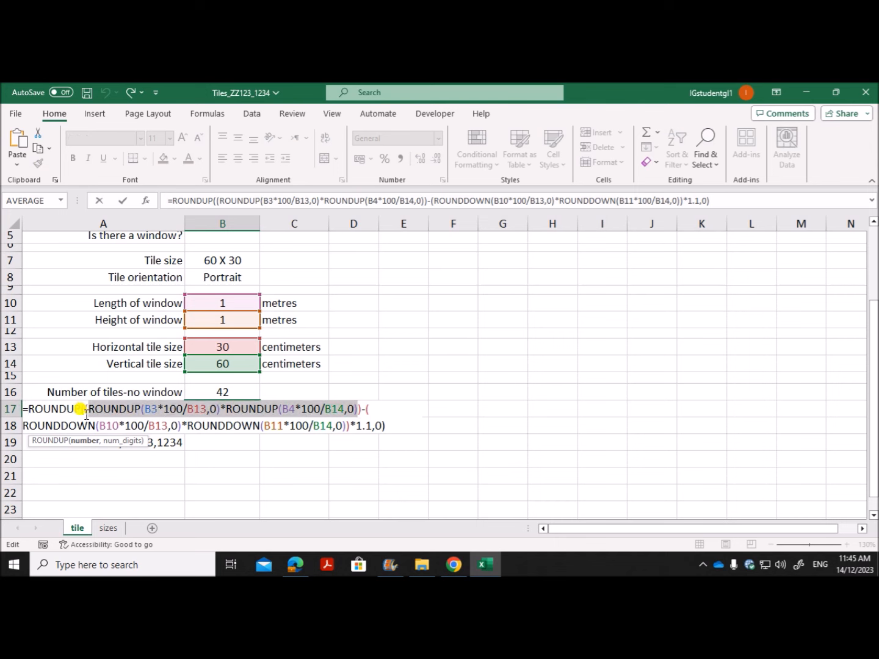
{"action": "left_click_drag", "start_coordinate": [23, 424], "coordinate": [364, 420]}
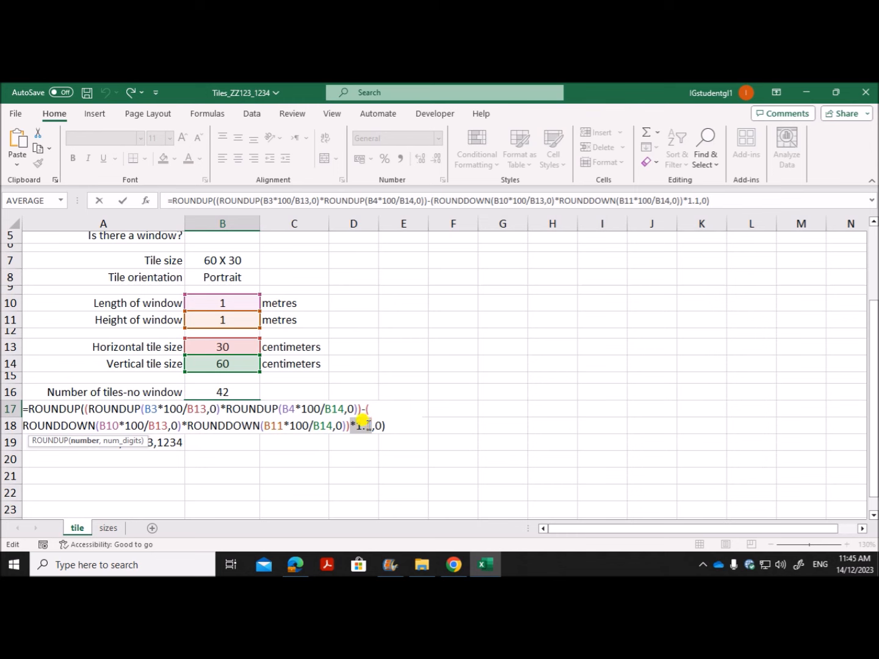
{"action": "key", "text": "Return"}
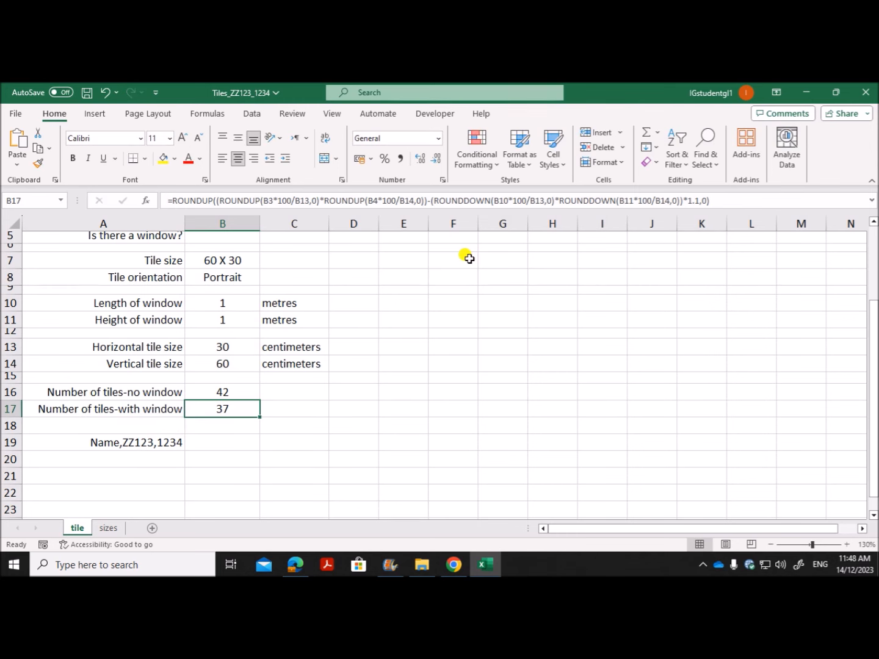
Read the first task 9 requirement in the Edge PDF and examine the tile size and the horizontal and vertical size rows in Excel
{"action": "left_click", "coordinate": [295, 564]}
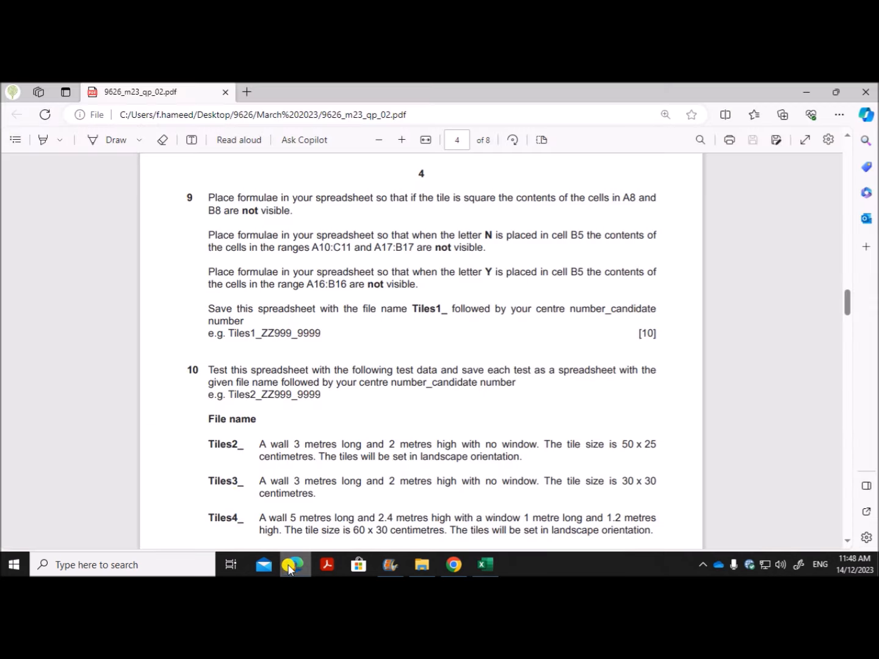
{"action": "left_click_drag", "start_coordinate": [209, 194], "coordinate": [305, 215]}
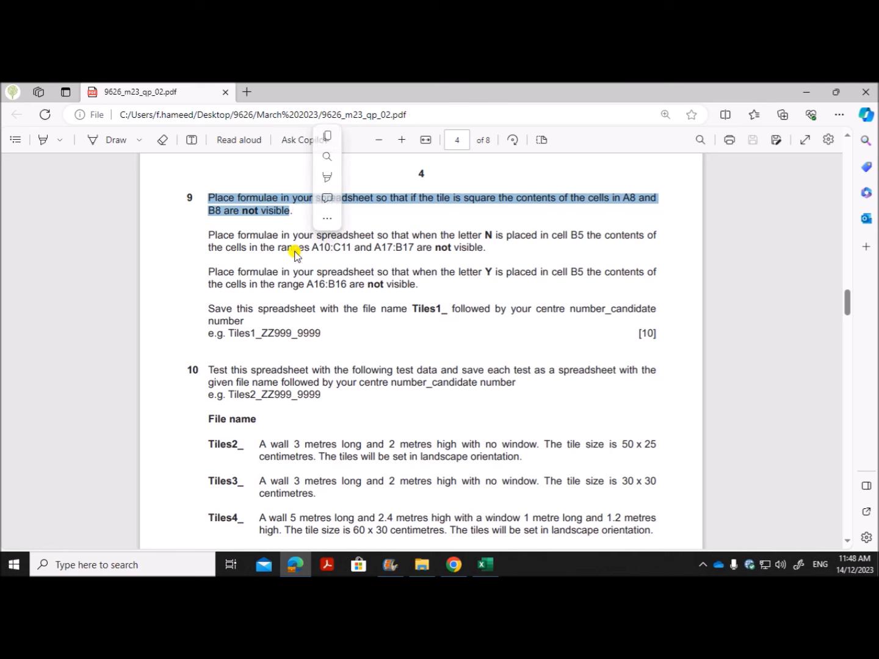
{"action": "left_click", "coordinate": [486, 565]}
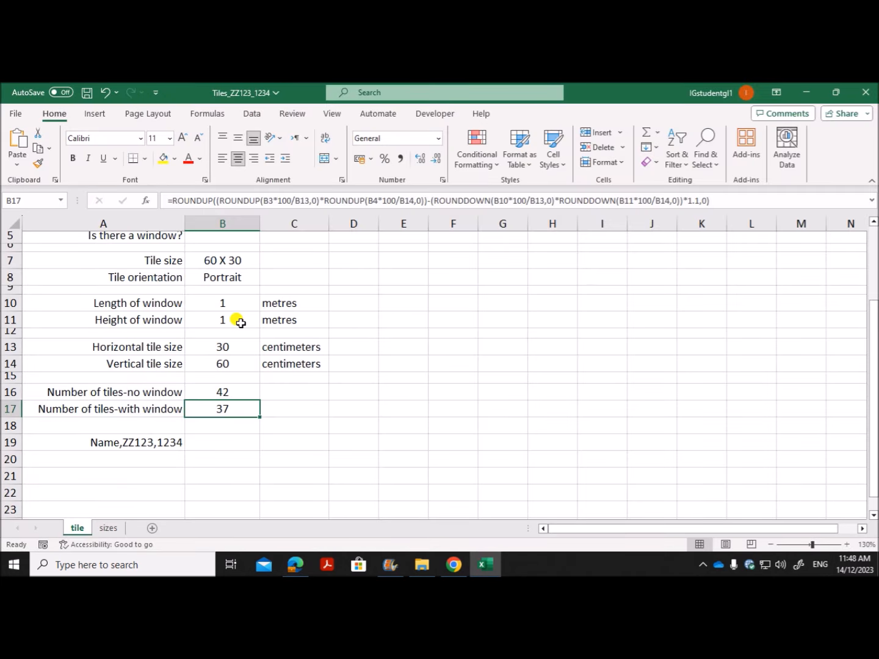
{"action": "scroll", "coordinate": [241, 320], "scroll_direction": "up", "scroll_amount": 2}
{"action": "left_click", "coordinate": [206, 360]}
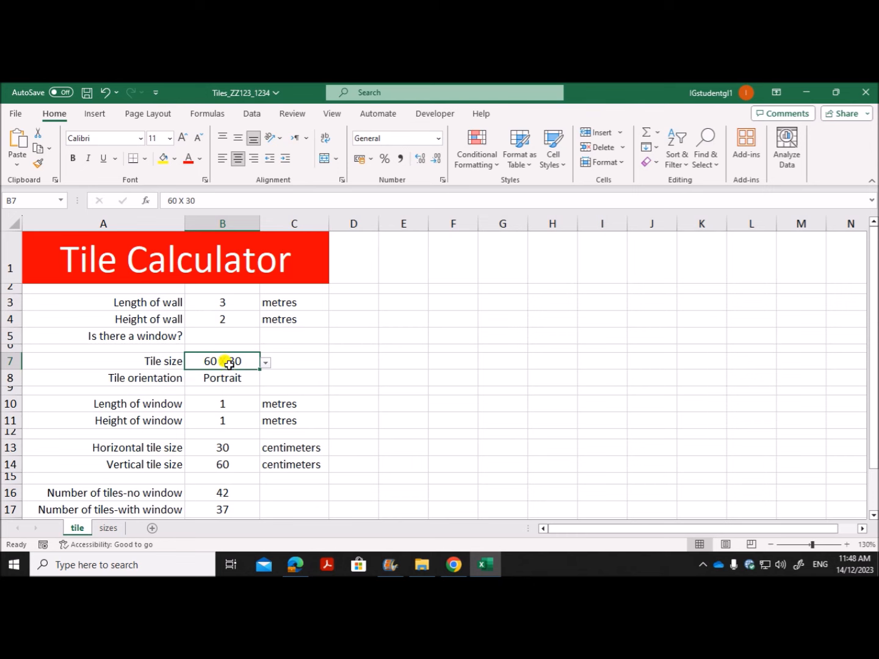
{"action": "left_click", "coordinate": [171, 449]}
{"action": "left_click", "coordinate": [178, 463]}
{"action": "left_click", "coordinate": [170, 448]}
{"action": "left_click", "coordinate": [175, 465]}
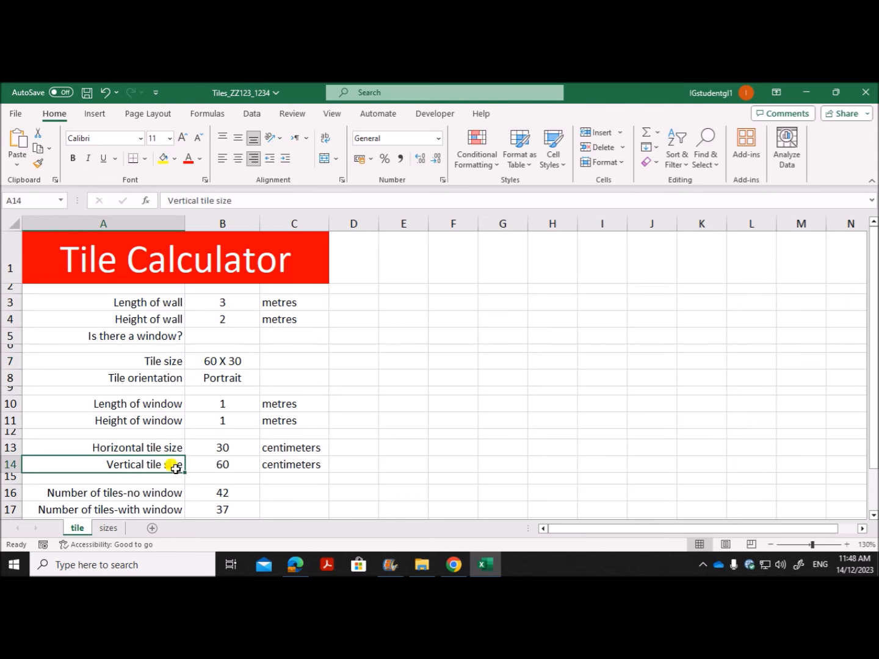
{"action": "left_click", "coordinate": [220, 360]}
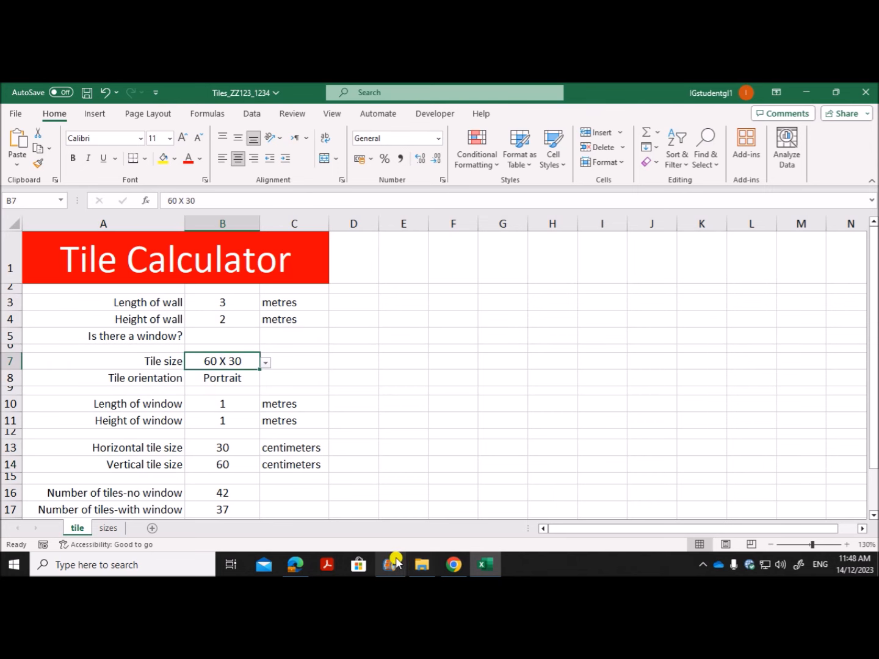
Recheck task 9 in the Edge PDF, and back in Excel inspect the orientation cells A8:B8 and the formula in B13
{"action": "left_click", "coordinate": [294, 565]}
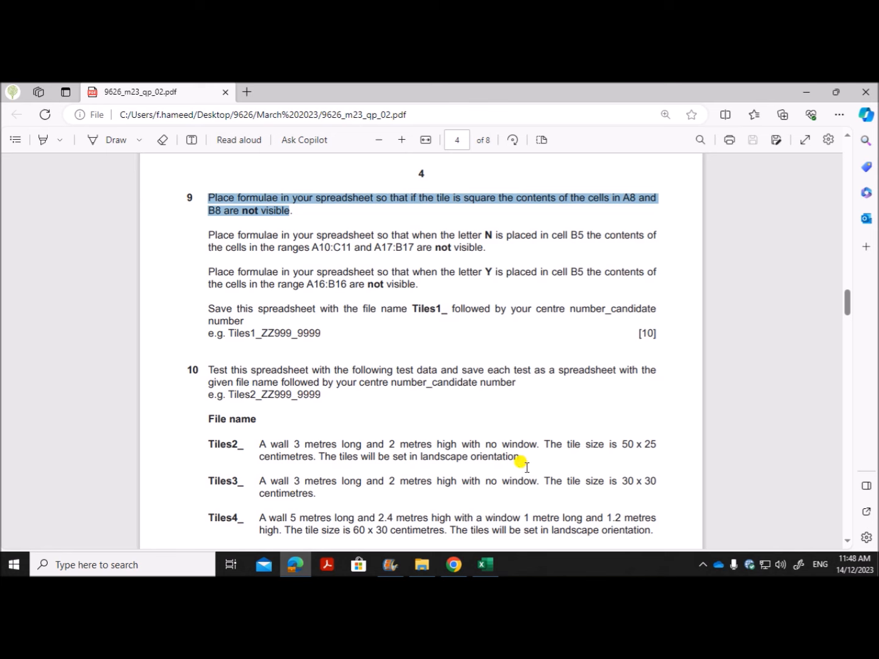
{"action": "left_click", "coordinate": [485, 563]}
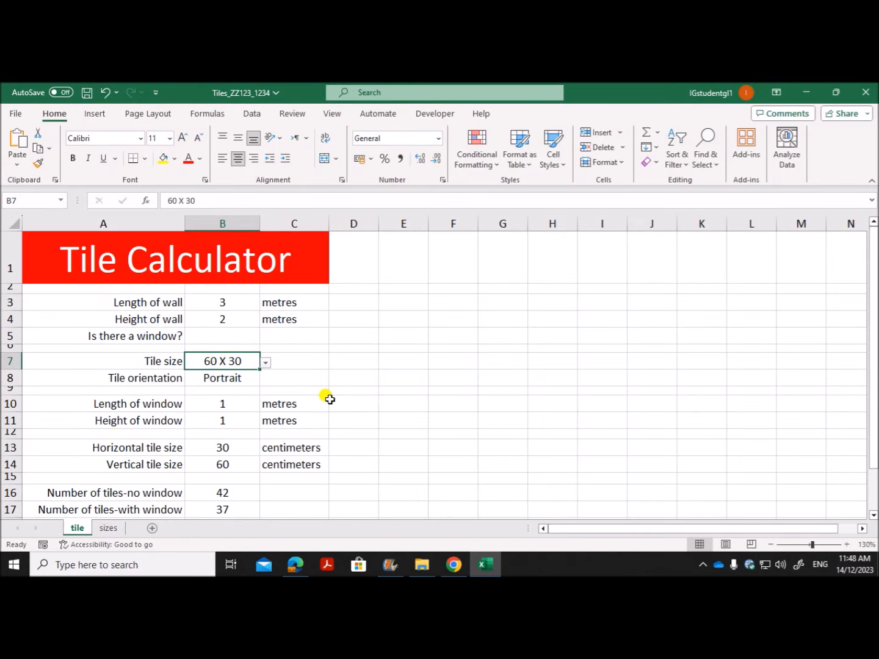
{"action": "left_click_drag", "start_coordinate": [167, 379], "coordinate": [242, 380]}
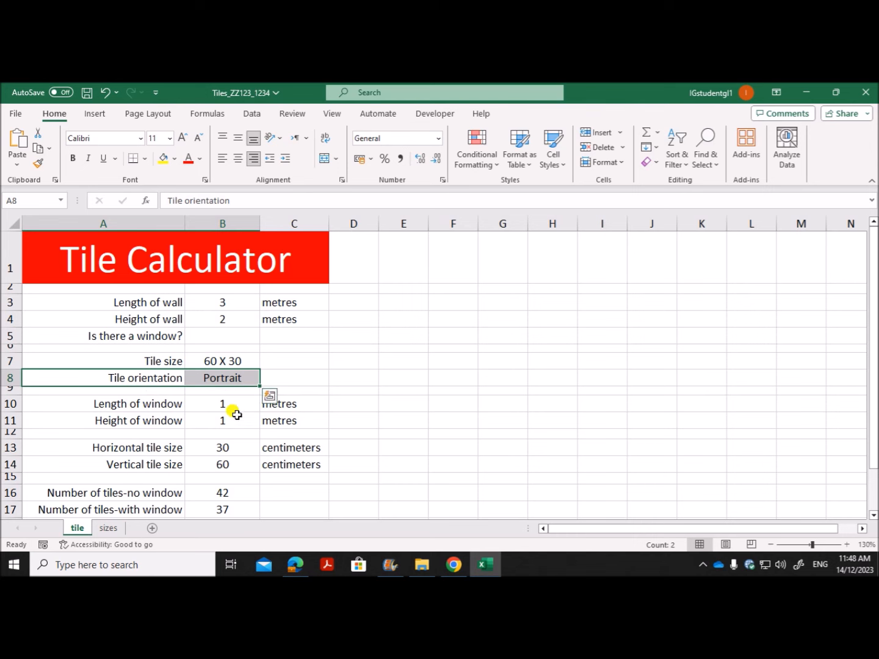
{"action": "left_click", "coordinate": [245, 449]}
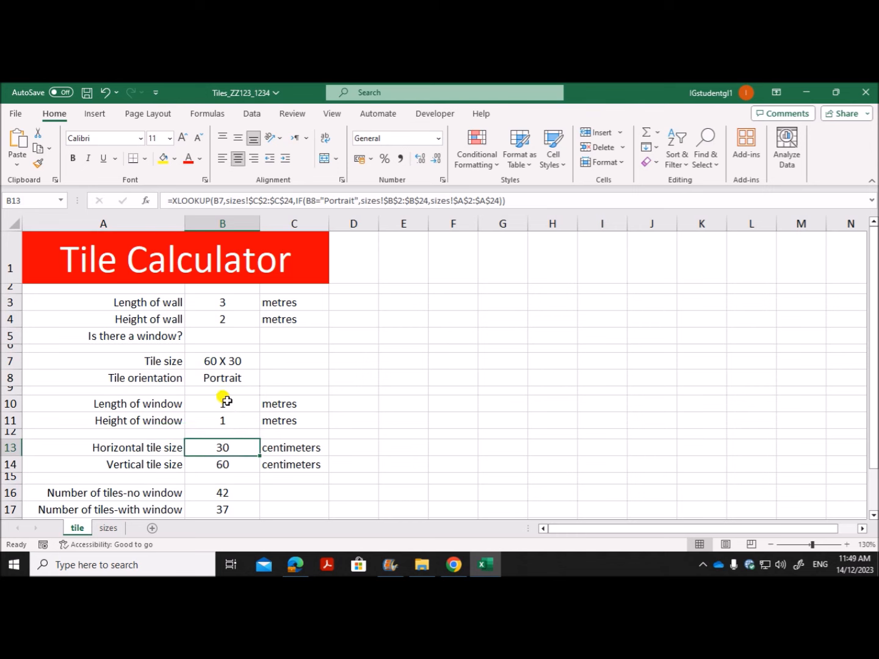
Start a formula-based conditional formatting rule for A8:B8 with the condition =$B$13=$B$14
{"action": "left_click_drag", "start_coordinate": [164, 379], "coordinate": [215, 375]}
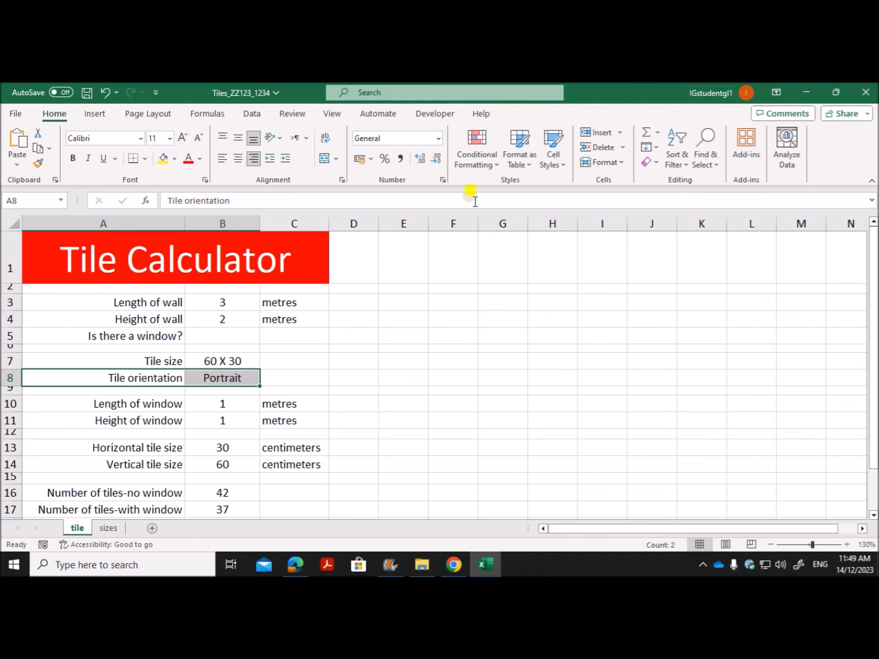
{"action": "left_click", "coordinate": [490, 163]}
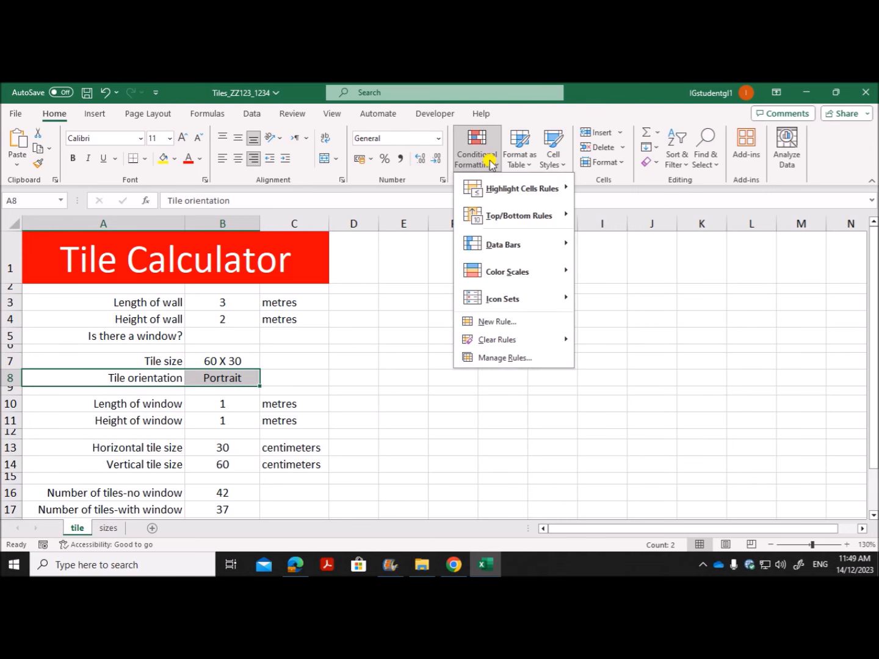
{"action": "mouse_move", "coordinate": [510, 190]}
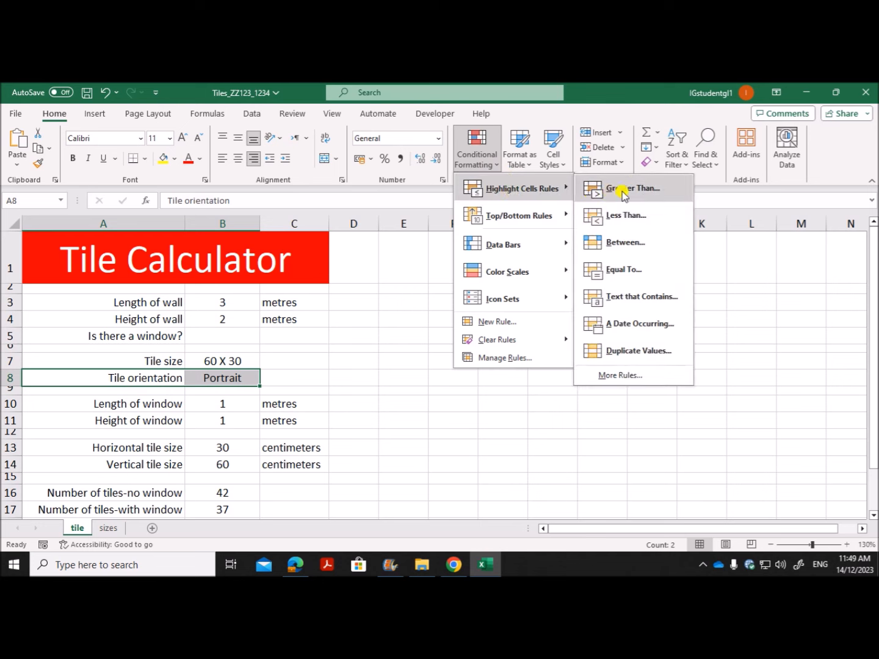
{"action": "left_click", "coordinate": [602, 377]}
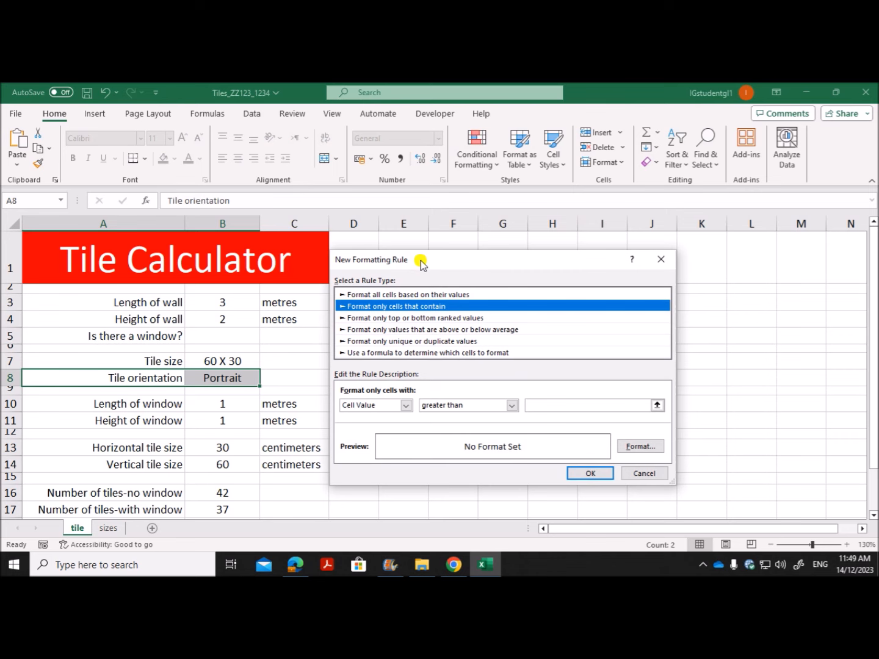
{"action": "left_click_drag", "start_coordinate": [421, 261], "coordinate": [471, 234]}
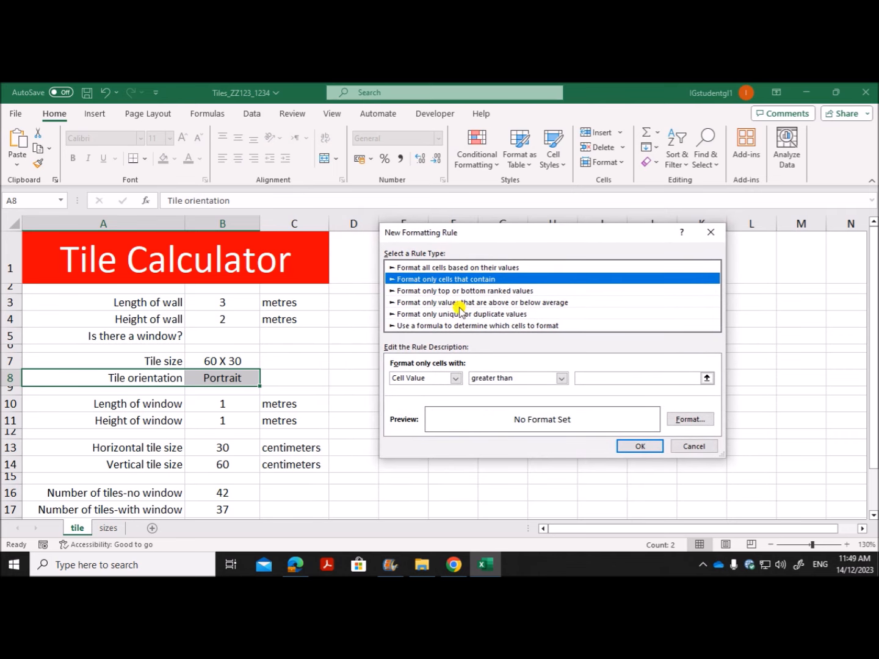
{"action": "left_click", "coordinate": [442, 326]}
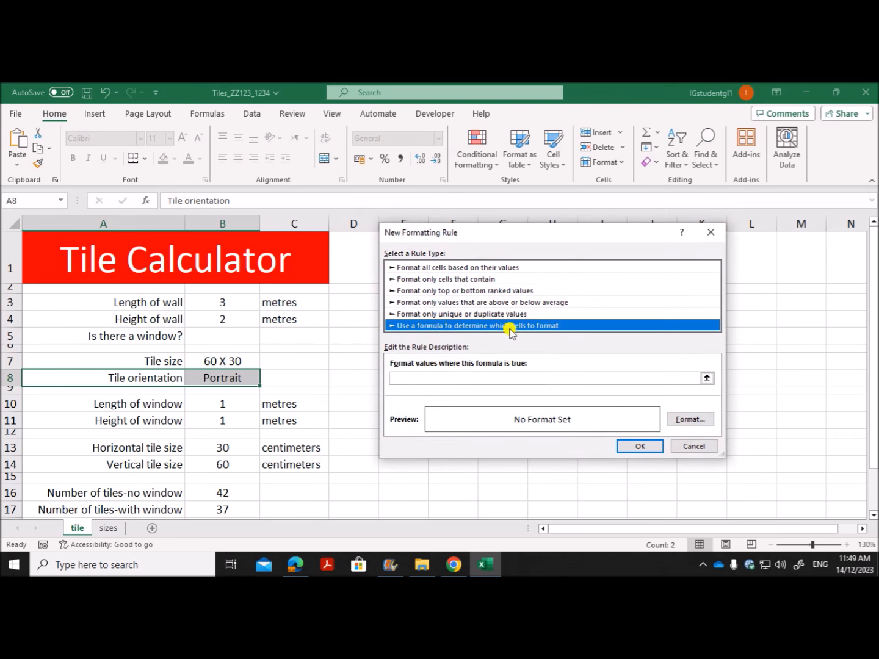
{"action": "left_click", "coordinate": [432, 377]}
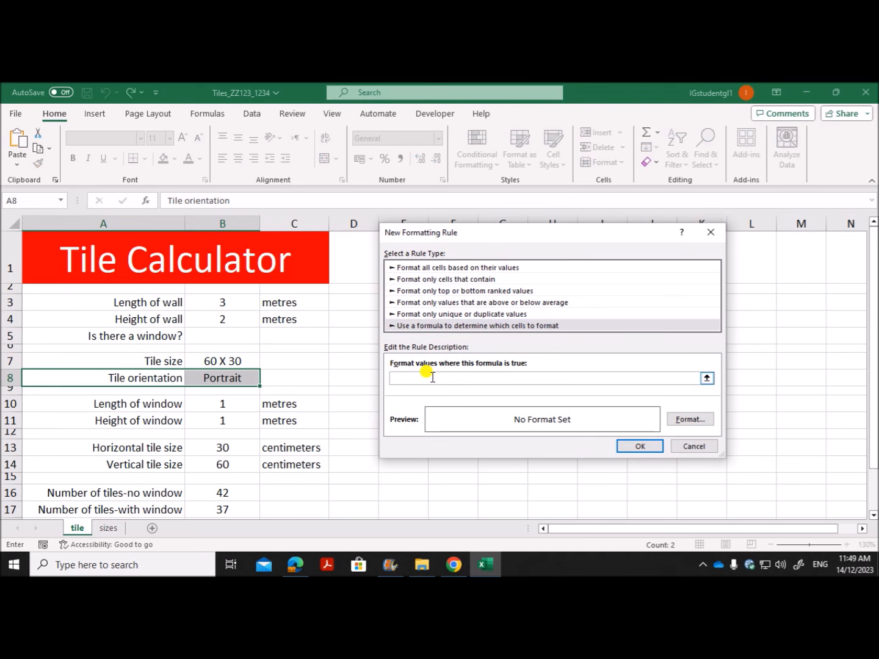
{"action": "left_click", "coordinate": [224, 449]}
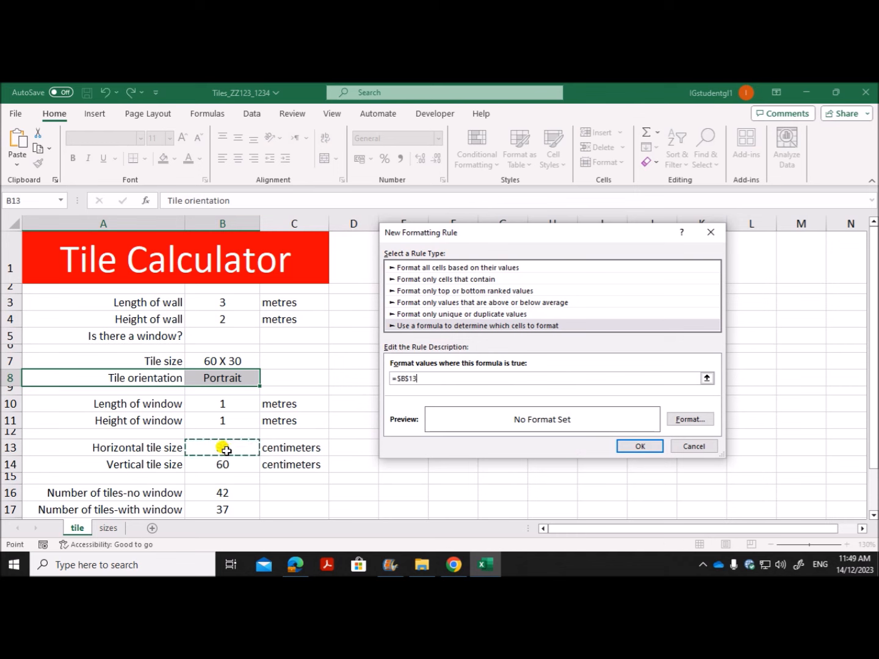
{"action": "type", "text": "="}
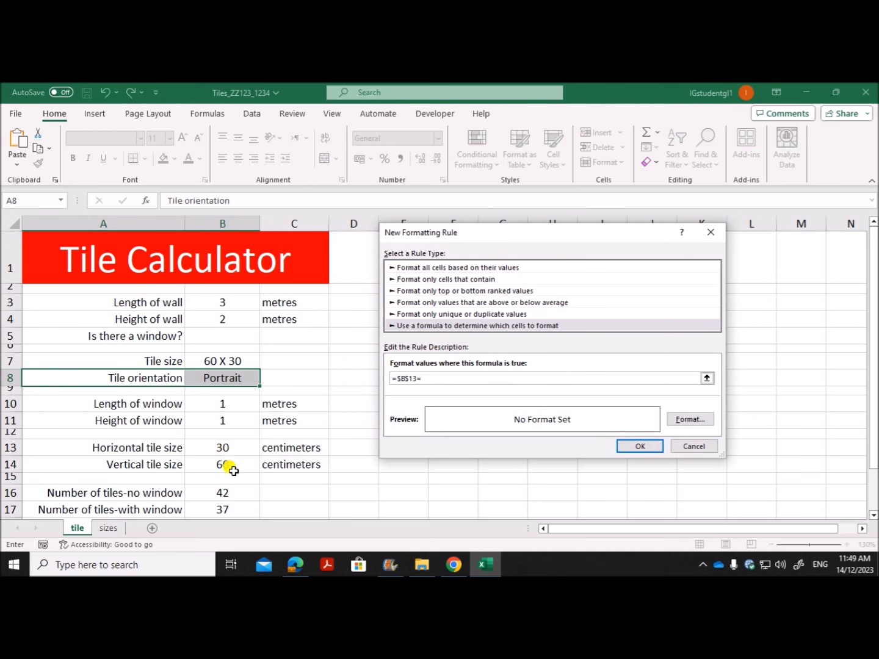
{"action": "left_click", "coordinate": [230, 466]}
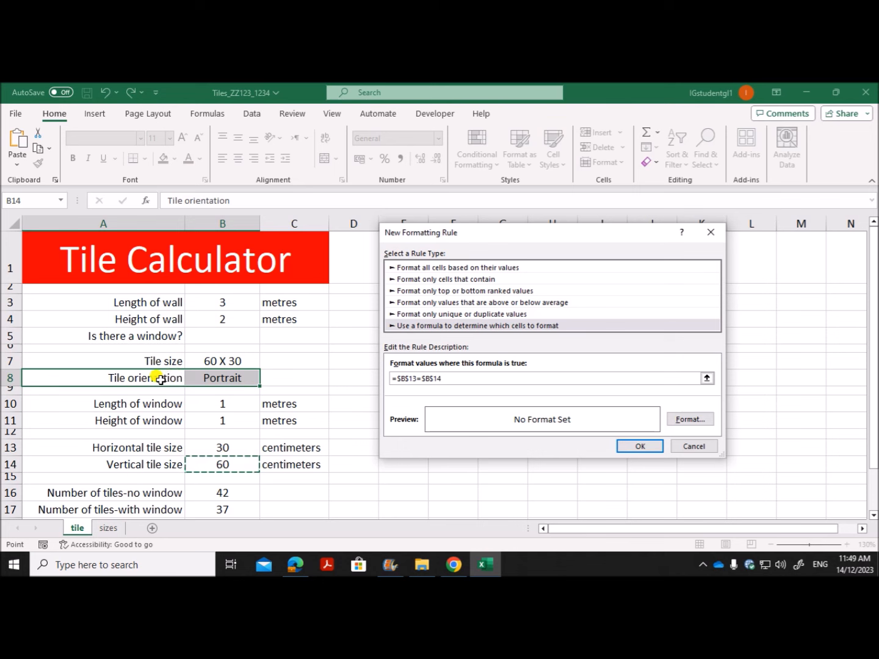
Give the A8:B8 rule a white font colour and apply the rule
{"action": "left_click", "coordinate": [682, 420]}
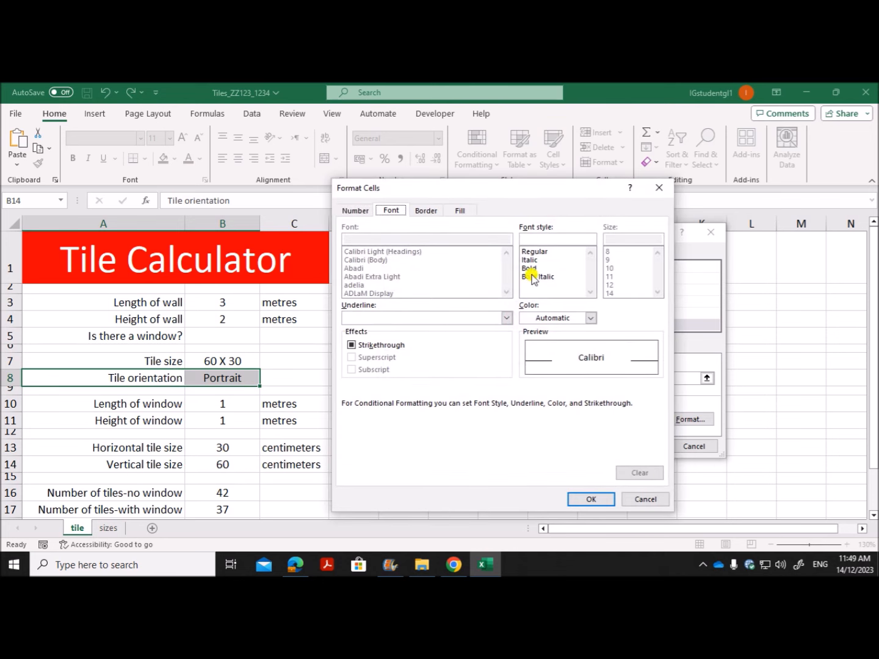
{"action": "left_click", "coordinate": [573, 318]}
{"action": "left_click", "coordinate": [526, 370]}
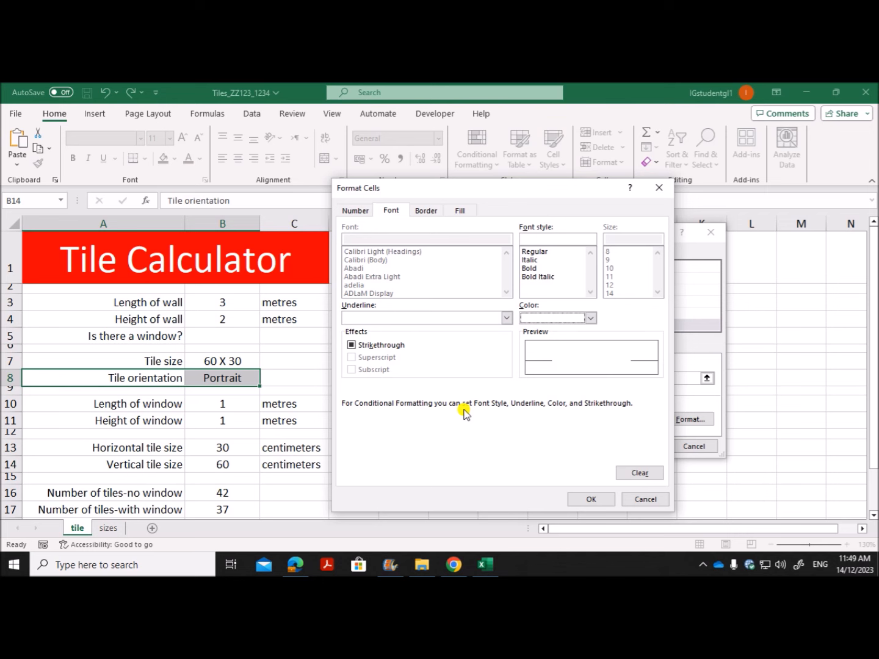
{"action": "left_click", "coordinate": [586, 500]}
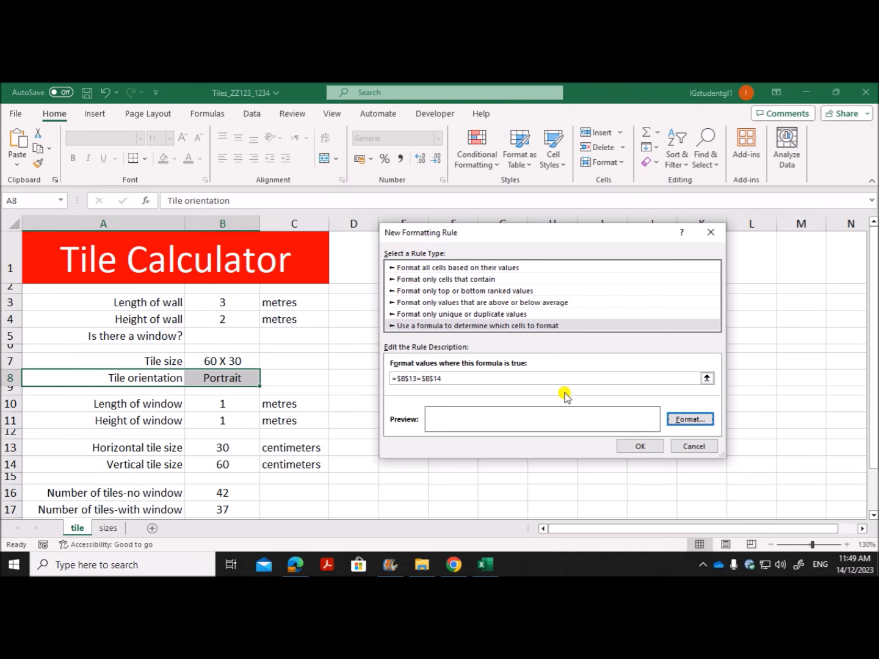
{"action": "left_click", "coordinate": [626, 447]}
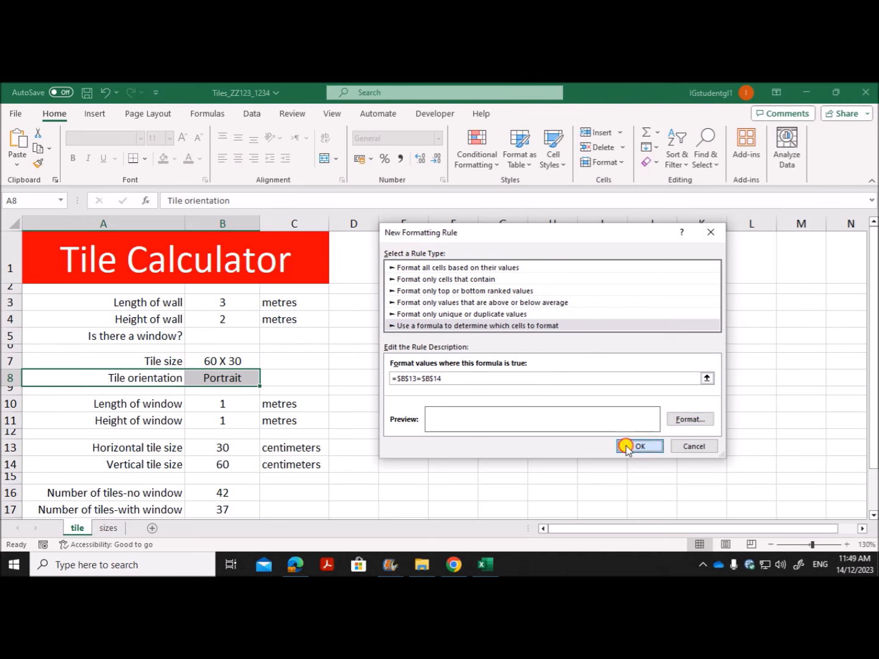
Test the A8:B8 rule by switching the tile size in B7 to 60 X 60 and back to 60 X 30
{"action": "left_click", "coordinate": [230, 363]}
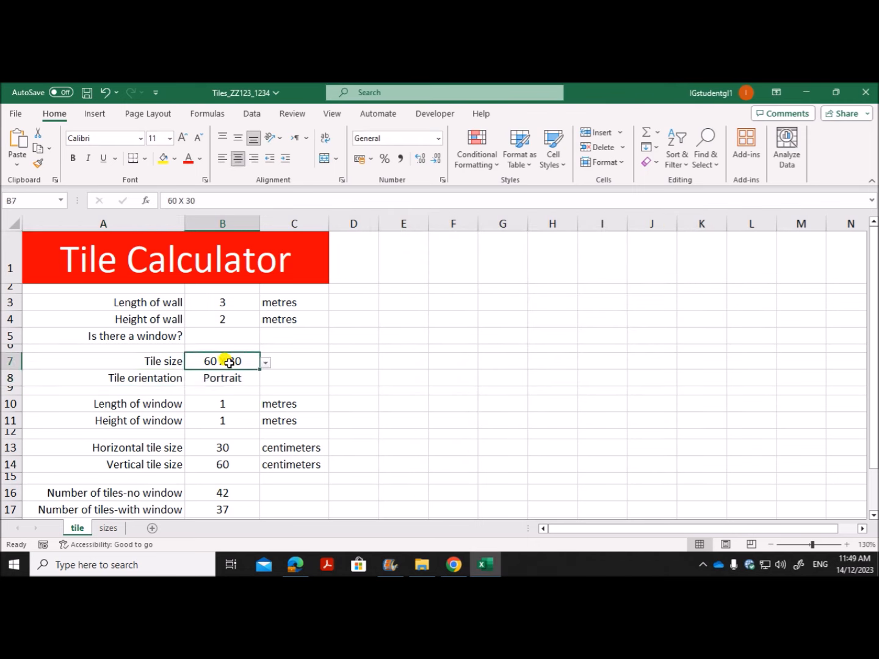
{"action": "left_click", "coordinate": [265, 364]}
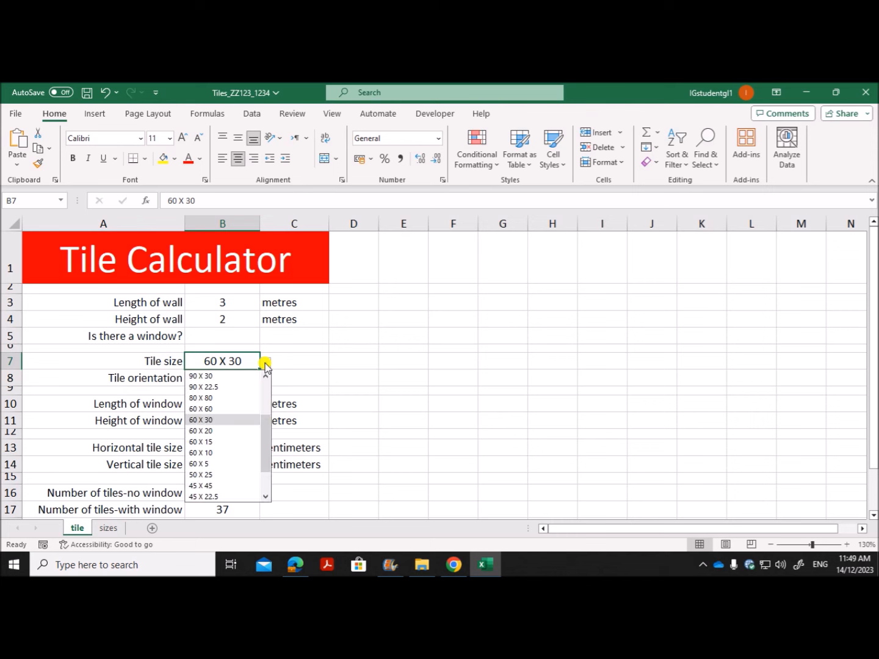
{"action": "left_click", "coordinate": [203, 409]}
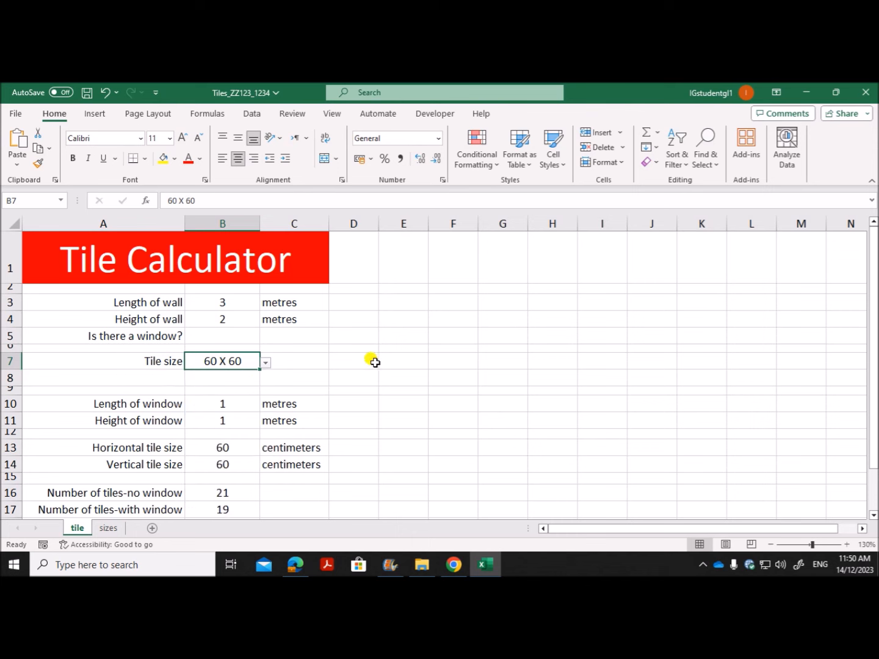
{"action": "left_click", "coordinate": [436, 364]}
{"action": "left_click", "coordinate": [235, 360]}
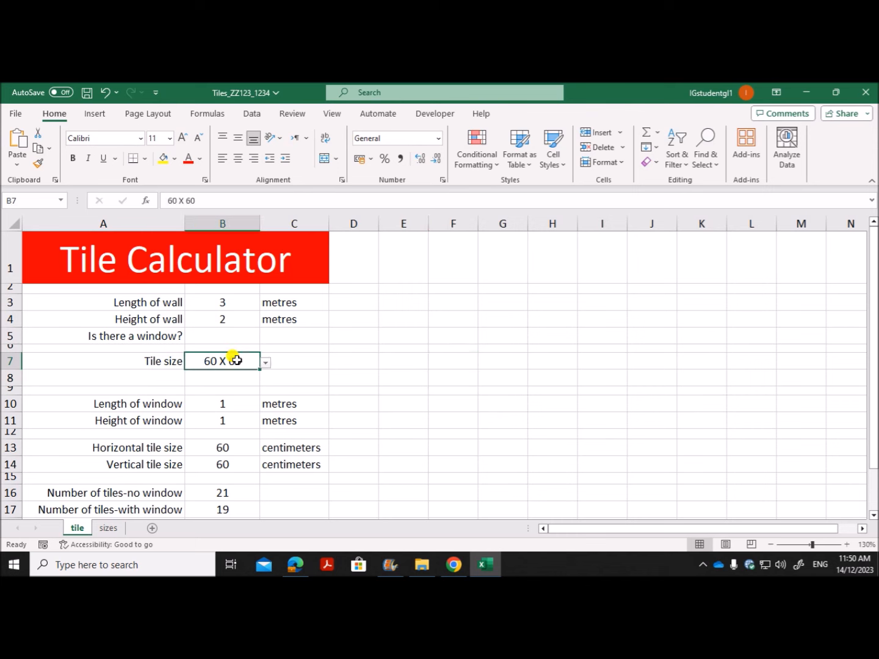
{"action": "left_click", "coordinate": [266, 362]}
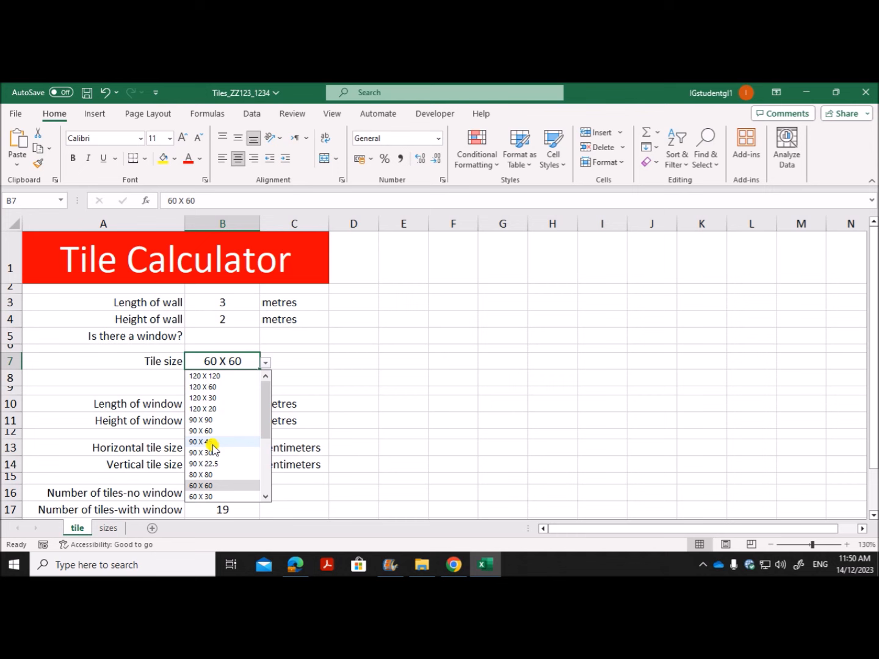
{"action": "scroll", "coordinate": [215, 482], "scroll_direction": "down", "scroll_amount": 1}
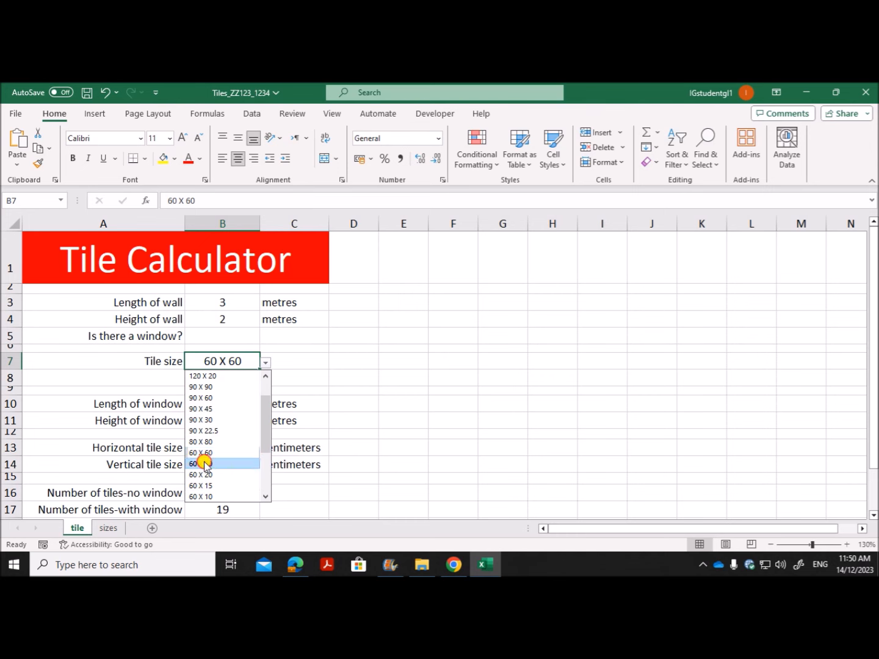
{"action": "left_click", "coordinate": [199, 464]}
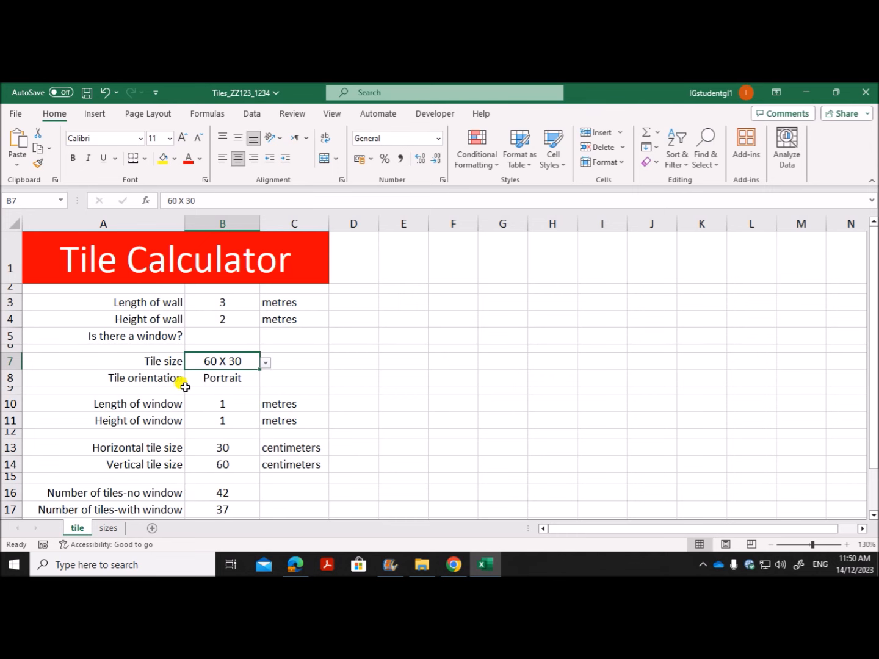
Switch to the Edge PDF and highlight the second task 9 requirement, about the letter N in cell B5
{"action": "left_click", "coordinate": [295, 565]}
{"action": "left_click", "coordinate": [340, 343]}
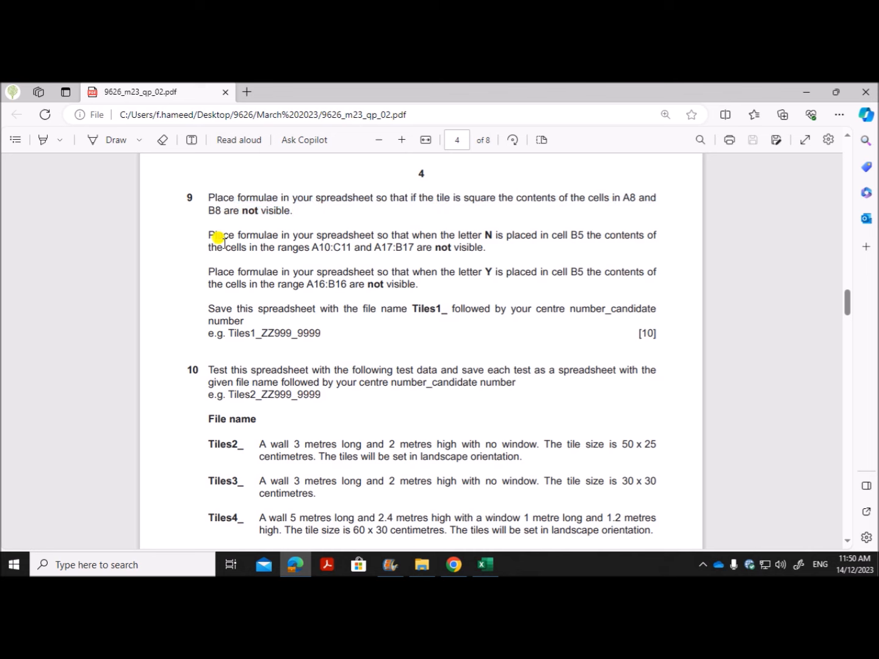
{"action": "left_click_drag", "start_coordinate": [206, 234], "coordinate": [340, 247]}
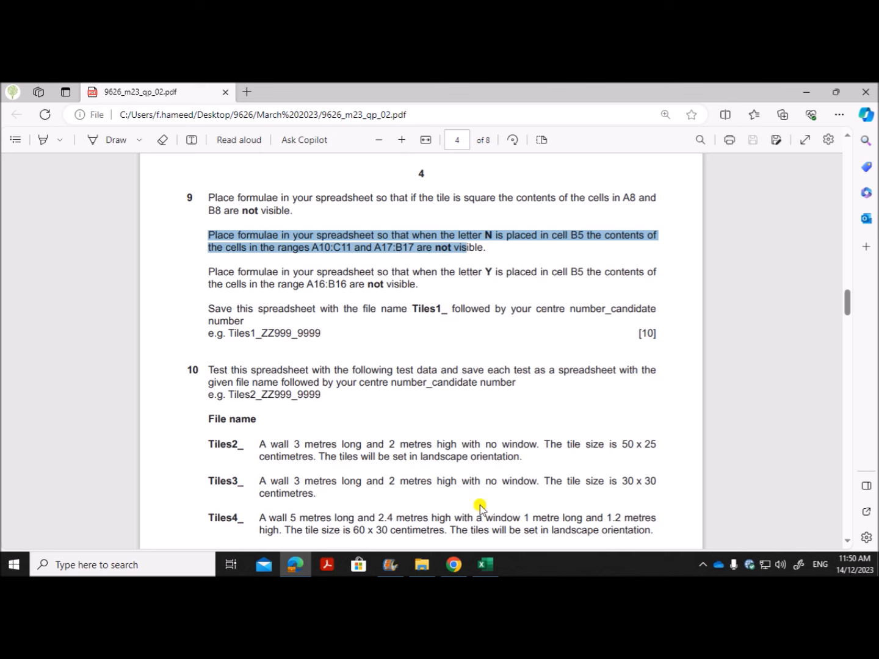
Return to Excel and enter N in B5 as the answer to whether there is a window
{"action": "mouse_move", "coordinate": [487, 569]}
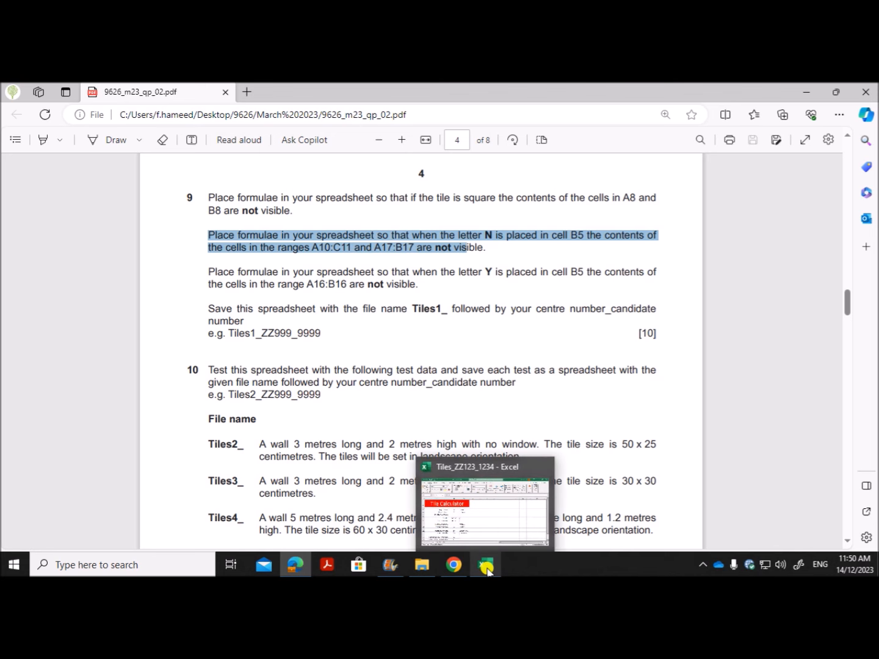
{"action": "left_click", "coordinate": [487, 569]}
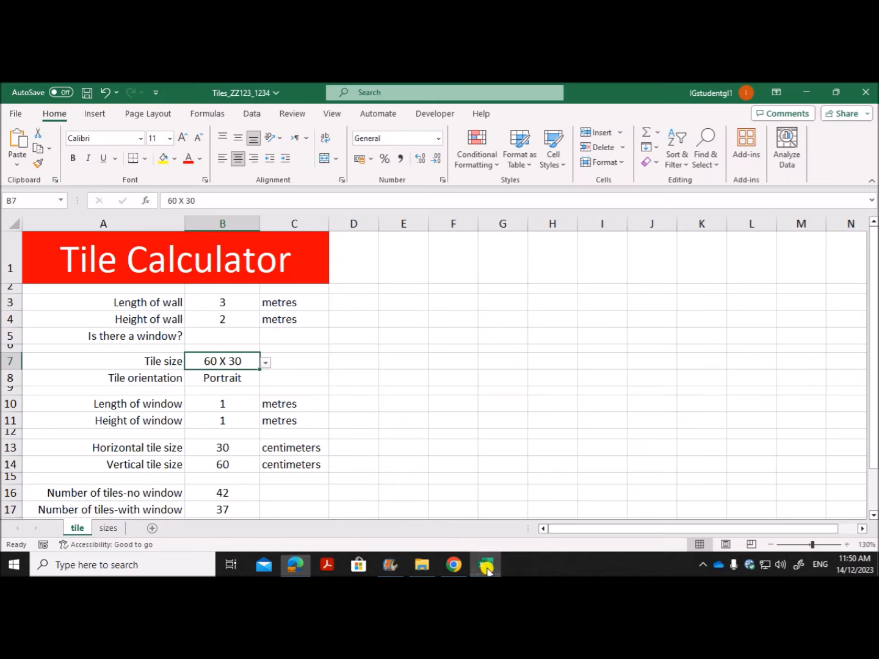
{"action": "left_click", "coordinate": [221, 335]}
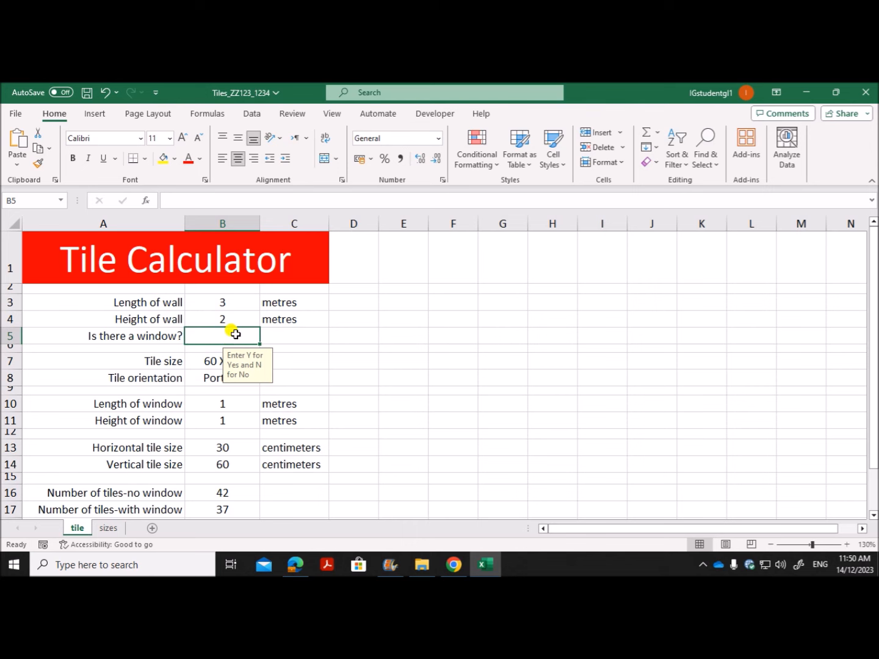
{"action": "type", "text": "Y"}
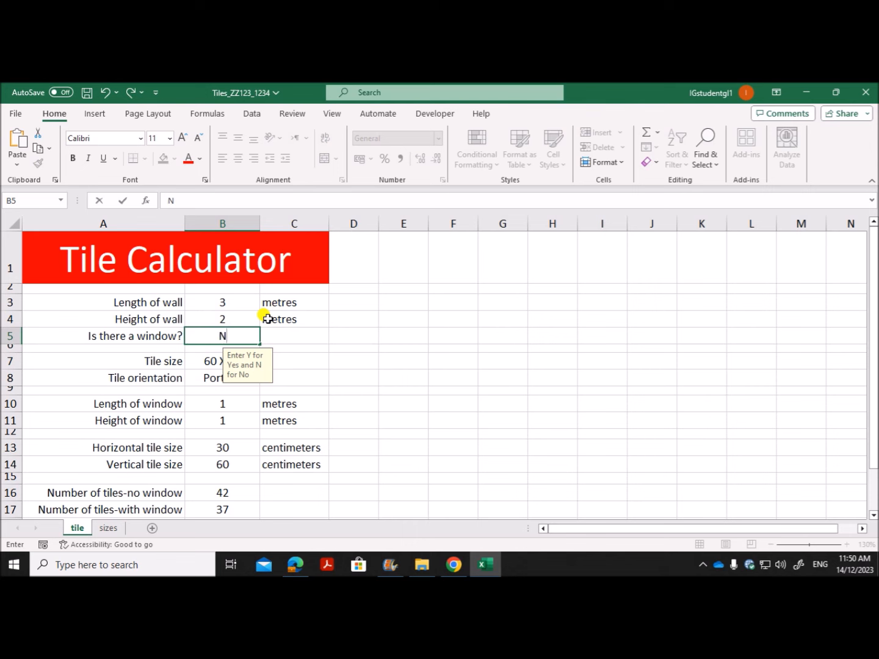
{"action": "key", "text": "Return"}
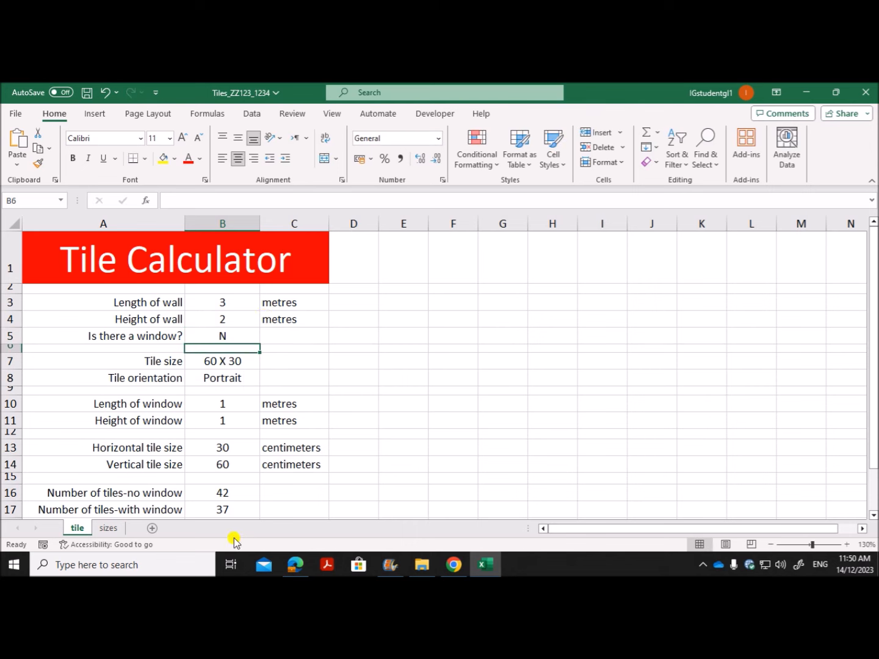
Check the ranges to hide in the Edge PDF and select A10:C11 together with A17:B17 in Excel
{"action": "left_click", "coordinate": [297, 564]}
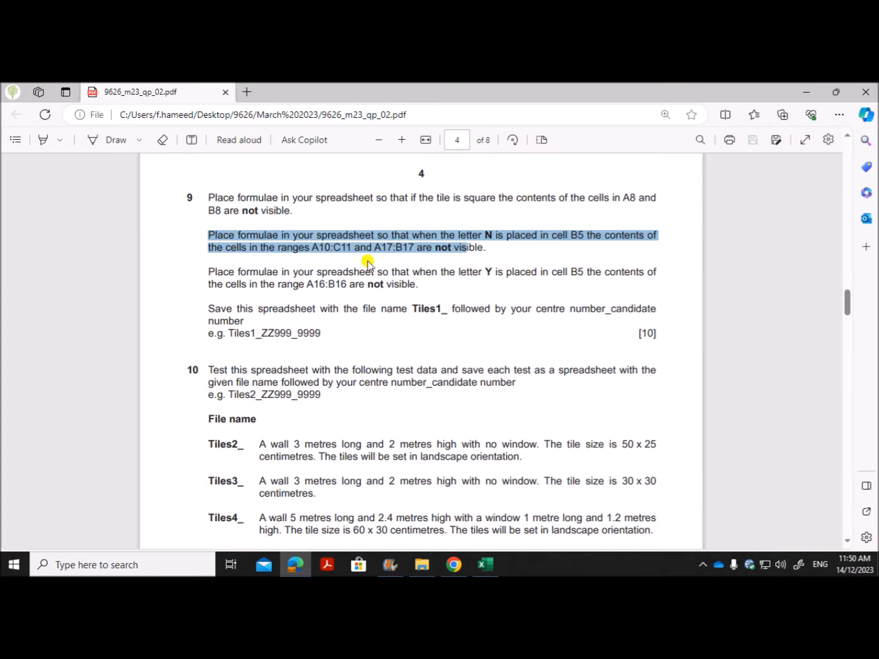
{"action": "left_click", "coordinate": [485, 563]}
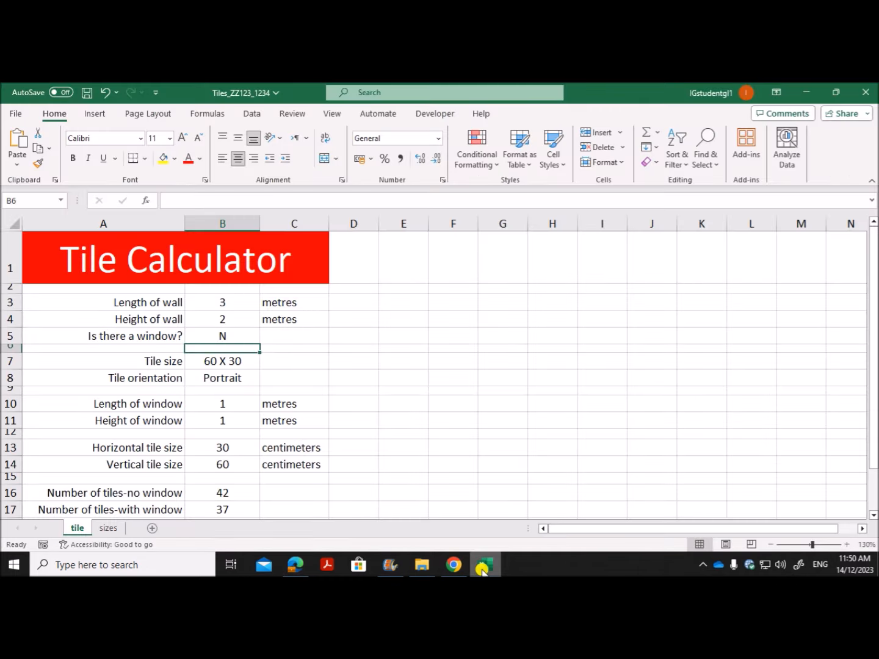
{"action": "left_click", "coordinate": [139, 405]}
{"action": "left_click_drag", "start_coordinate": [139, 405], "coordinate": [266, 421]}
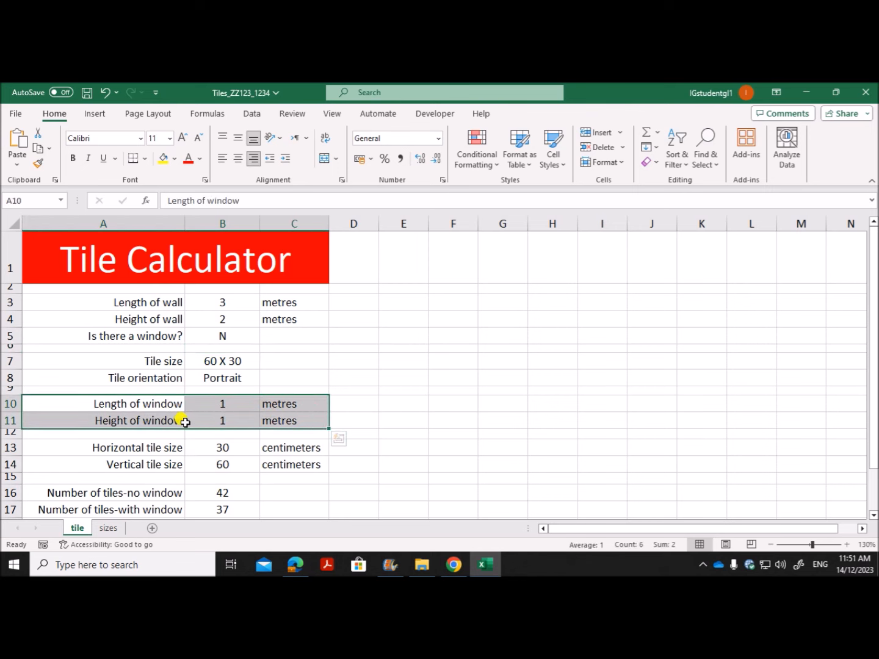
{"action": "left_click", "coordinate": [295, 564]}
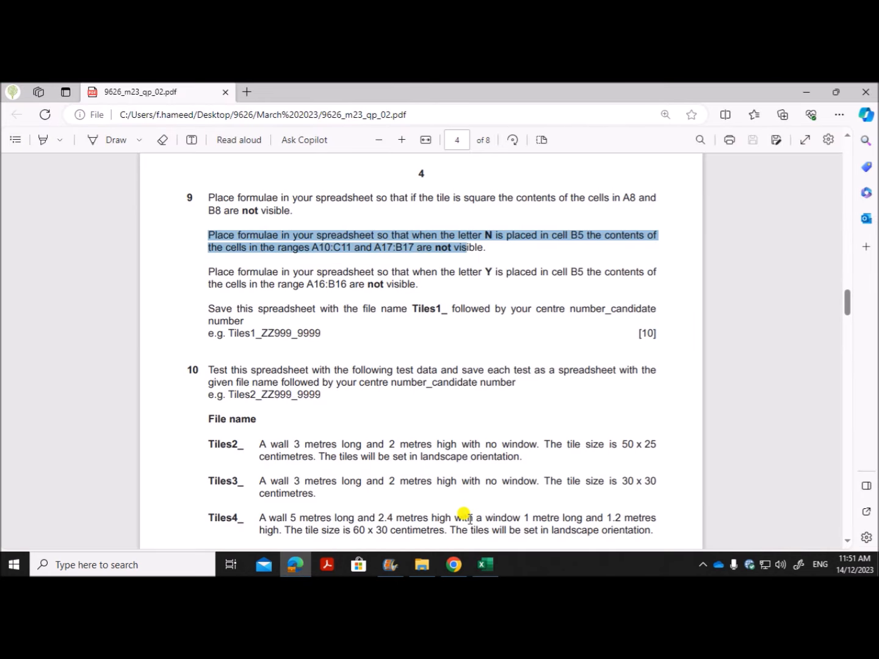
{"action": "left_click", "coordinate": [485, 564]}
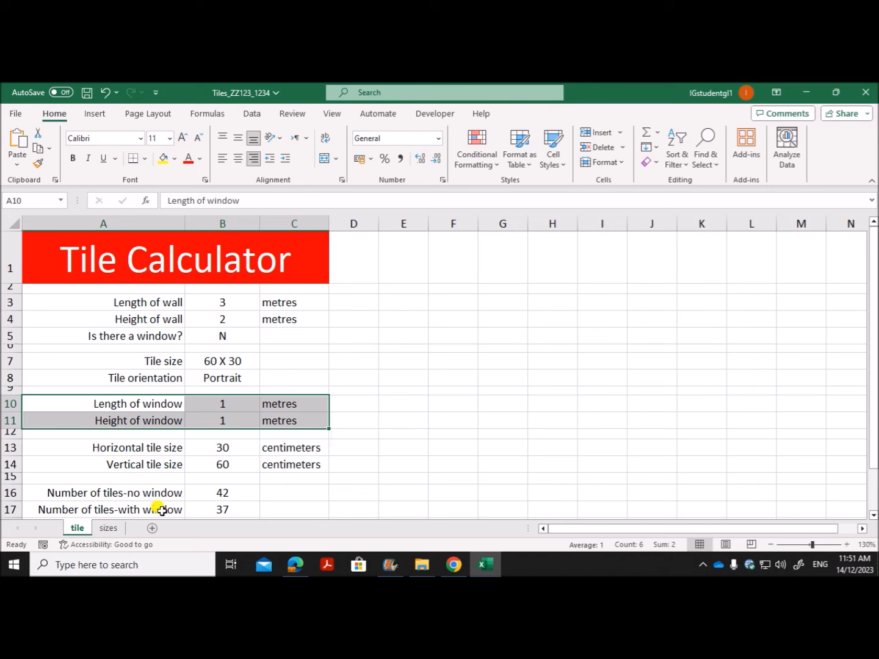
{"action": "left_click_drag", "start_coordinate": [163, 510], "coordinate": [223, 508]}
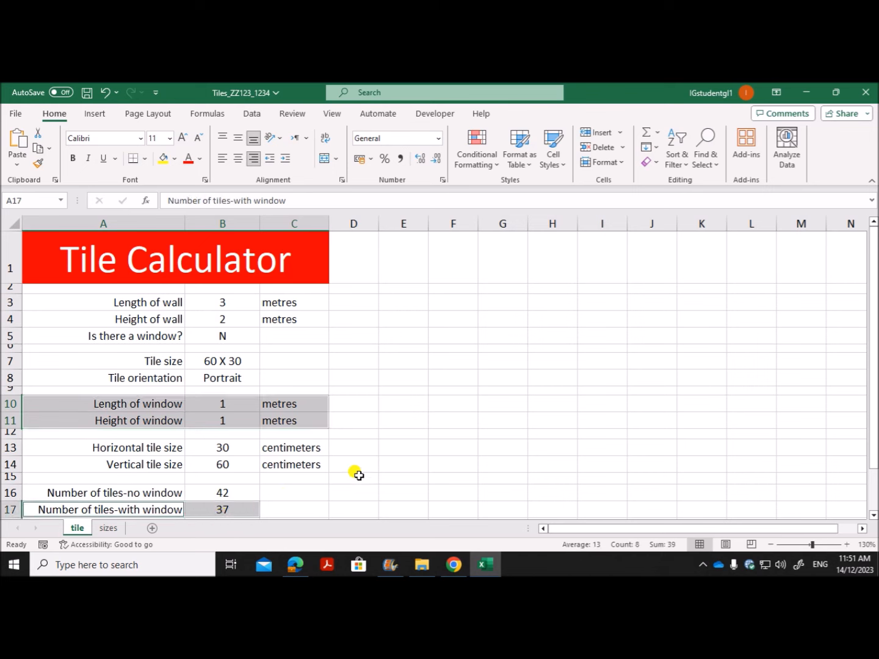
{"action": "scroll", "coordinate": [355, 480], "scroll_direction": "down", "scroll_amount": 2}
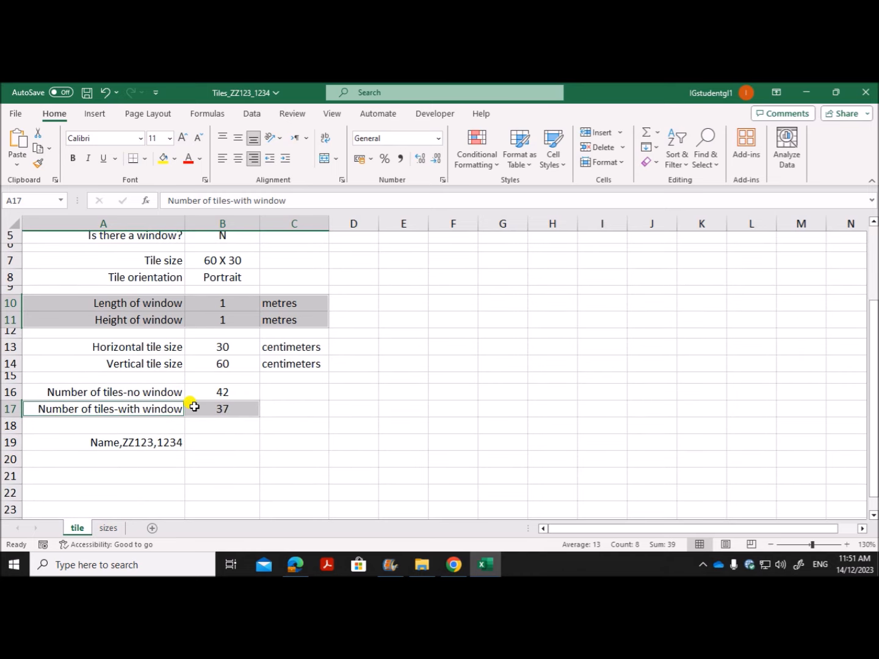
{"action": "scroll", "coordinate": [269, 456], "scroll_direction": "up", "scroll_amount": 2}
{"action": "scroll", "coordinate": [219, 486], "scroll_direction": "down", "scroll_amount": 2}
Start a formula-based conditional formatting rule for the selected window cells with the condition =$B$5="N"
{"action": "left_click", "coordinate": [488, 162]}
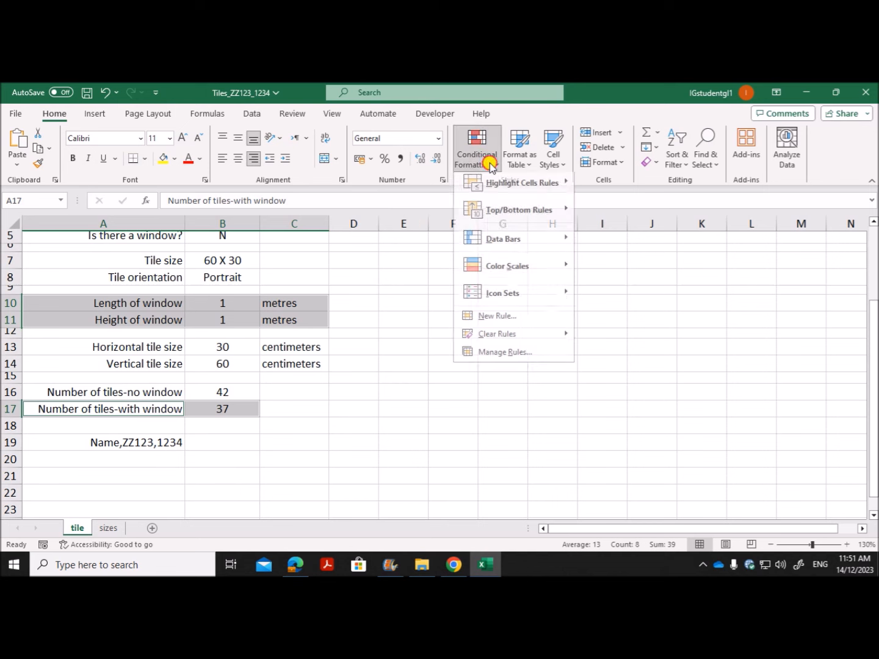
{"action": "mouse_move", "coordinate": [523, 191]}
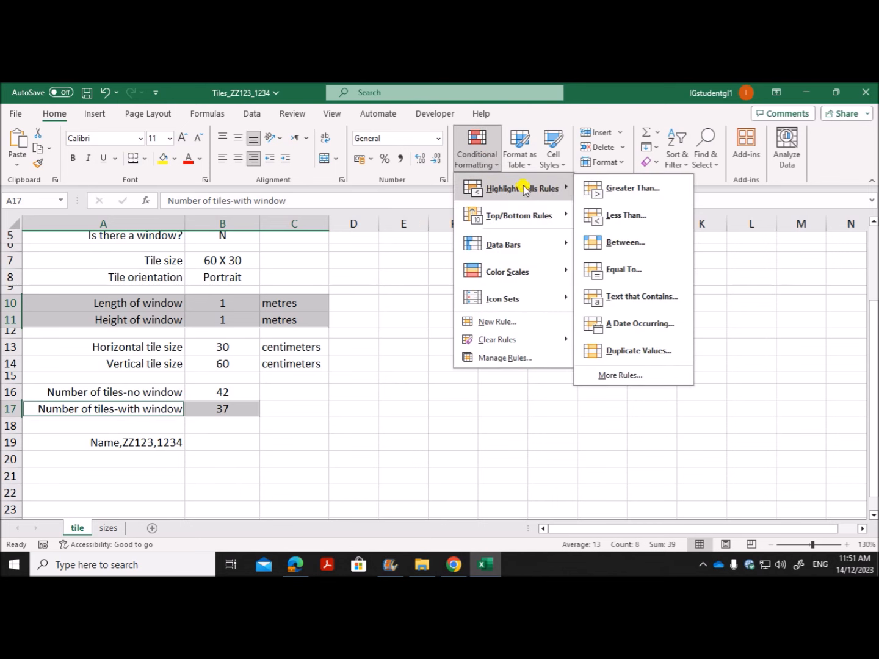
{"action": "left_click", "coordinate": [604, 374]}
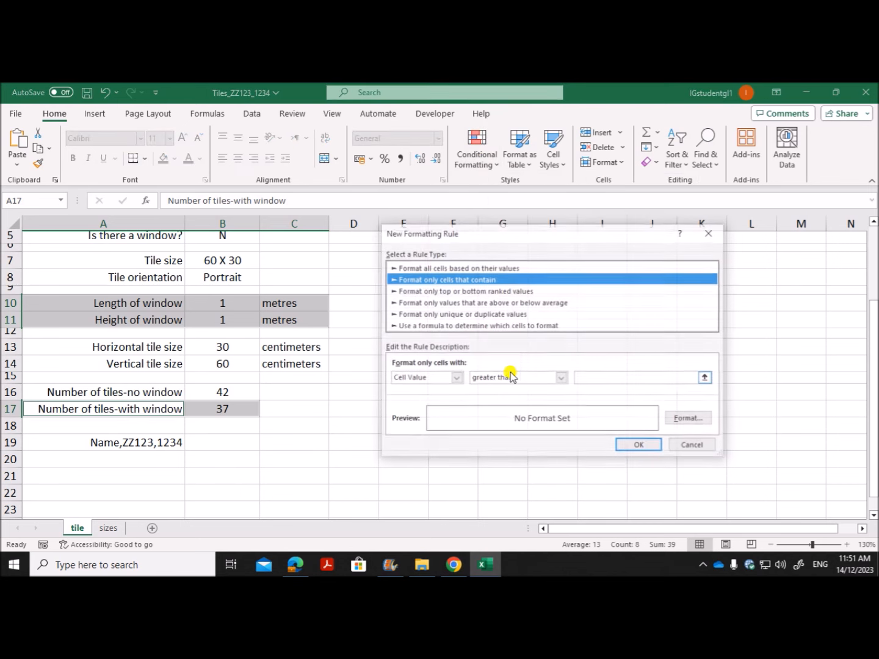
{"action": "left_click", "coordinate": [429, 326]}
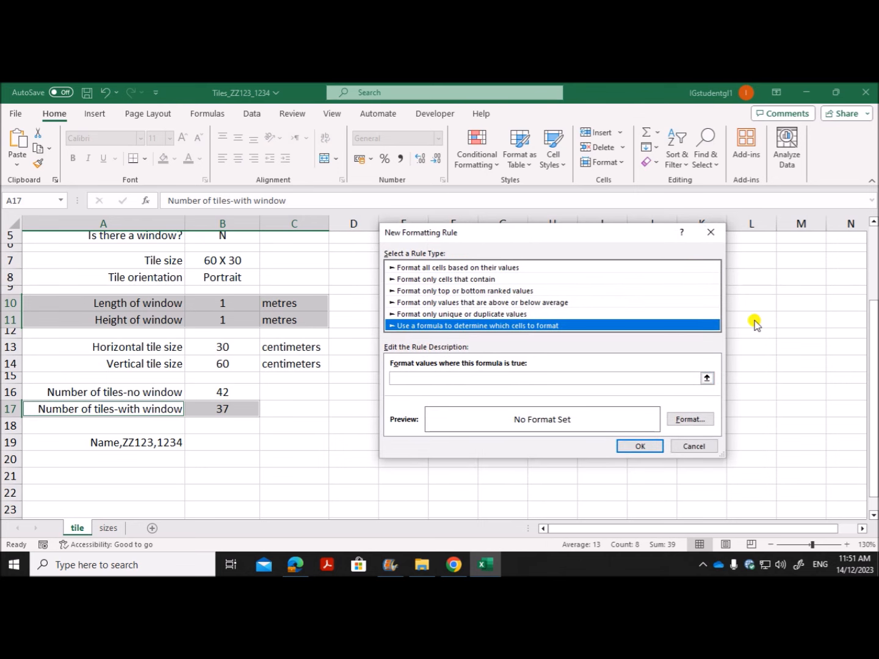
{"action": "left_click_drag", "start_coordinate": [648, 243], "coordinate": [654, 267]}
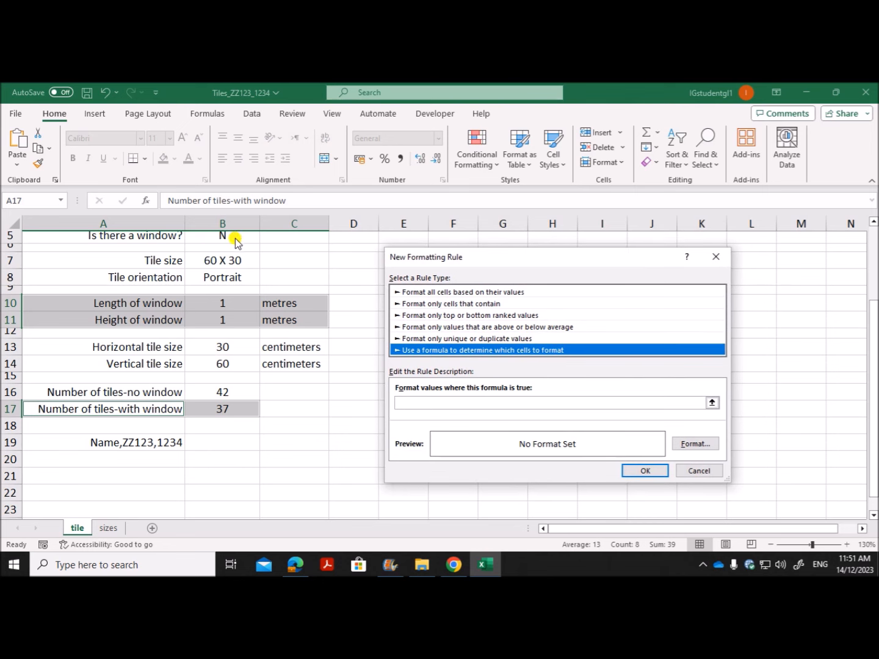
{"action": "left_click", "coordinate": [456, 402]}
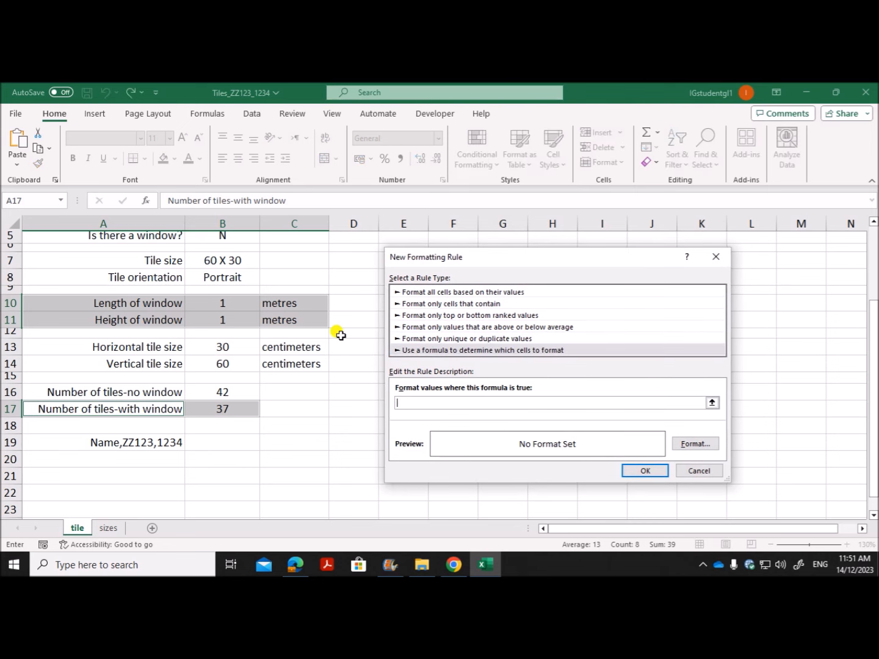
{"action": "left_click", "coordinate": [241, 238]}
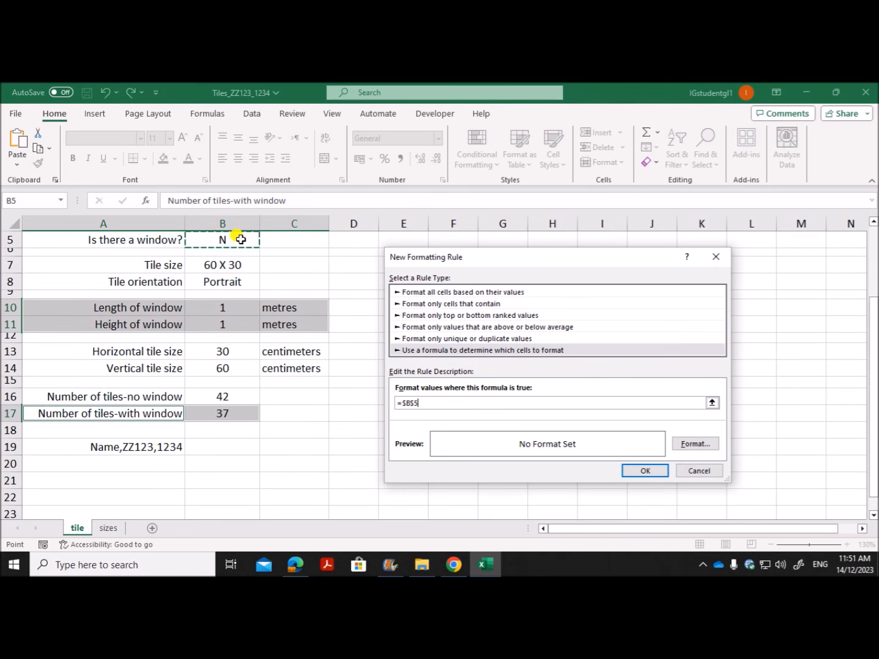
{"action": "type", "text": "=\"N"}
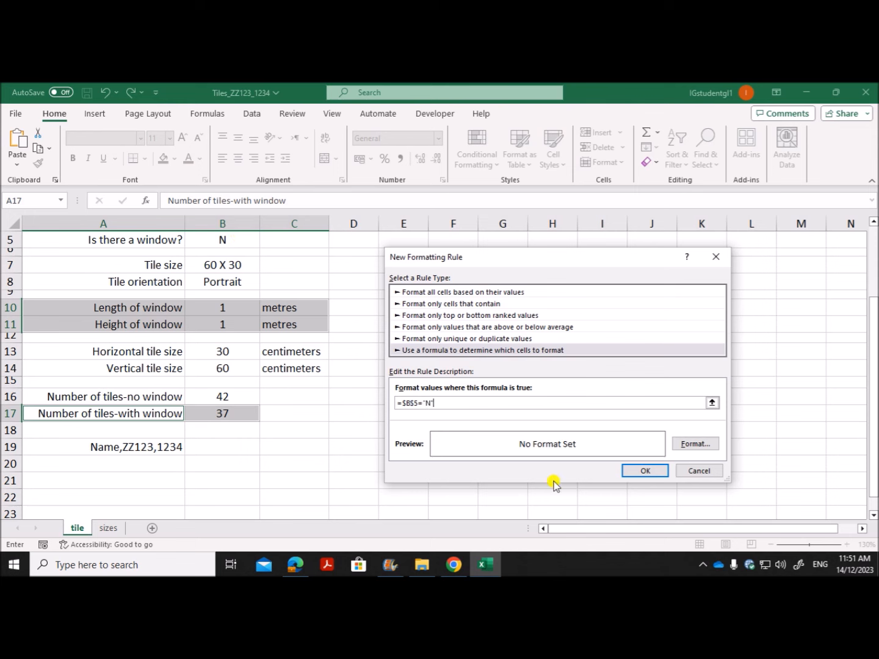
Give the rule for A10:C11 and A17:B17 a white font colour and apply it
{"action": "left_click", "coordinate": [700, 443]}
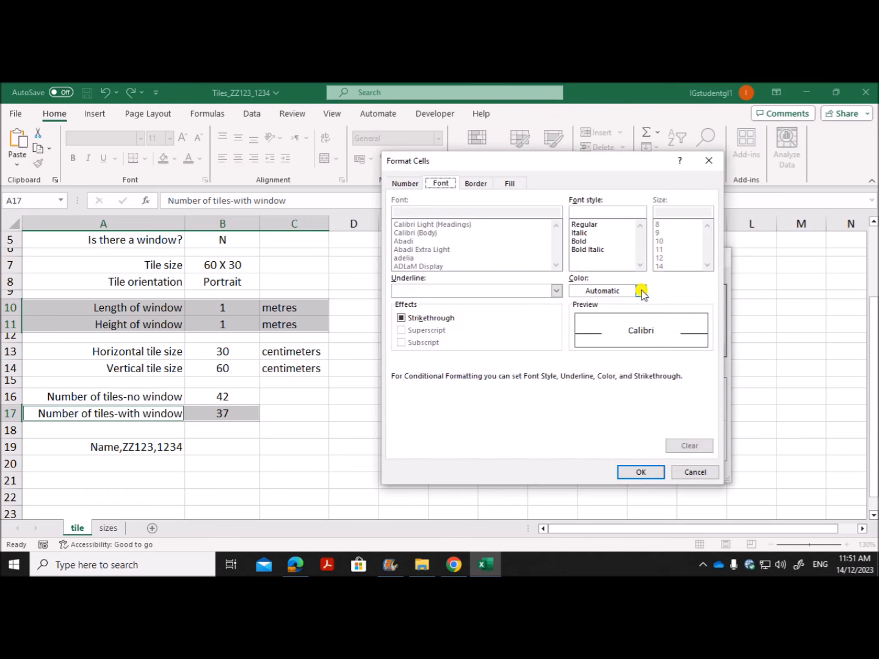
{"action": "left_click", "coordinate": [641, 291]}
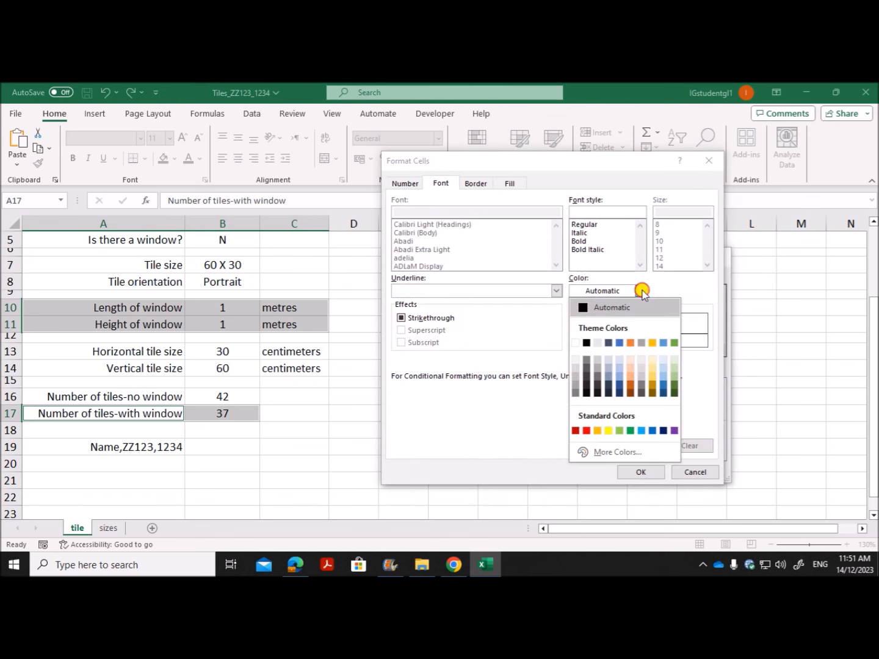
{"action": "left_click", "coordinate": [575, 344]}
{"action": "left_click", "coordinate": [630, 474]}
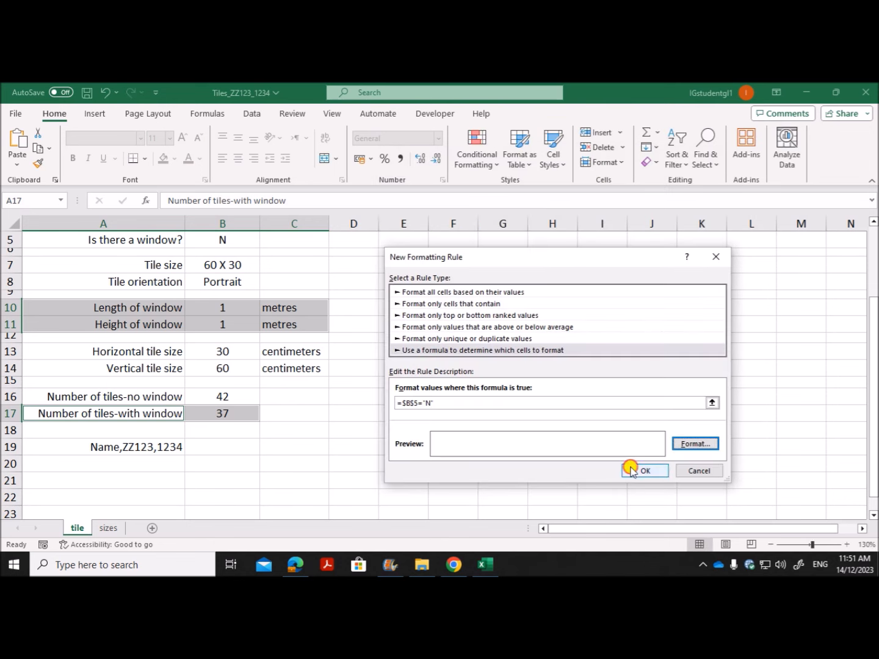
{"action": "left_click", "coordinate": [632, 471]}
Test the rule for the window cells by changing the answer in B5 to Y
{"action": "left_click", "coordinate": [571, 397]}
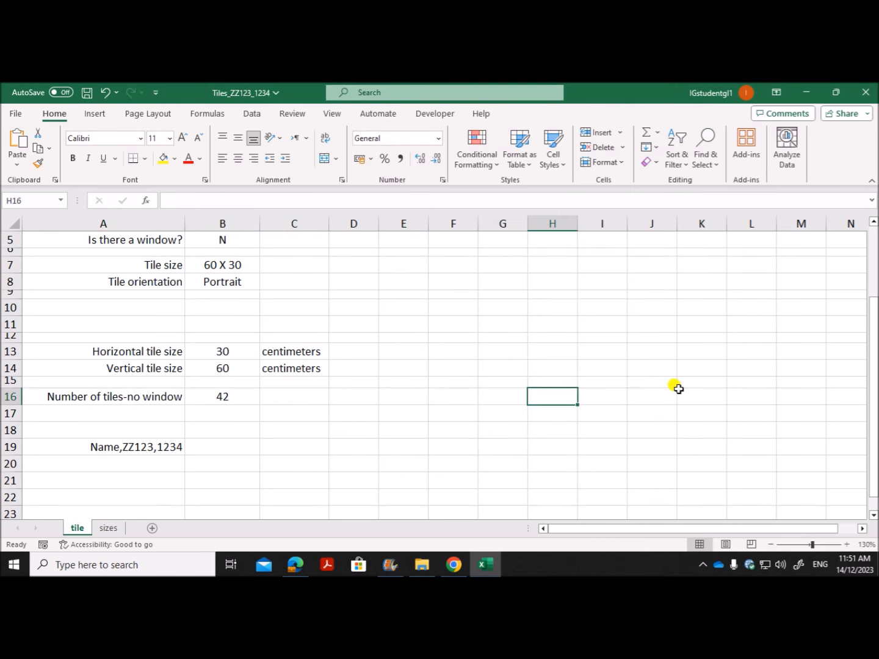
{"action": "scroll", "coordinate": [677, 388], "scroll_direction": "up", "scroll_amount": 1}
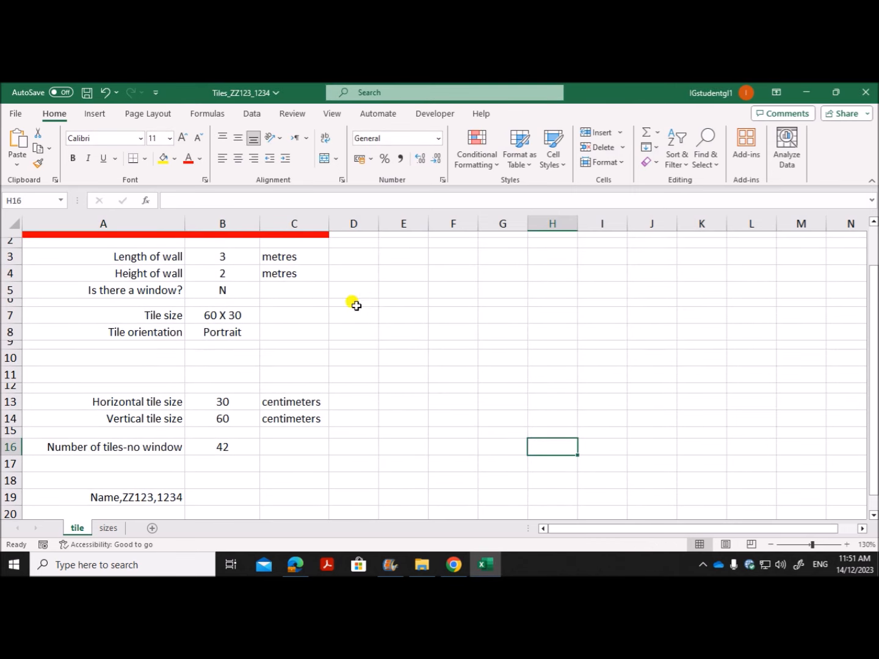
{"action": "left_click", "coordinate": [235, 292]}
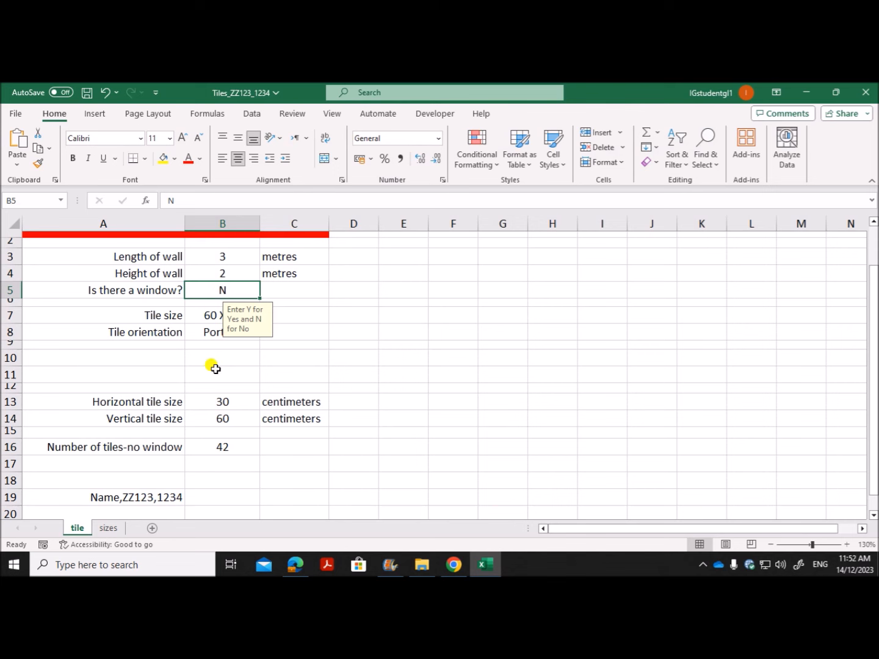
{"action": "type", "text": "Y"}
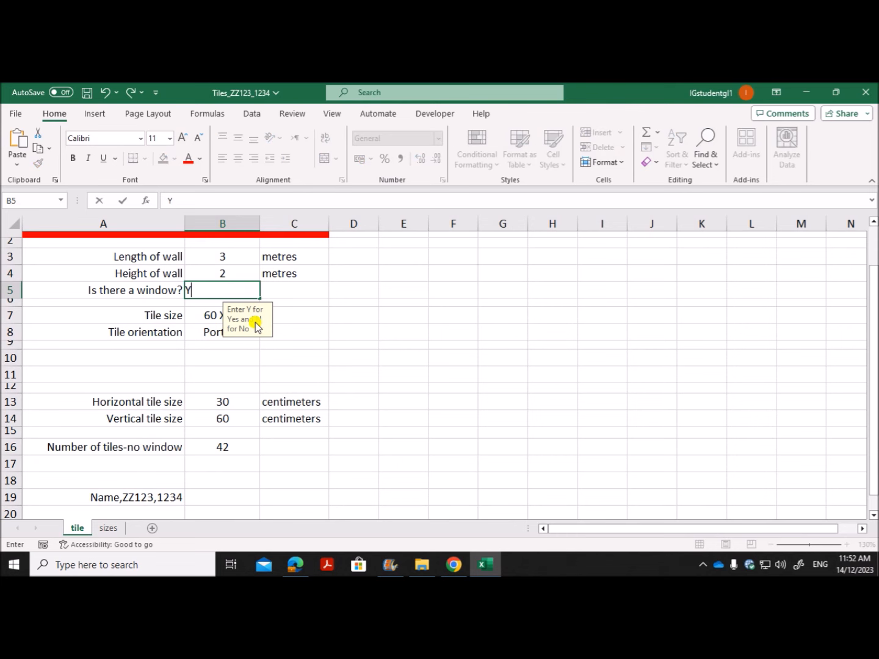
{"action": "key", "text": "Return"}
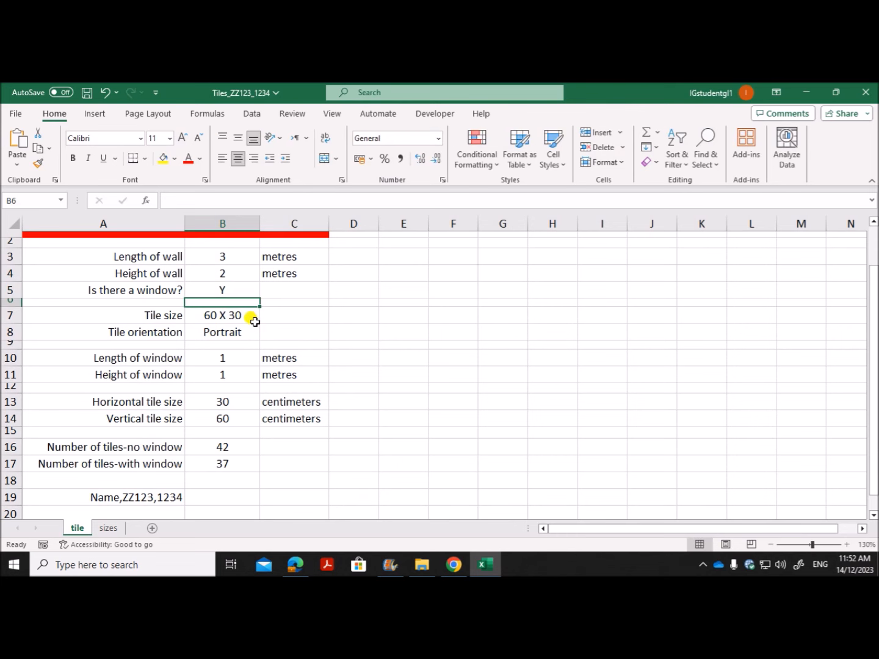
Switch to the Edge PDF and read task 9's requirement for the letter Y in B5 and the range A16:B16
{"action": "left_click", "coordinate": [296, 564]}
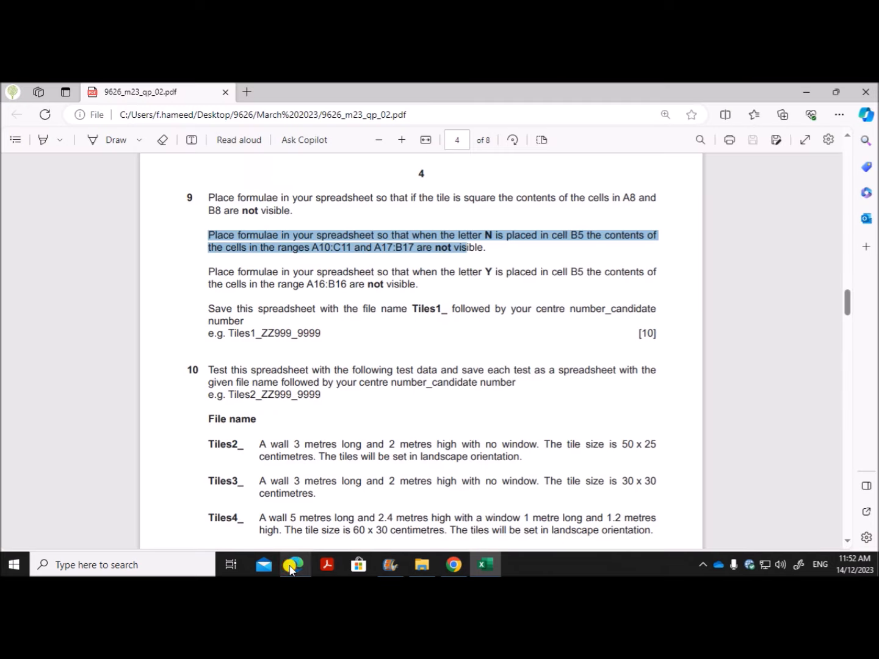
{"action": "left_click", "coordinate": [266, 279]}
{"action": "left_click_drag", "start_coordinate": [209, 275], "coordinate": [417, 285]}
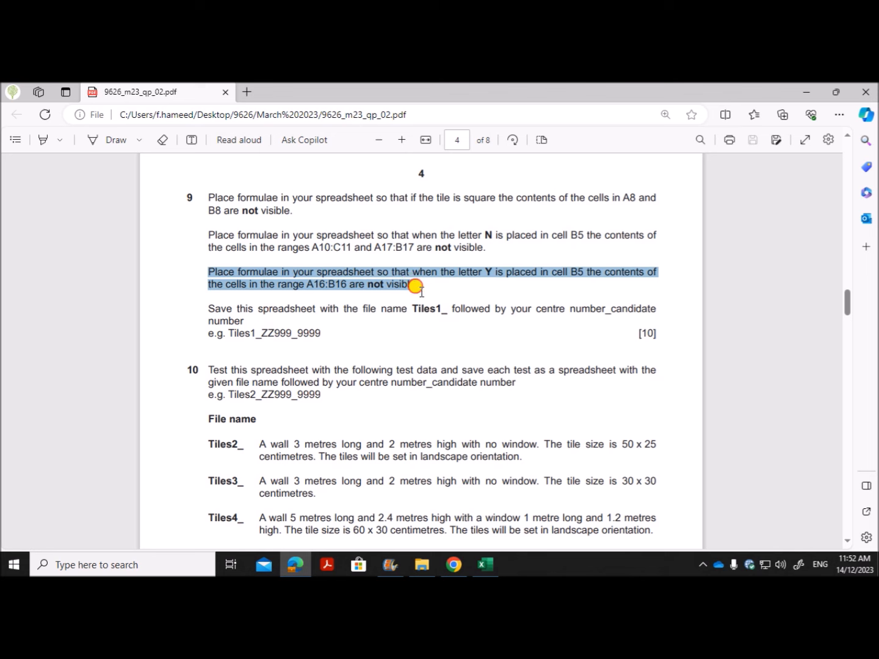
{"action": "left_click", "coordinate": [548, 272]}
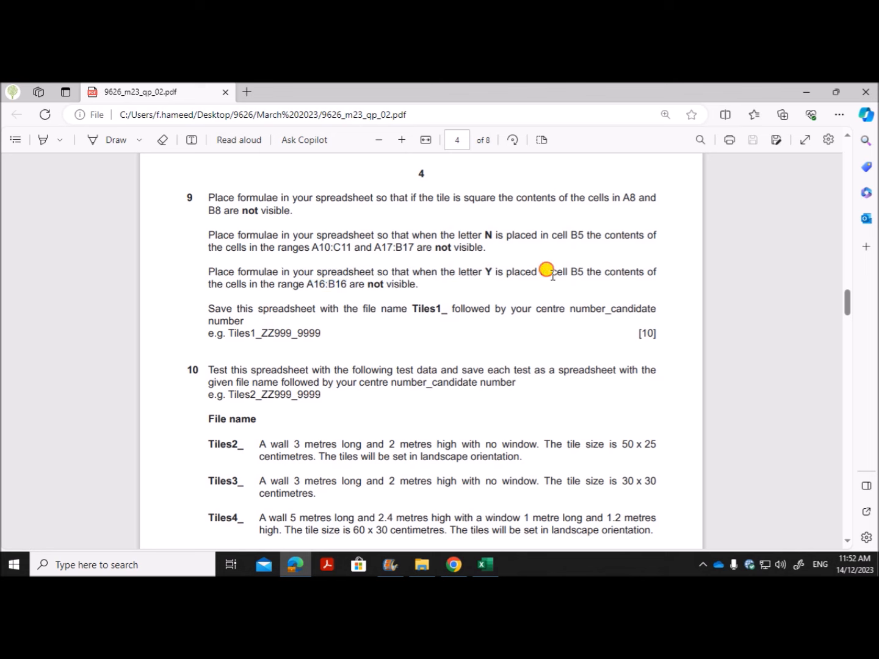
{"action": "left_click_drag", "start_coordinate": [210, 282], "coordinate": [313, 285]}
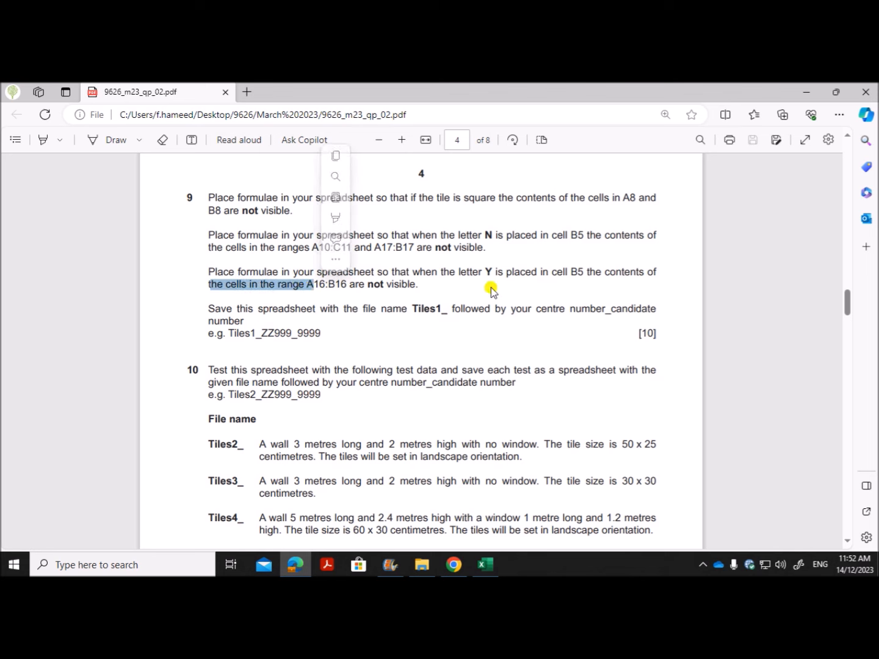
{"action": "left_click", "coordinate": [470, 288]}
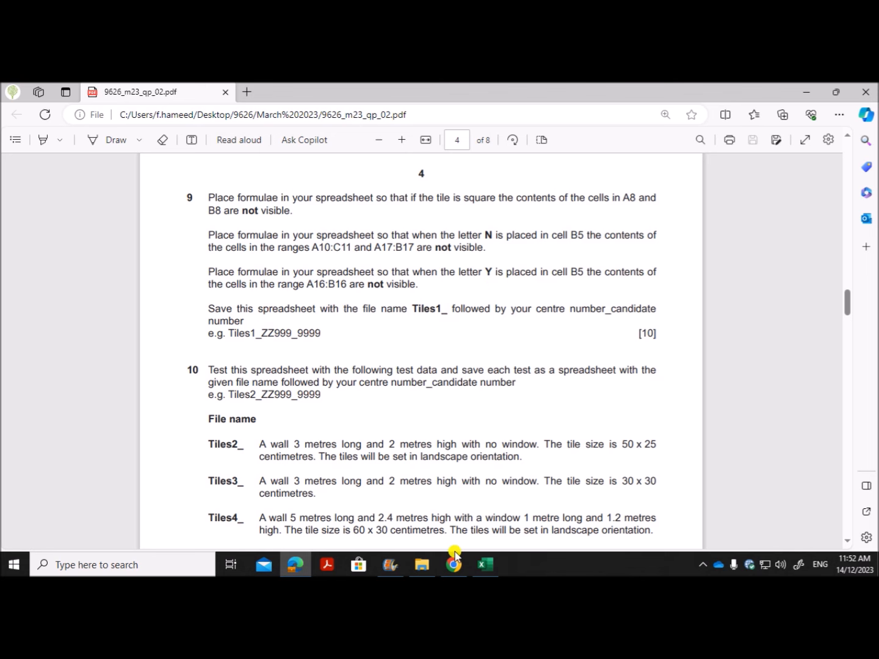
Return to Excel and start a formula-based conditional formatting rule for A16:B16 with the condition =$B$5="Y"
{"action": "left_click", "coordinate": [482, 563]}
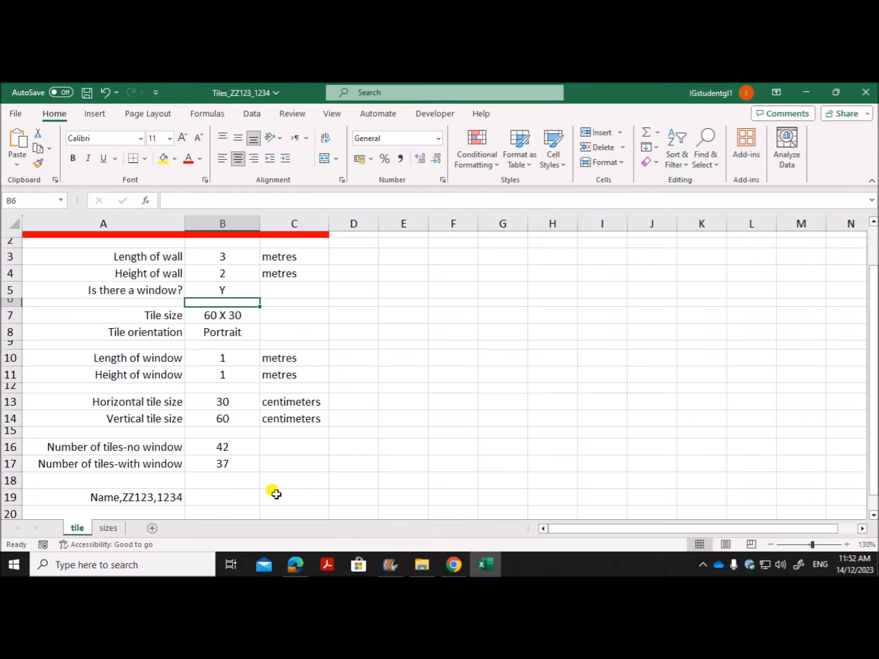
{"action": "left_click", "coordinate": [102, 447]}
{"action": "left_click_drag", "start_coordinate": [102, 448], "coordinate": [222, 448]}
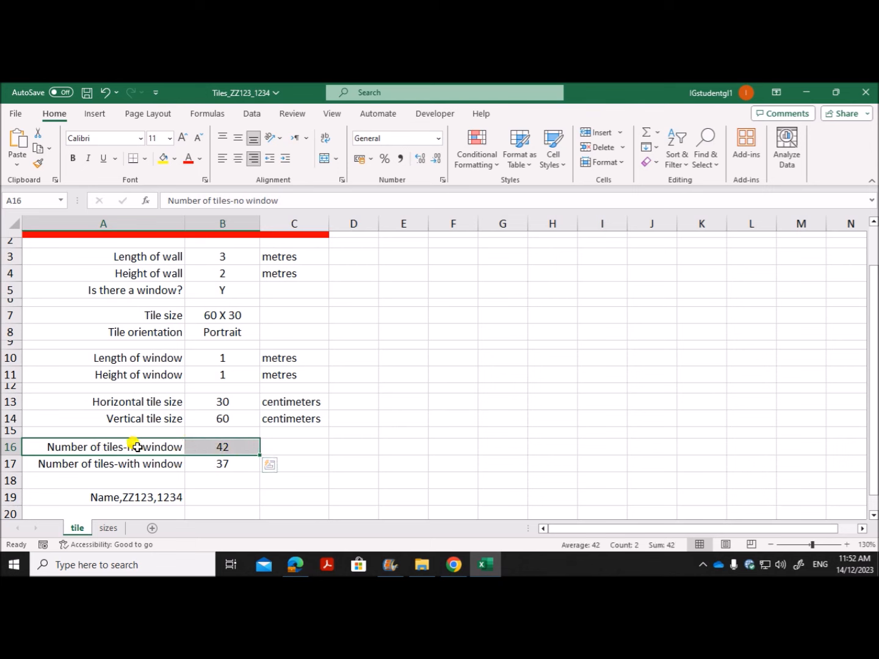
{"action": "left_click", "coordinate": [477, 165]}
{"action": "mouse_move", "coordinate": [511, 194]}
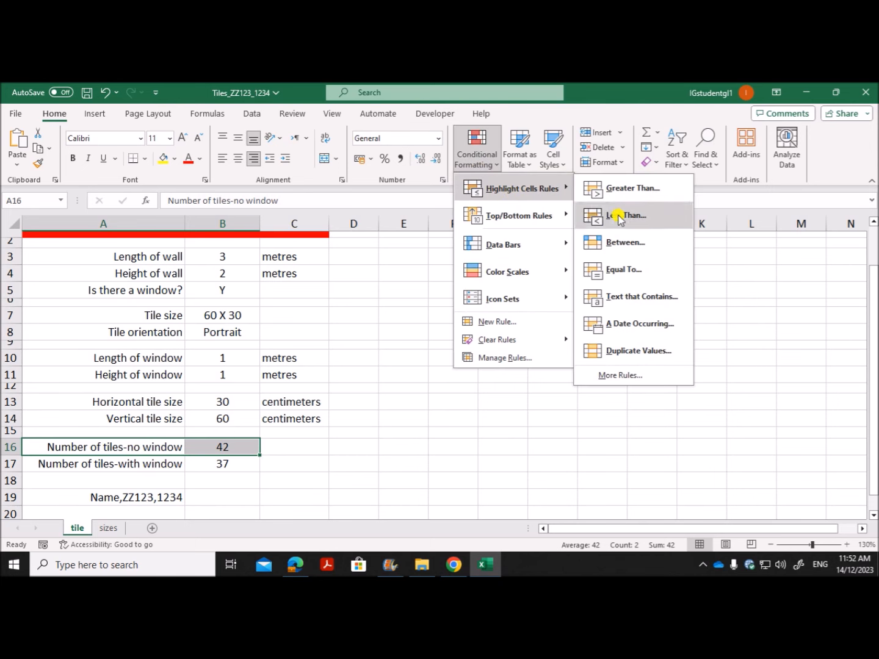
{"action": "left_click", "coordinate": [620, 377]}
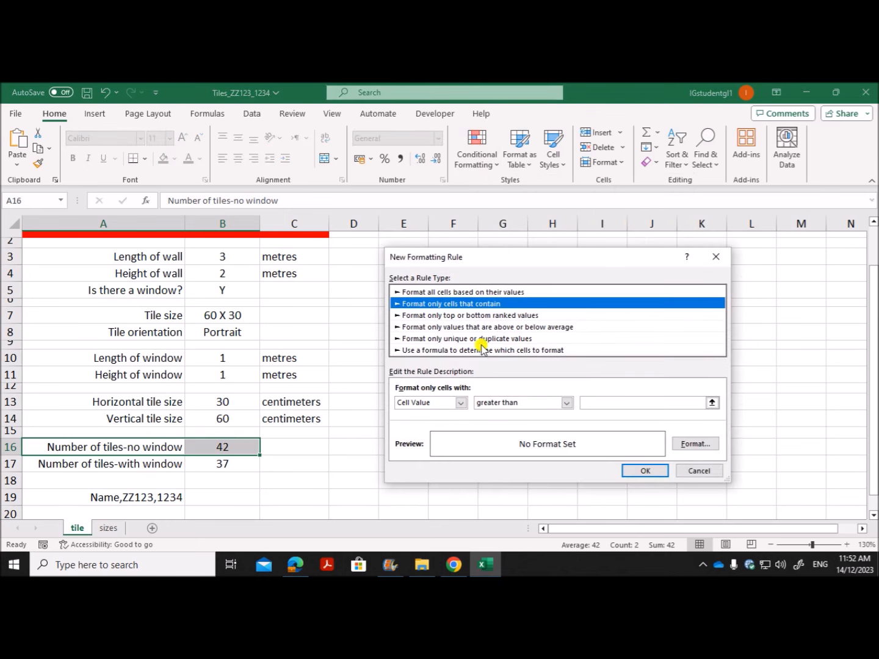
{"action": "left_click", "coordinate": [424, 350]}
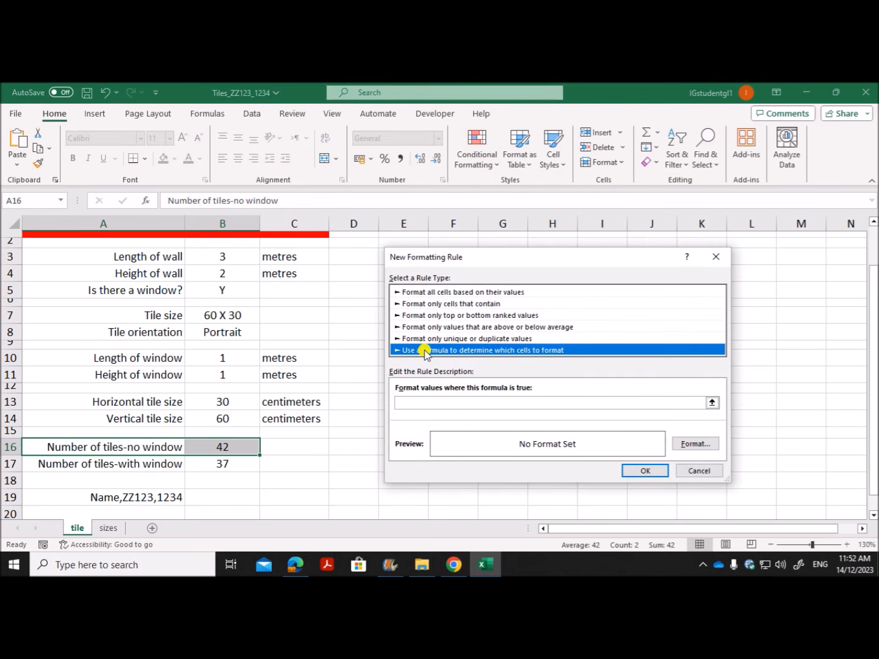
{"action": "left_click", "coordinate": [417, 403]}
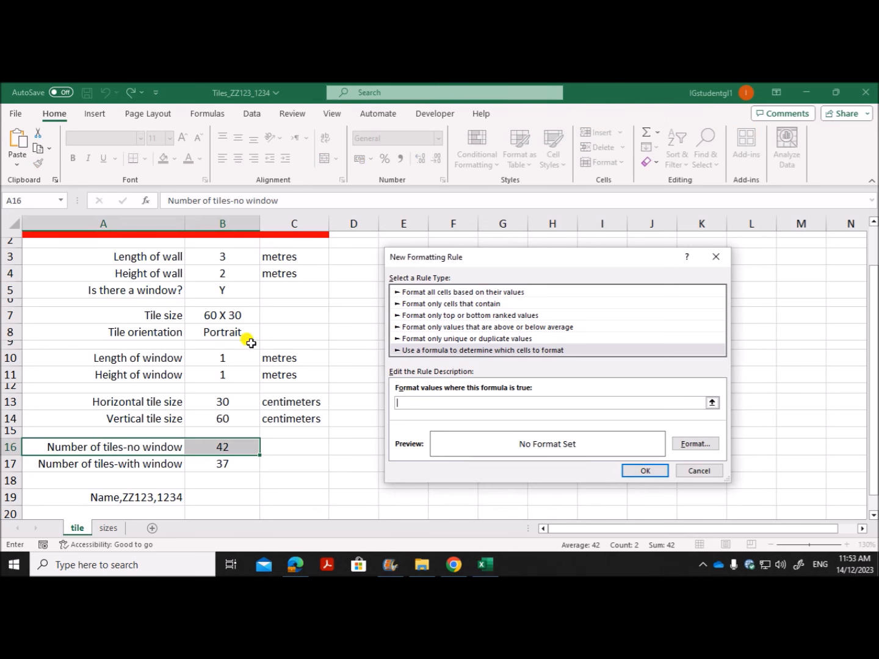
{"action": "left_click", "coordinate": [225, 290]}
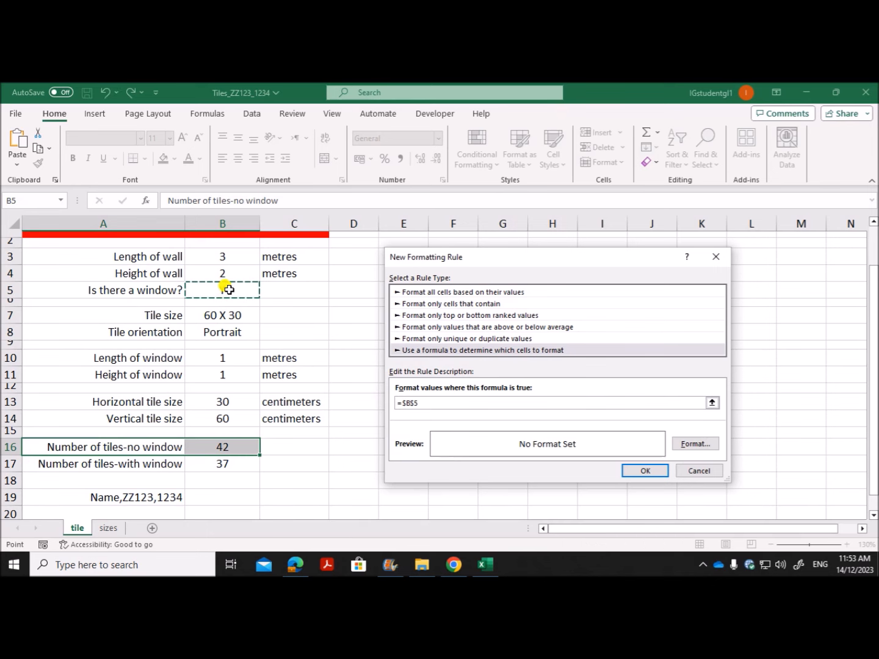
{"action": "type", "text": "=\"Y"}
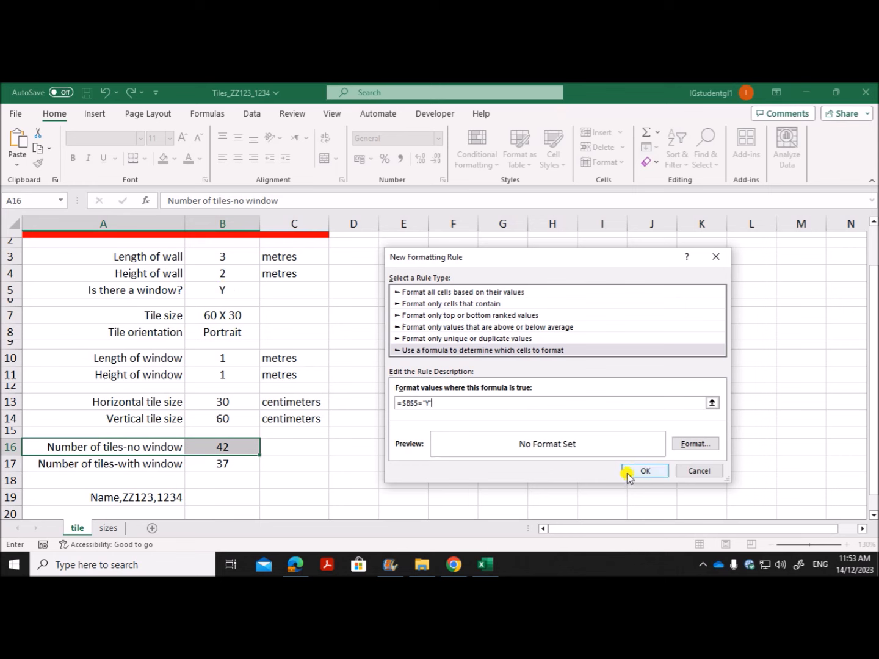
Give the rule for A16:B16 a white font colour and apply it
{"action": "left_click", "coordinate": [695, 444]}
{"action": "left_click", "coordinate": [643, 315]}
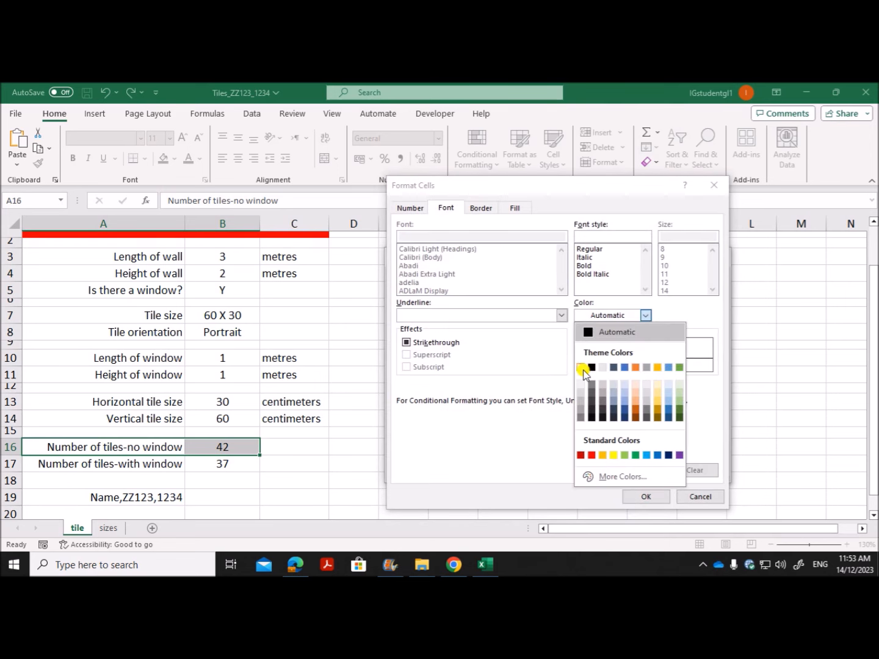
{"action": "left_click", "coordinate": [581, 368]}
{"action": "left_click", "coordinate": [645, 496]}
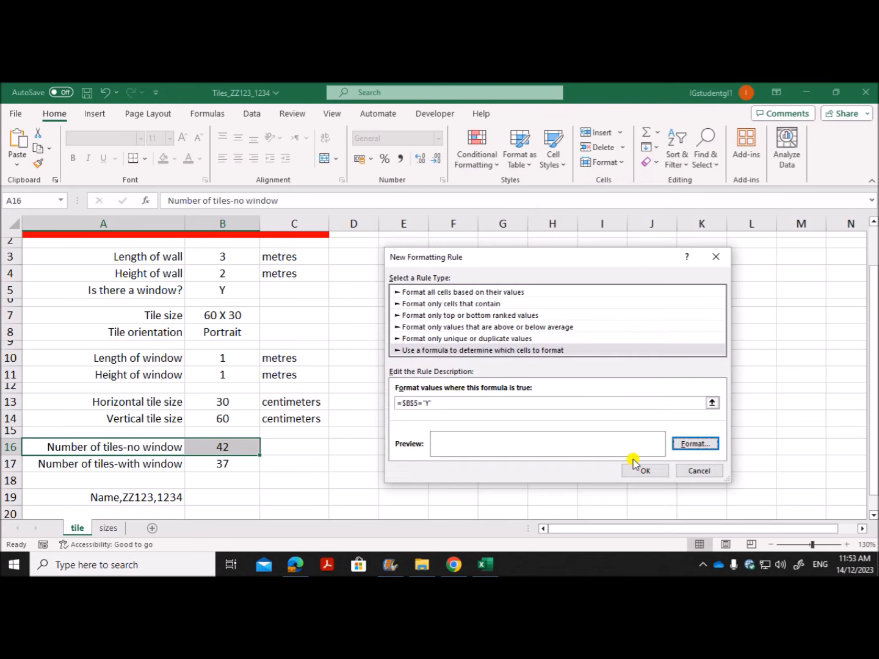
{"action": "left_click", "coordinate": [641, 471]}
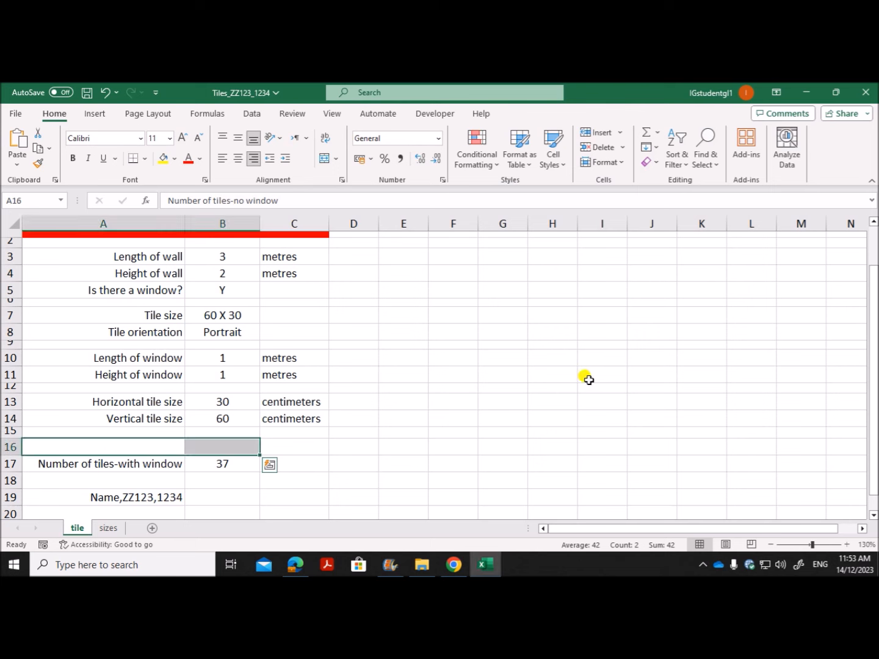
Check A16:B16, set the answer in B5 to N, and consult the task text in the Edge PDF before returning to Excel
{"action": "left_click", "coordinate": [447, 419]}
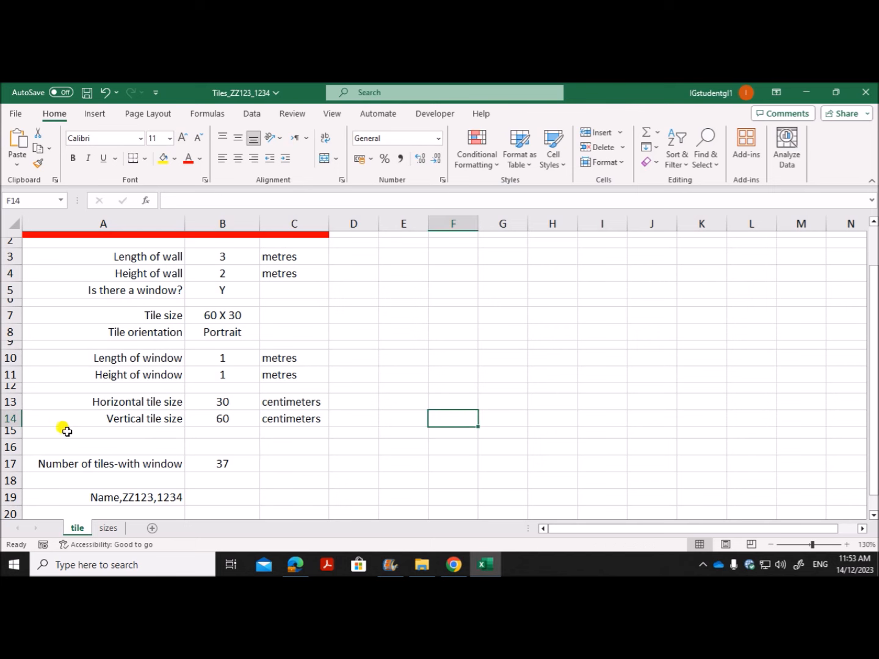
{"action": "left_click_drag", "start_coordinate": [126, 440], "coordinate": [244, 444]}
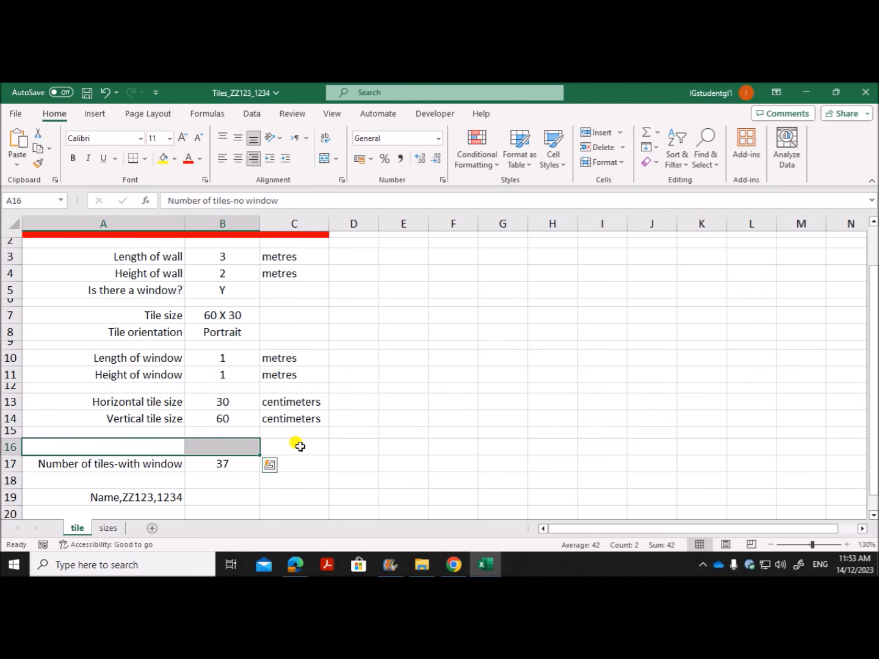
{"action": "left_click", "coordinate": [415, 416]}
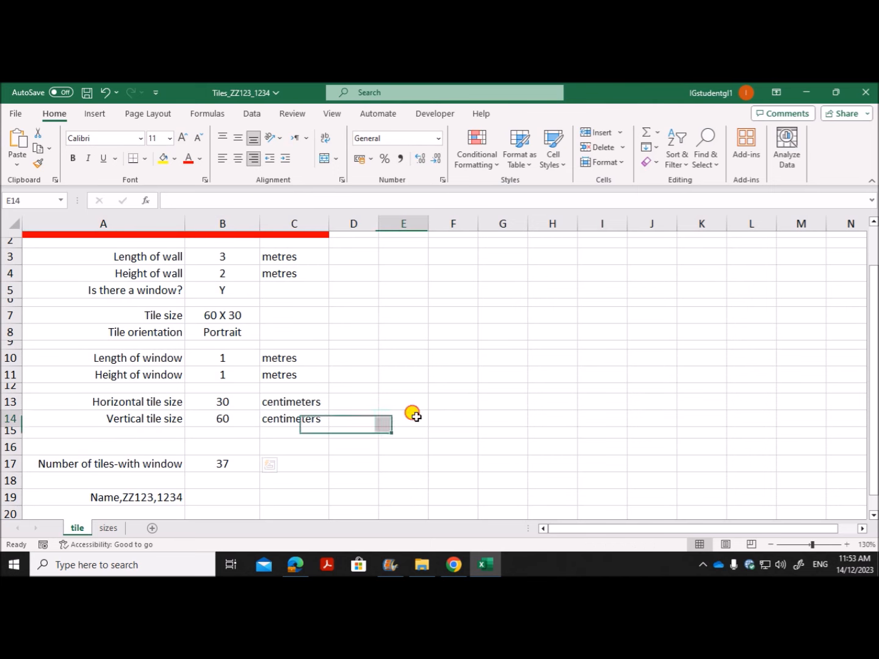
{"action": "left_click", "coordinate": [238, 291]}
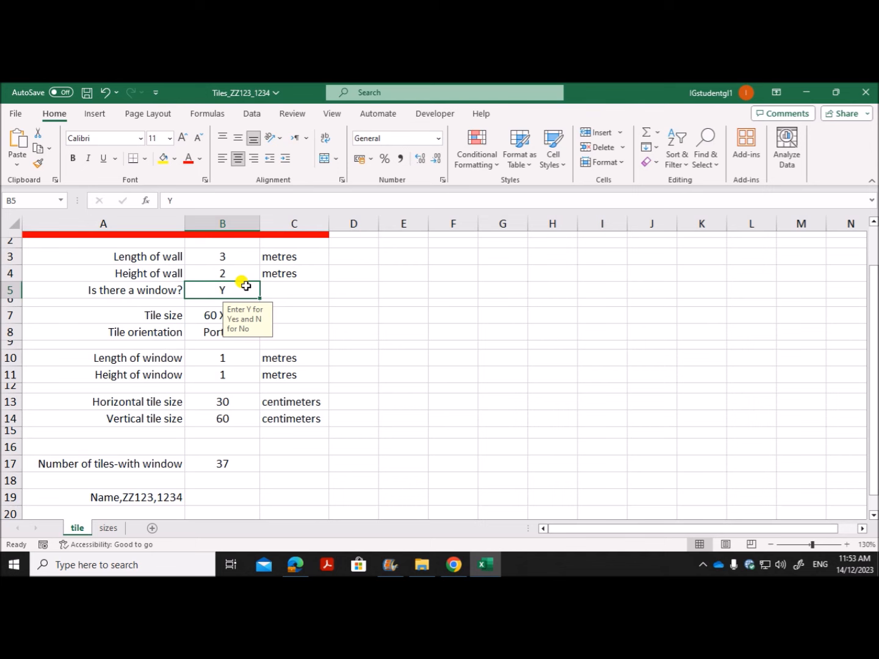
{"action": "type", "text": "N"}
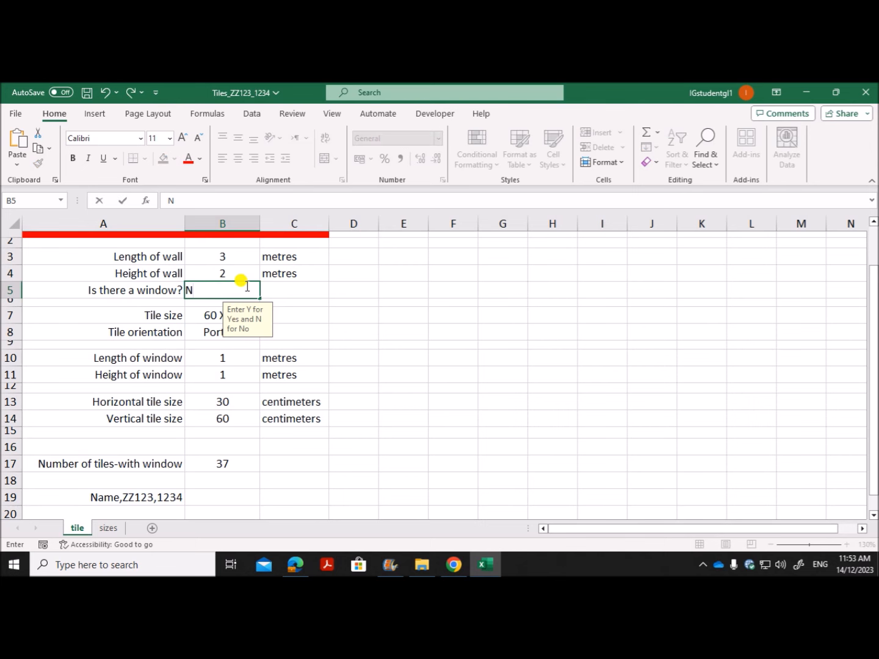
{"action": "key", "text": "Return"}
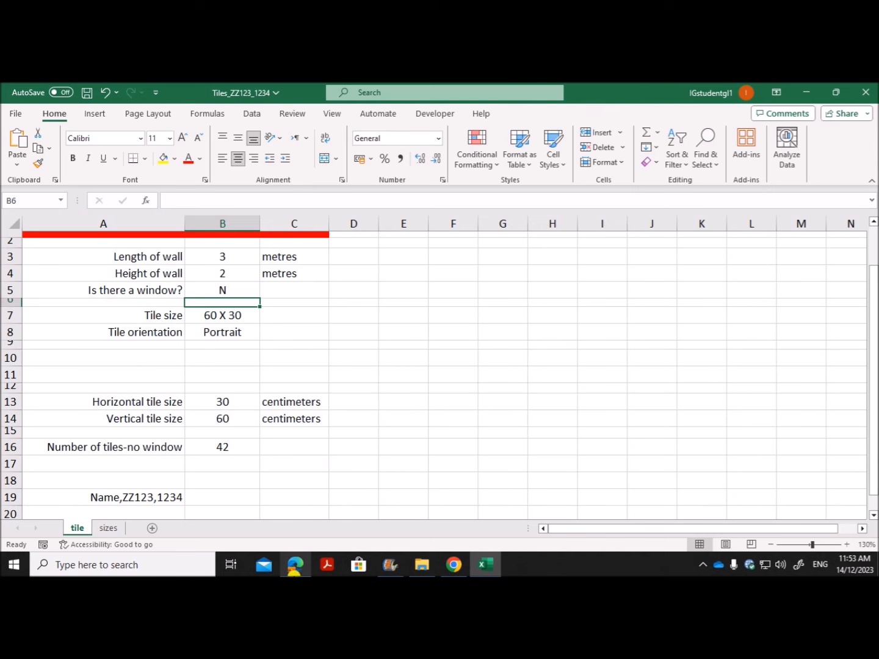
{"action": "left_click", "coordinate": [296, 564]}
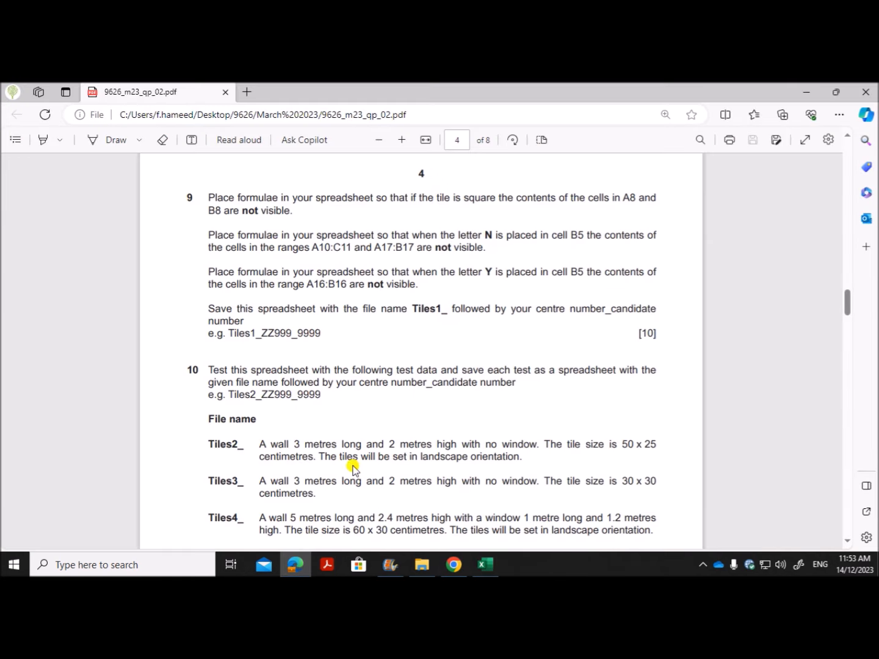
{"action": "left_click", "coordinate": [489, 565]}
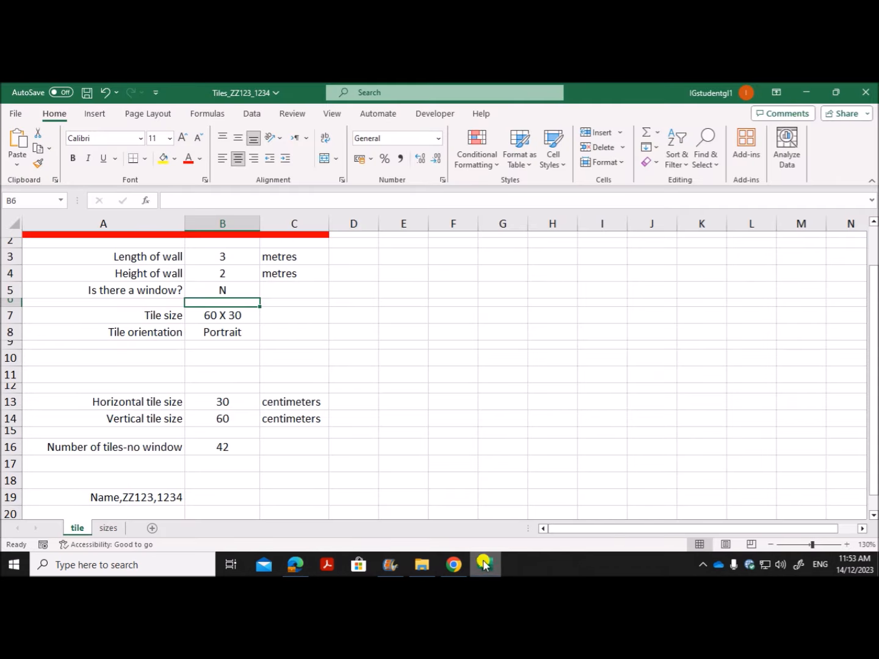
{"action": "left_click", "coordinate": [495, 314]}
{"action": "left_click", "coordinate": [488, 161]}
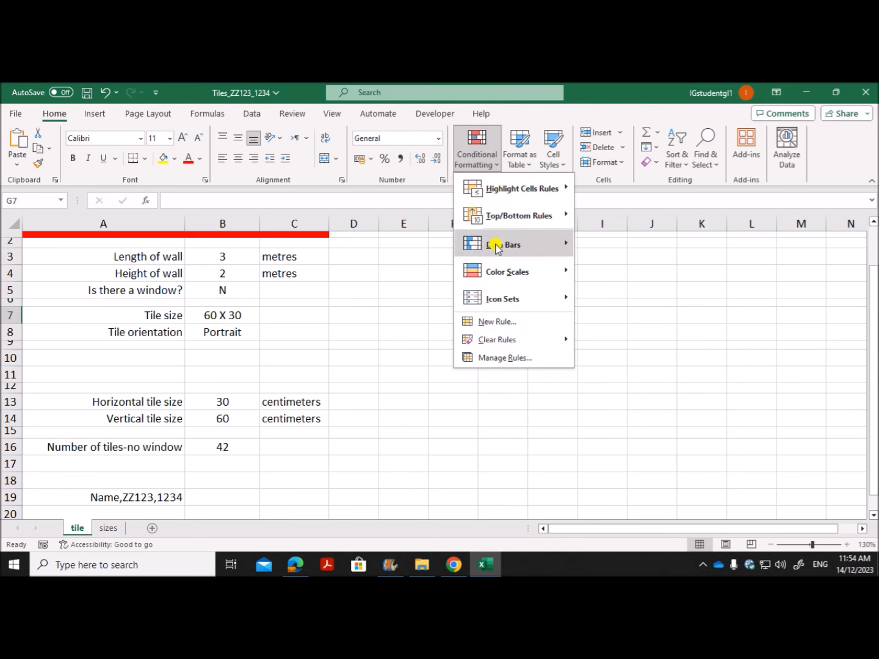
{"action": "left_click", "coordinate": [494, 357]}
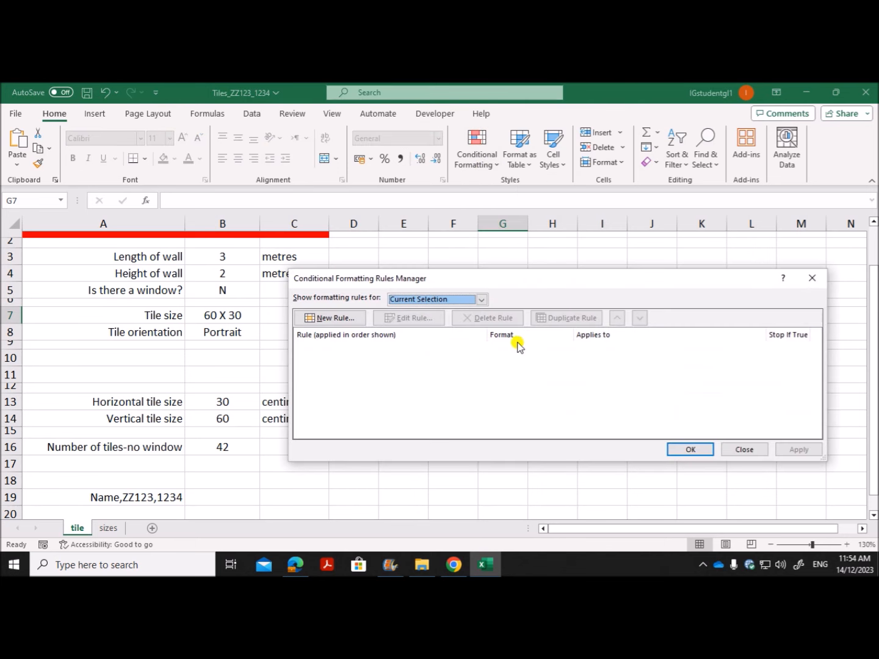
{"action": "left_click", "coordinate": [743, 449]}
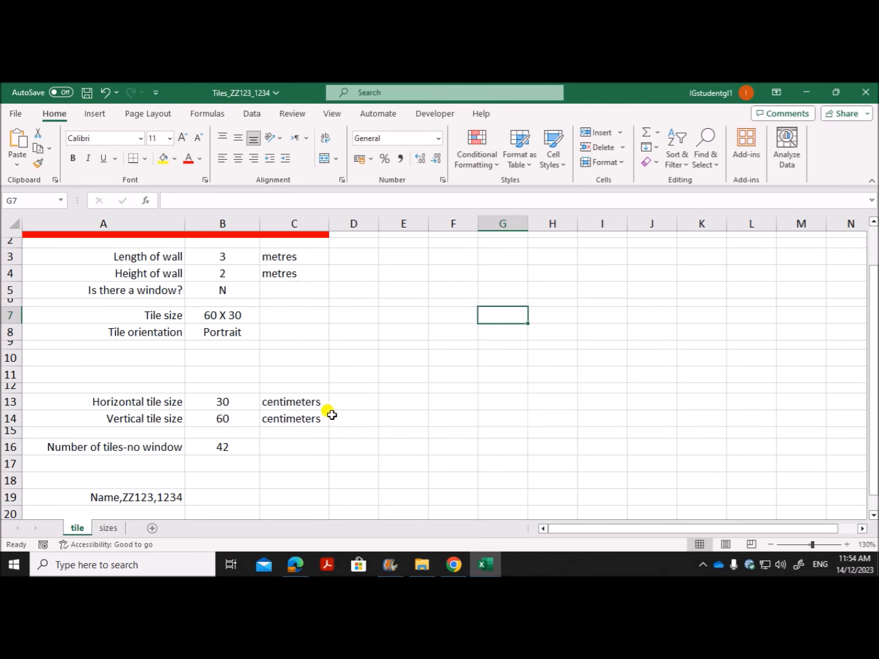
Select A16:B16 and open the Conditional Formatting Rules Manager to review the rule applied to these cells
{"action": "left_click_drag", "start_coordinate": [100, 449], "coordinate": [220, 446]}
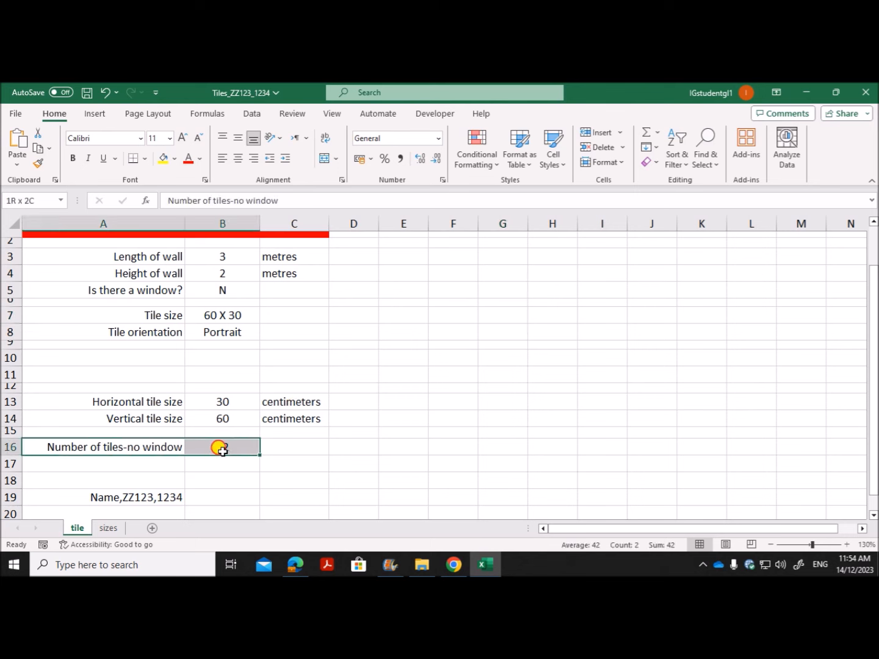
{"action": "left_click", "coordinate": [490, 160]}
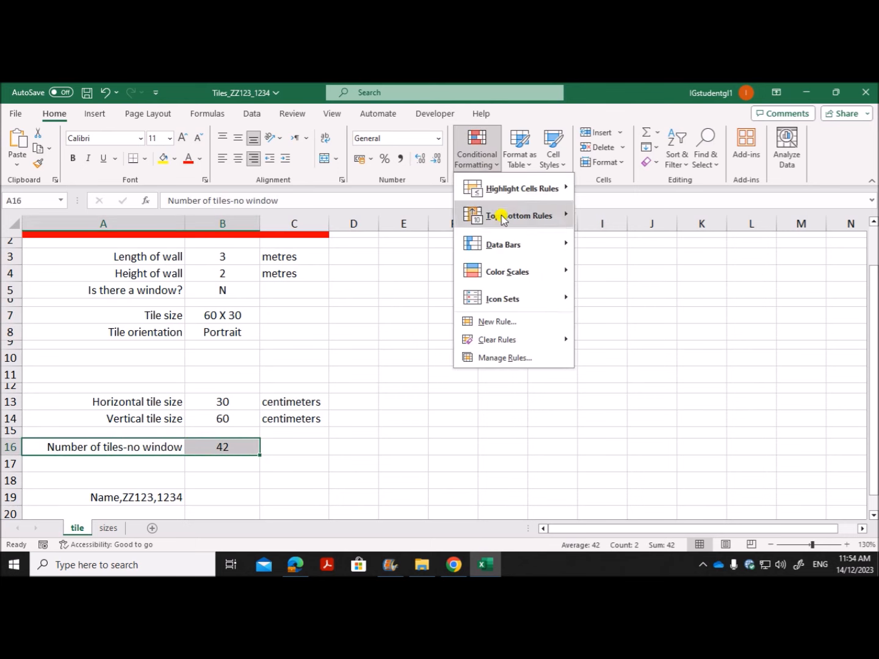
{"action": "left_click", "coordinate": [505, 358]}
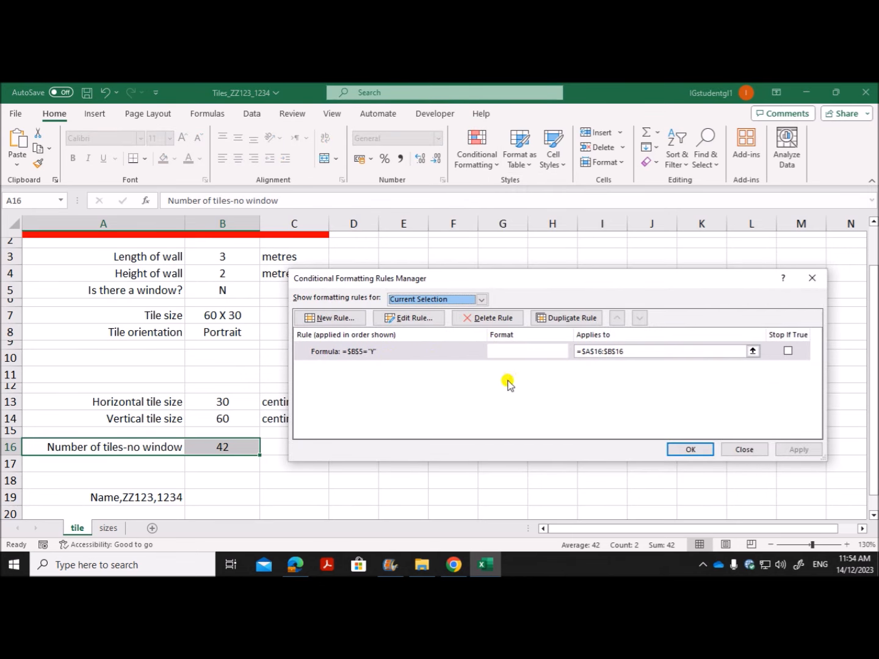
Close the Conditional Formatting Rules Manager, check task 9's file name requirement in the Edge PDF and return to Excel
{"action": "left_click", "coordinate": [688, 449]}
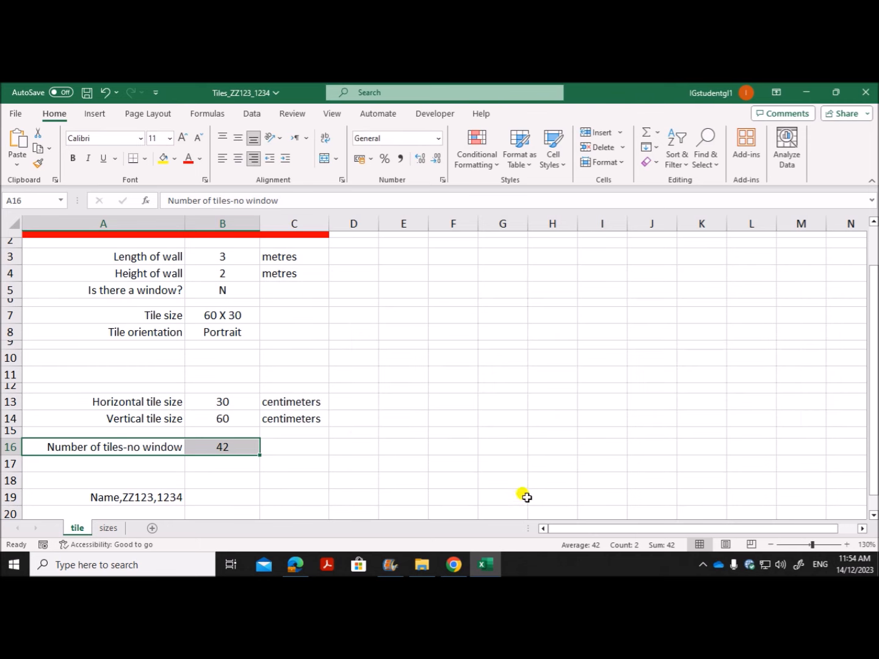
{"action": "left_click", "coordinate": [296, 563]}
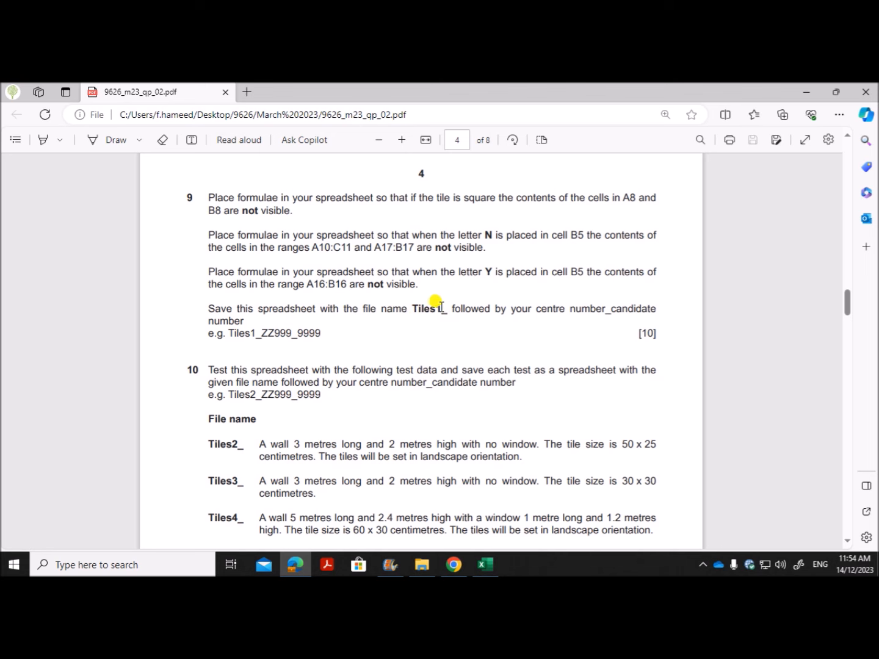
{"action": "left_click", "coordinate": [485, 565]}
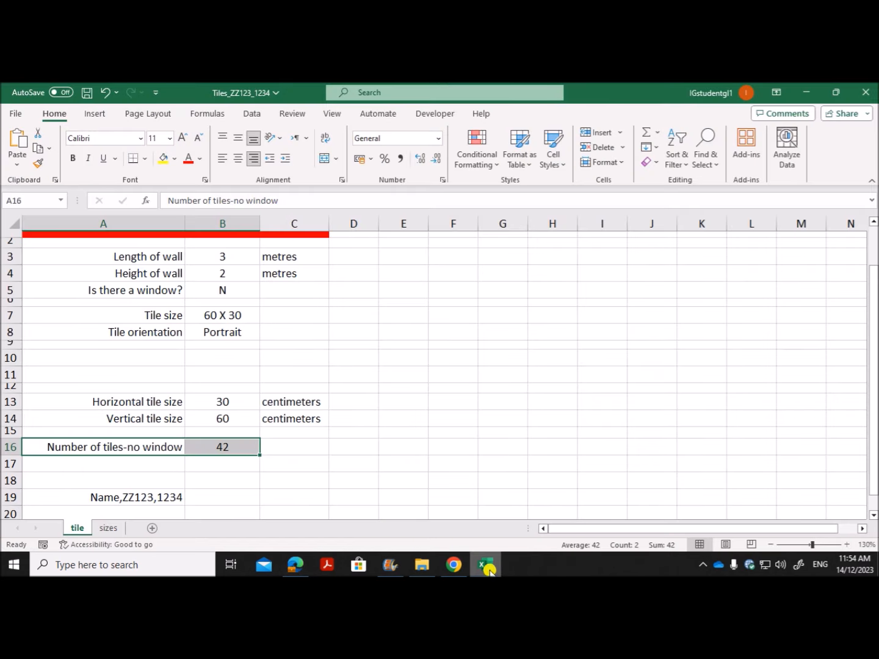
Save the workbook under the new name Tiles1_ZZ123_1234 in the M23-P2 folder, rechecking the required name in the Edge PDF
{"action": "left_click", "coordinate": [23, 115]}
{"action": "left_click", "coordinate": [53, 316]}
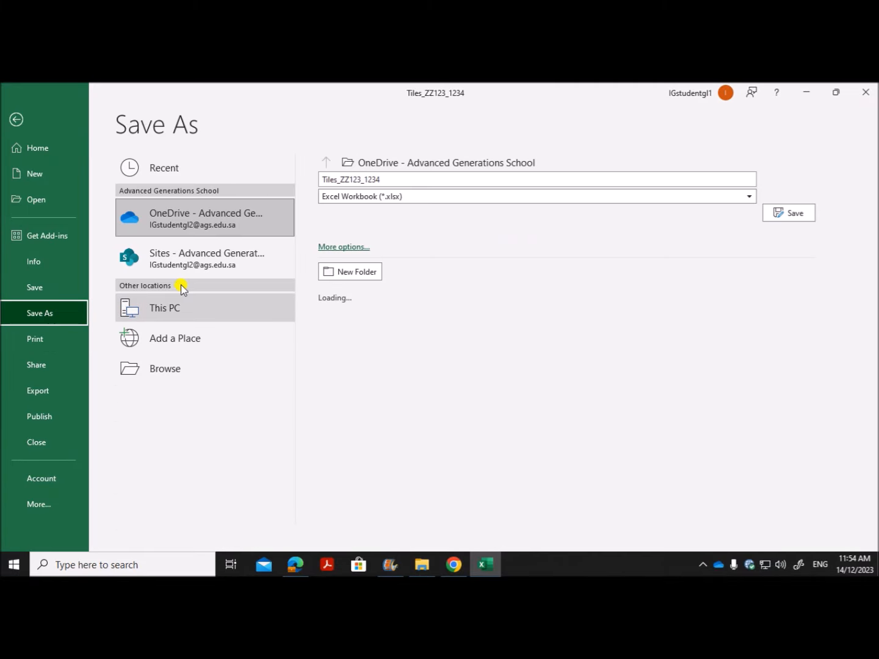
{"action": "left_click", "coordinate": [166, 366]}
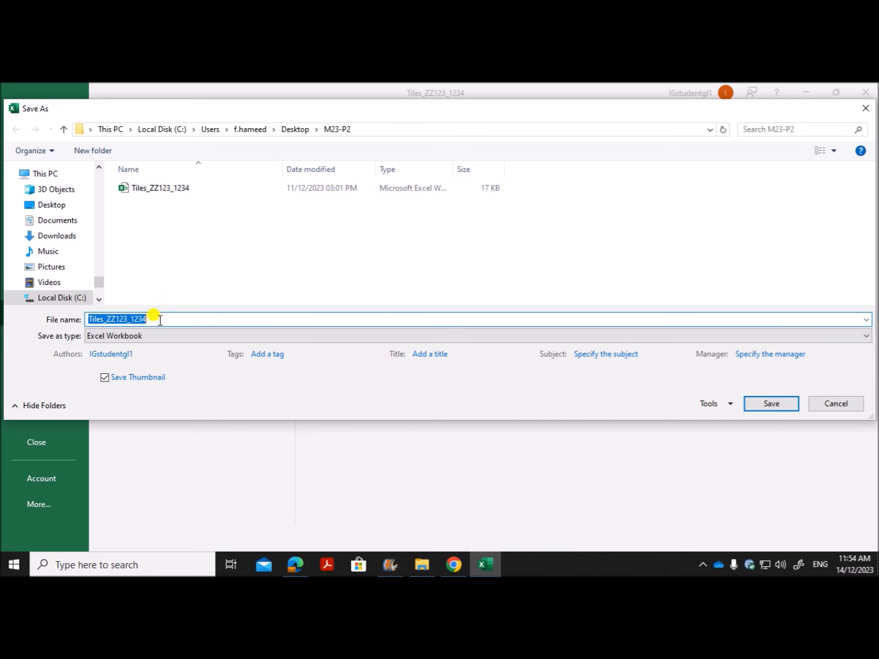
{"action": "left_click", "coordinate": [99, 319]}
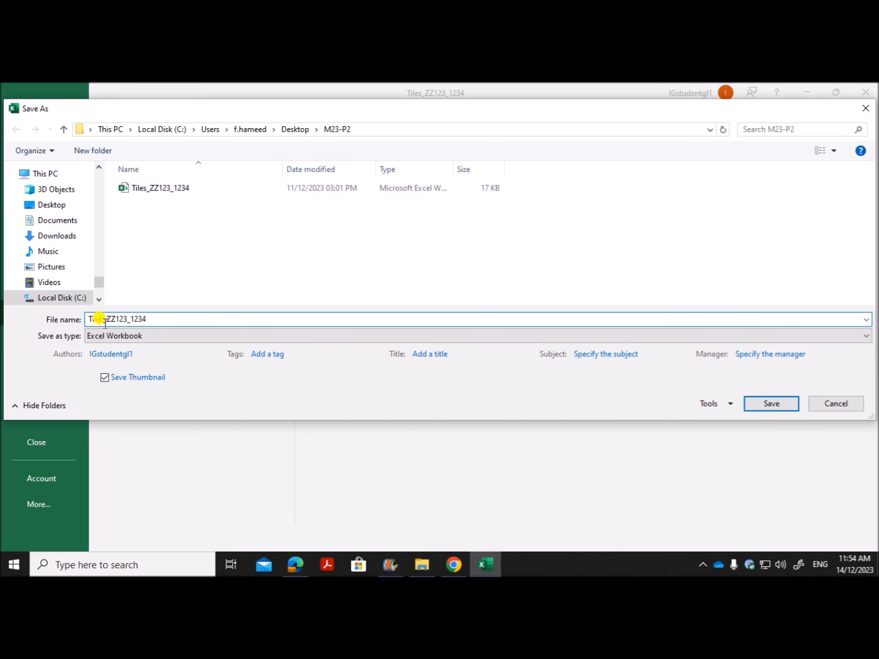
{"action": "left_click", "coordinate": [294, 565]}
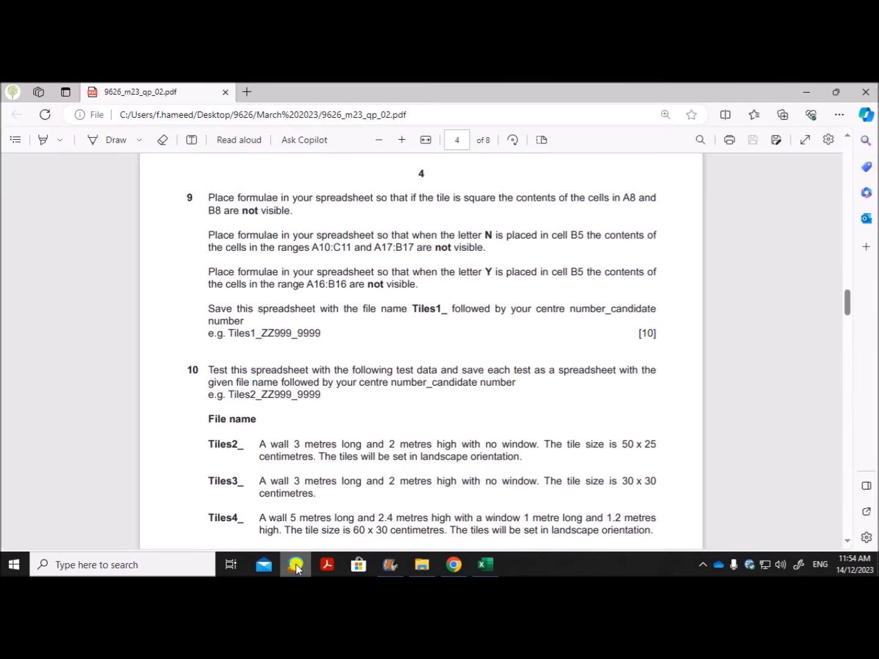
{"action": "left_click", "coordinate": [487, 565]}
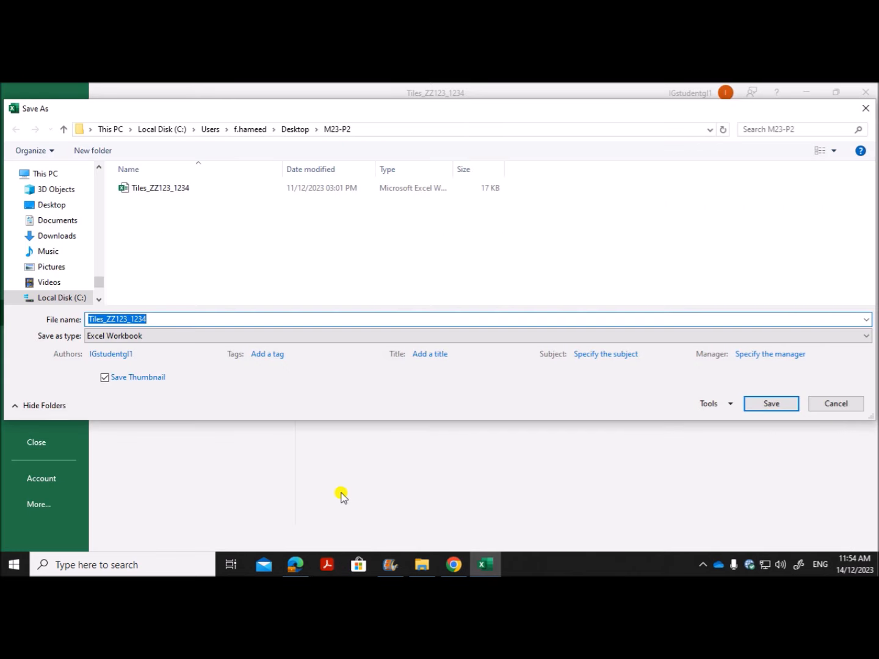
{"action": "left_click", "coordinate": [98, 317]}
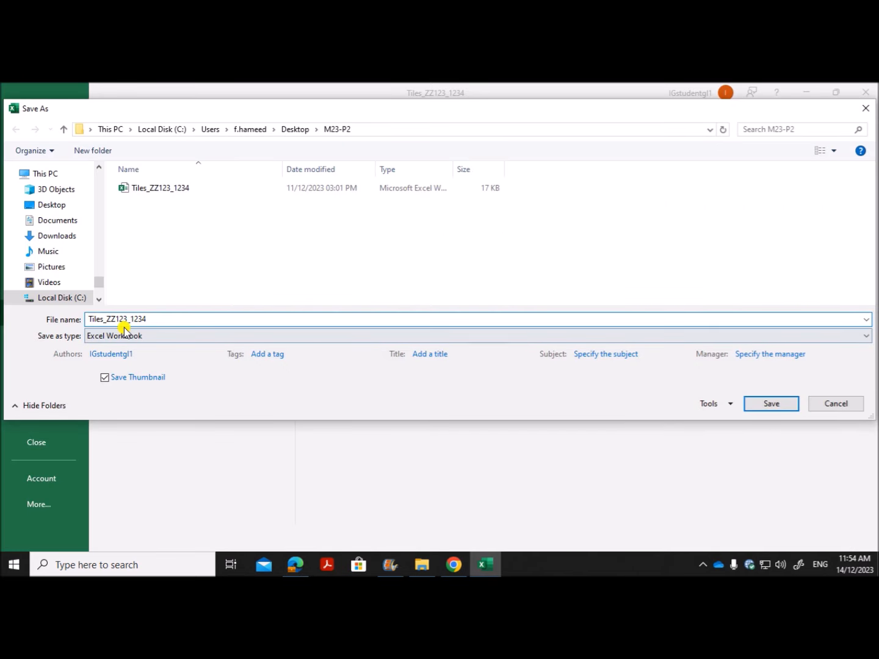
{"action": "left_click", "coordinate": [771, 403]}
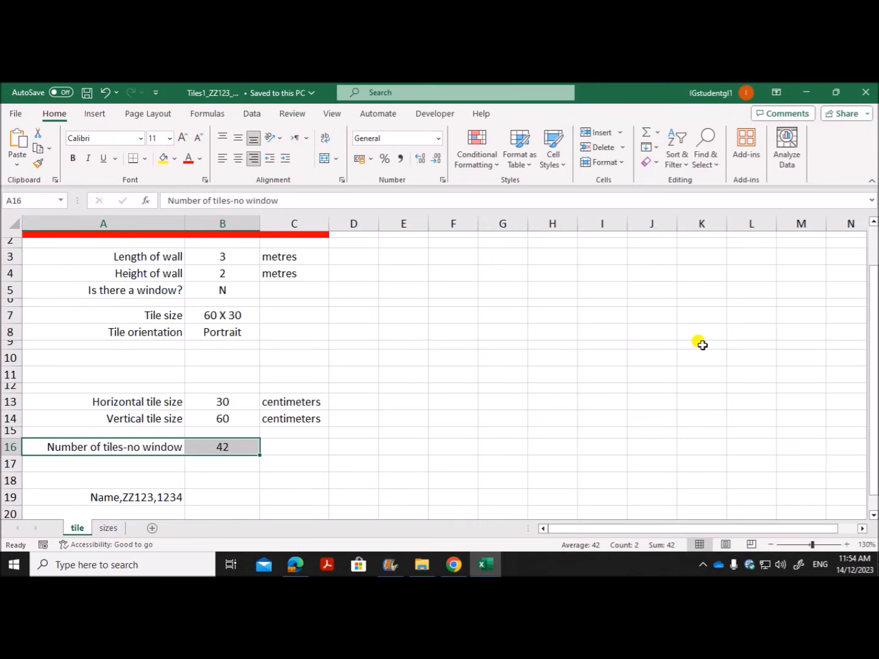
Switch to the Edge PDF, read task 10 and highlight the wall and window description for the Tiles2_ test
{"action": "left_click", "coordinate": [295, 565]}
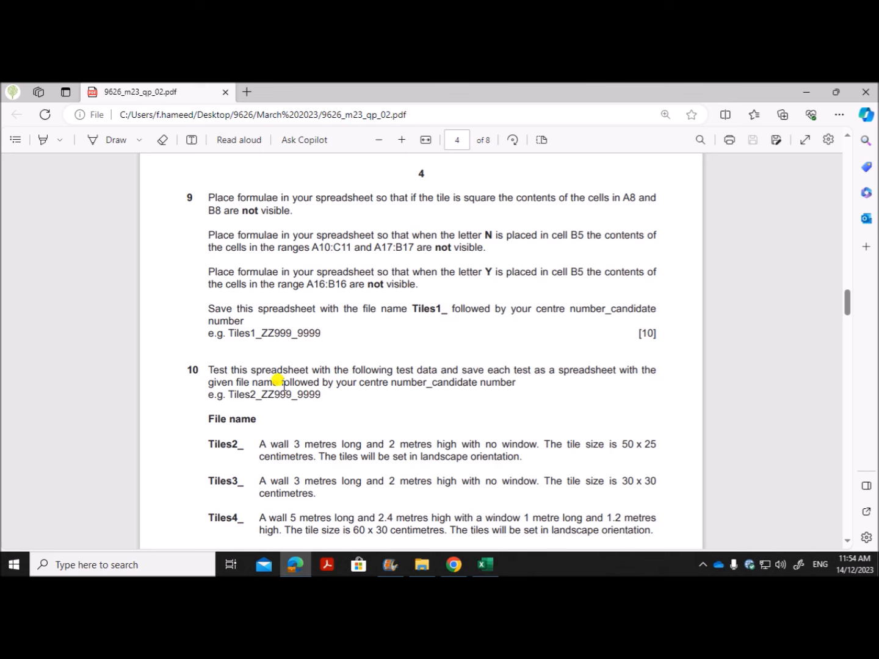
{"action": "left_click_drag", "start_coordinate": [281, 380], "coordinate": [392, 379]}
{"action": "left_click", "coordinate": [412, 442]}
{"action": "scroll", "coordinate": [307, 386], "scroll_direction": "down", "scroll_amount": 1}
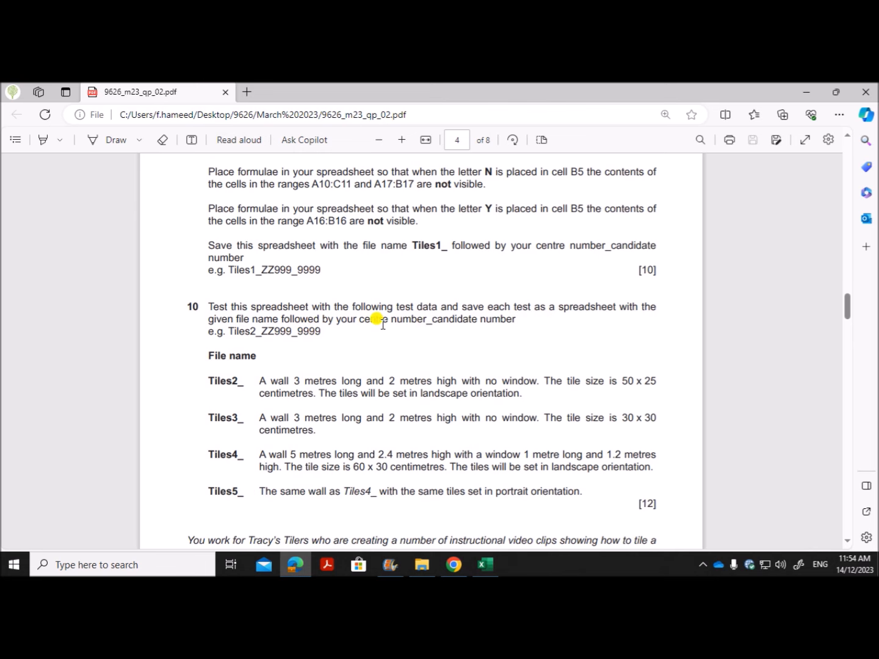
{"action": "scroll", "coordinate": [363, 343], "scroll_direction": "down", "scroll_amount": 1}
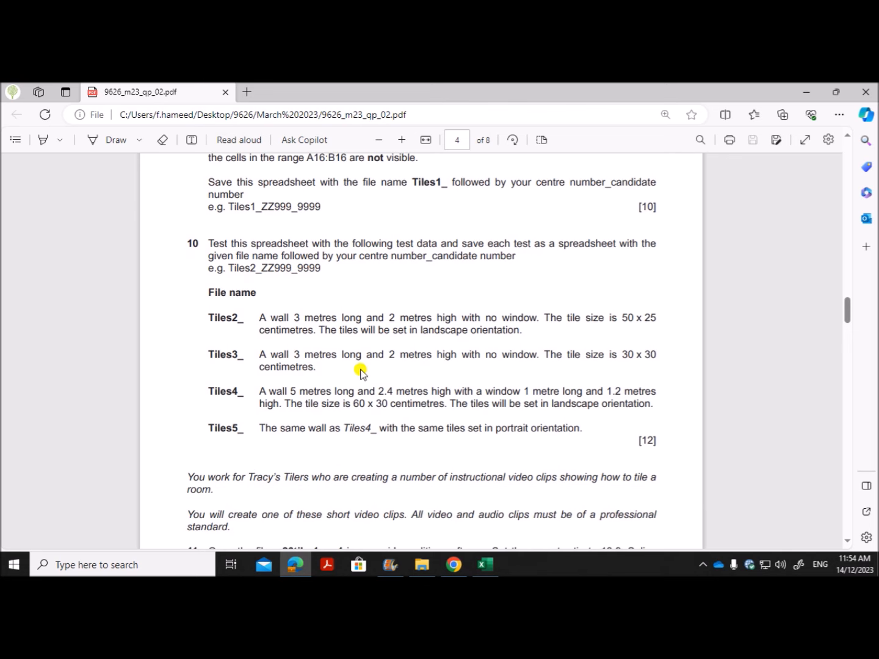
{"action": "left_click_drag", "start_coordinate": [259, 313], "coordinate": [539, 312]}
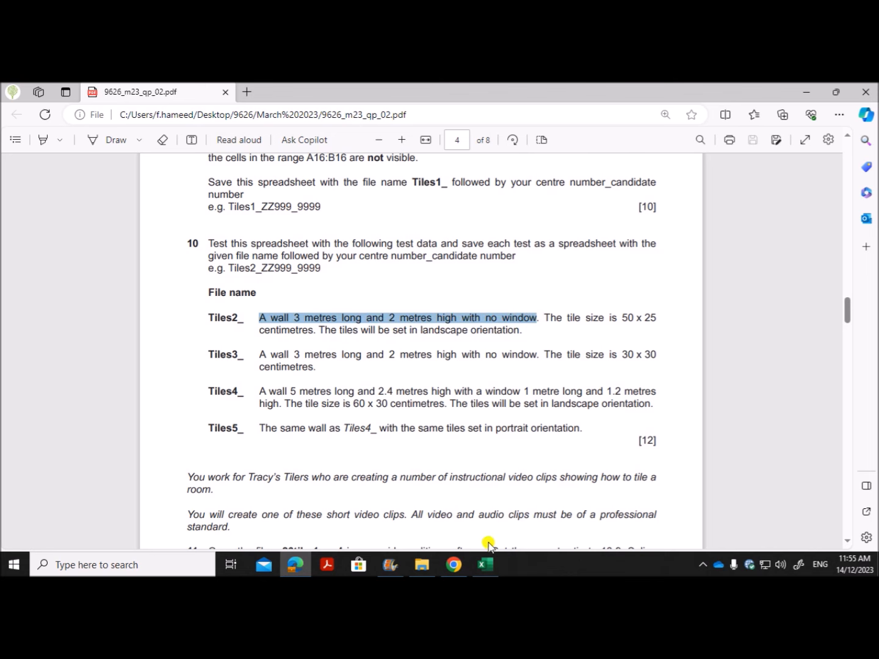
Return to Excel and check the wall length, wall height and window answer in B3:B5 against the Tiles2_ test data
{"action": "left_click", "coordinate": [485, 564]}
{"action": "left_click", "coordinate": [225, 257]}
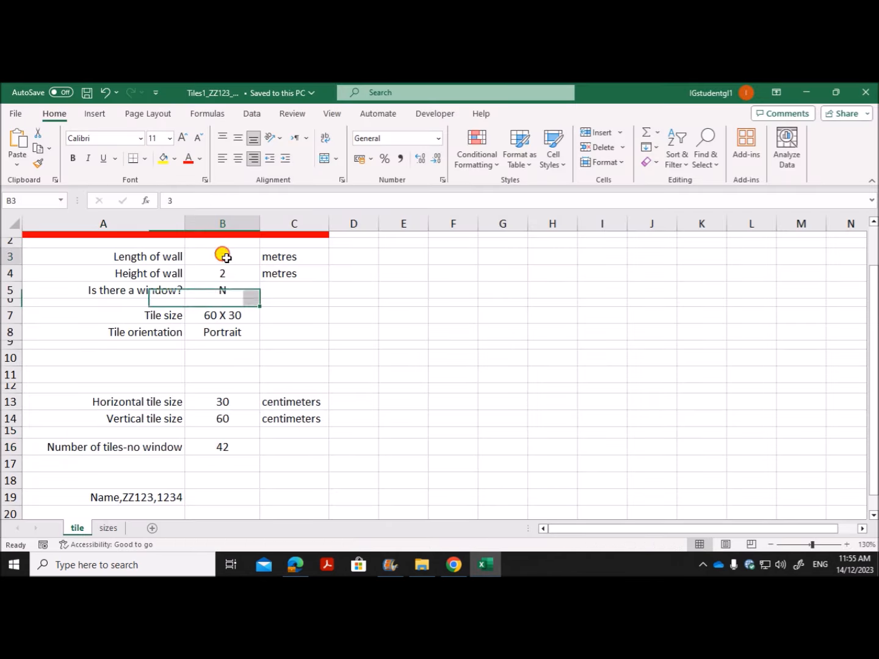
{"action": "left_click", "coordinate": [222, 273]}
{"action": "left_click", "coordinate": [219, 285]}
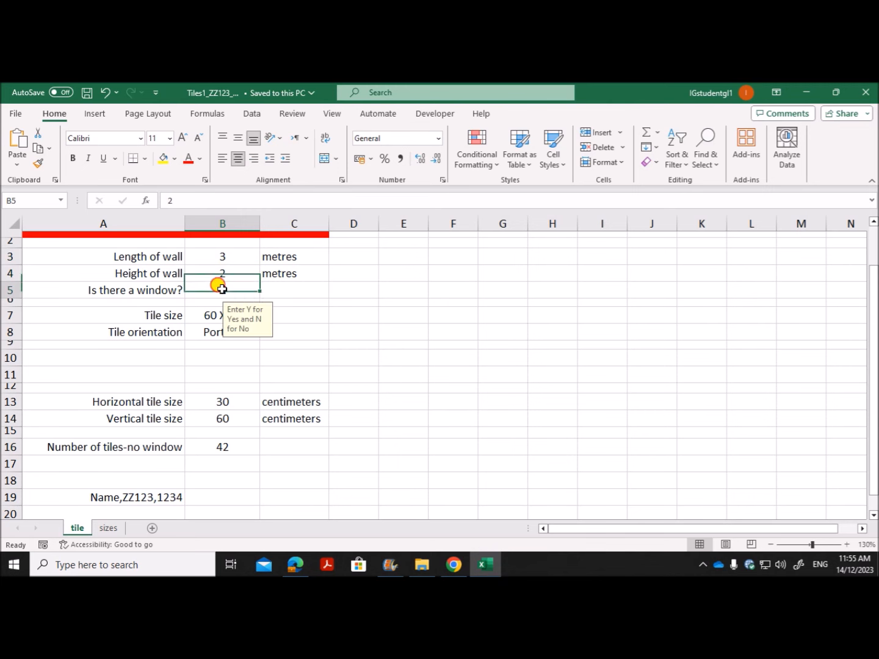
Look up the Tiles2_ tile size in the Edge PDF and set B7 in Excel to 50 X 25
{"action": "left_click", "coordinate": [296, 564]}
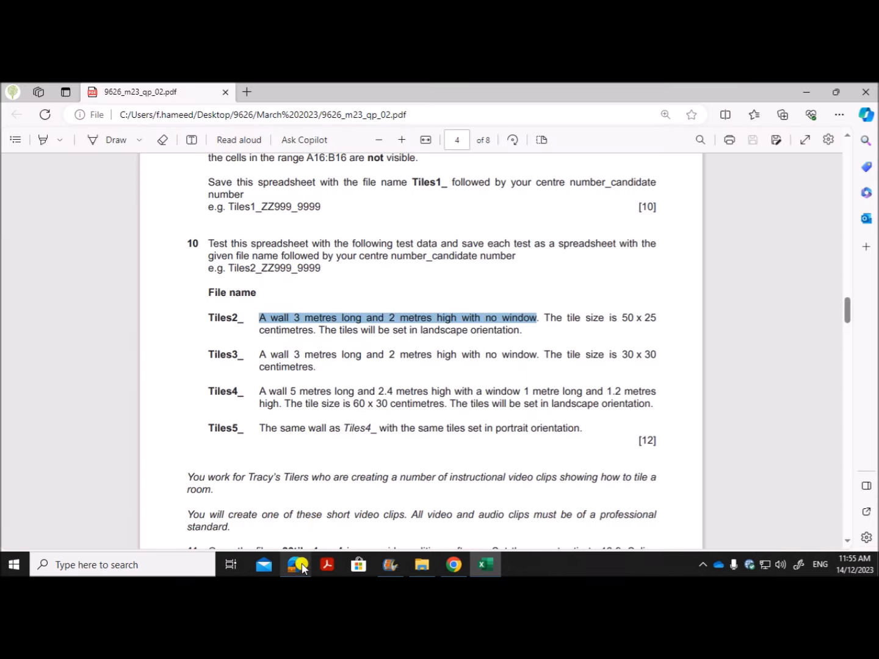
{"action": "left_click_drag", "start_coordinate": [543, 317], "coordinate": [657, 317]}
{"action": "left_click", "coordinate": [486, 565]}
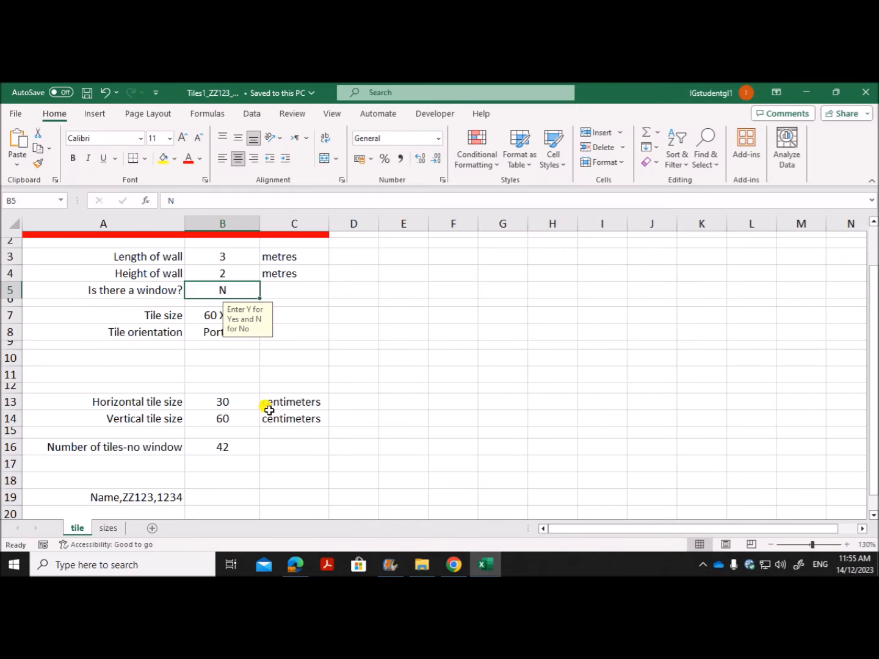
{"action": "left_click", "coordinate": [207, 315]}
{"action": "left_click", "coordinate": [265, 316]}
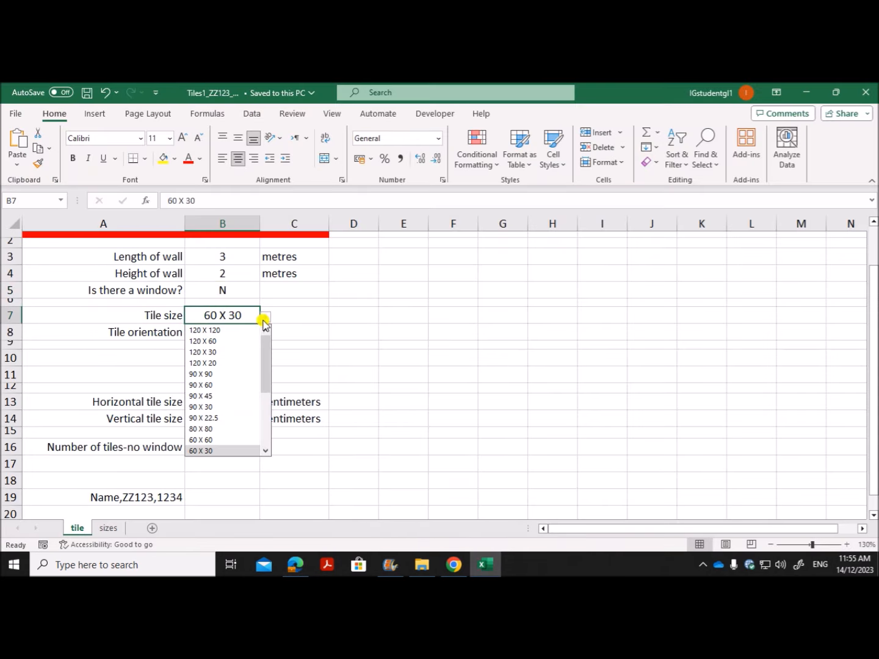
{"action": "left_click_drag", "start_coordinate": [267, 377], "coordinate": [264, 407]}
{"action": "left_click", "coordinate": [207, 428]}
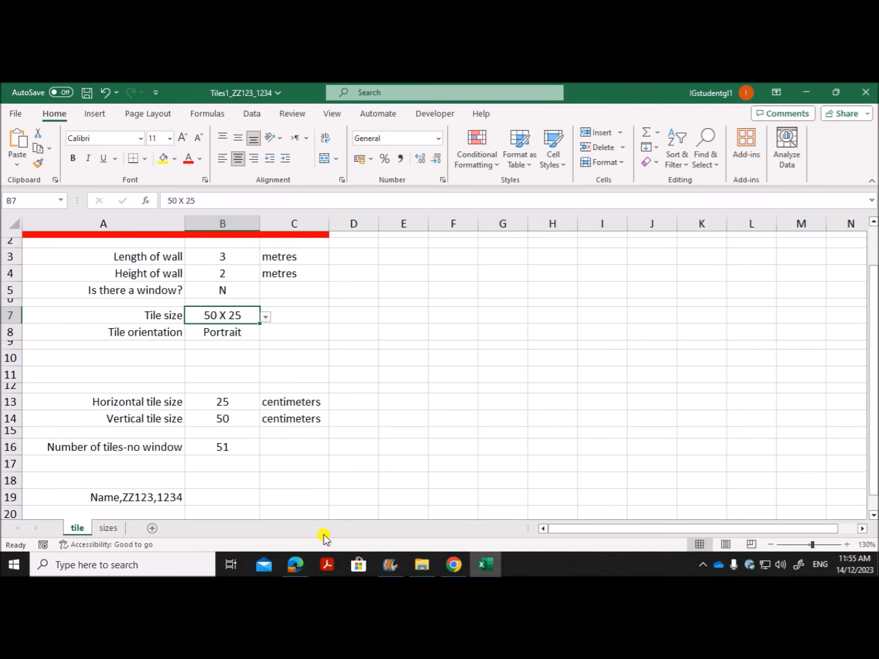
Look up the Tiles2_ orientation in the Edge PDF and set the tile orientation in B8 in Excel to Landscape
{"action": "left_click", "coordinate": [296, 565]}
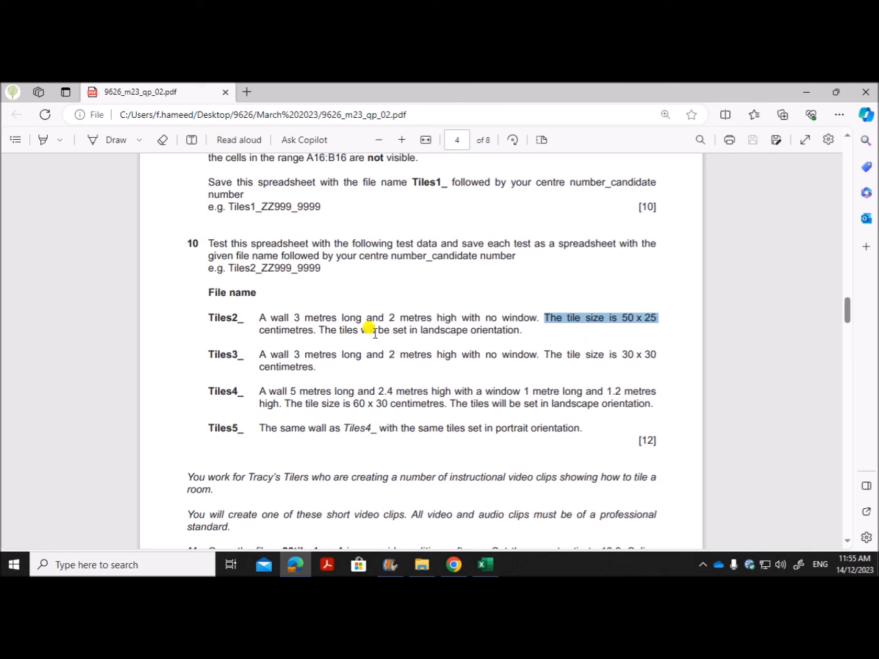
{"action": "left_click_drag", "start_coordinate": [346, 331], "coordinate": [525, 333]}
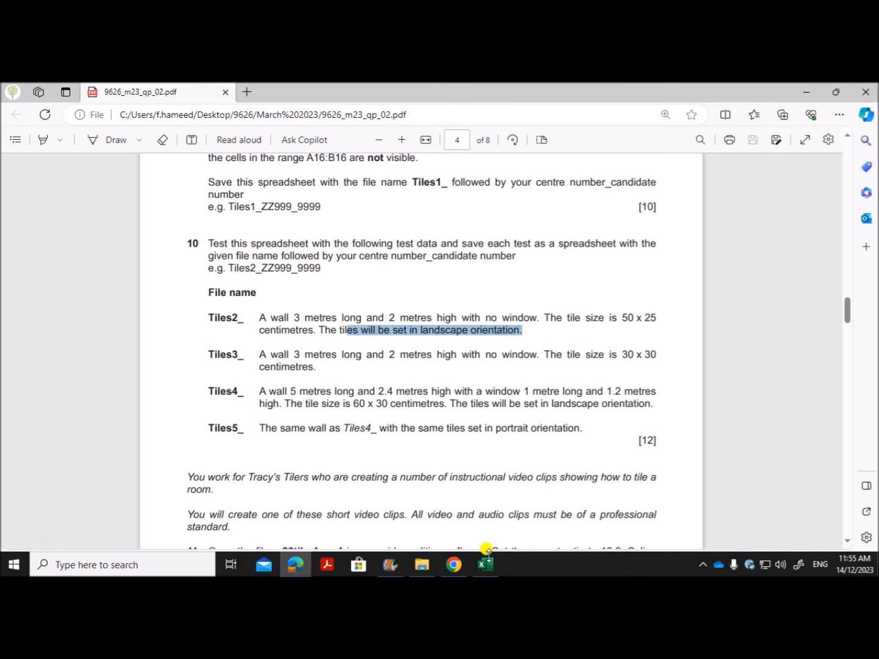
{"action": "left_click", "coordinate": [486, 564]}
{"action": "left_click", "coordinate": [239, 329]}
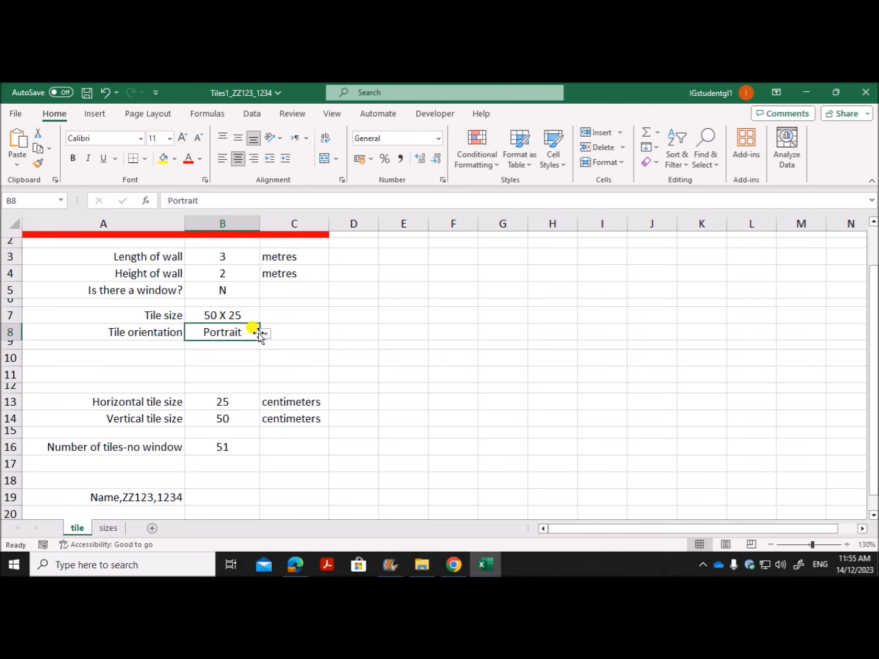
{"action": "left_click", "coordinate": [266, 334]}
{"action": "left_click", "coordinate": [247, 347]}
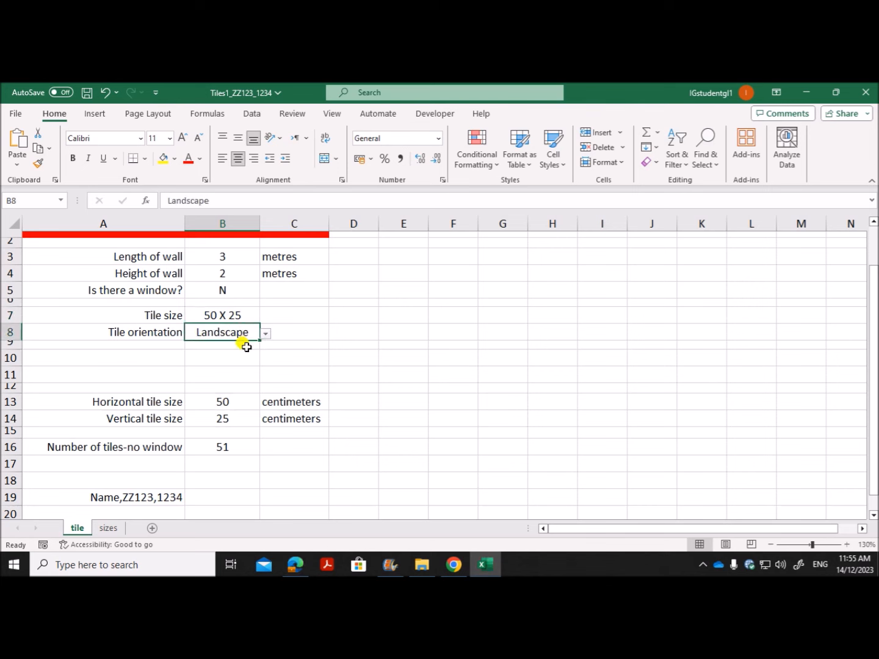
Check the number-of-tiles formula in B16, then switch to the Edge PDF and look up the file name for this test
{"action": "left_click", "coordinate": [411, 446]}
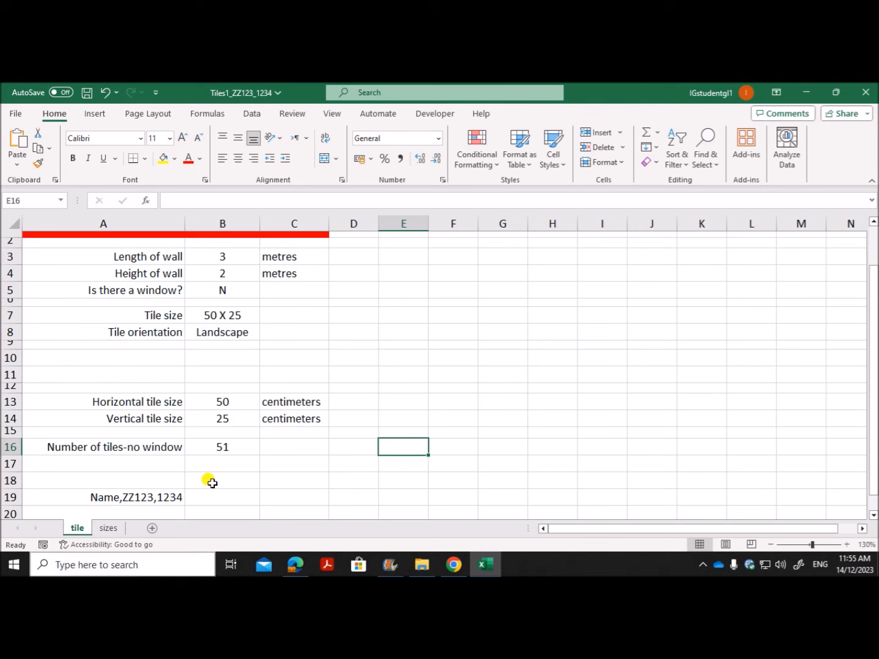
{"action": "left_click", "coordinate": [232, 450]}
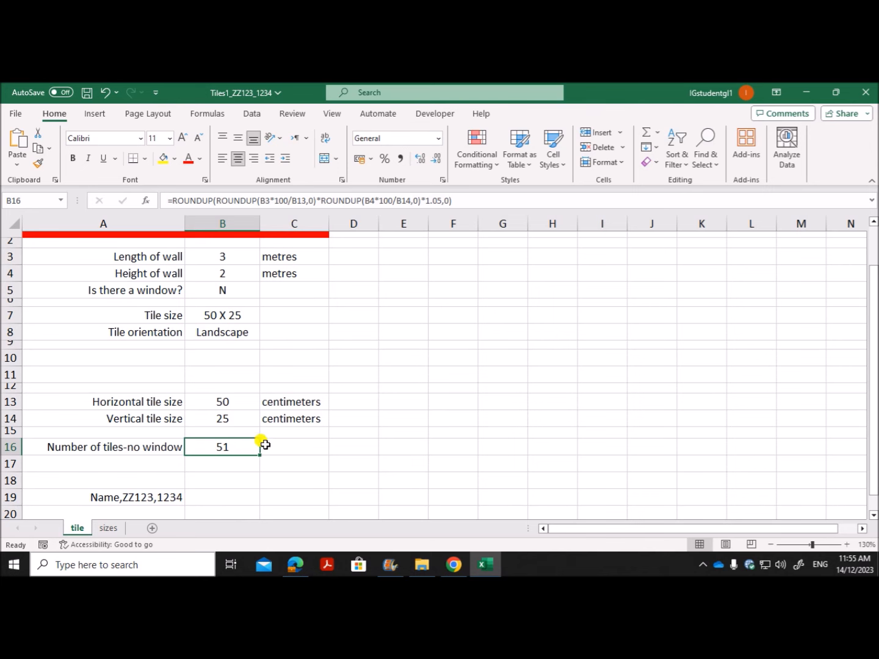
{"action": "left_click", "coordinate": [295, 564]}
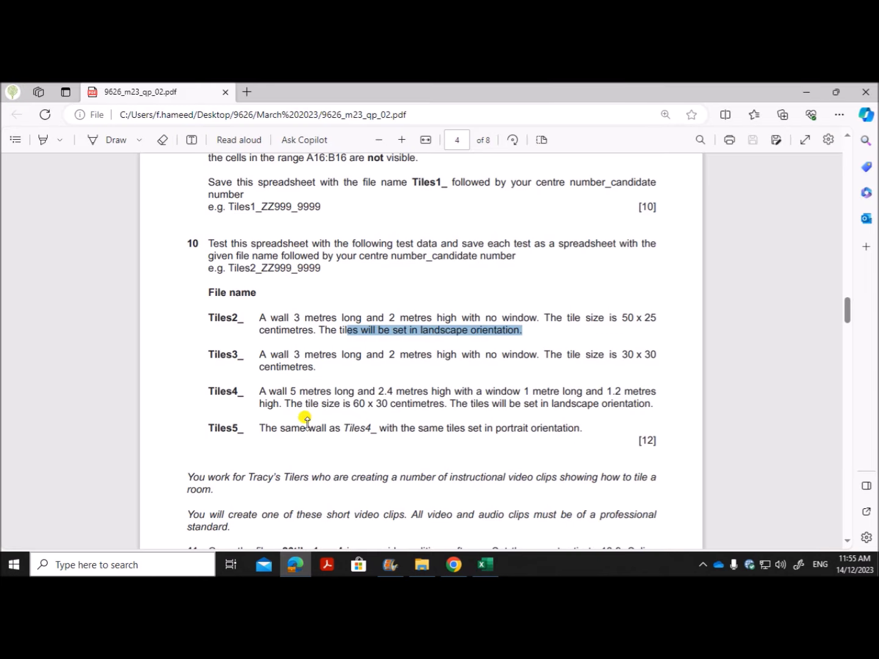
{"action": "left_click", "coordinate": [280, 333]}
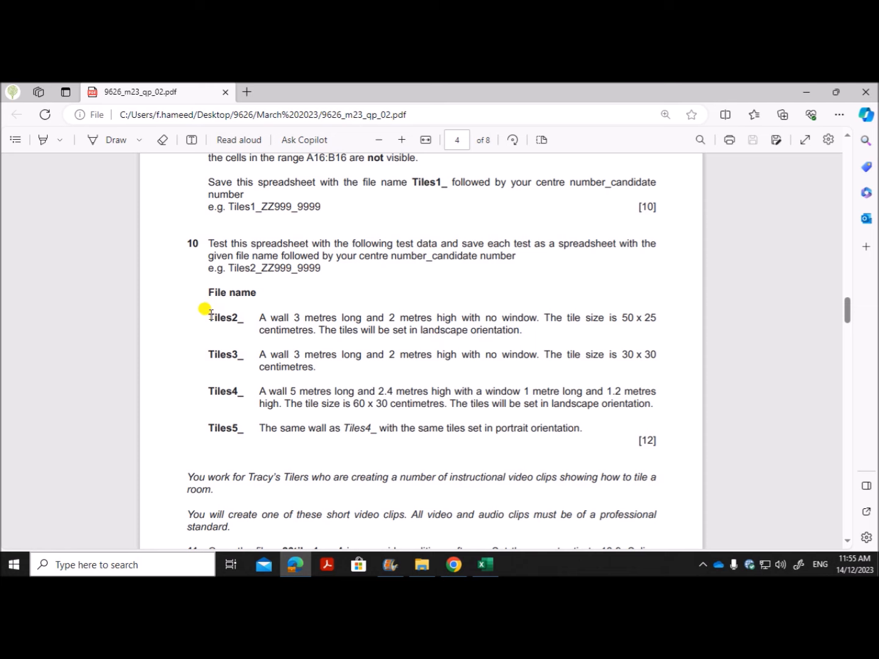
{"action": "left_click_drag", "start_coordinate": [208, 316], "coordinate": [243, 316]}
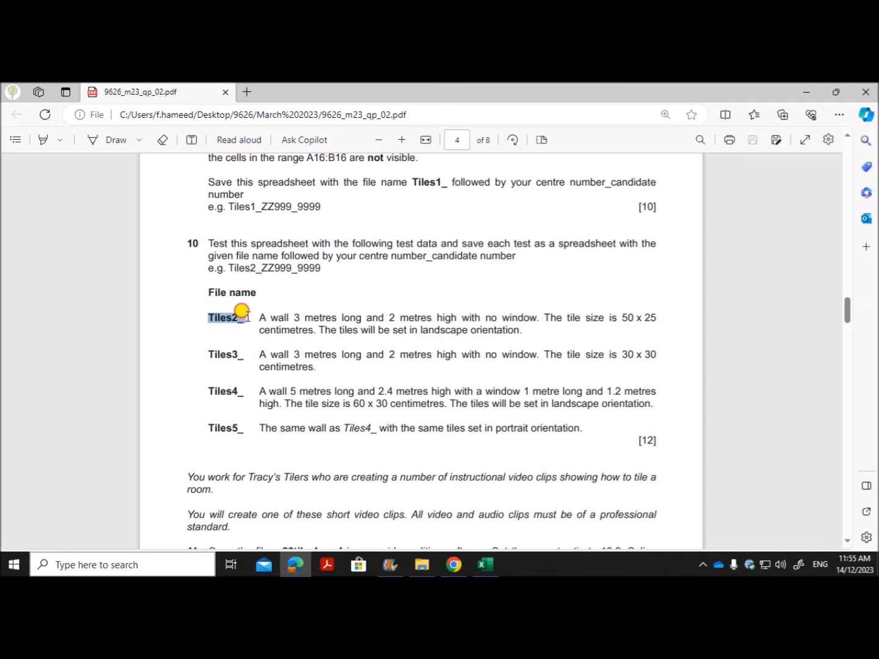
Return to Excel and save the workbook under the new name Tiles2_ZZ123_1234 in the M23-P2 folder
{"action": "left_click", "coordinate": [485, 565]}
{"action": "left_click", "coordinate": [16, 113]}
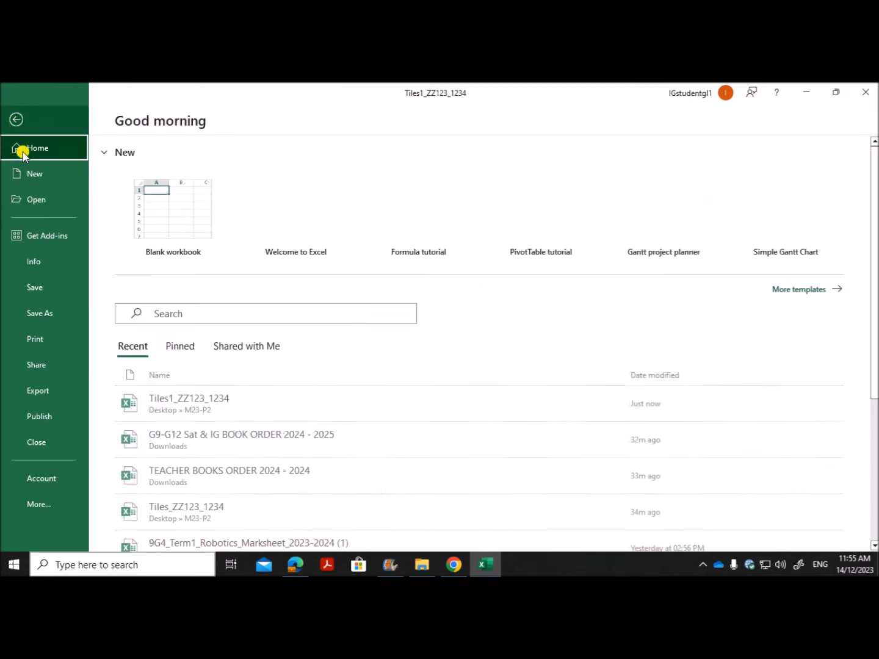
{"action": "left_click", "coordinate": [60, 311]}
{"action": "left_click", "coordinate": [341, 178]}
{"action": "double_click", "coordinate": [341, 178]}
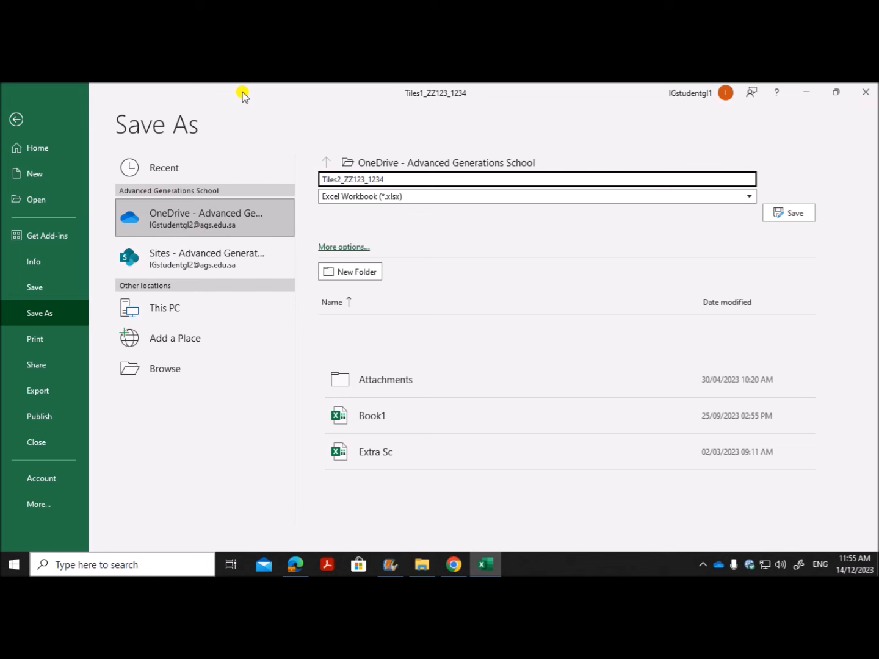
{"action": "left_click", "coordinate": [156, 368]}
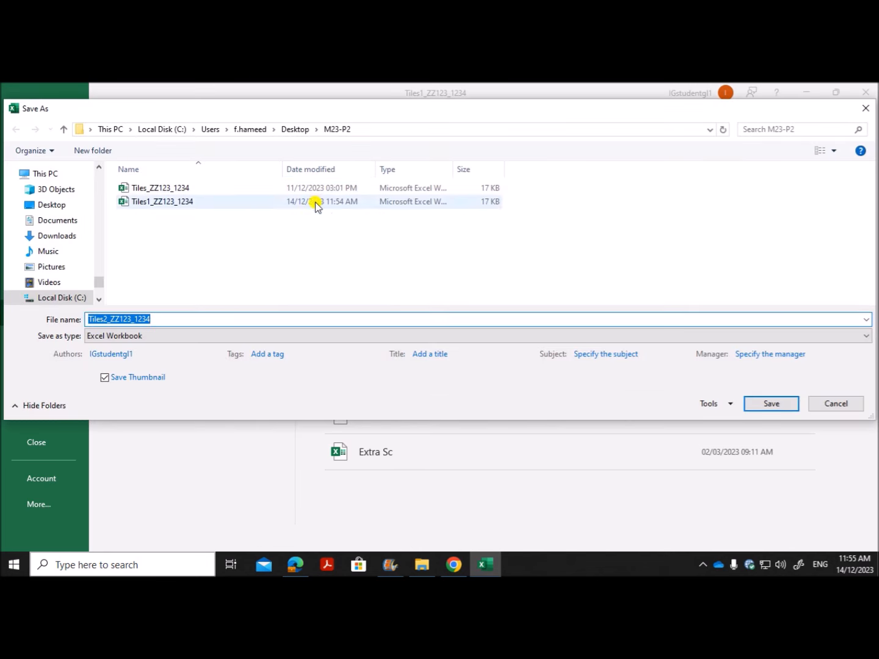
{"action": "left_click", "coordinate": [787, 407]}
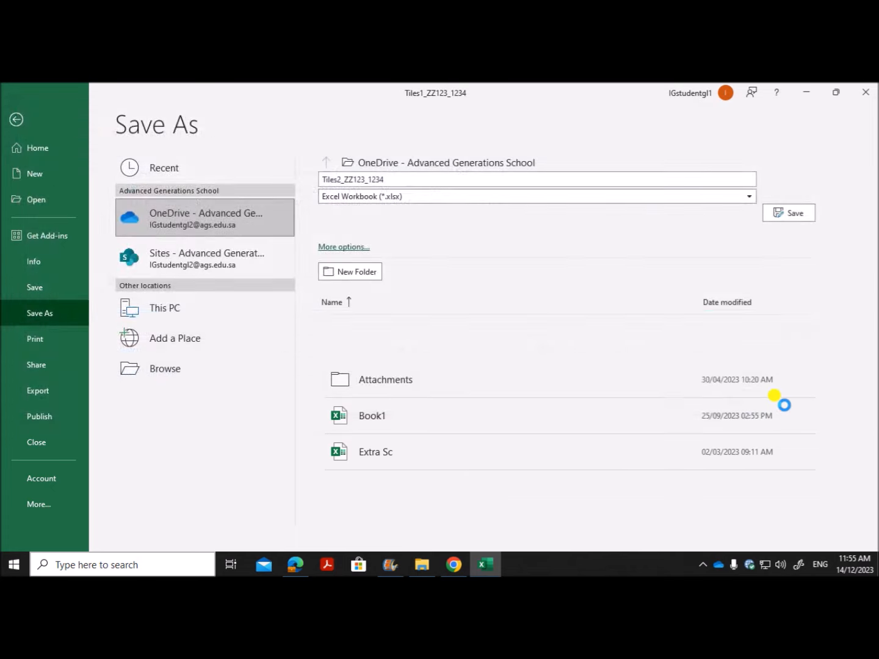
Read the Tiles3_ test data in the Edge PDF, highlight its wall description and return to Excel
{"action": "left_click", "coordinate": [295, 567]}
{"action": "scroll", "coordinate": [340, 426], "scroll_direction": "down", "scroll_amount": 1}
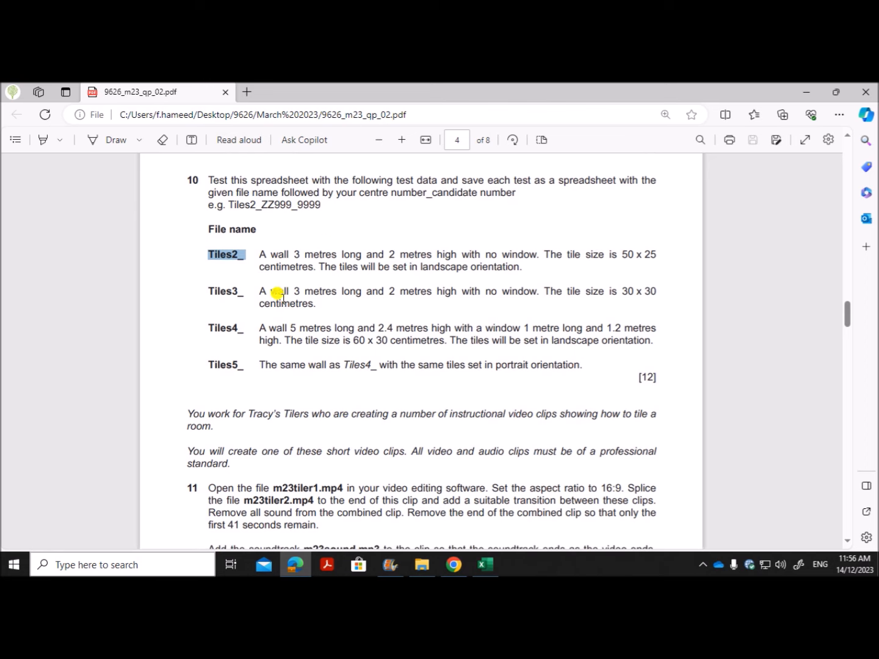
{"action": "left_click_drag", "start_coordinate": [261, 291], "coordinate": [540, 293]}
{"action": "left_click", "coordinate": [485, 565]}
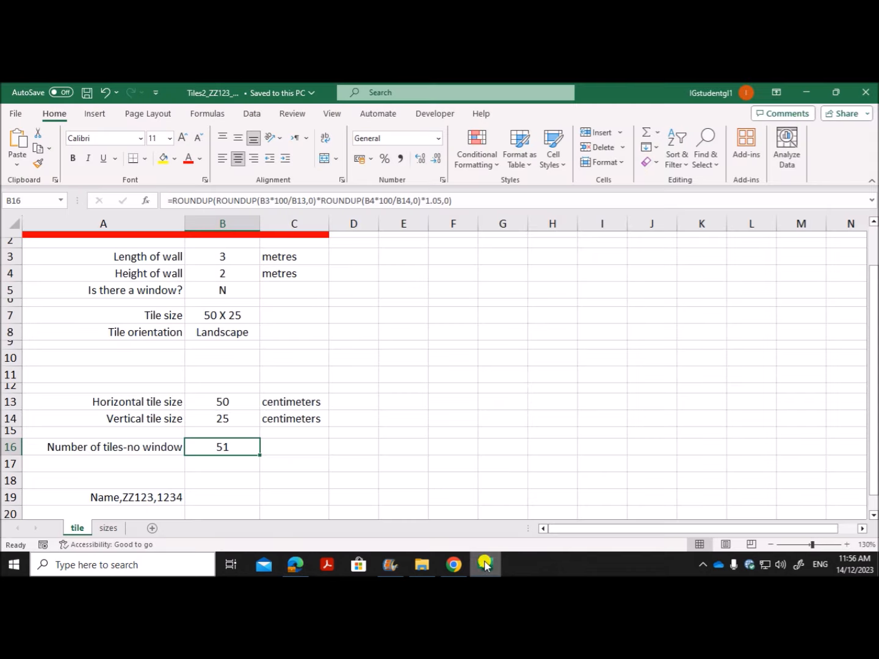
Review the wall dimensions, look up the Tiles3_ tile size in the Edge PDF and set B7 in Excel to 30 X 30
{"action": "left_click", "coordinate": [238, 255]}
{"action": "left_click", "coordinate": [237, 271]}
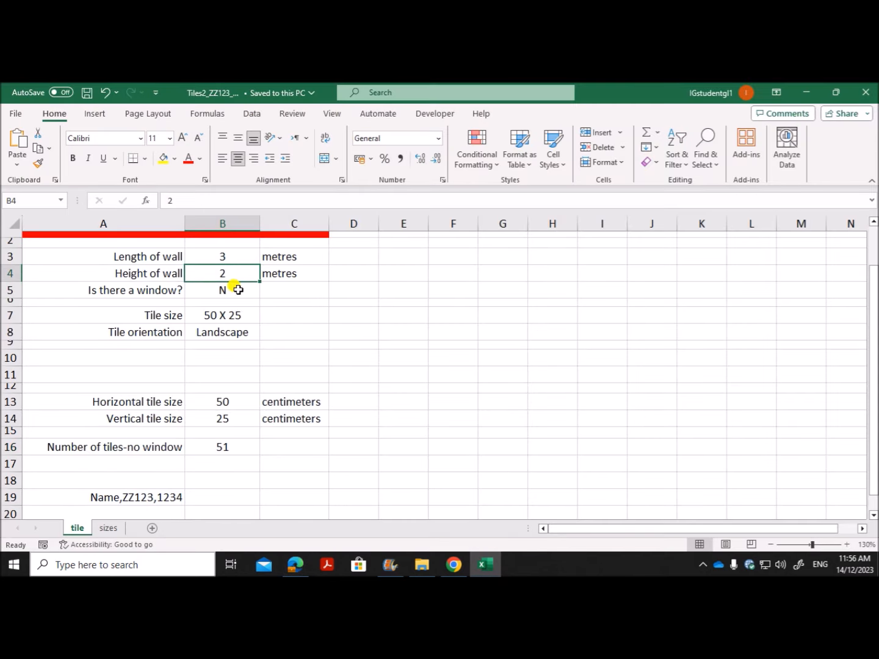
{"action": "left_click", "coordinate": [304, 556]}
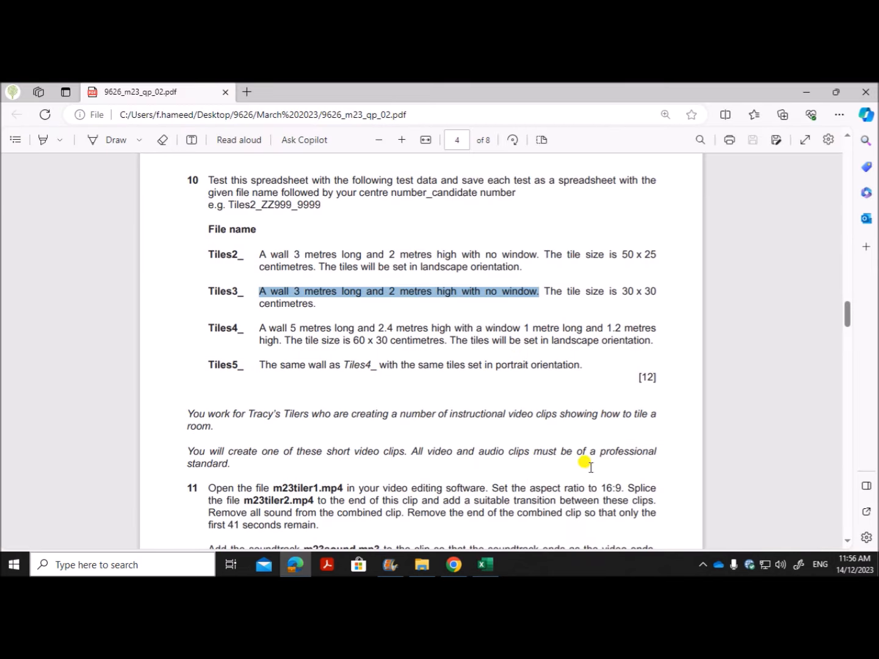
{"action": "left_click", "coordinate": [486, 564]}
{"action": "left_click", "coordinate": [240, 315]}
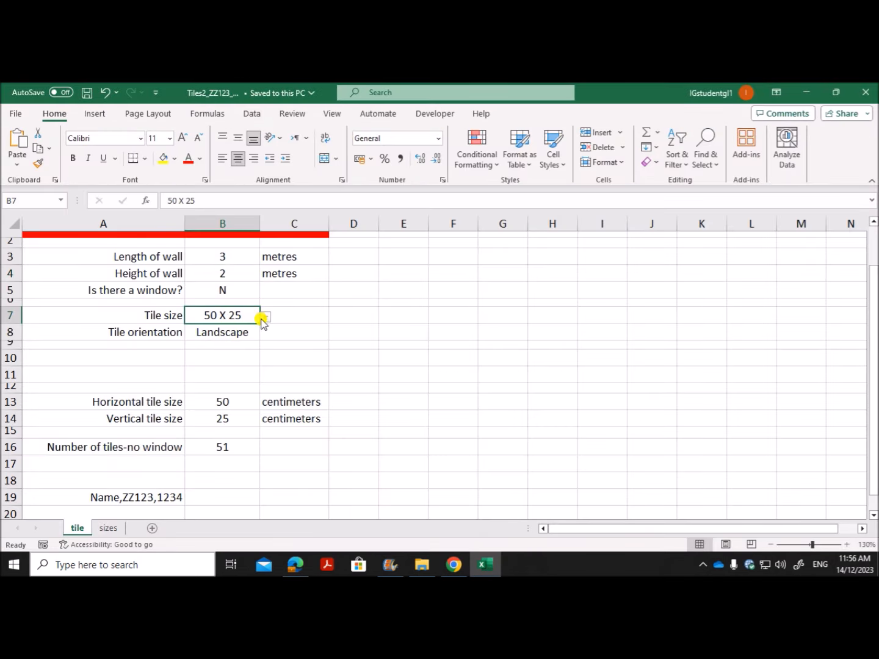
{"action": "left_click", "coordinate": [265, 318]}
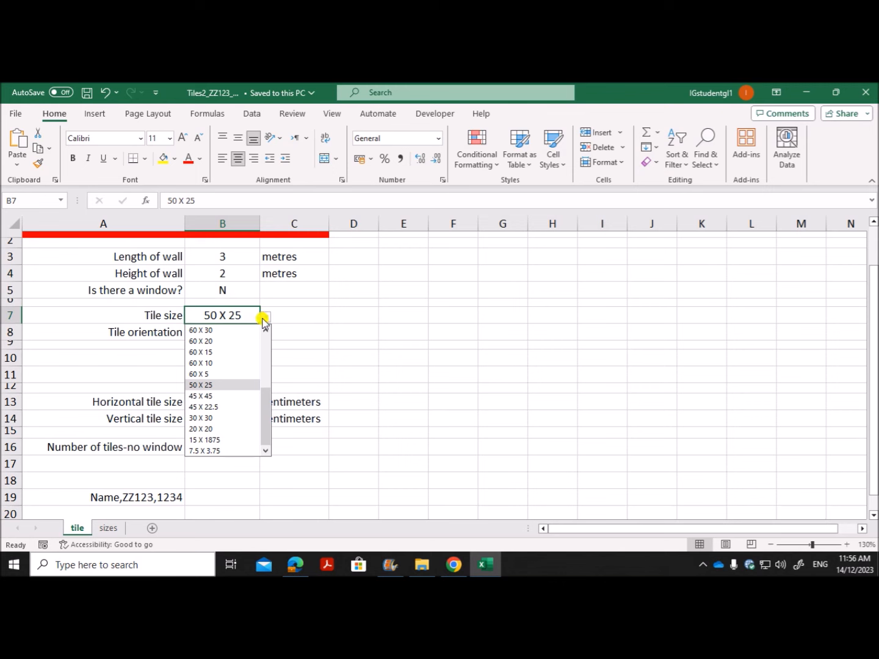
{"action": "left_click", "coordinate": [211, 418]}
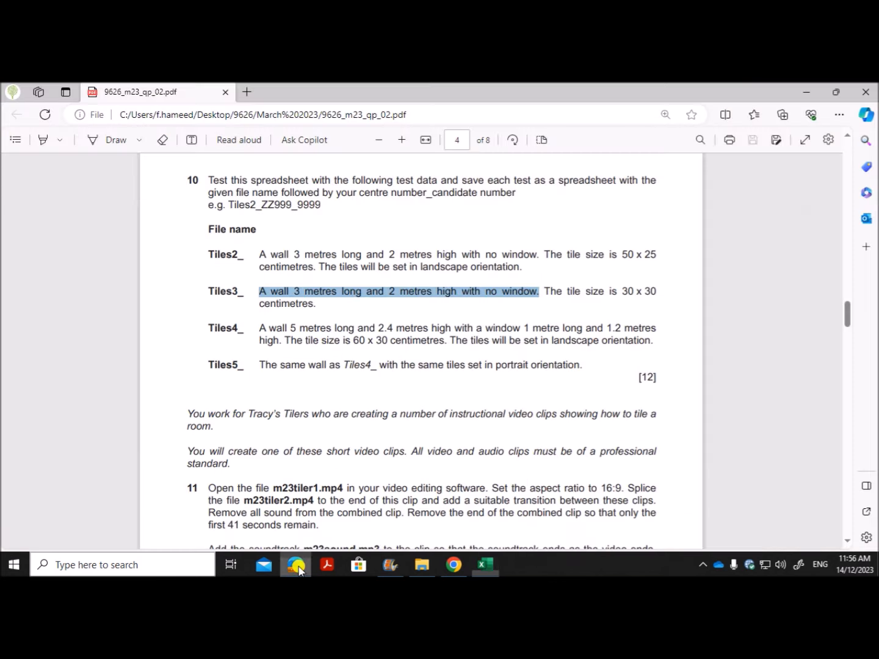
Recheck the Tiles3_ test data in the Edge PDF, clear the text highlight and return to Excel
{"action": "left_click", "coordinate": [295, 565]}
{"action": "scroll", "coordinate": [334, 441], "scroll_direction": "down", "scroll_amount": 1}
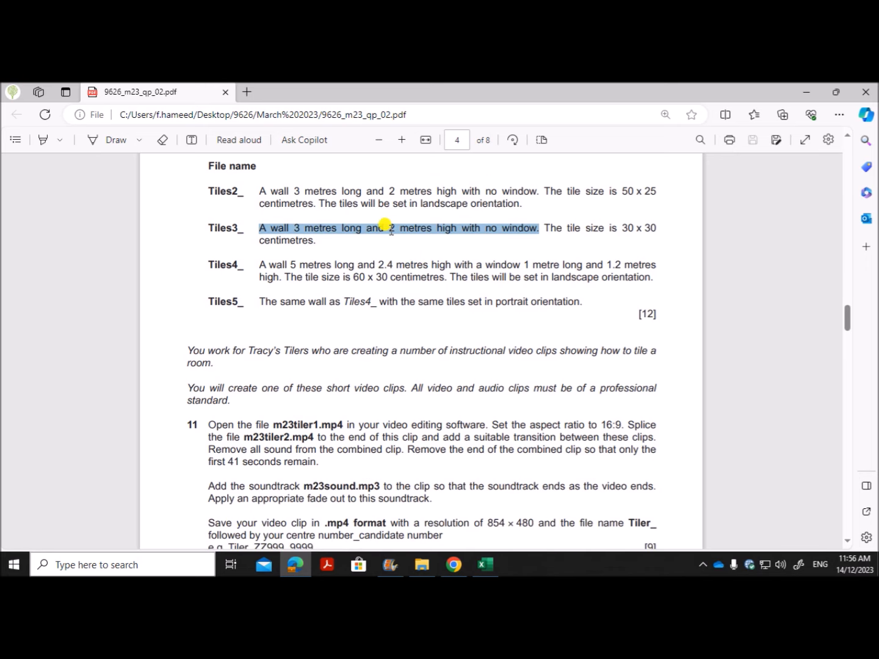
{"action": "left_click", "coordinate": [419, 288]}
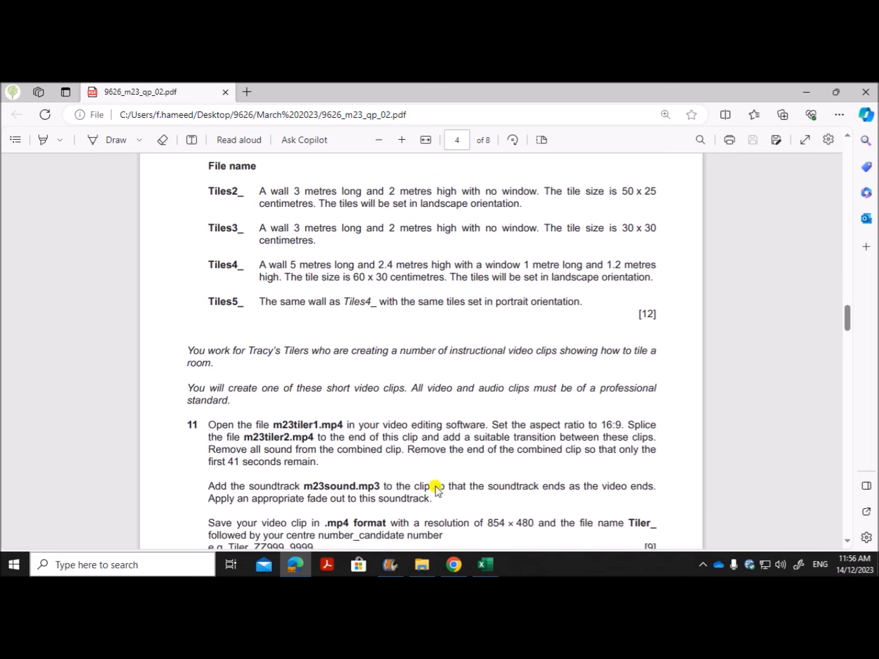
{"action": "left_click", "coordinate": [485, 564]}
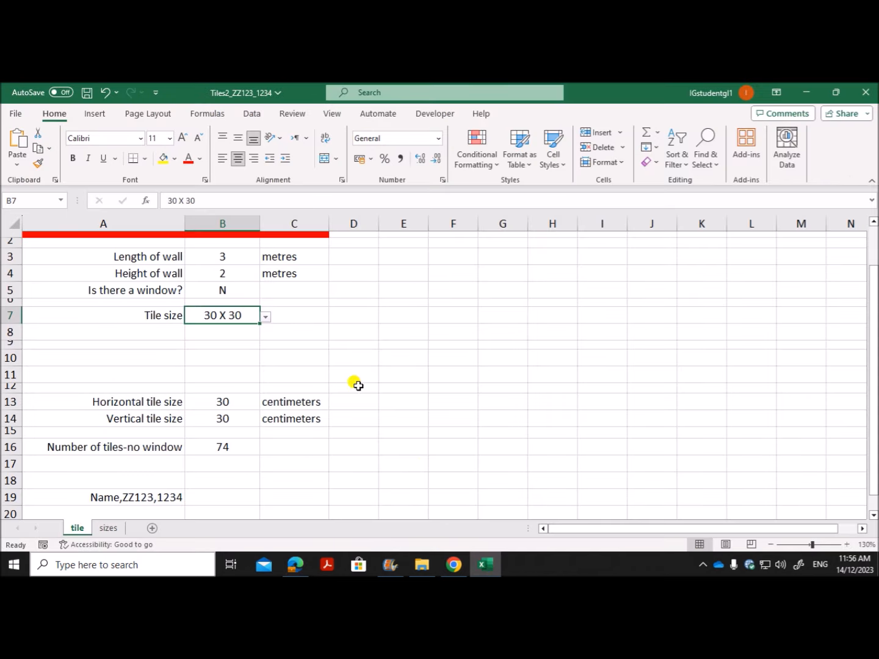
Save the workbook under the new name Tiles3_ZZ123_1234 in the M23-P2 folder
{"action": "left_click", "coordinate": [16, 113]}
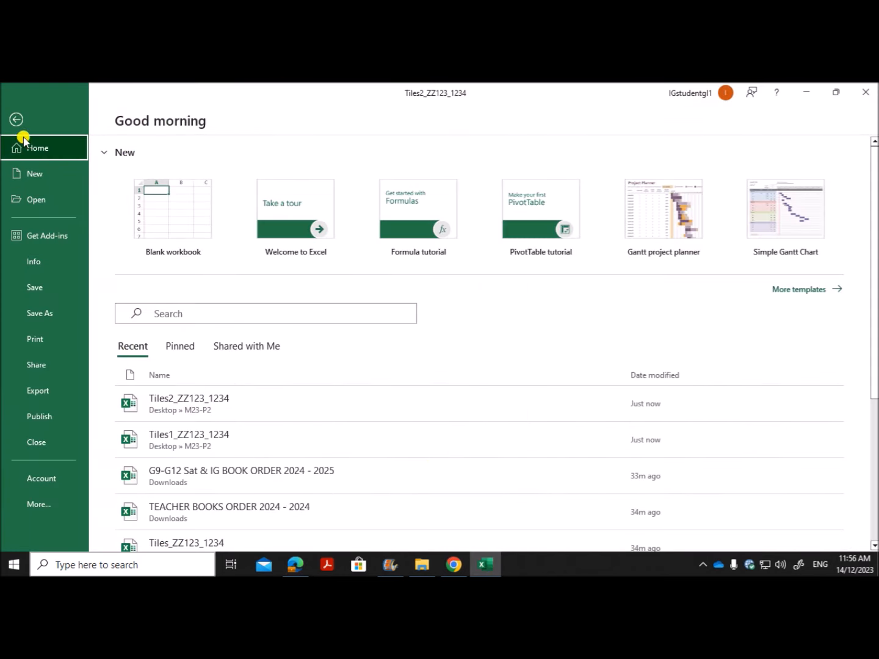
{"action": "left_click", "coordinate": [61, 312]}
{"action": "left_click", "coordinate": [156, 367]}
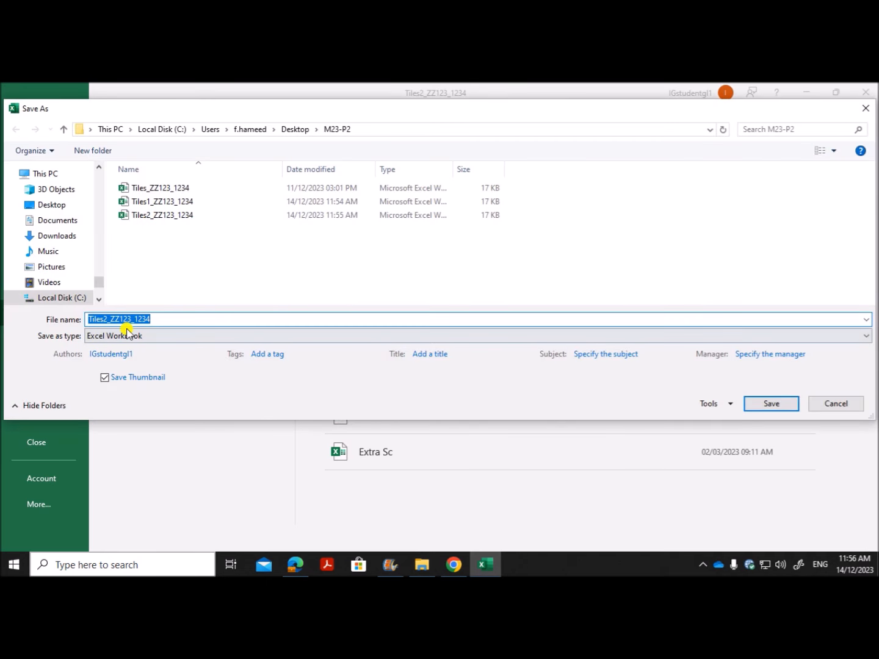
{"action": "left_click", "coordinate": [109, 319]}
{"action": "key", "text": "BackSpace"}
{"action": "type", "text": "3"}
{"action": "key", "text": "Return"}
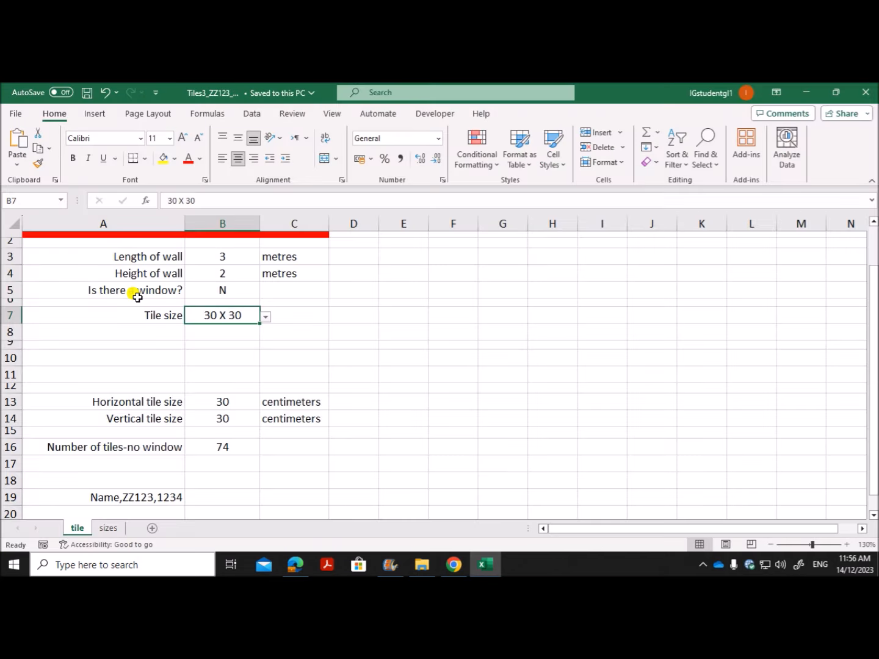
Read the Tiles4_ test data in the Edge PDF, highlight its wall and window description and return to Excel
{"action": "left_click", "coordinate": [296, 564]}
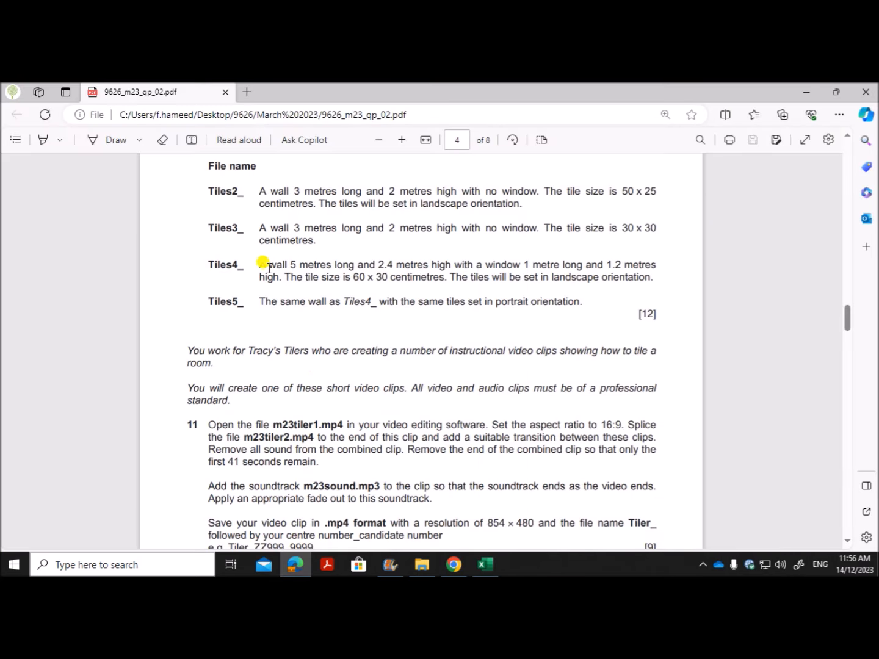
{"action": "left_click_drag", "start_coordinate": [260, 266], "coordinate": [648, 272]}
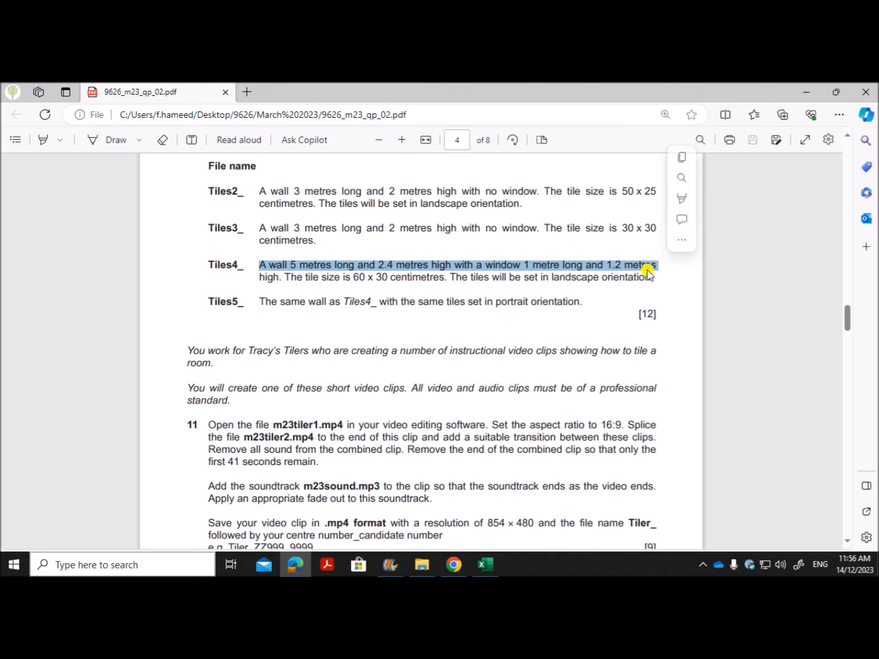
{"action": "left_click", "coordinate": [483, 564]}
Check the Tiles4_ wall dimensions in the Edge PDF and set the wall length in B3 to 5 and the height in B4 to 2.4 in Excel
{"action": "left_click", "coordinate": [233, 256]}
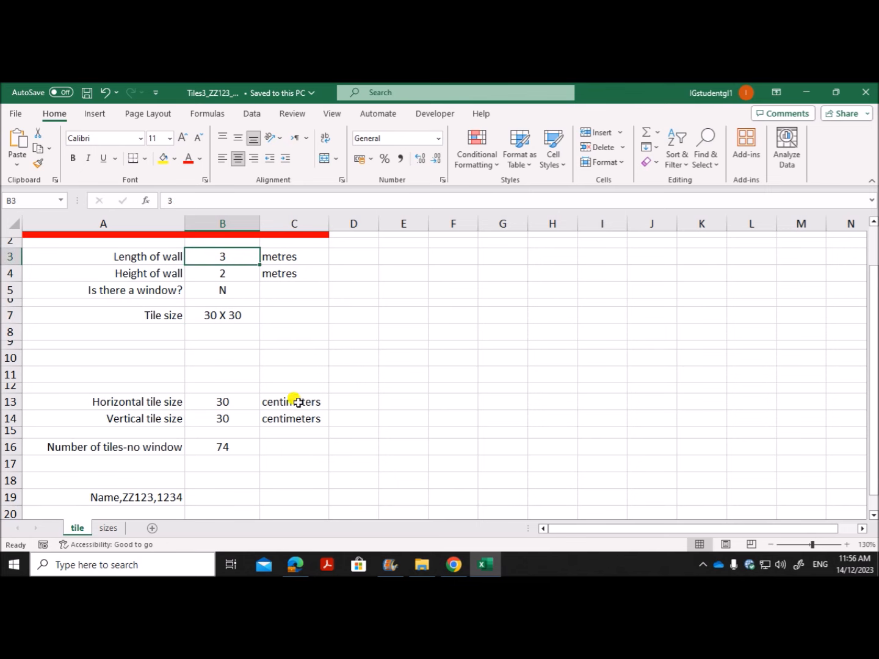
{"action": "left_click", "coordinate": [295, 564]}
{"action": "left_click", "coordinate": [485, 565]}
{"action": "type", "text": "5"}
{"action": "left_click", "coordinate": [231, 272]}
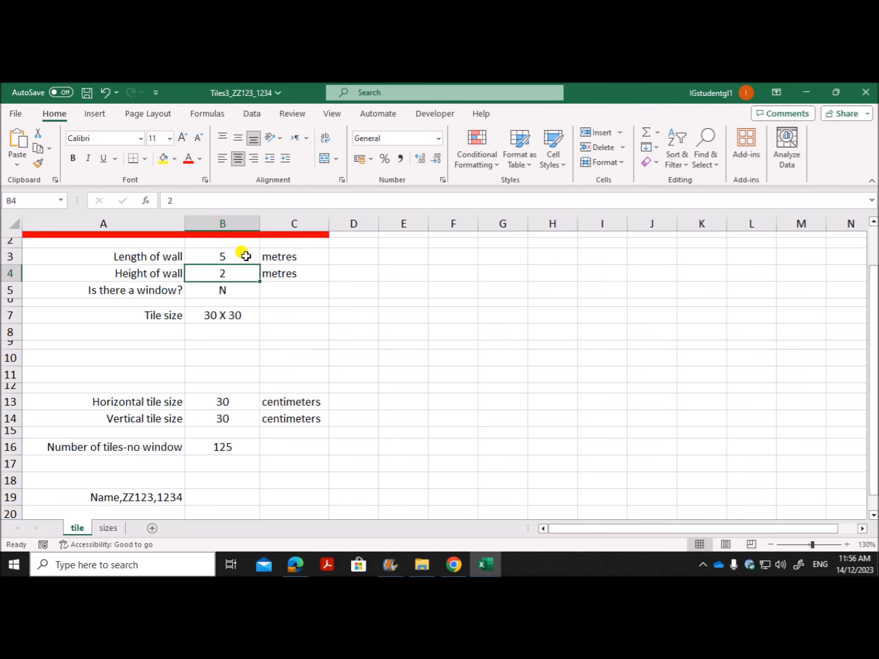
{"action": "type", "text": "2"}
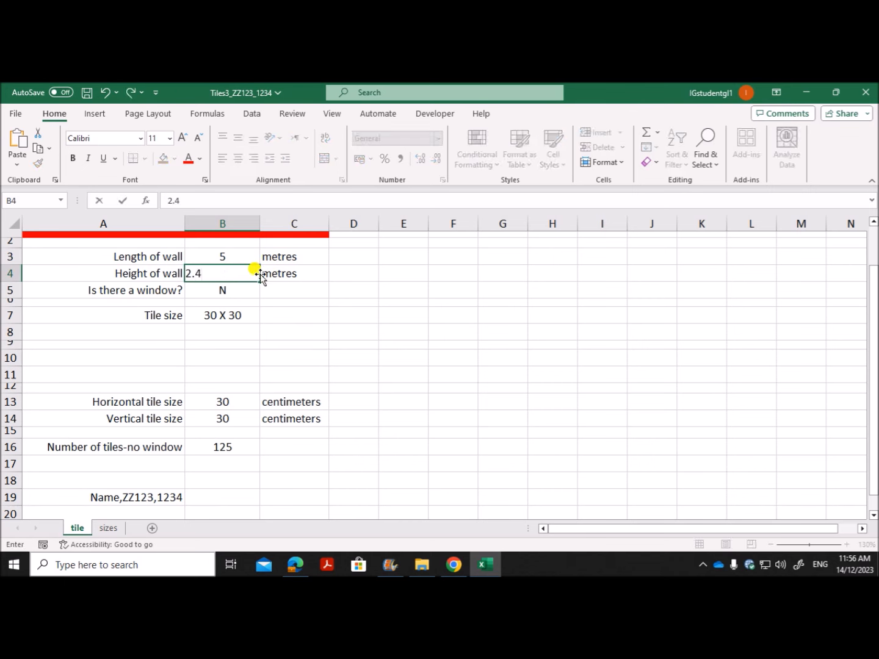
Set the answer to whether there is a window in B5 to Y
{"action": "left_click", "coordinate": [238, 289]}
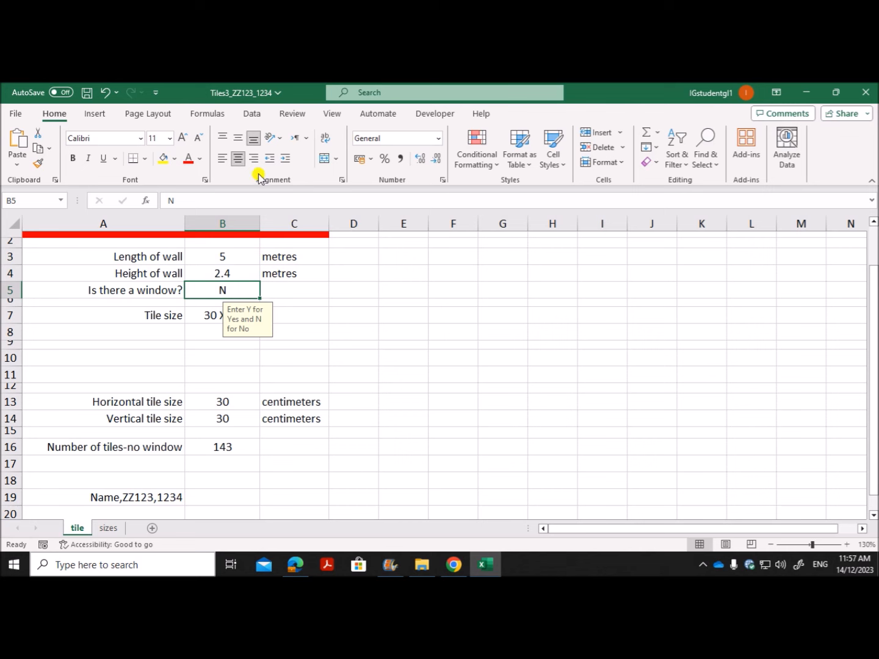
{"action": "type", "text": "Y"}
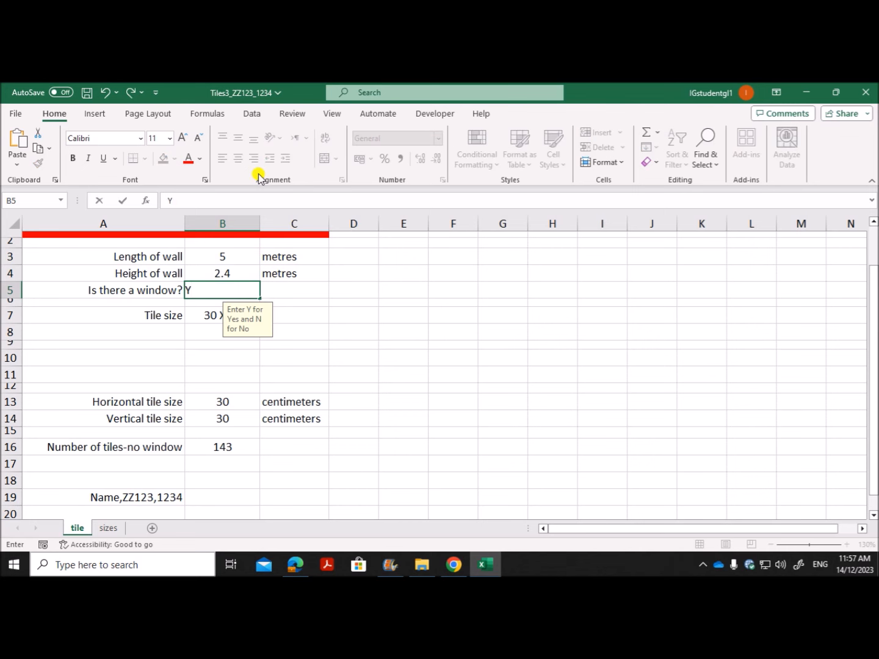
{"action": "left_click", "coordinate": [338, 359]}
Look up and highlight the Tiles4_ tile size in the Edge PDF, then set B7 in Excel to 60 X 30
{"action": "left_click", "coordinate": [243, 316]}
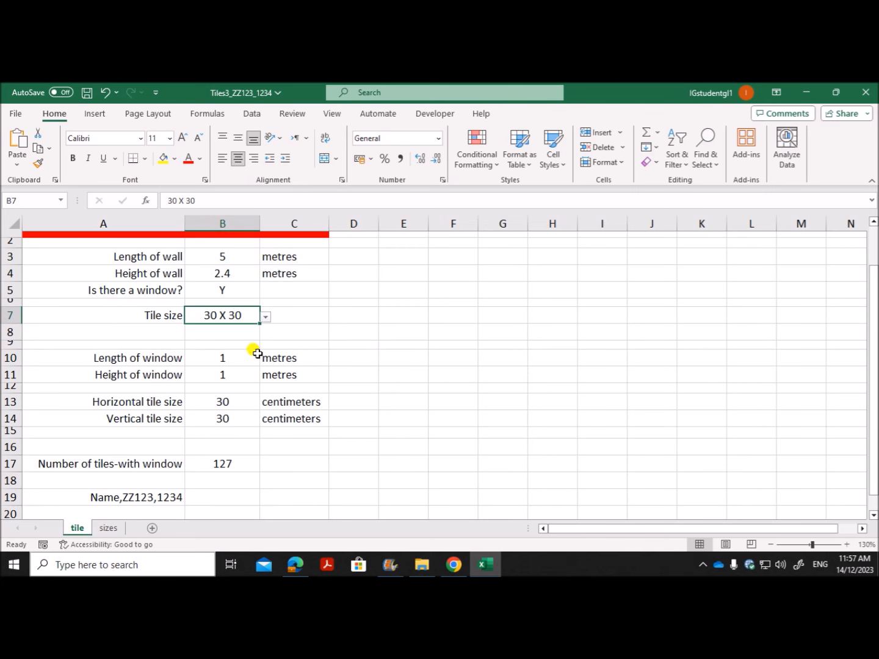
{"action": "left_click", "coordinate": [297, 552]}
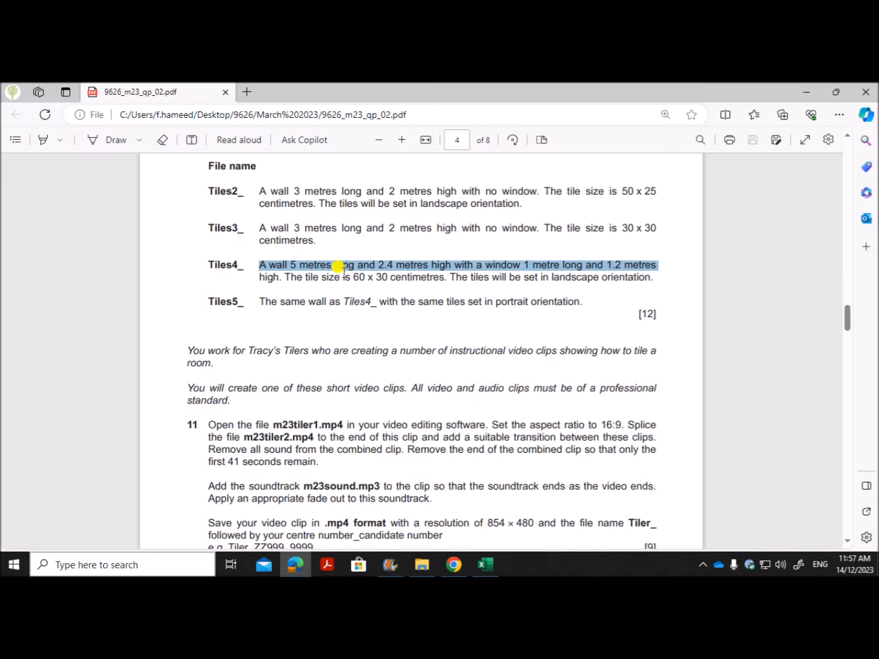
{"action": "left_click_drag", "start_coordinate": [354, 277], "coordinate": [396, 278]}
{"action": "left_click", "coordinate": [480, 567]}
{"action": "left_click", "coordinate": [266, 317]}
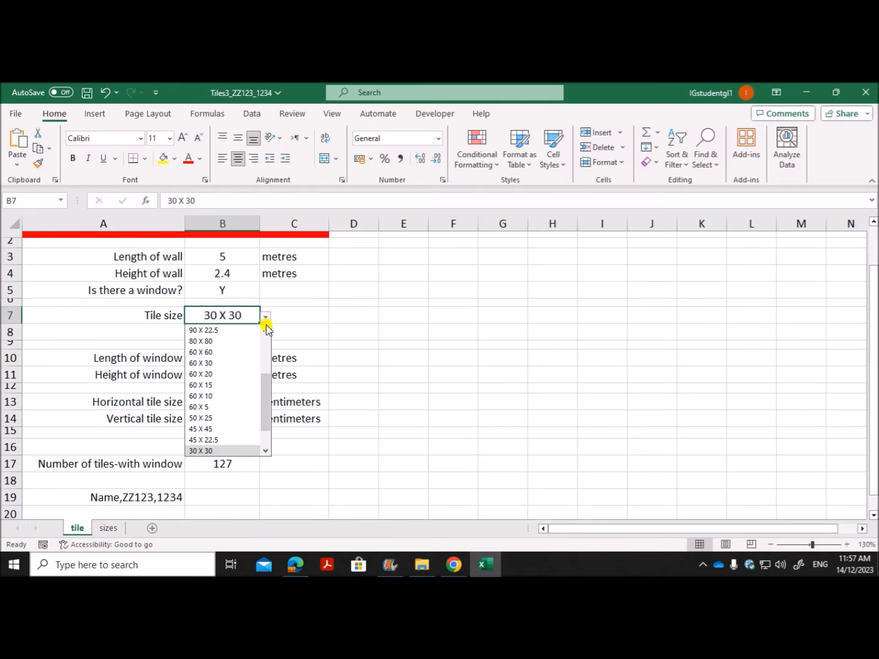
{"action": "left_click", "coordinate": [213, 362]}
Highlight the Tiles4_ window dimensions in the Edge PDF, then set the window height in B11 in Excel to 1.2 metres
{"action": "left_click", "coordinate": [288, 563]}
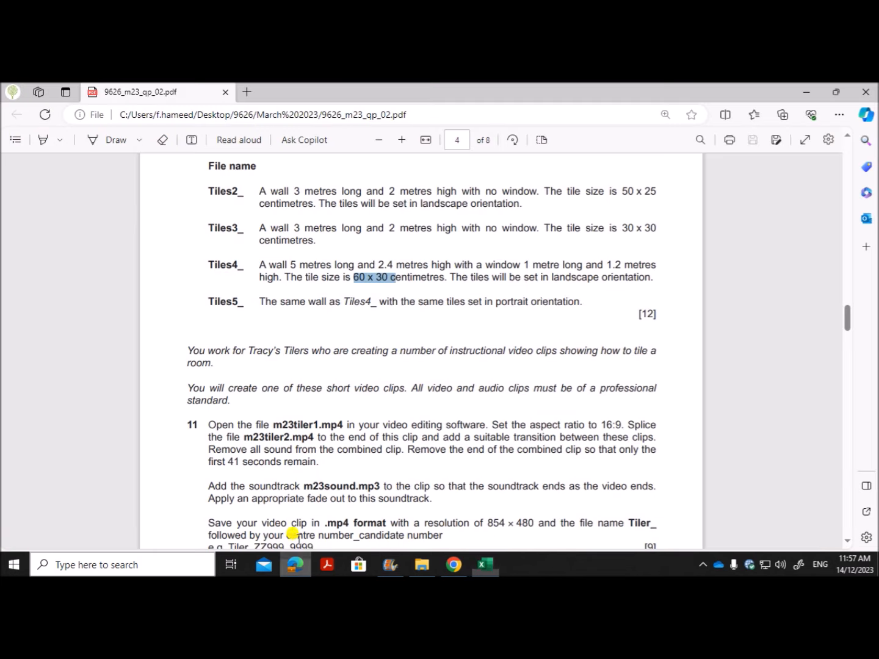
{"action": "left_click_drag", "start_coordinate": [514, 265], "coordinate": [656, 265]}
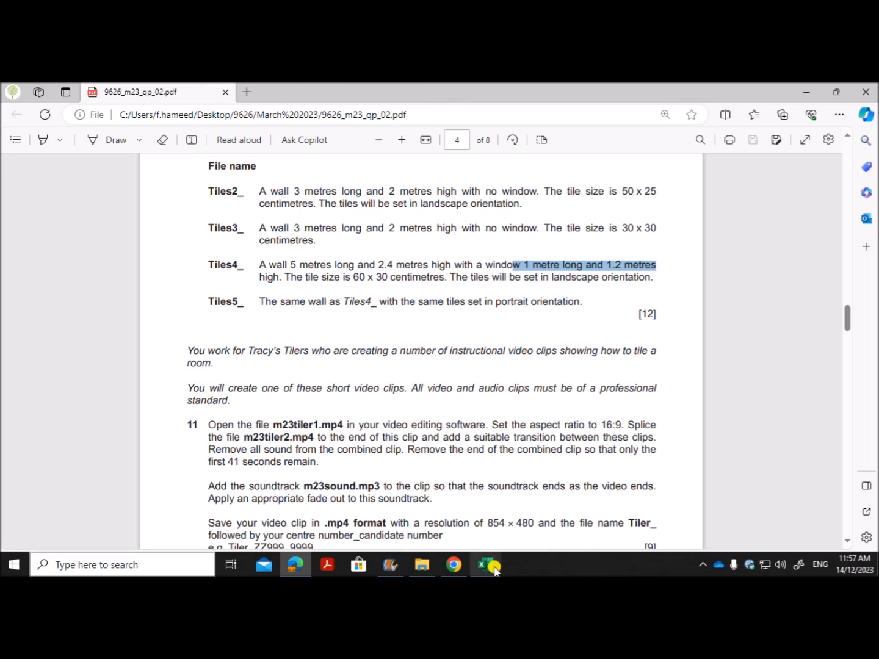
{"action": "left_click", "coordinate": [486, 565]}
{"action": "left_click", "coordinate": [237, 360]}
{"action": "left_click", "coordinate": [234, 375]}
{"action": "type", "text": "1.2"}
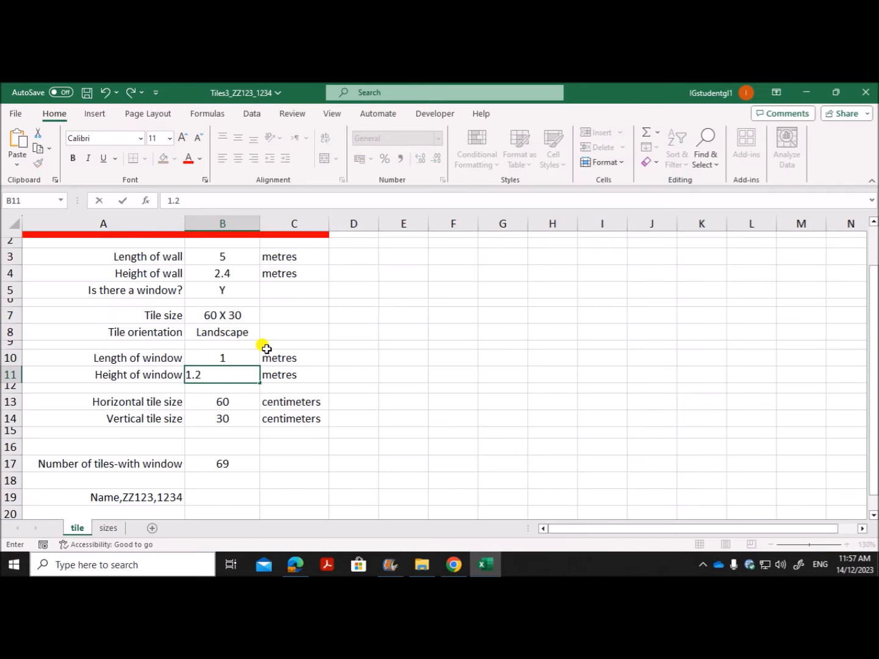
{"action": "left_click", "coordinate": [343, 369]}
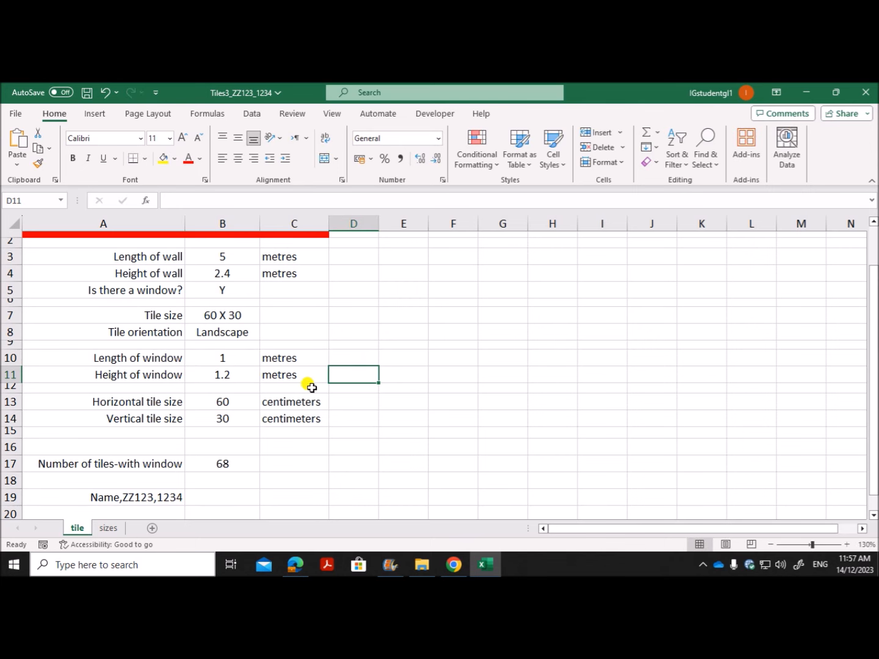
Compare the Tiles4_ orientation in the Edge PDF with B8 in Excel, recheck the test's file name in the PDF and return to Excel
{"action": "left_click", "coordinate": [296, 564]}
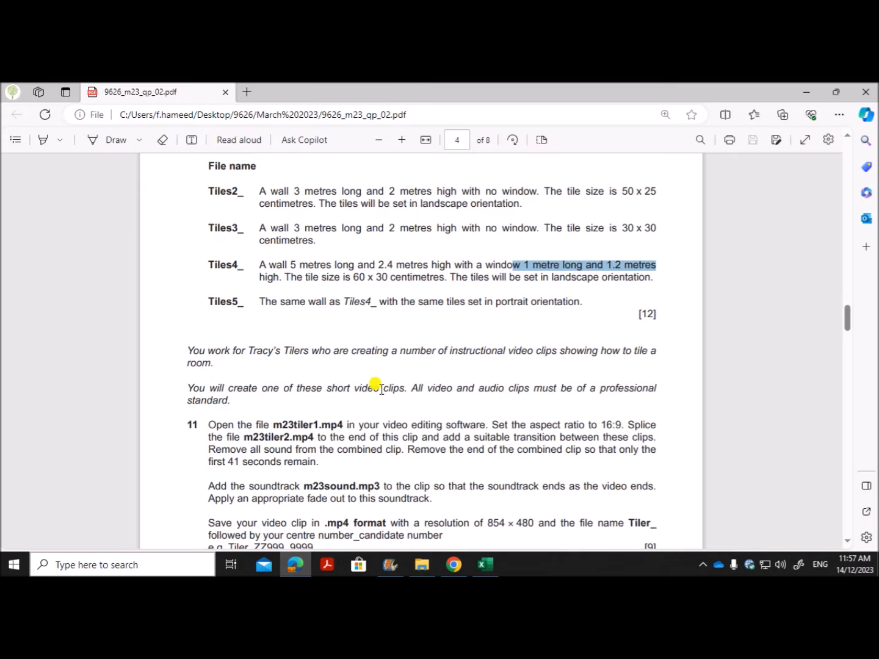
{"action": "left_click", "coordinate": [432, 278]}
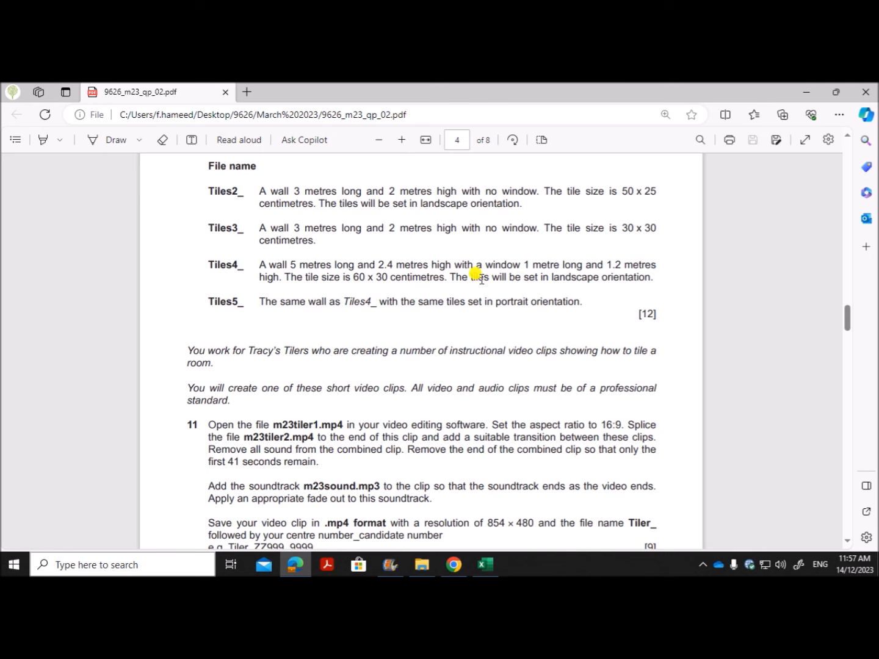
{"action": "left_click", "coordinate": [485, 564]}
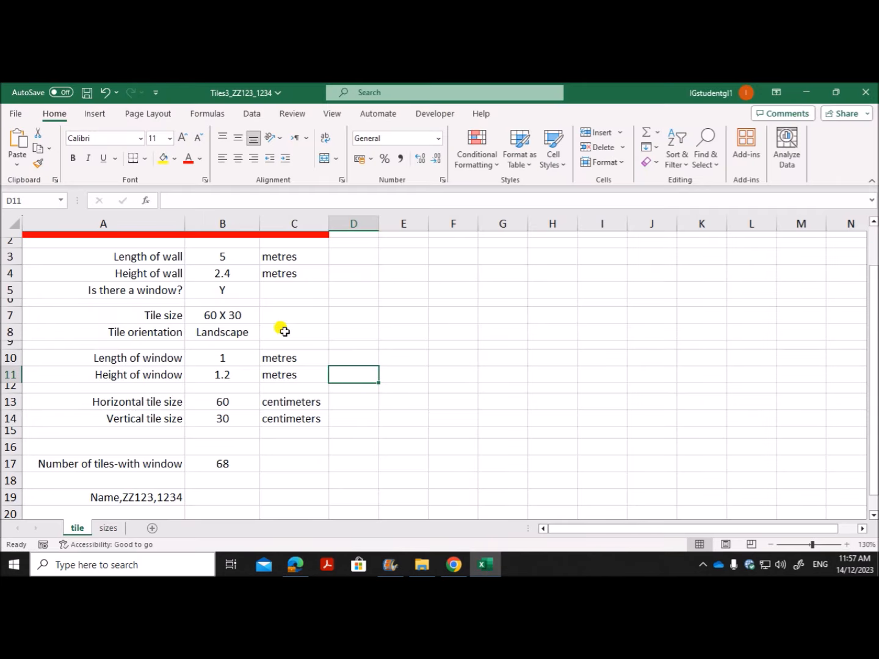
{"action": "left_click", "coordinate": [231, 332]}
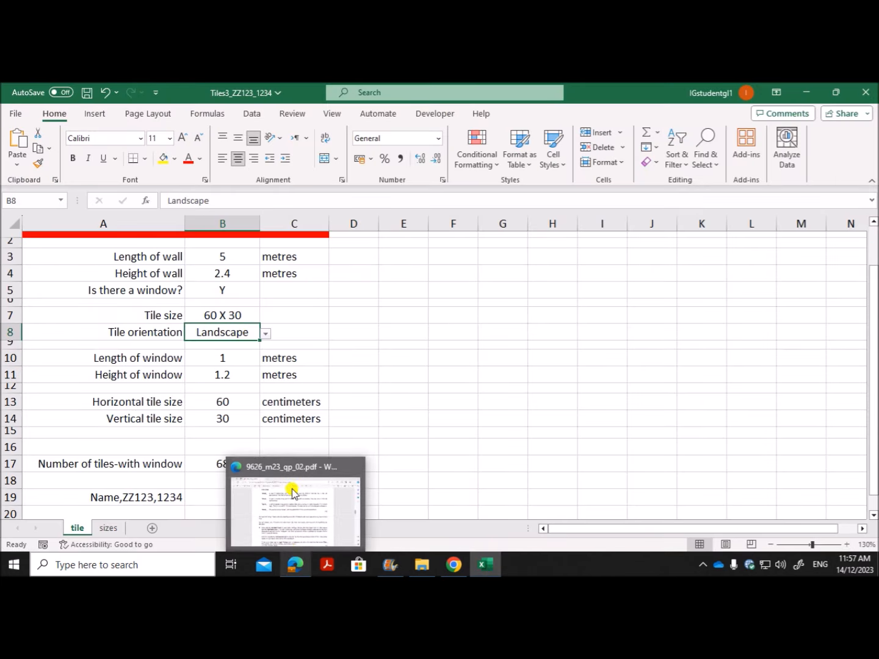
{"action": "left_click", "coordinate": [332, 358]}
{"action": "left_click", "coordinate": [294, 564]}
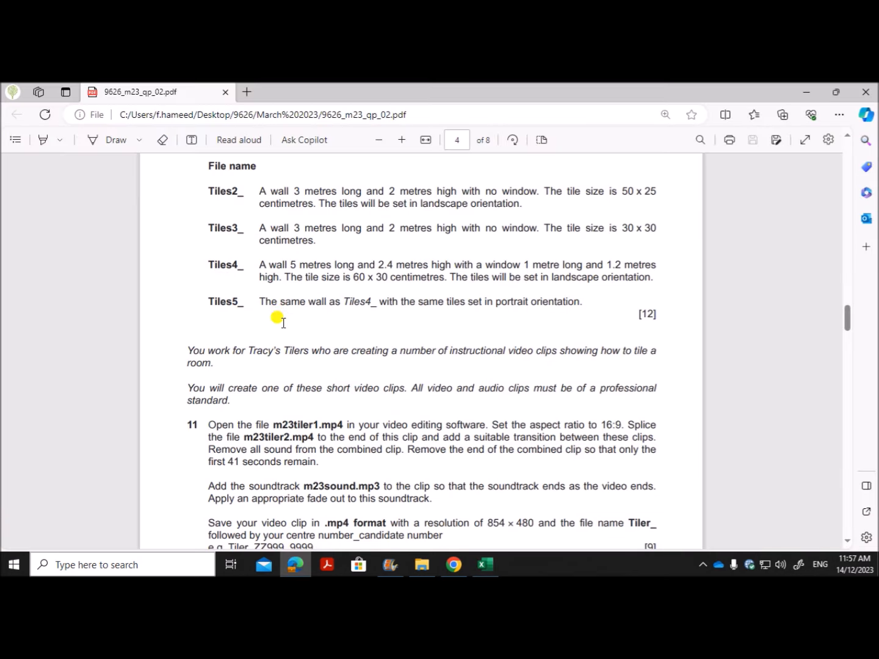
{"action": "left_click", "coordinate": [486, 564]}
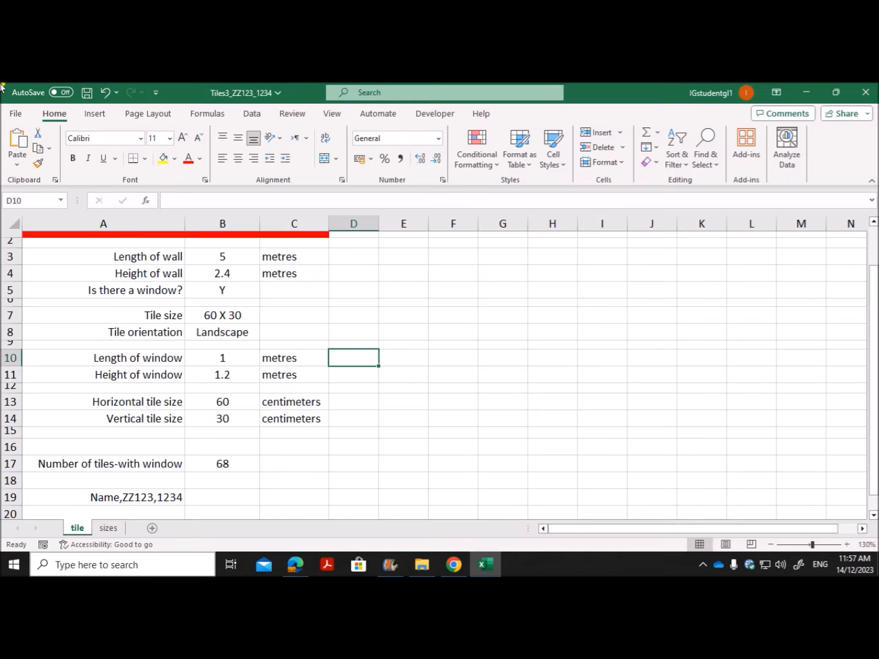
Save the workbook under the new name Tiles4_ZZ123_1234 in the M23-P2 folder
{"action": "left_click", "coordinate": [18, 114]}
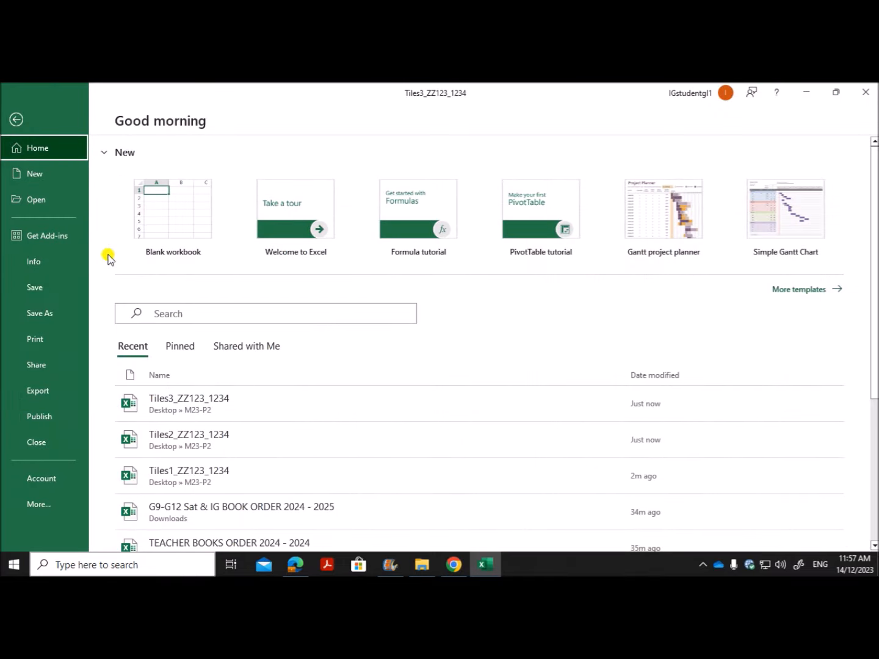
{"action": "left_click", "coordinate": [40, 313]}
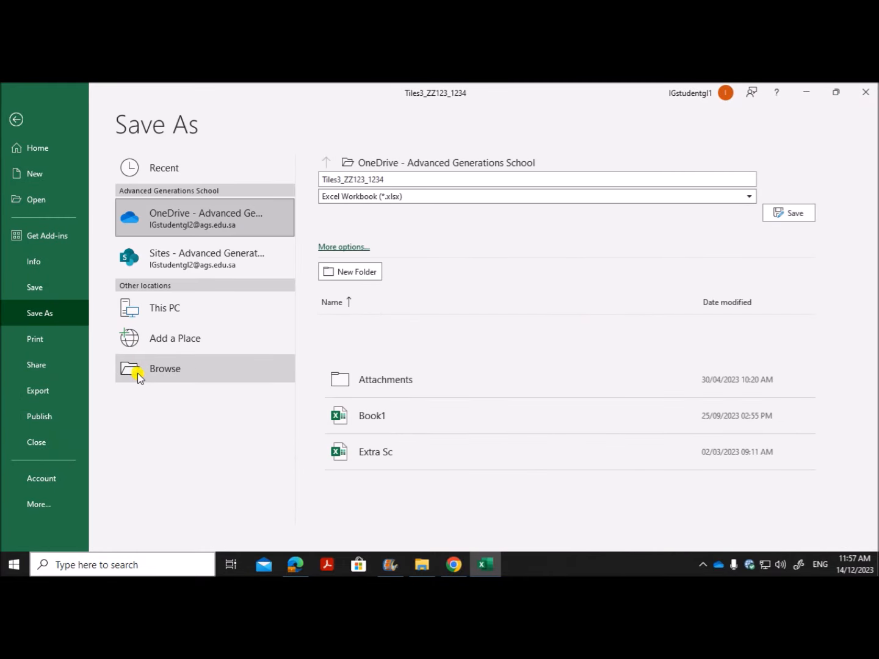
{"action": "left_click", "coordinate": [139, 369]}
{"action": "left_click", "coordinate": [106, 319]}
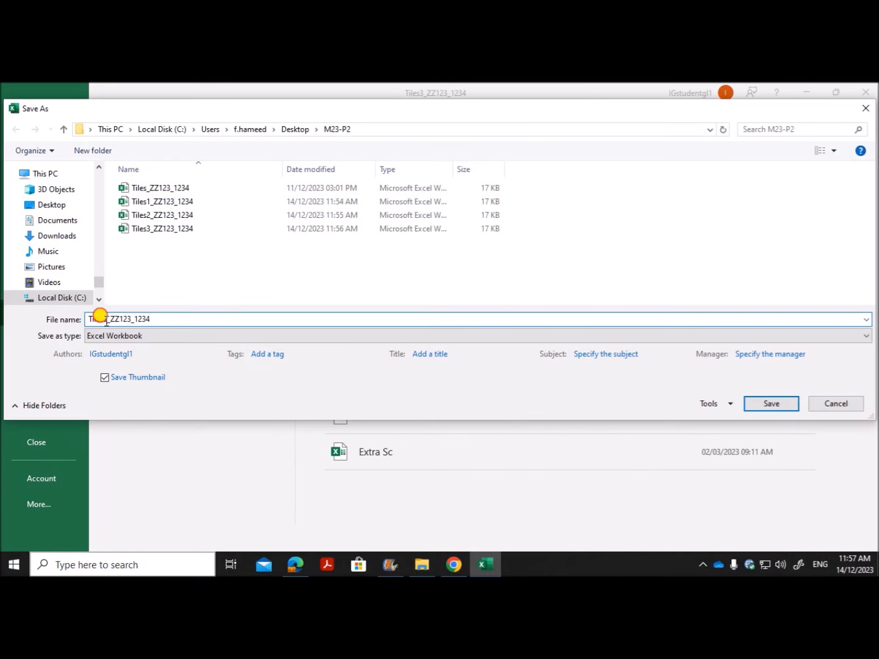
{"action": "key", "text": "BackSpace"}
{"action": "type", "text": "4"}
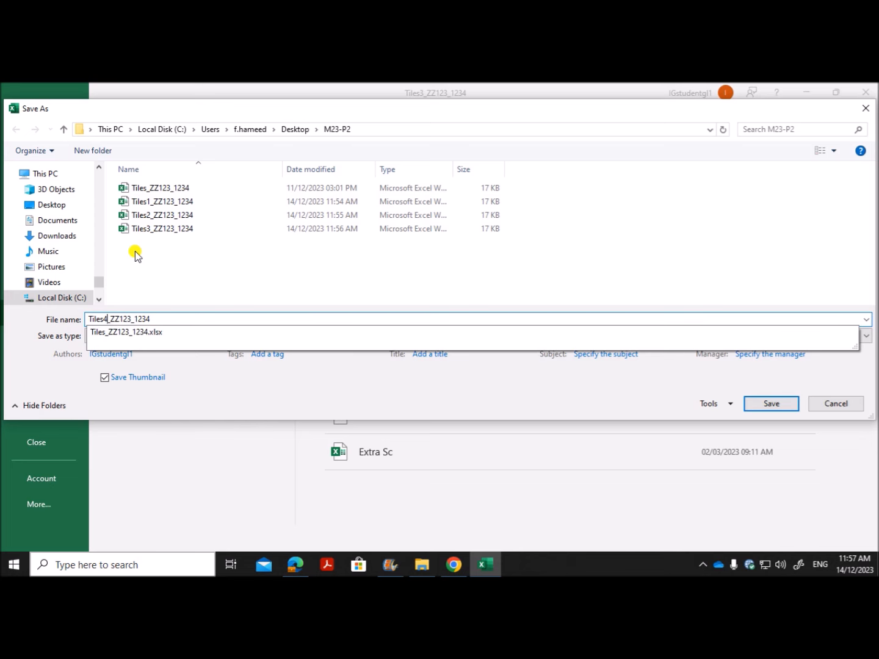
{"action": "key", "text": "Return"}
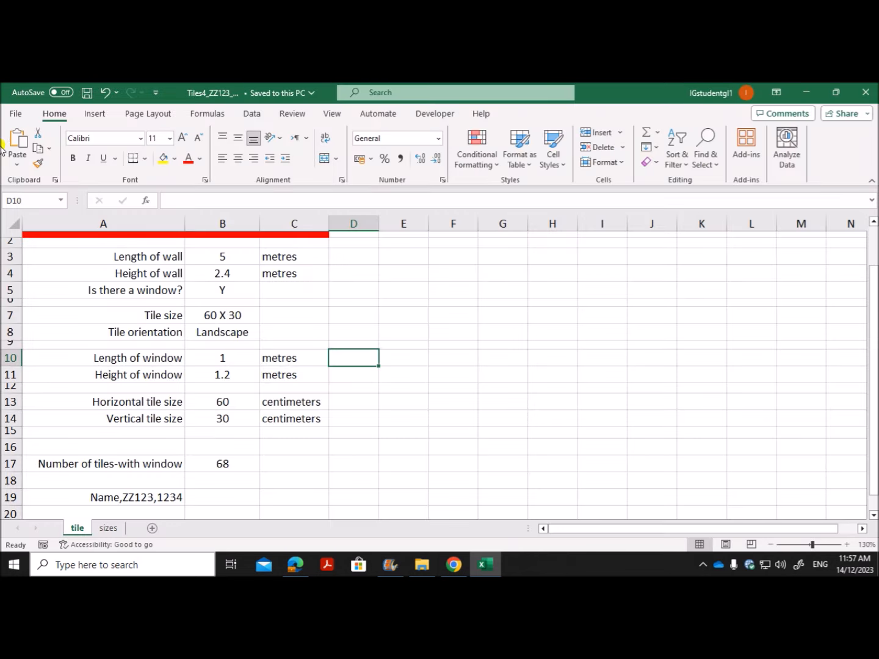
Look up the Tiles5_ test in the Edge PDF and highlight the Tiles4_ wall description it refers to
{"action": "left_click", "coordinate": [296, 565]}
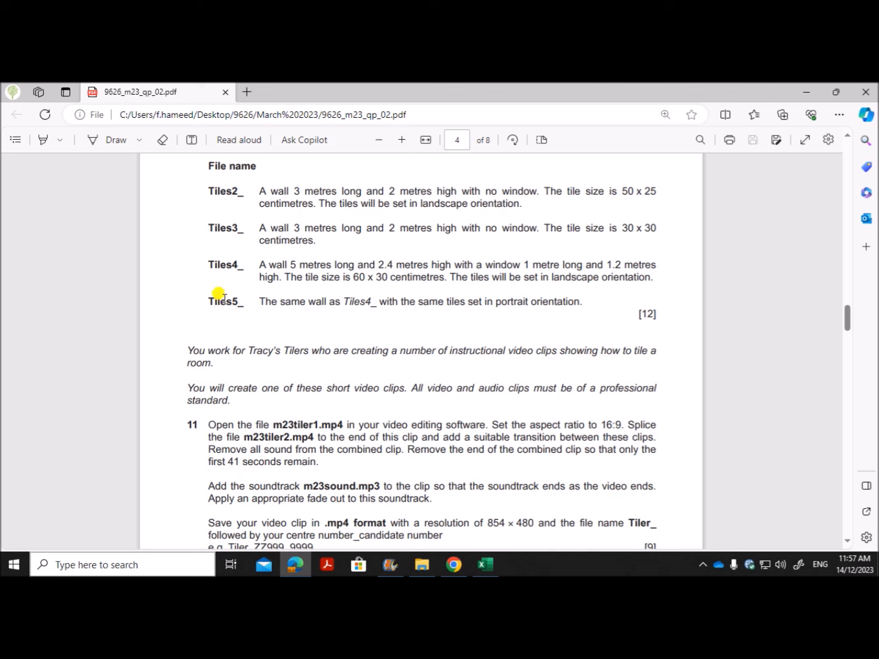
{"action": "left_click_drag", "start_coordinate": [206, 302], "coordinate": [242, 302]}
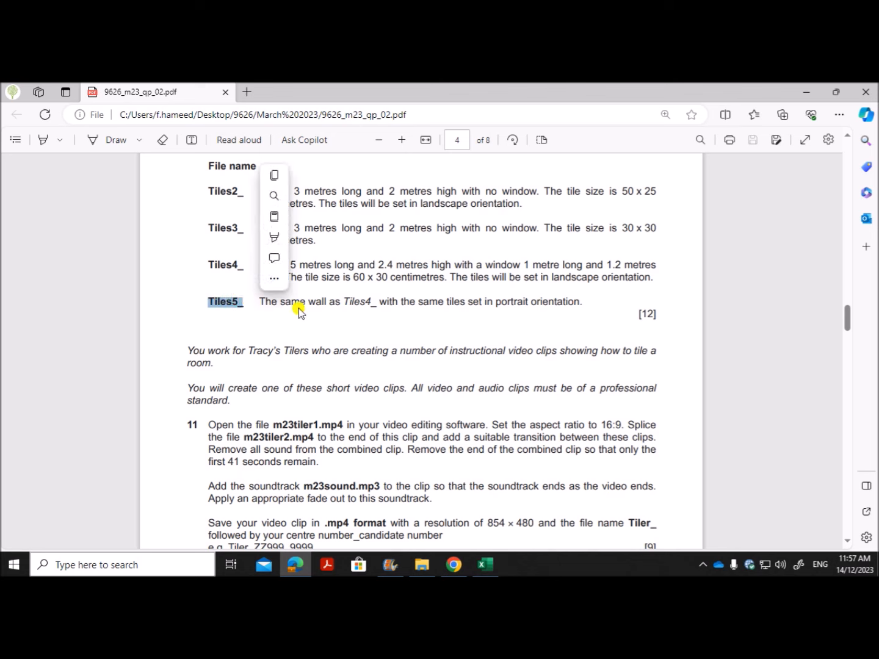
{"action": "left_click", "coordinate": [318, 305]}
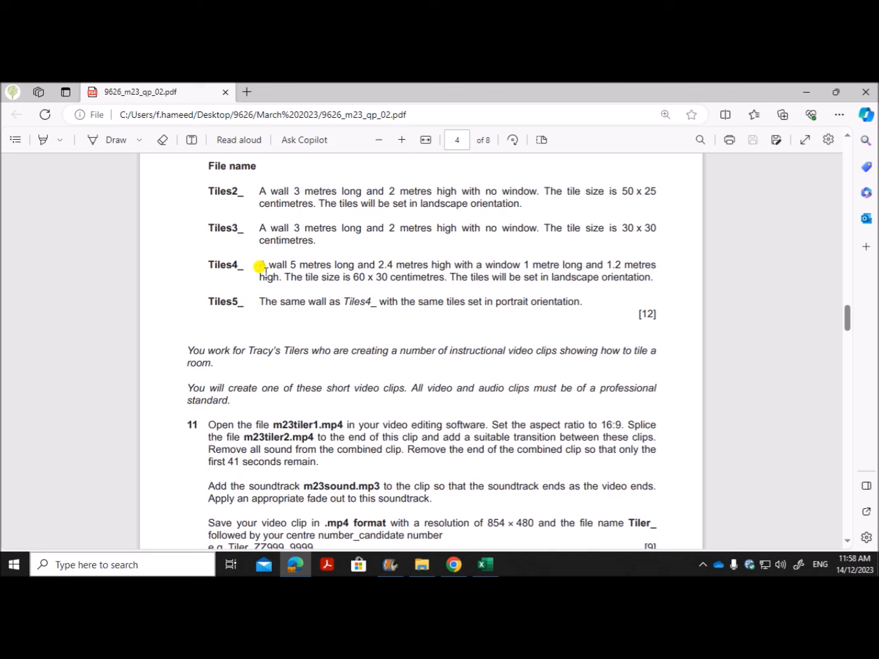
{"action": "left_click_drag", "start_coordinate": [260, 267], "coordinate": [641, 278]}
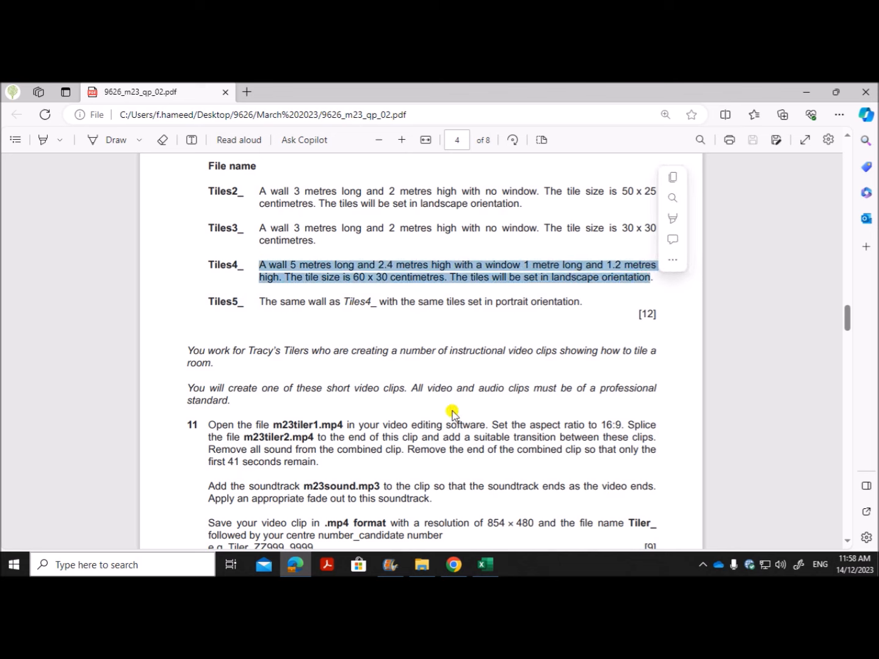
Return to Excel and set the tile orientation in B8 to Portrait
{"action": "left_click", "coordinate": [485, 565]}
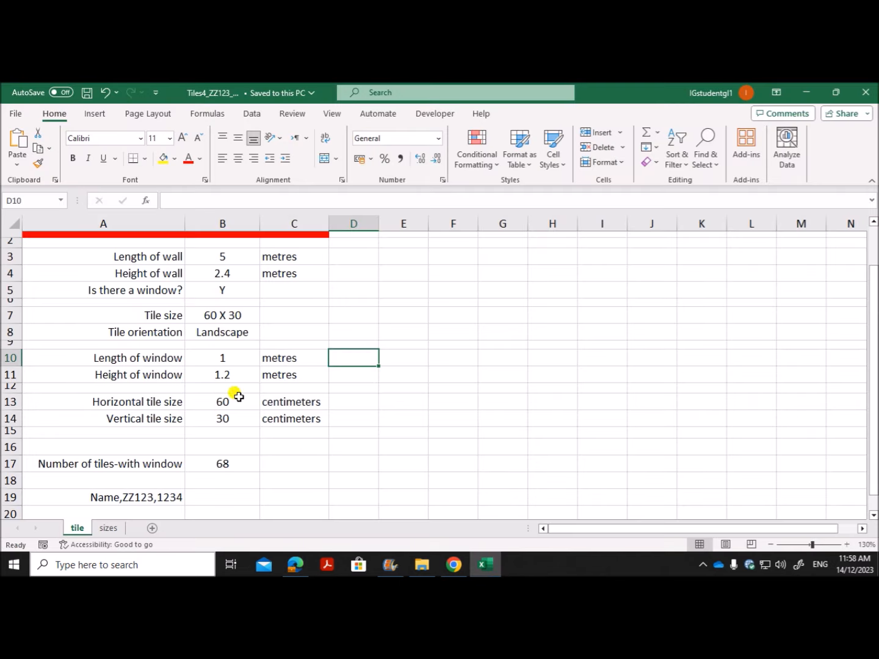
{"action": "left_click", "coordinate": [233, 334]}
{"action": "left_click", "coordinate": [265, 333]}
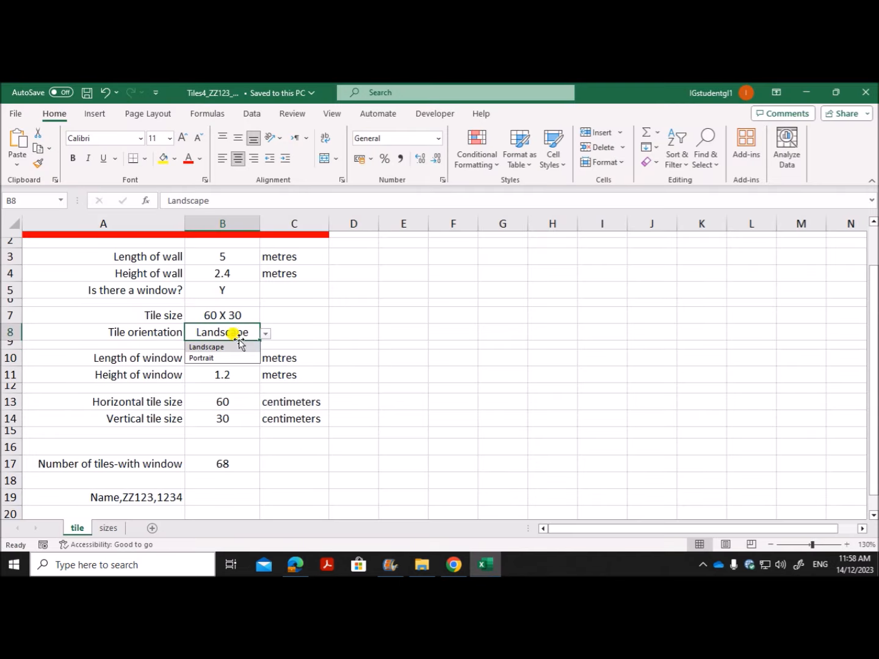
{"action": "left_click", "coordinate": [226, 359]}
{"action": "left_click", "coordinate": [474, 452]}
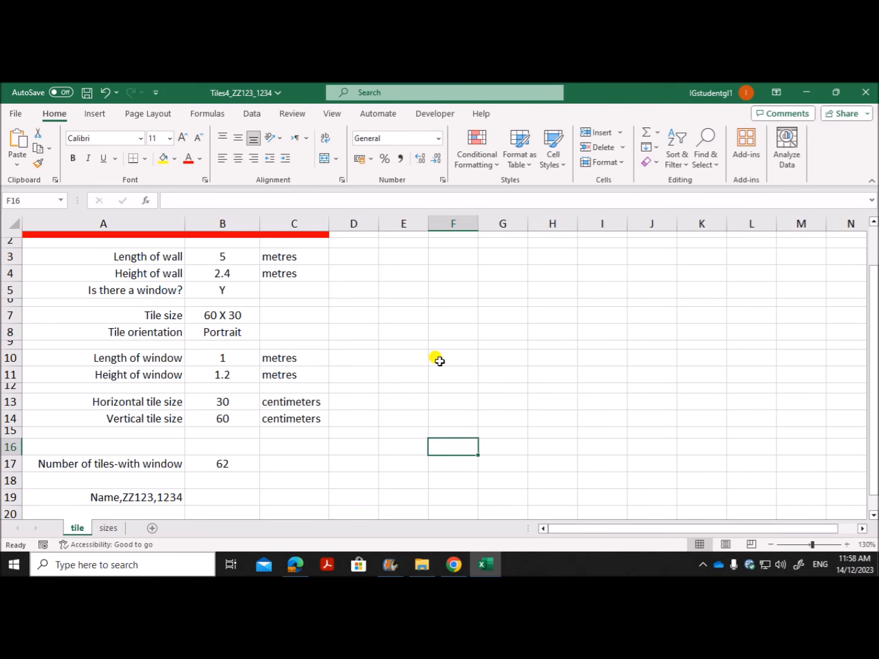
Save the workbook under the new name Tiles5_ZZ123_1234 in the M23-P2 folder
{"action": "left_click", "coordinate": [19, 116]}
{"action": "left_click", "coordinate": [43, 312]}
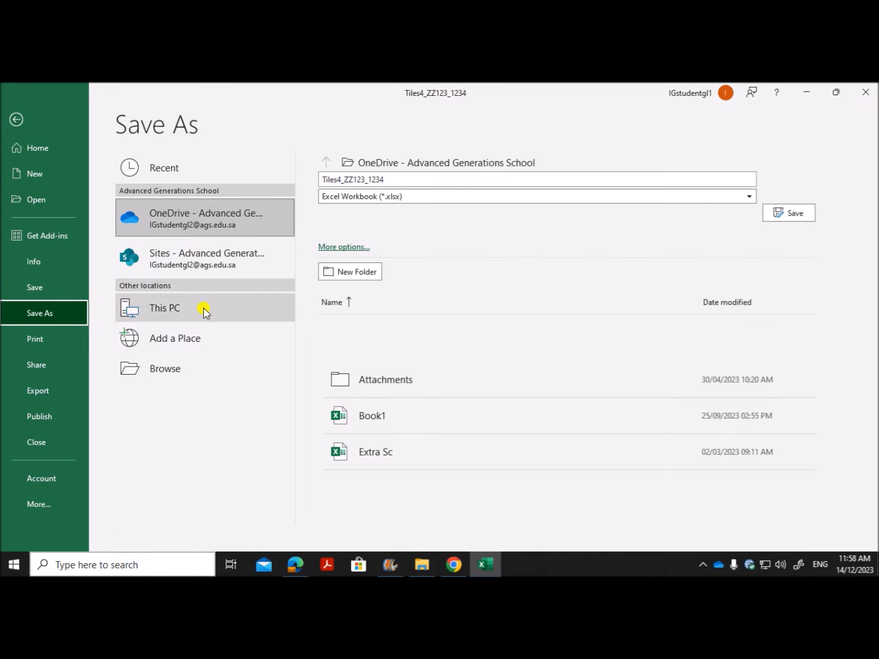
{"action": "left_click", "coordinate": [173, 366]}
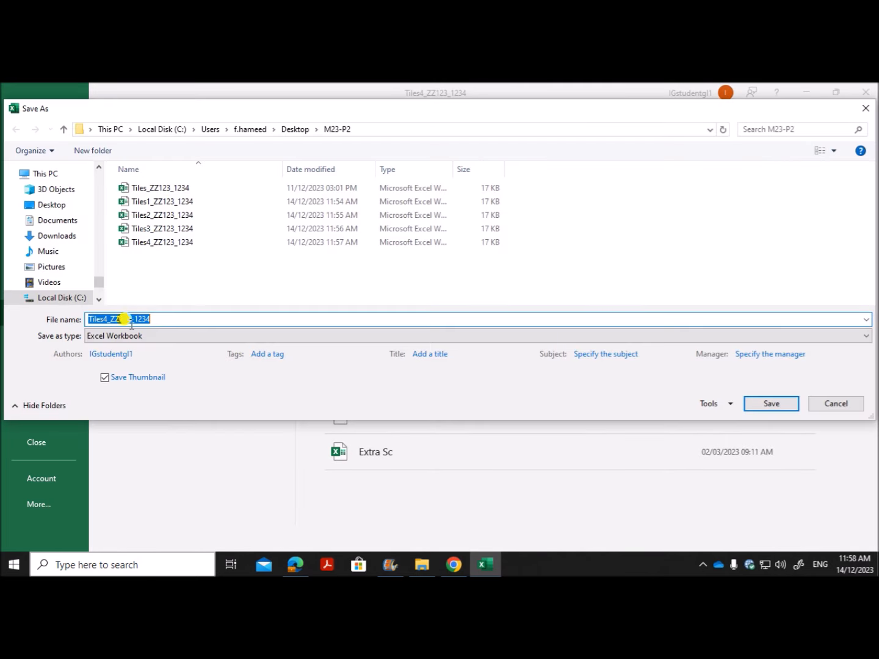
{"action": "left_click", "coordinate": [108, 319]}
{"action": "key", "text": "BackSpace"}
{"action": "type", "text": "5"}
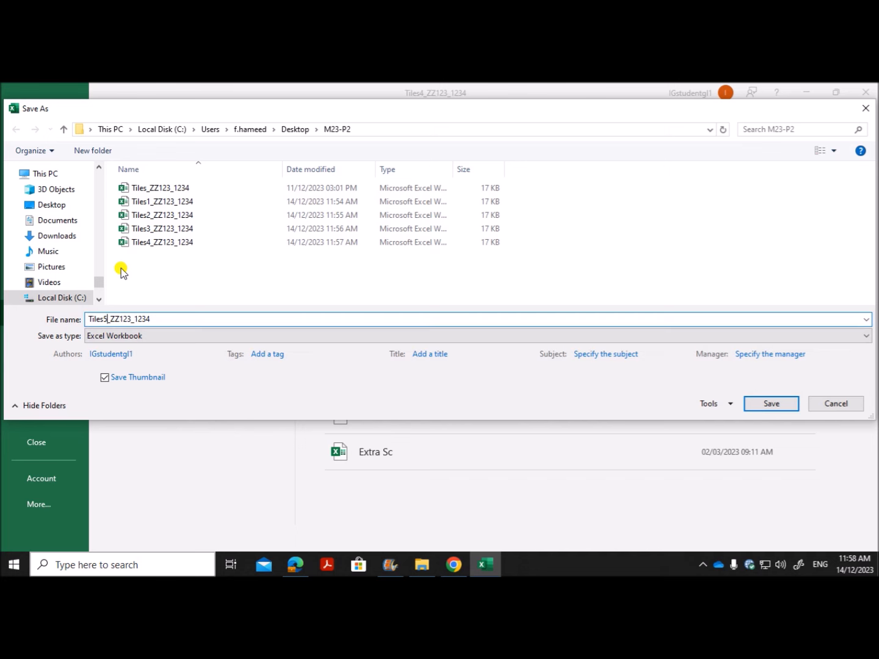
{"action": "left_click", "coordinate": [779, 404]}
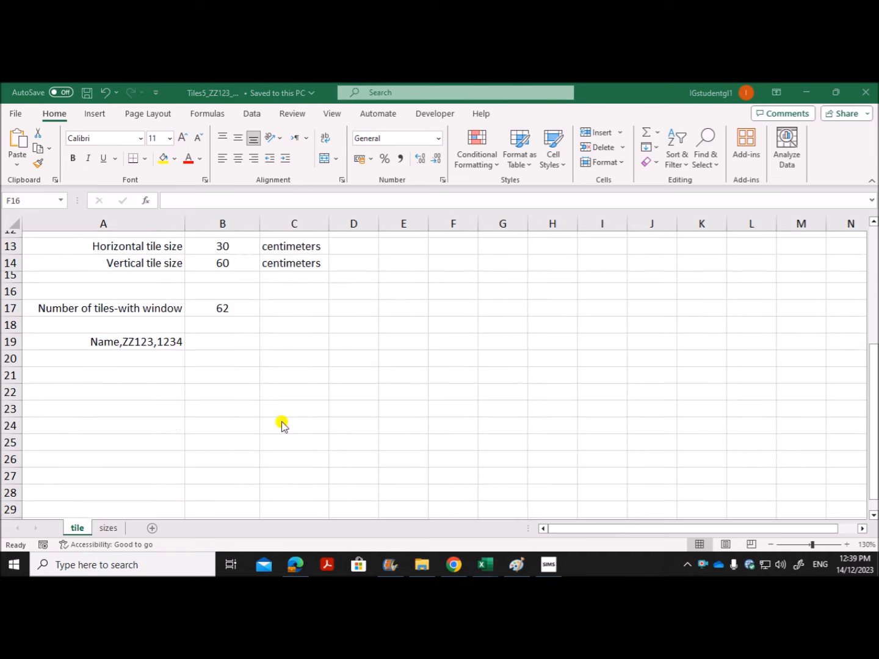
Review the Tiles5_ sheet and right-align the Tile Calculator title in A1
{"action": "scroll", "coordinate": [281, 425], "scroll_direction": "up", "scroll_amount": 4}
{"action": "scroll", "coordinate": [290, 417], "scroll_direction": "down", "scroll_amount": 2}
{"action": "scroll", "coordinate": [290, 417], "scroll_direction": "up", "scroll_amount": 2}
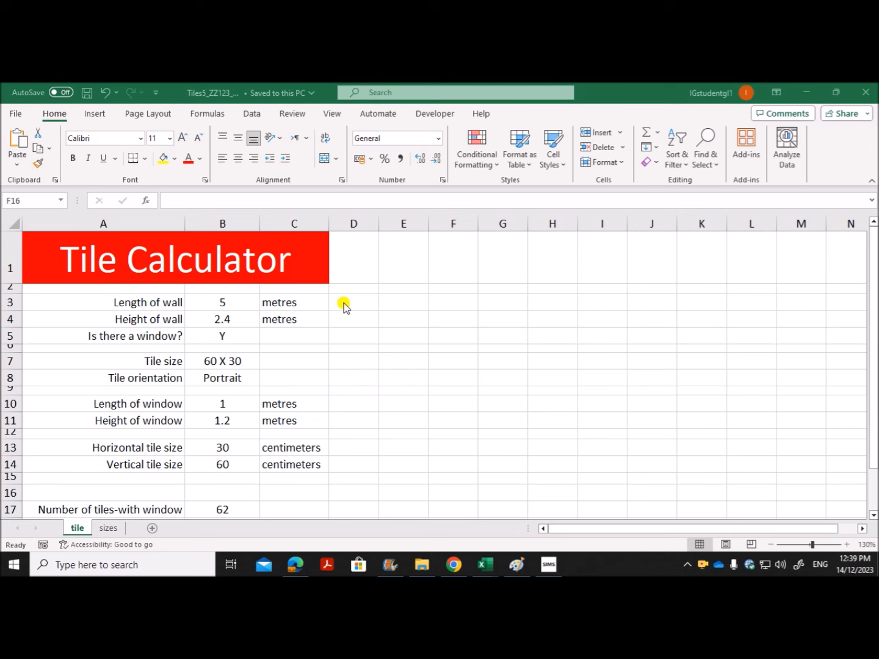
{"action": "left_click", "coordinate": [195, 259]}
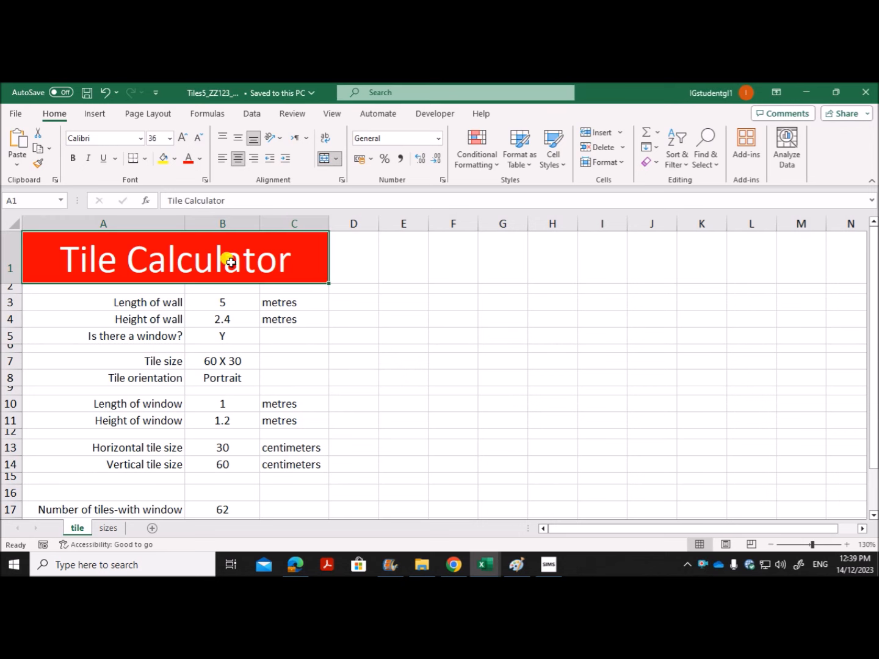
{"action": "left_click", "coordinate": [254, 160]}
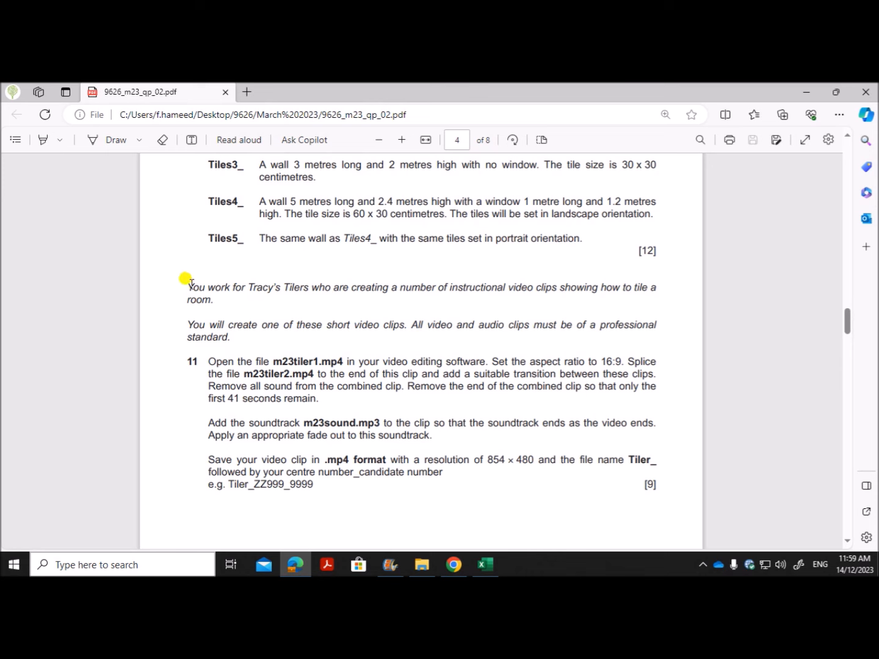
Highlight and read the introduction to the Tracy's Tilers video clip task in the Edge PDF
{"action": "left_click_drag", "start_coordinate": [191, 285], "coordinate": [222, 330]}
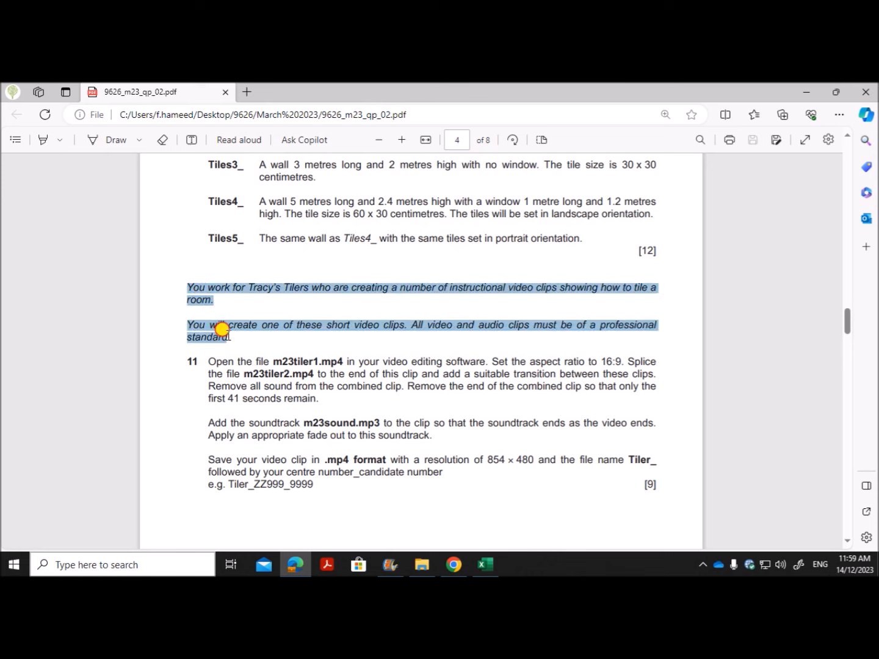
{"action": "left_click", "coordinate": [378, 297]}
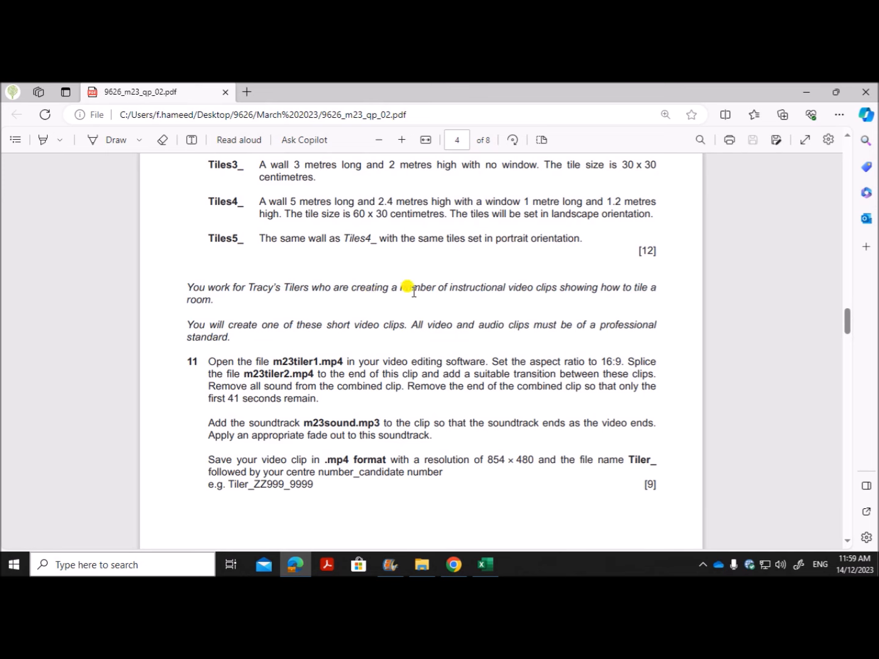